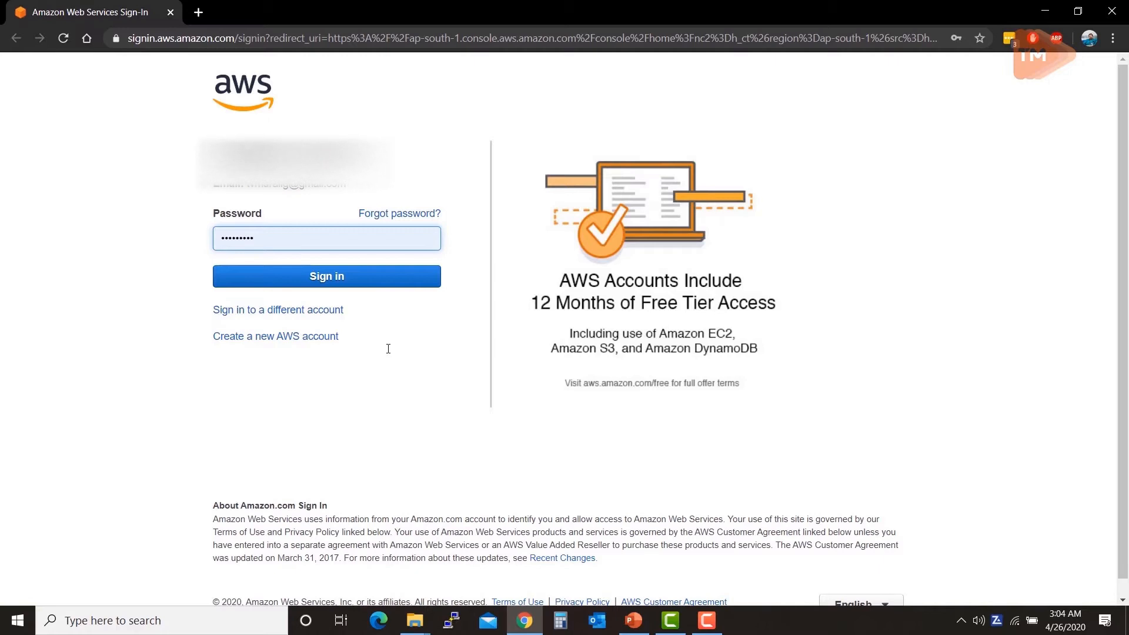
# Step: Sign in with the account password and dismiss Chrome's Update password bubble on the console home page
pyautogui.press('Return')
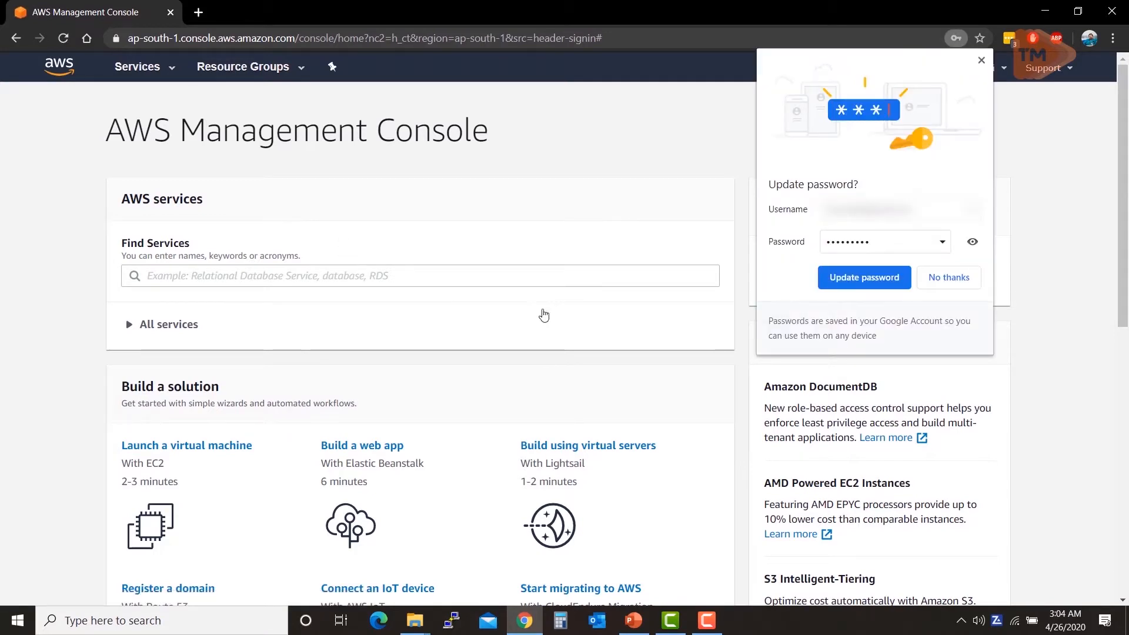
pyautogui.click(833, 274)
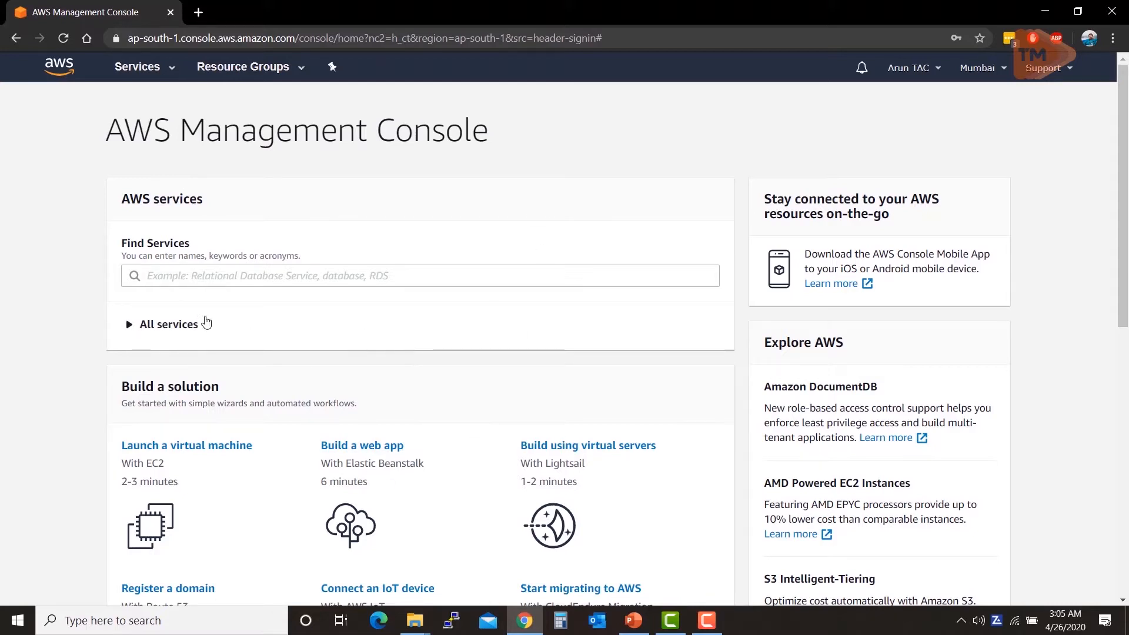
pyautogui.scroll(-3, 275, 300)
pyautogui.scroll(3, 277, 299)
pyautogui.scroll(-3, 288, 312)
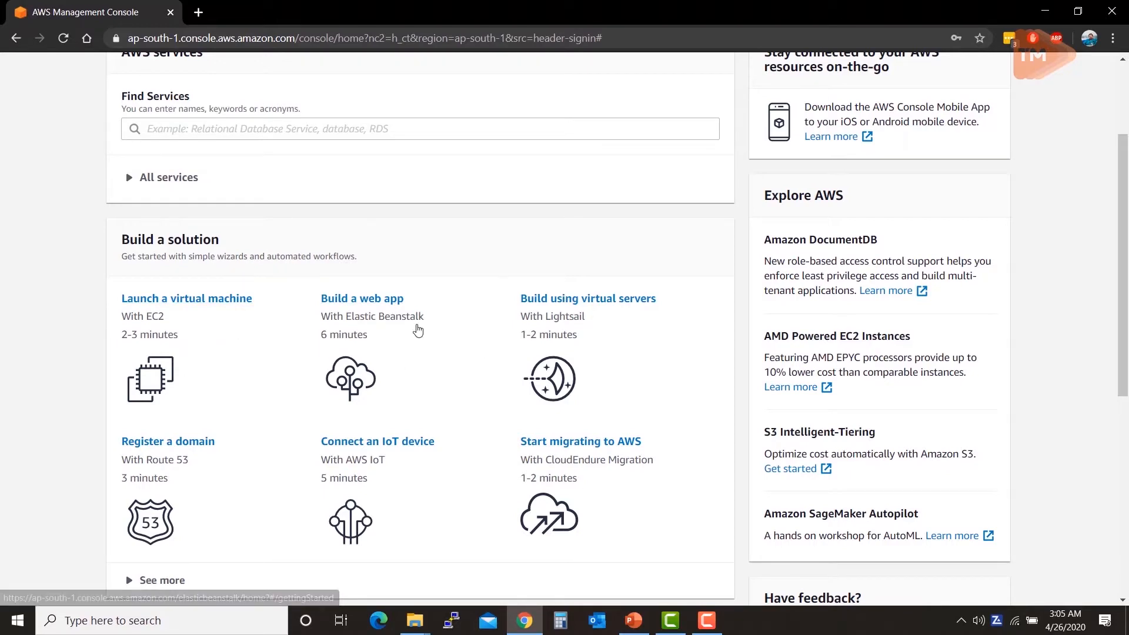
pyautogui.scroll(3, 329, 394)
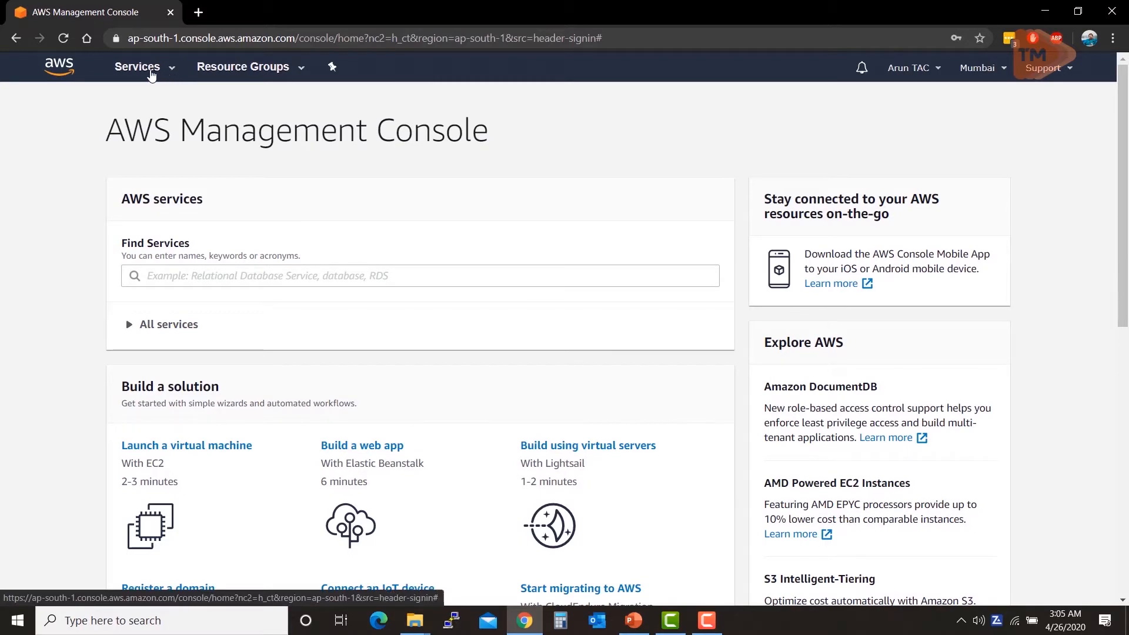
pyautogui.click(151, 74)
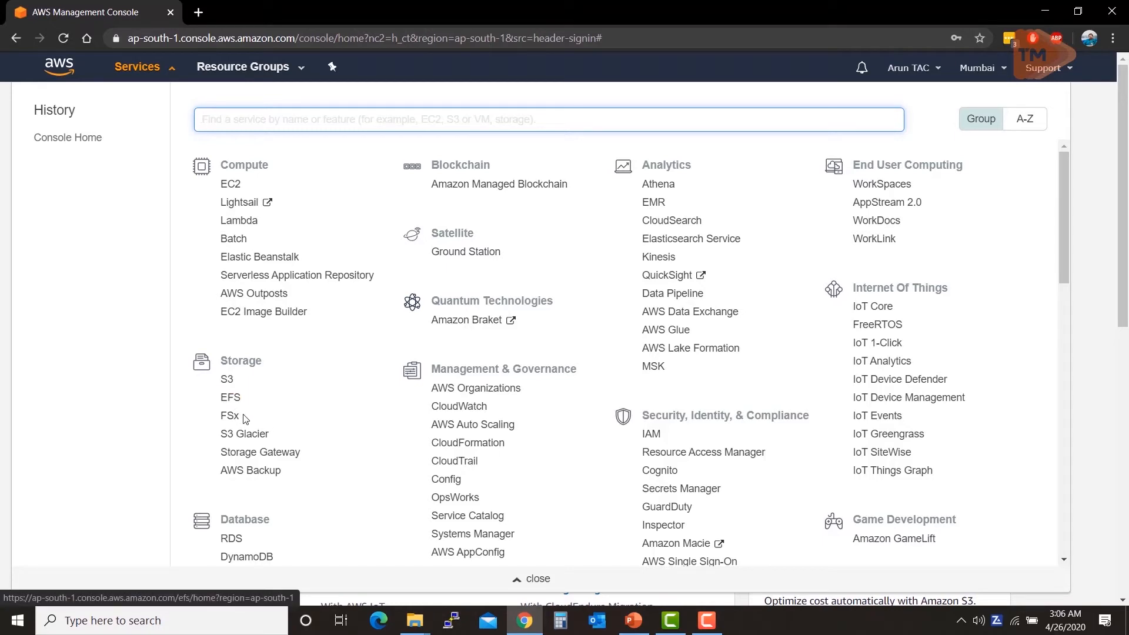
pyautogui.scroll(-1, 289, 529)
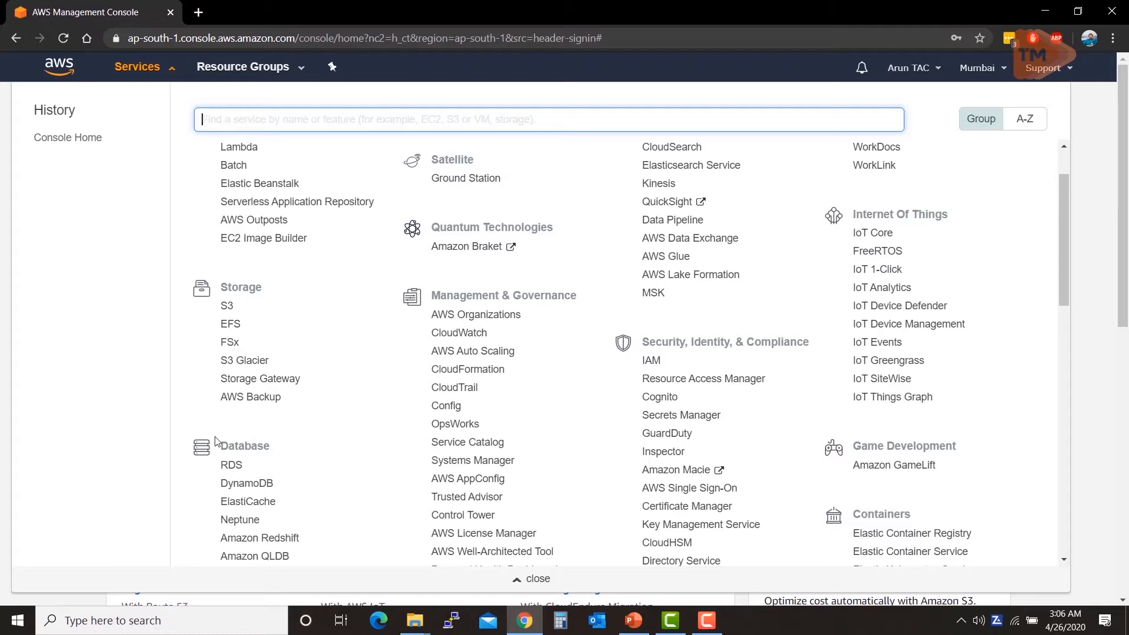
pyautogui.scroll(-1, 211, 450)
pyautogui.scroll(1, 212, 450)
pyautogui.scroll(-1, 273, 452)
pyautogui.scroll(-2, 274, 452)
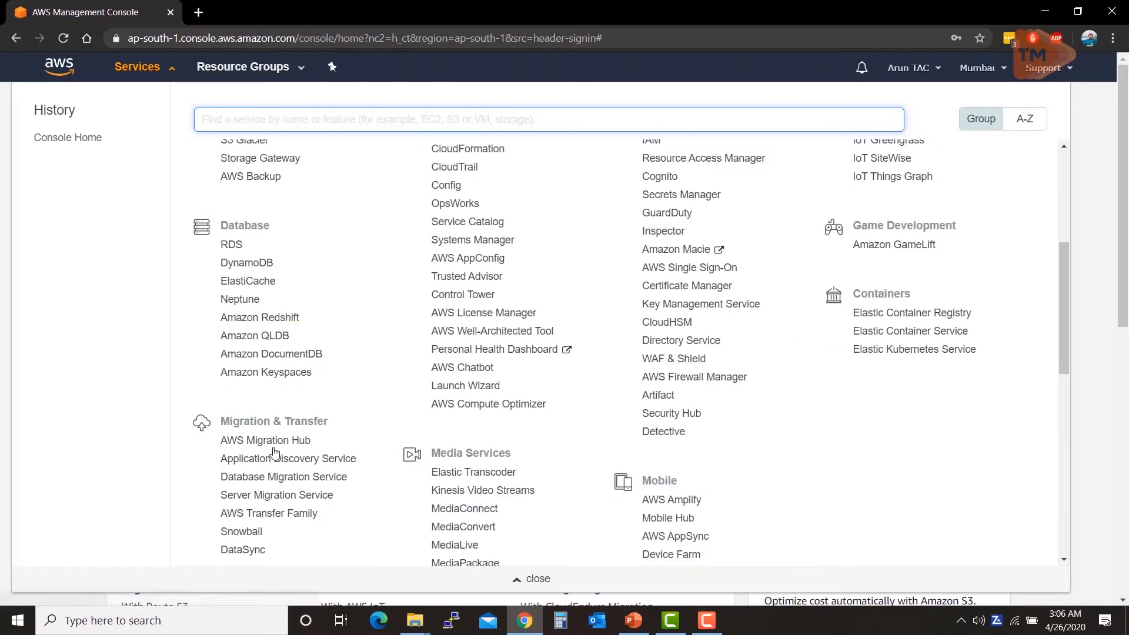
pyautogui.scroll(-1, 275, 453)
pyautogui.scroll(-2, 274, 451)
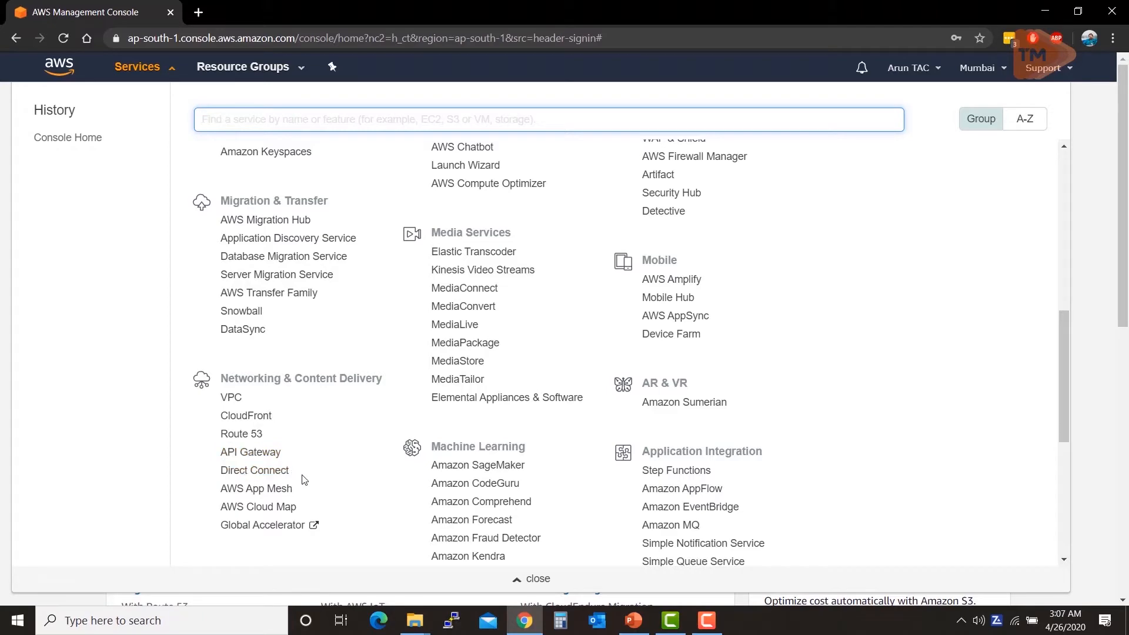
pyautogui.scroll(5, 531, 465)
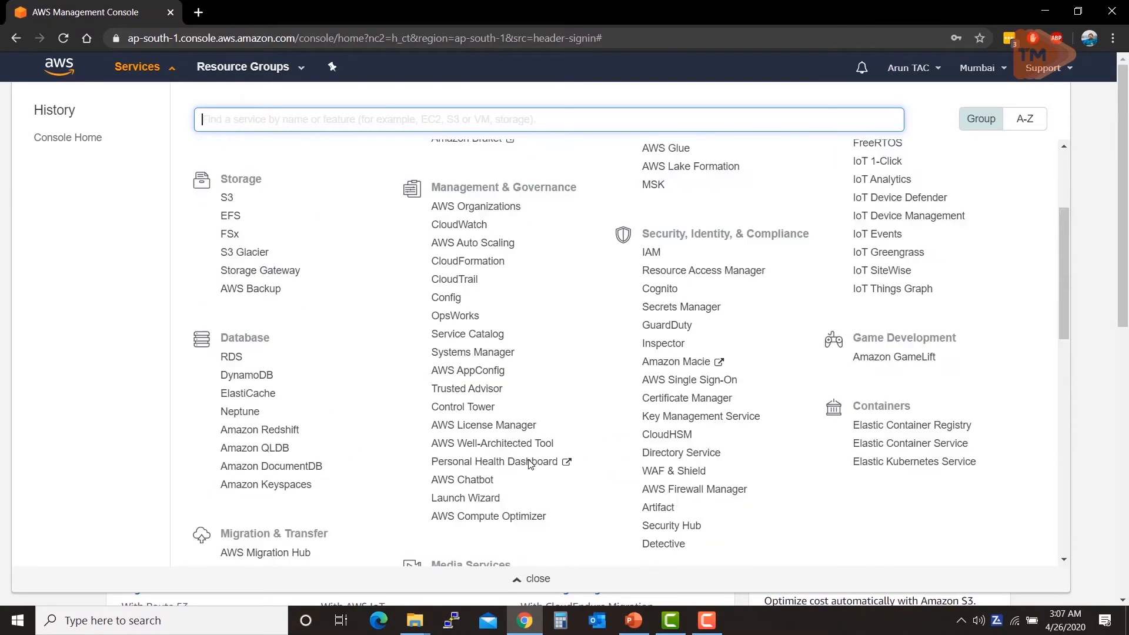
pyautogui.scroll(3, 530, 465)
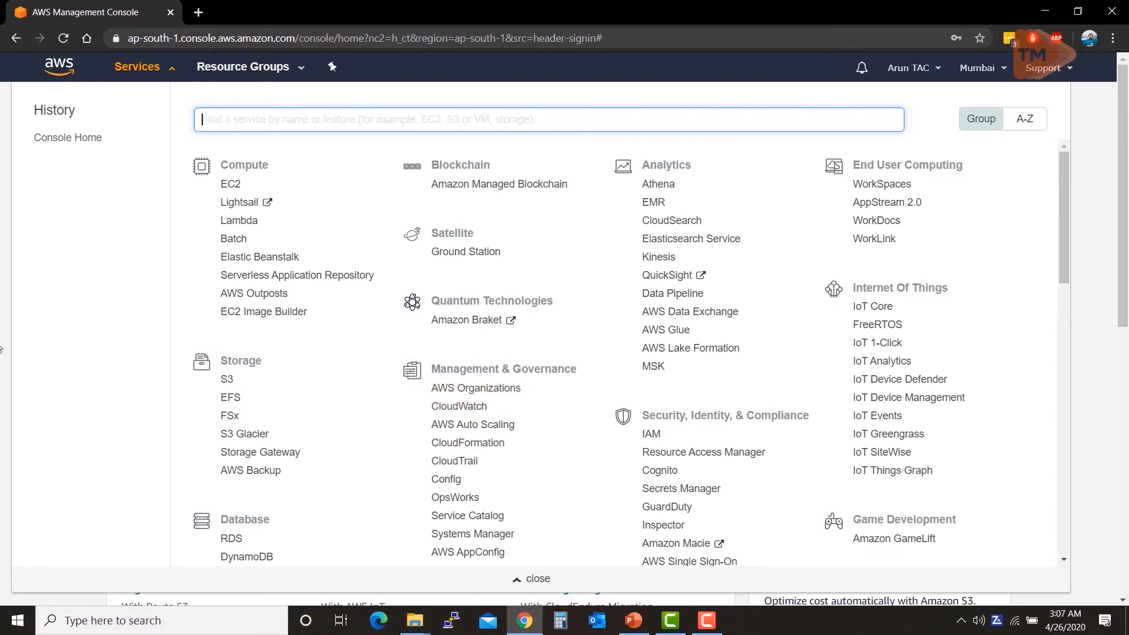
pyautogui.click(2, 325)
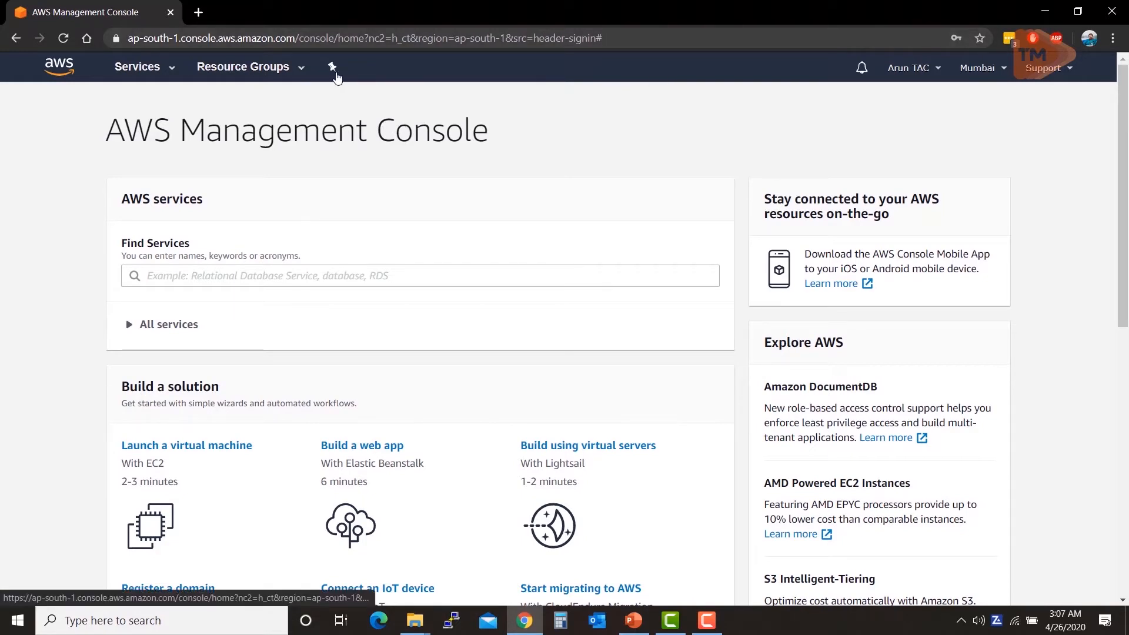
# Step: Open the navigation shortcut customisation and pin EC2 to the menu bar
pyautogui.click(332, 67)
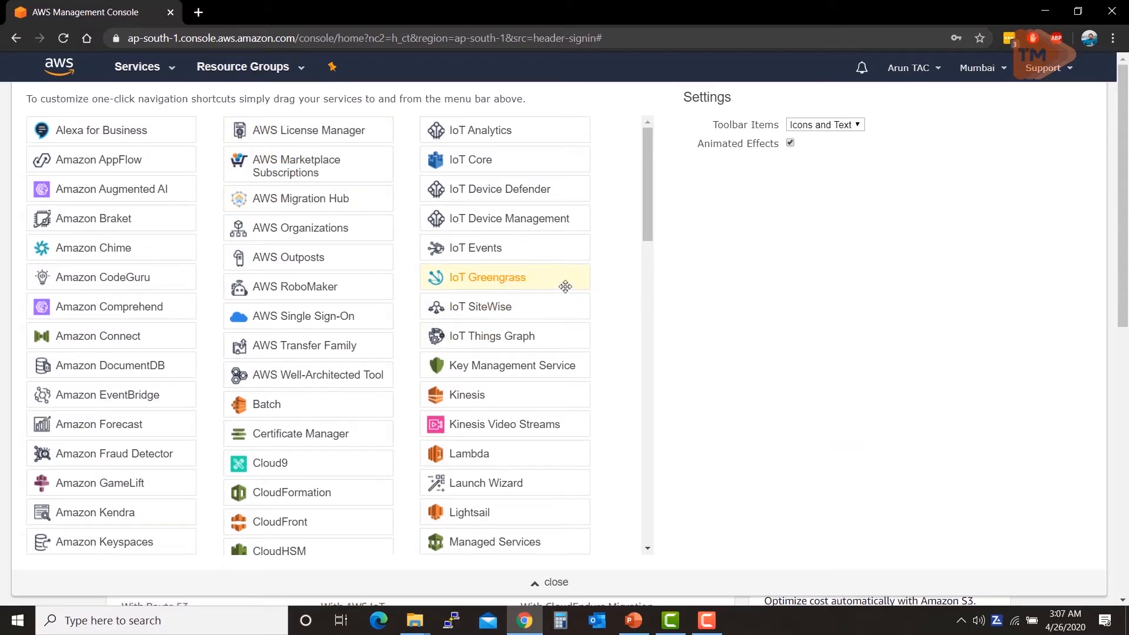
pyautogui.scroll(-4, 566, 286)
pyautogui.scroll(-4, 565, 286)
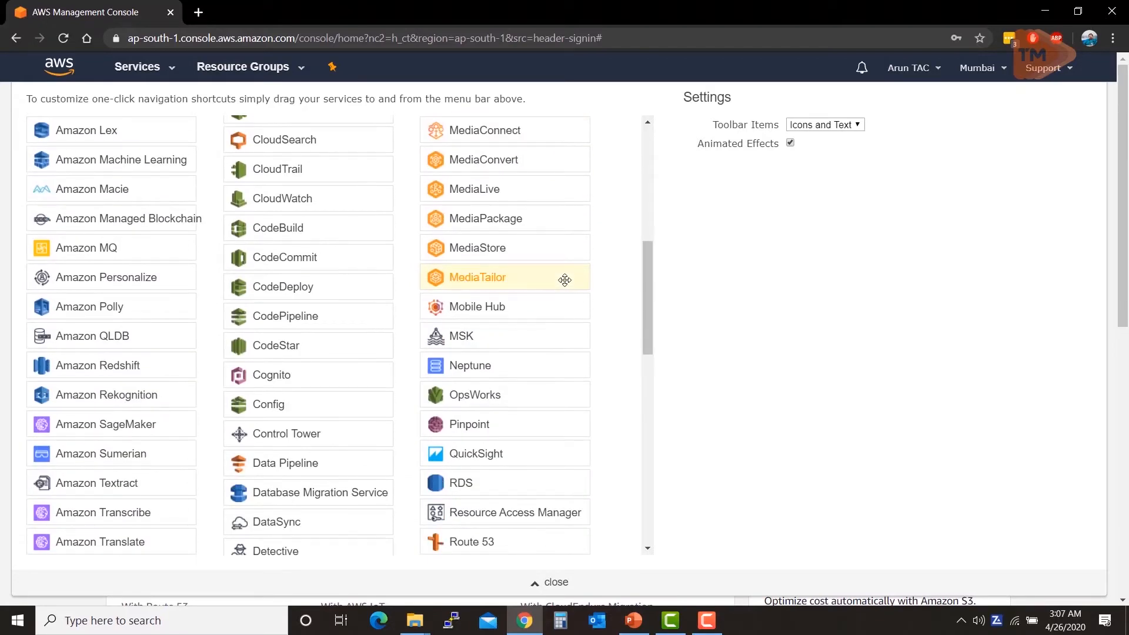
pyautogui.scroll(-3, 565, 280)
pyautogui.scroll(-3, 563, 279)
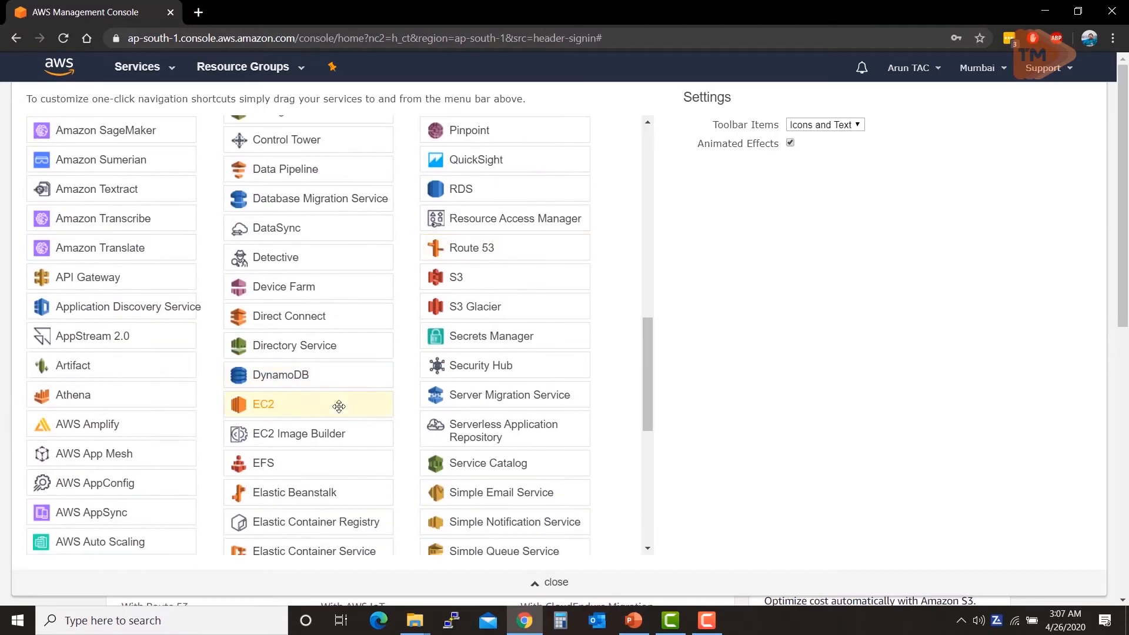
pyautogui.moveTo(288, 335); pyautogui.dragTo(375, 76)
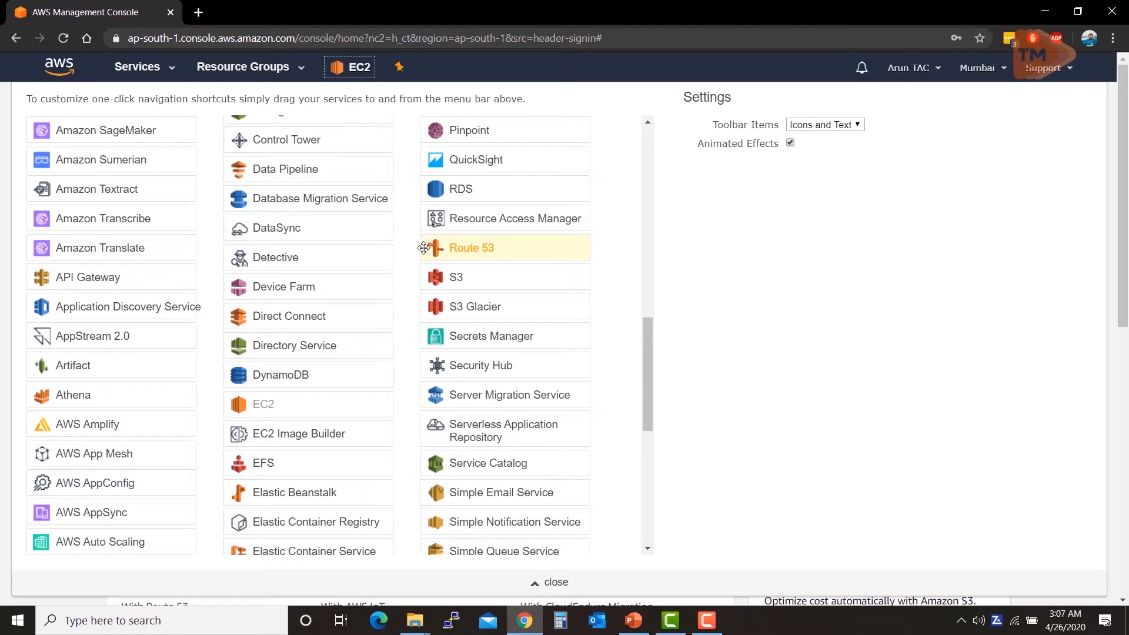
# Step: Pin VPC to the menu bar as a second shortcut
pyautogui.scroll(-6, 415, 292)
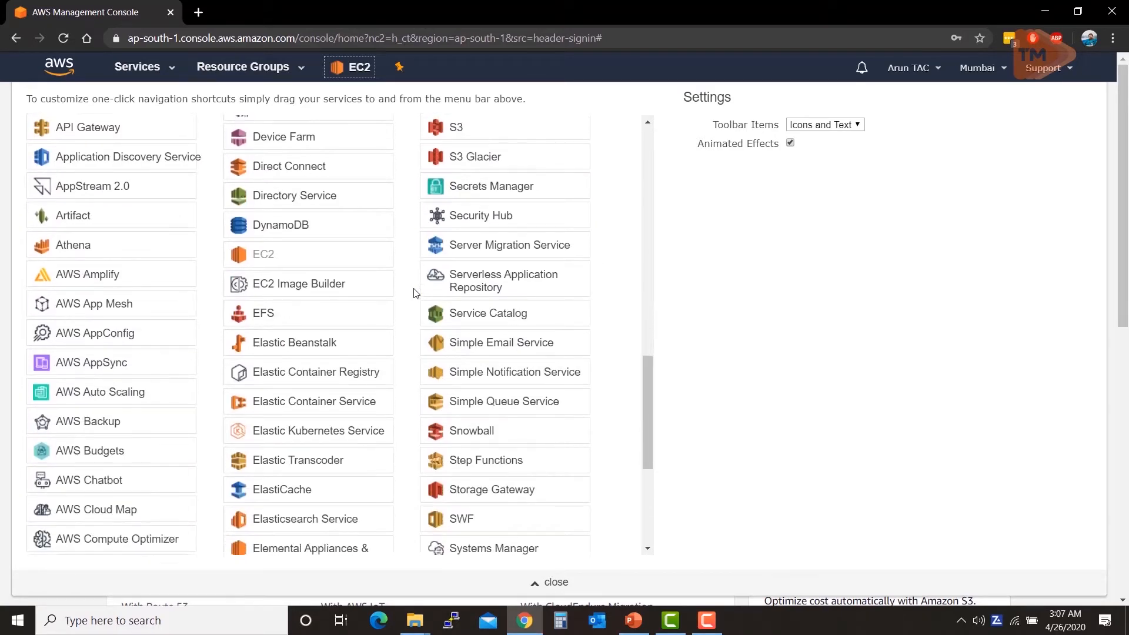
pyautogui.scroll(-1, 414, 292)
pyautogui.scroll(-1, 416, 294)
pyautogui.scroll(5, 416, 293)
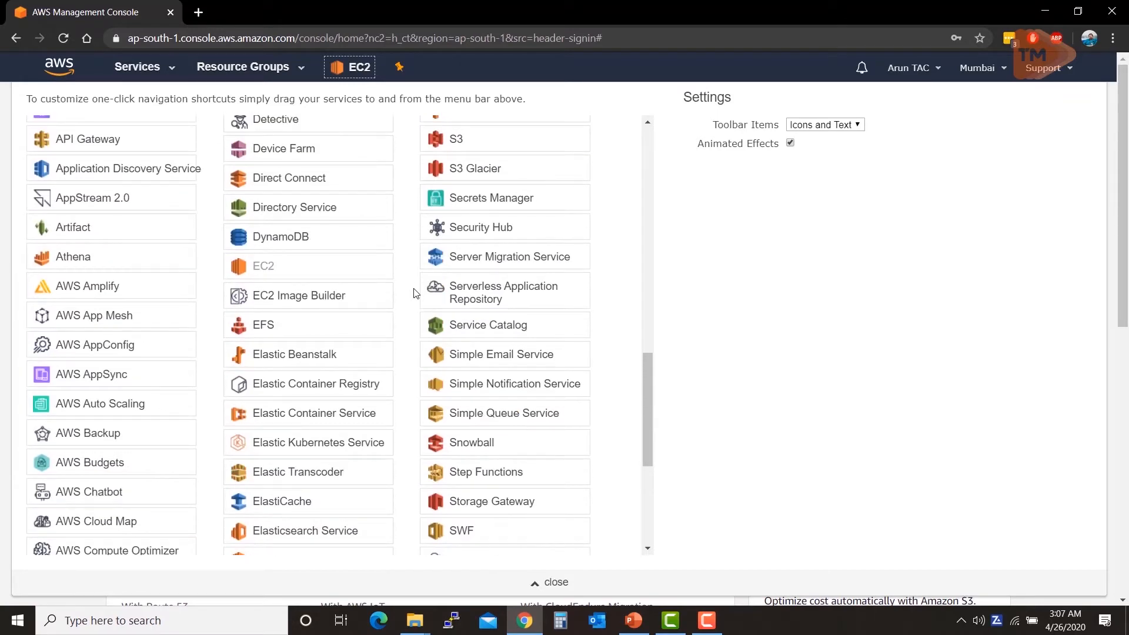
pyautogui.scroll(-4, 414, 292)
pyautogui.scroll(-1, 416, 291)
pyautogui.scroll(5, 416, 291)
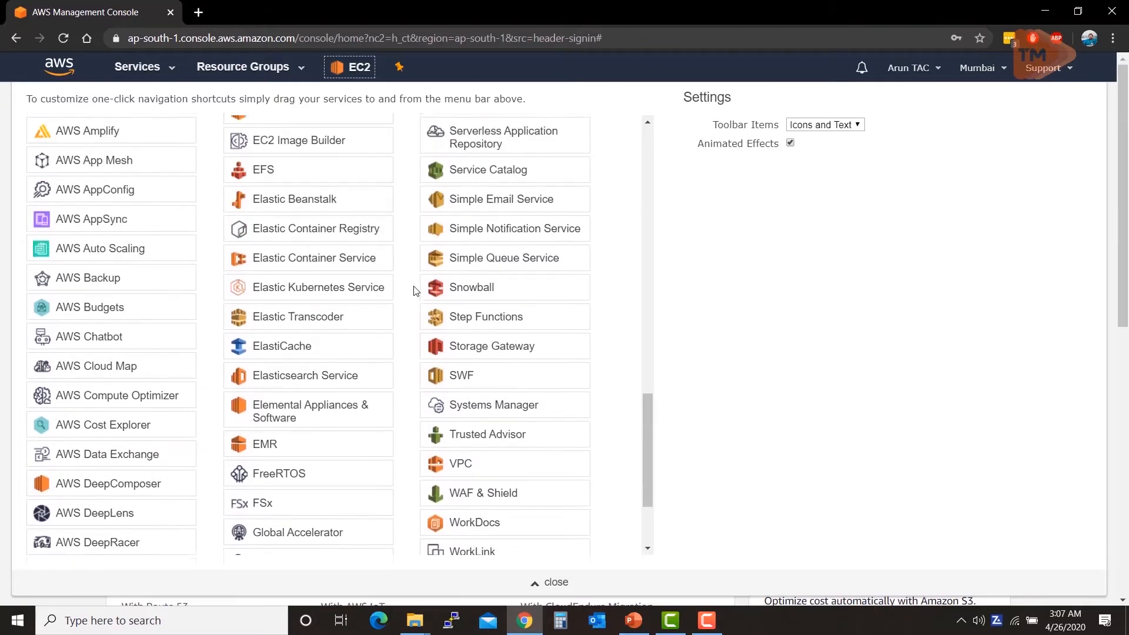
pyautogui.scroll(4, 414, 291)
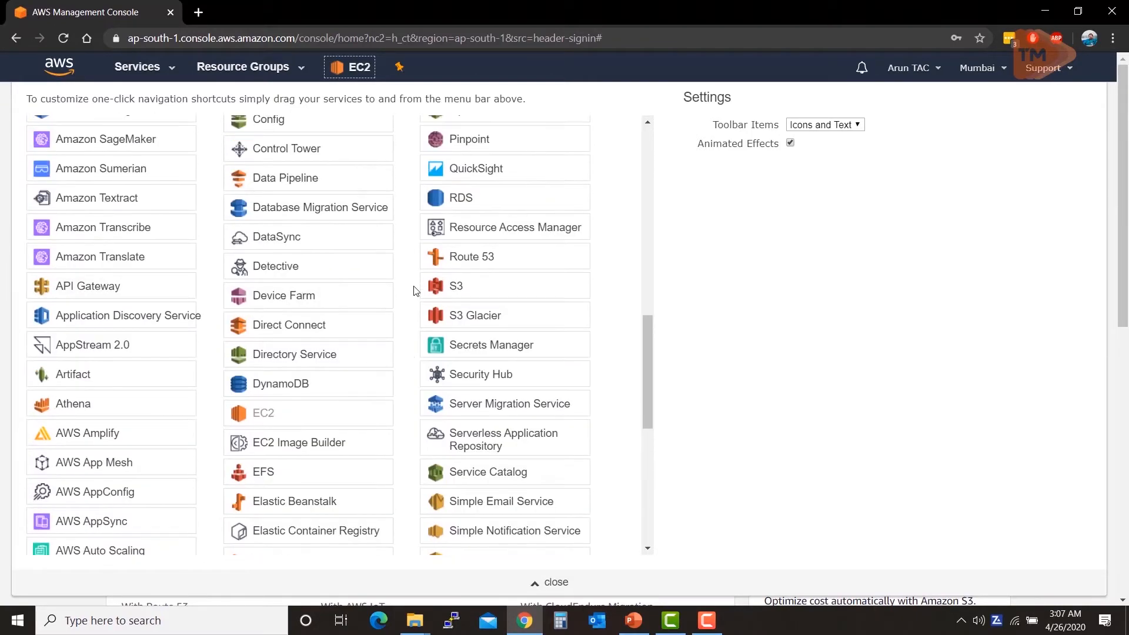
pyautogui.scroll(1, 416, 291)
pyautogui.scroll(-2, 416, 290)
pyautogui.scroll(-1, 416, 290)
pyautogui.scroll(-3, 416, 286)
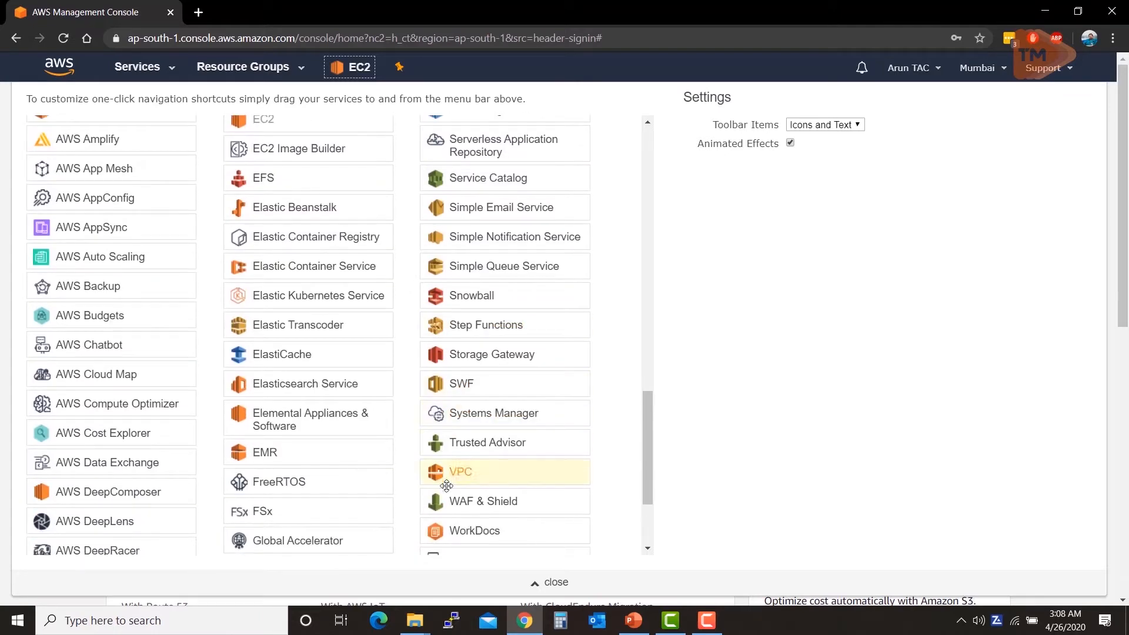
pyautogui.moveTo(450, 480); pyautogui.dragTo(416, 181)
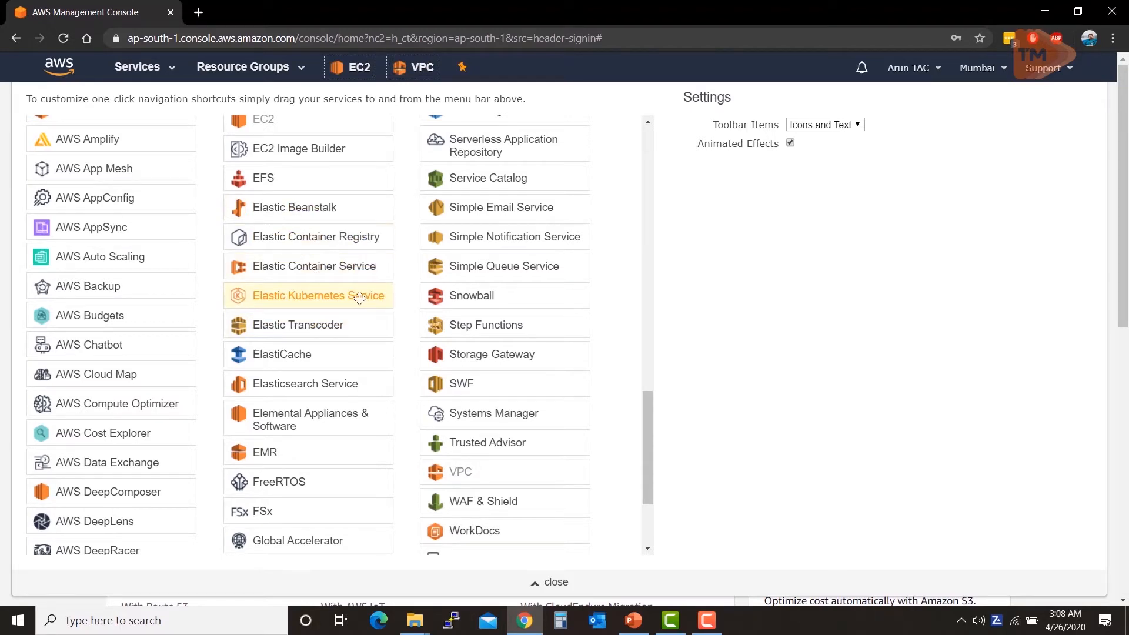
# Step: Pin RDS as a third shortcut and close the customisation panel
pyautogui.scroll(2, 360, 299)
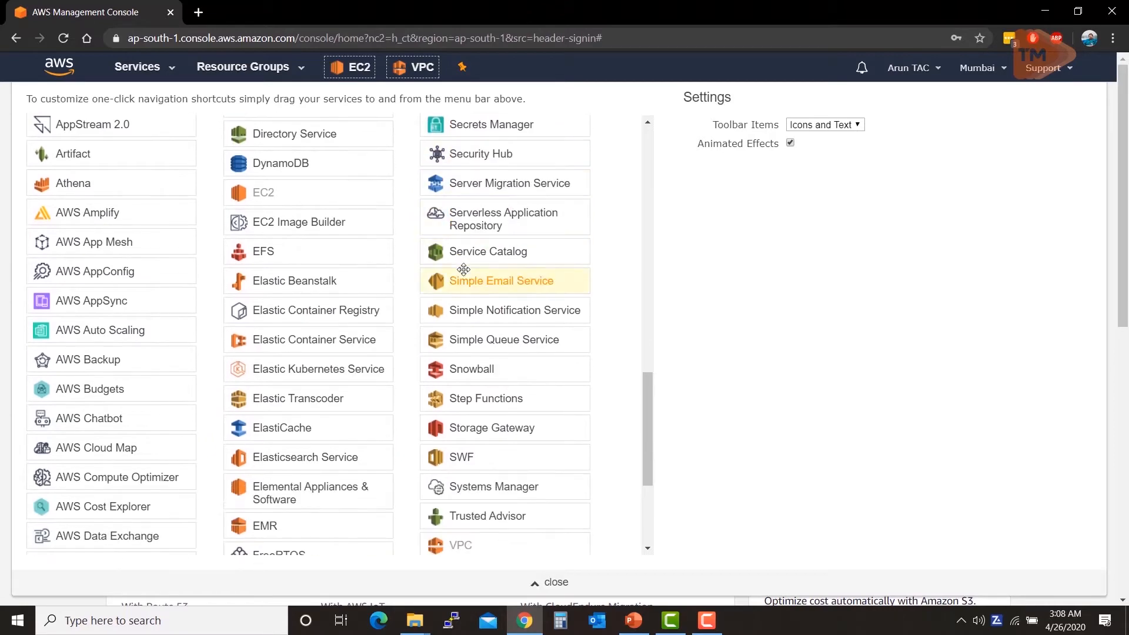
pyautogui.scroll(-4, 503, 412)
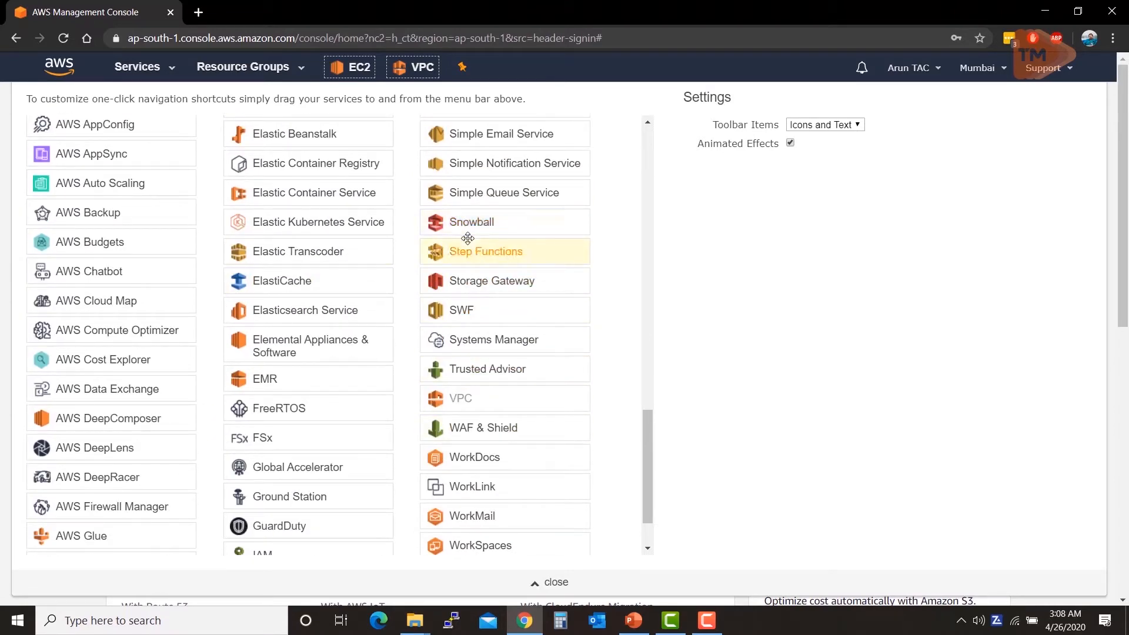
pyautogui.scroll(-2, 467, 244)
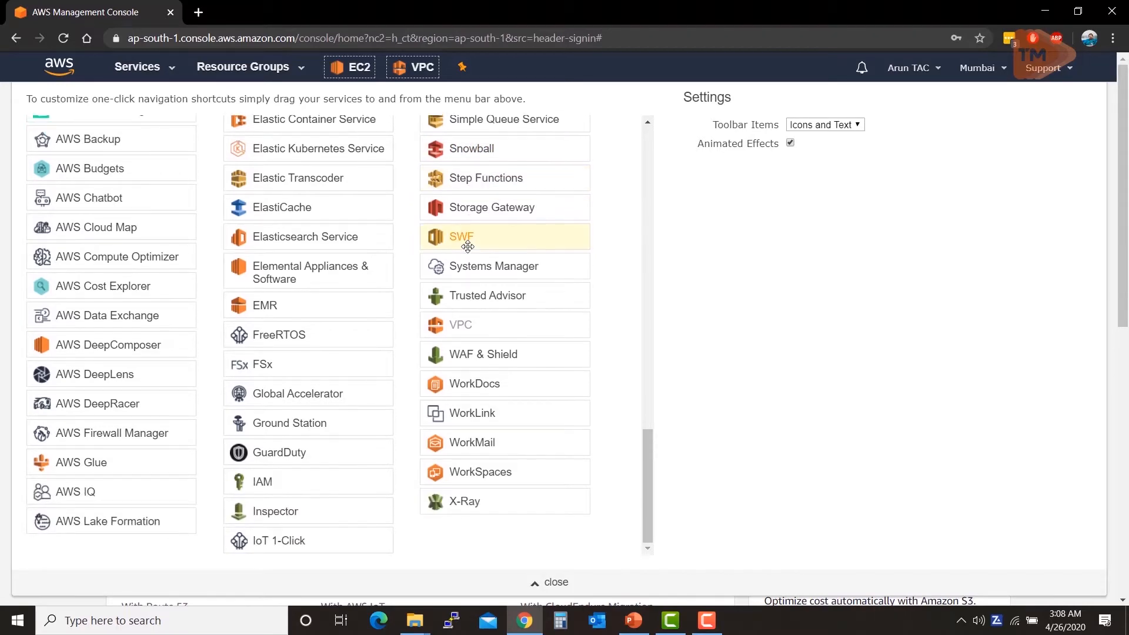
pyautogui.scroll(-3, 468, 246)
pyautogui.scroll(5, 468, 245)
pyautogui.scroll(5, 467, 246)
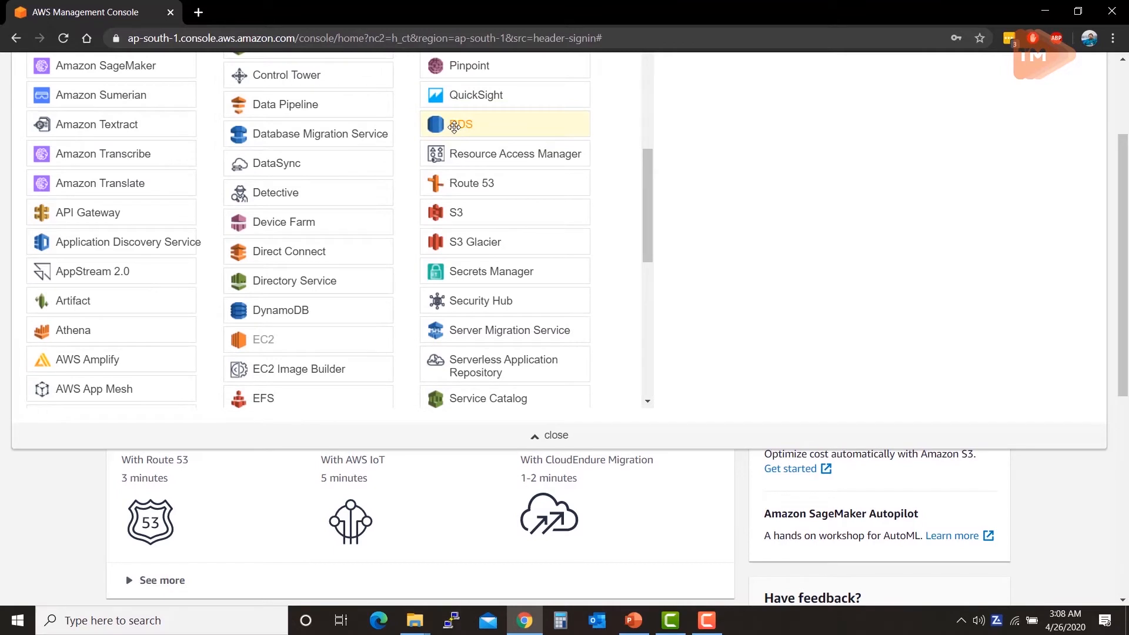
pyautogui.scroll(3, 453, 151)
pyautogui.scroll(2, 688, 219)
pyautogui.scroll(1, 692, 220)
pyautogui.moveTo(471, 416); pyautogui.dragTo(474, 67)
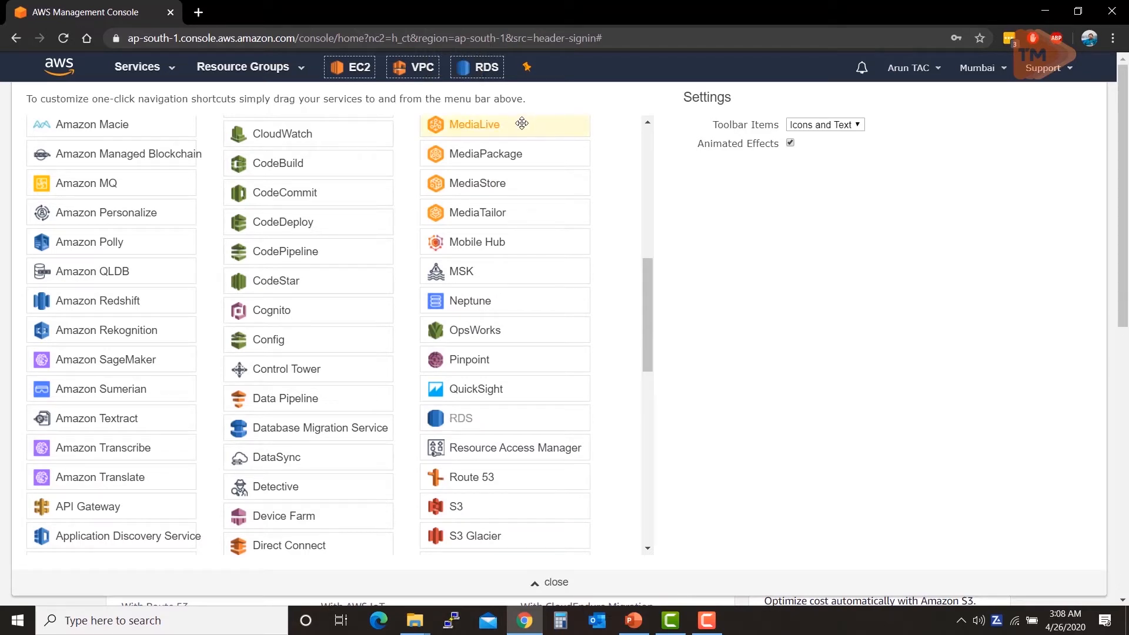
pyautogui.click(534, 593)
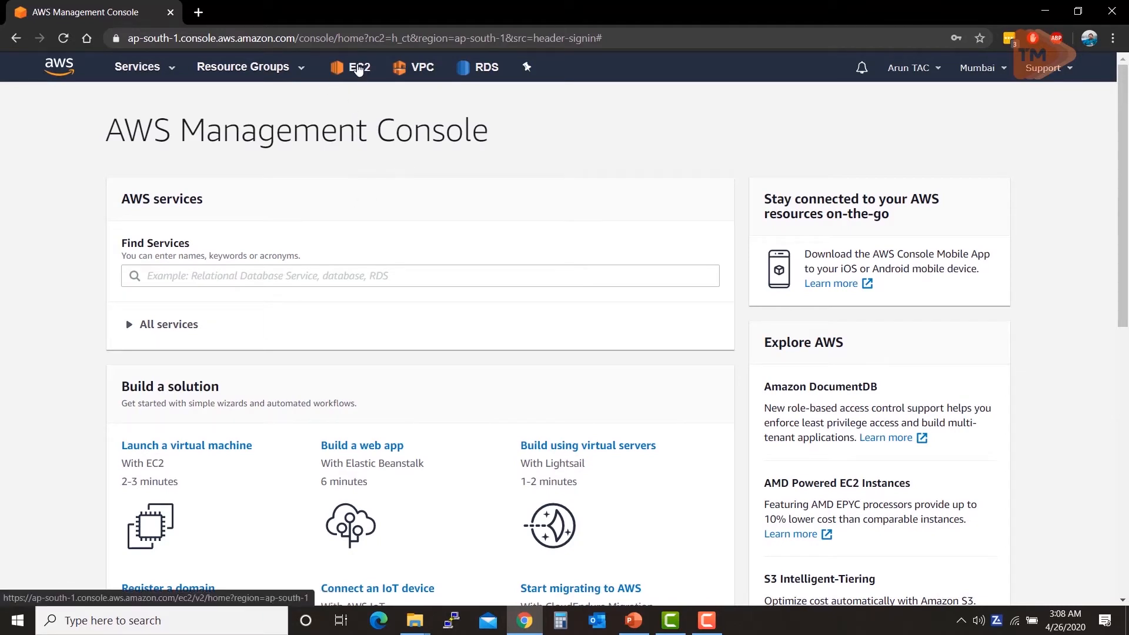
# Step: Search Services for 'ec2', open the EC2 dashboard and dismiss its welcome notice
pyautogui.click(160, 73)
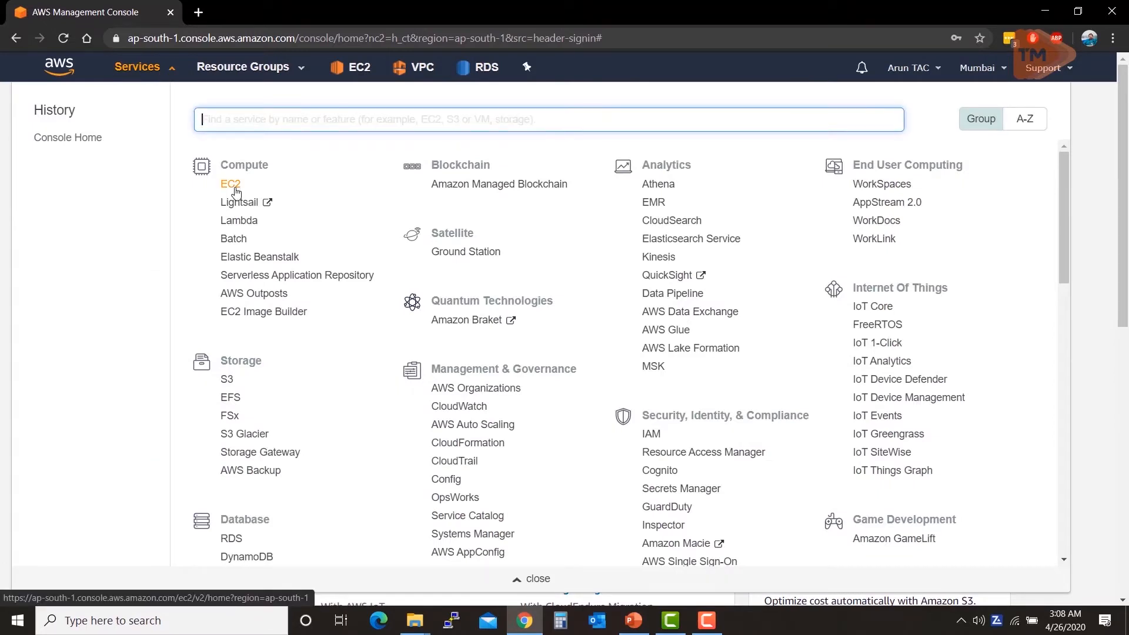
pyautogui.write('ec')
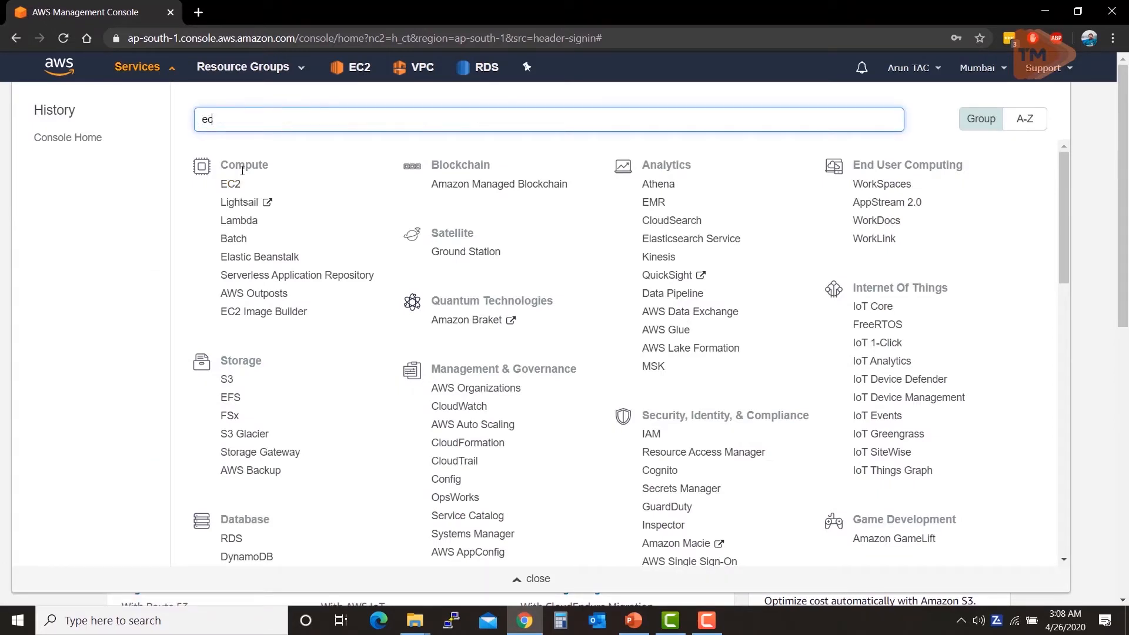
pyautogui.write('2')
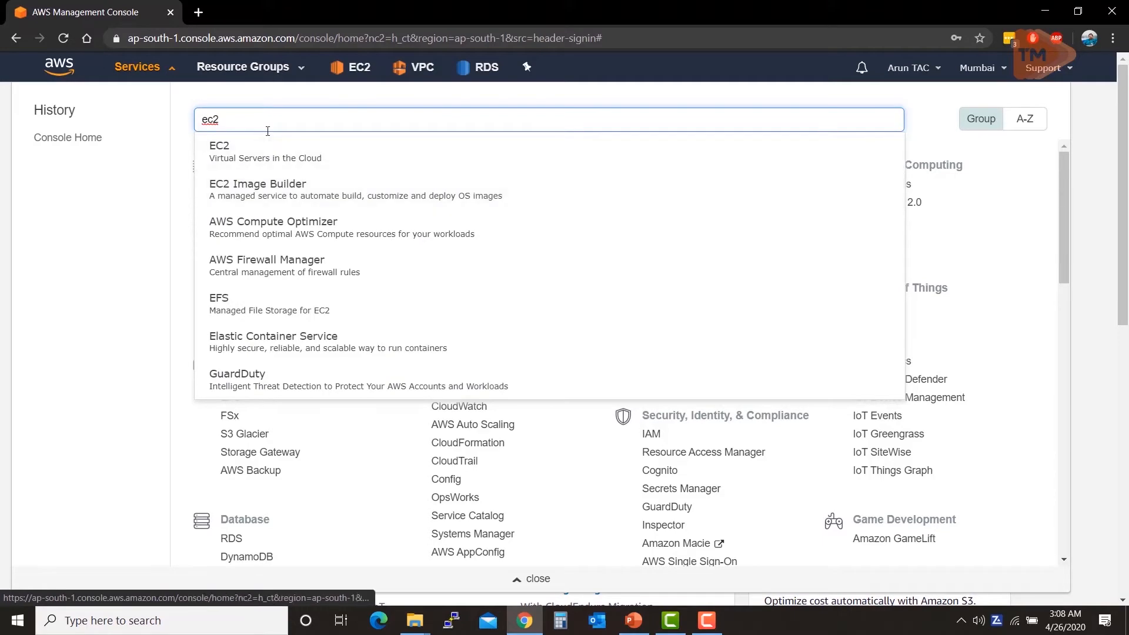
pyautogui.click(79, 179)
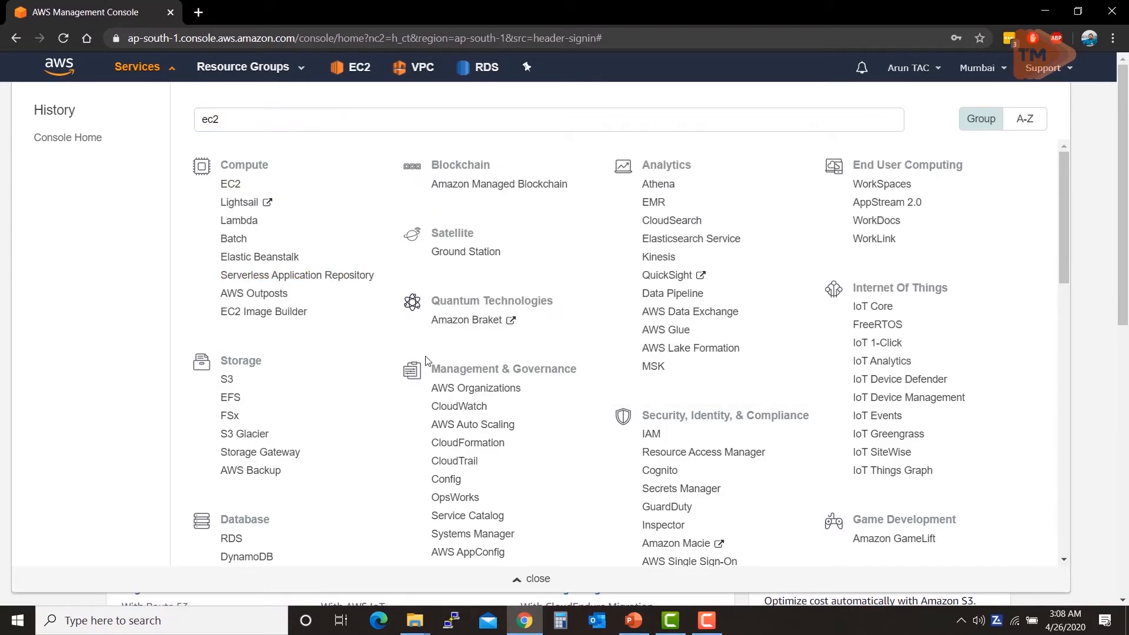
pyautogui.scroll(-5, 426, 360)
pyautogui.scroll(5, 426, 294)
pyautogui.scroll(-5, 471, 351)
pyautogui.scroll(5, 318, 266)
pyautogui.click(233, 187)
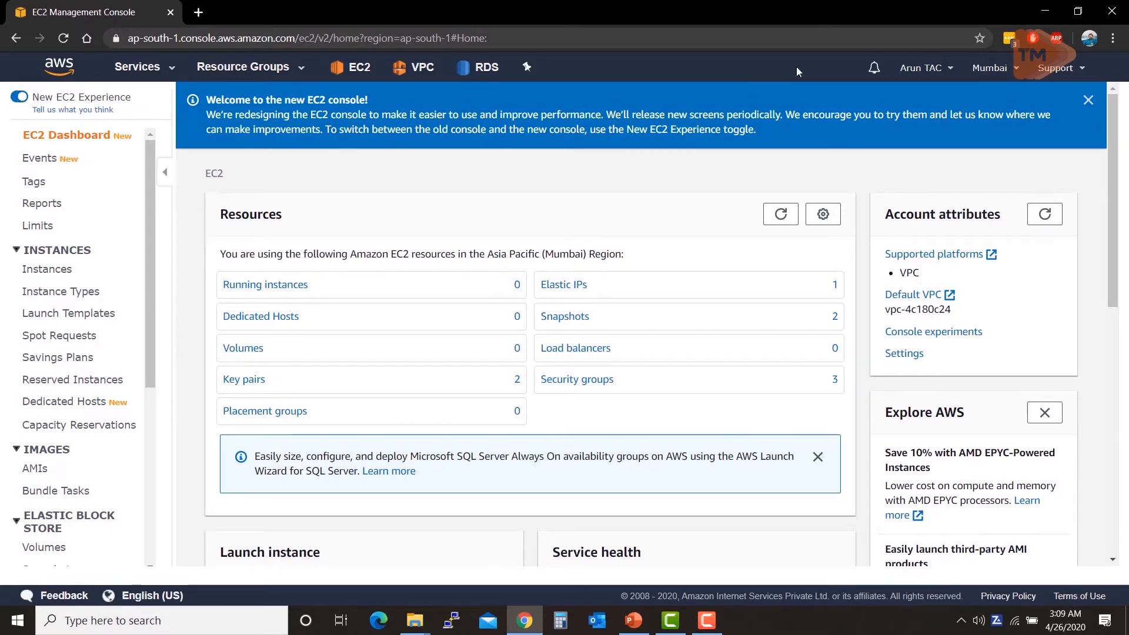
pyautogui.click(1089, 101)
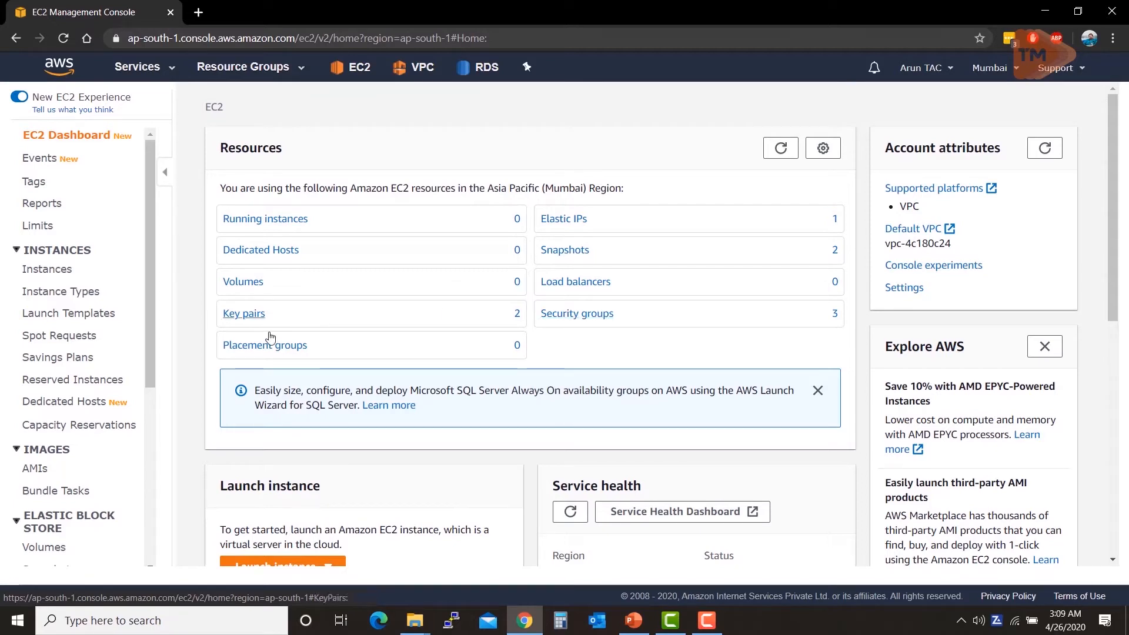
pyautogui.click(552, 221)
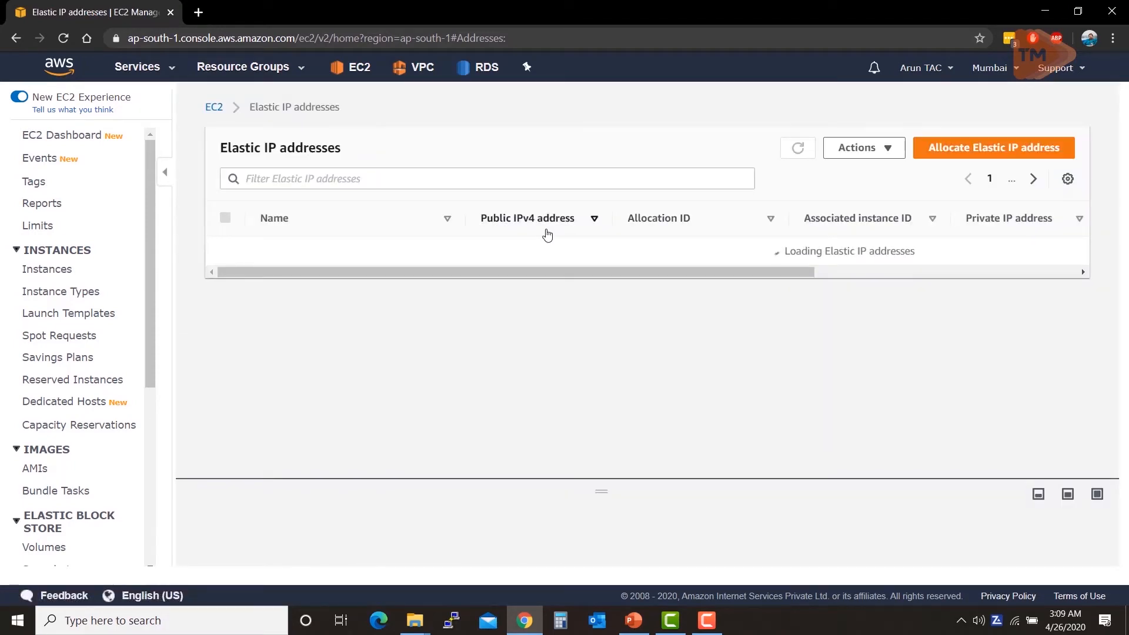
# Step: Release Elastic IP 3.7.50.34 via Actions, then return to the EC2 dashboard
pyautogui.click(551, 248)
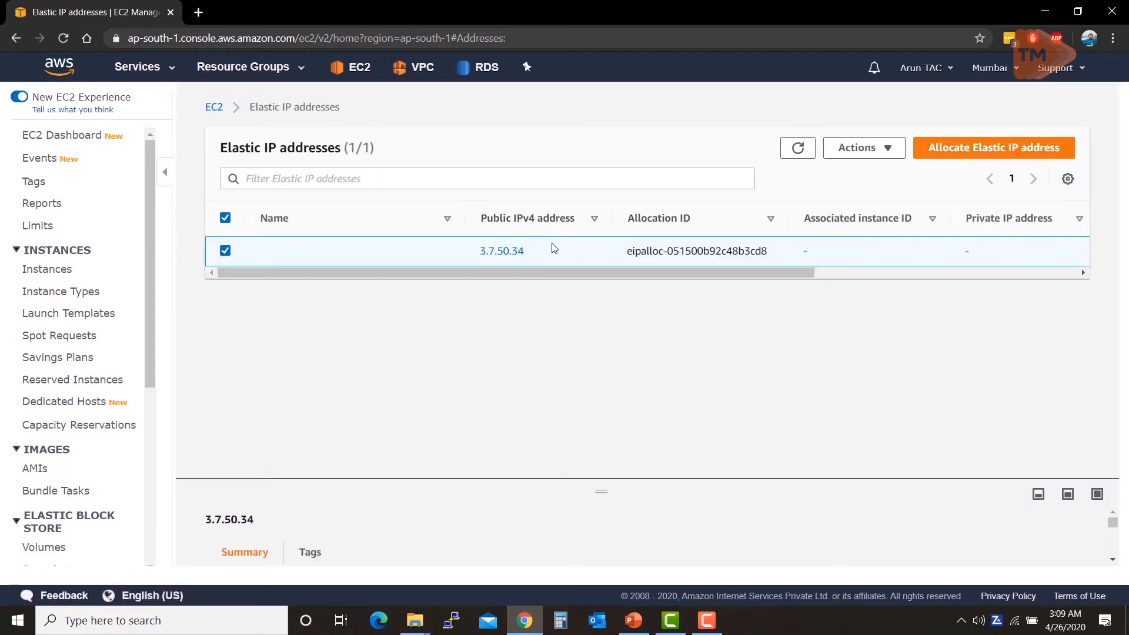
pyautogui.moveTo(581, 273); pyautogui.dragTo(494, 292)
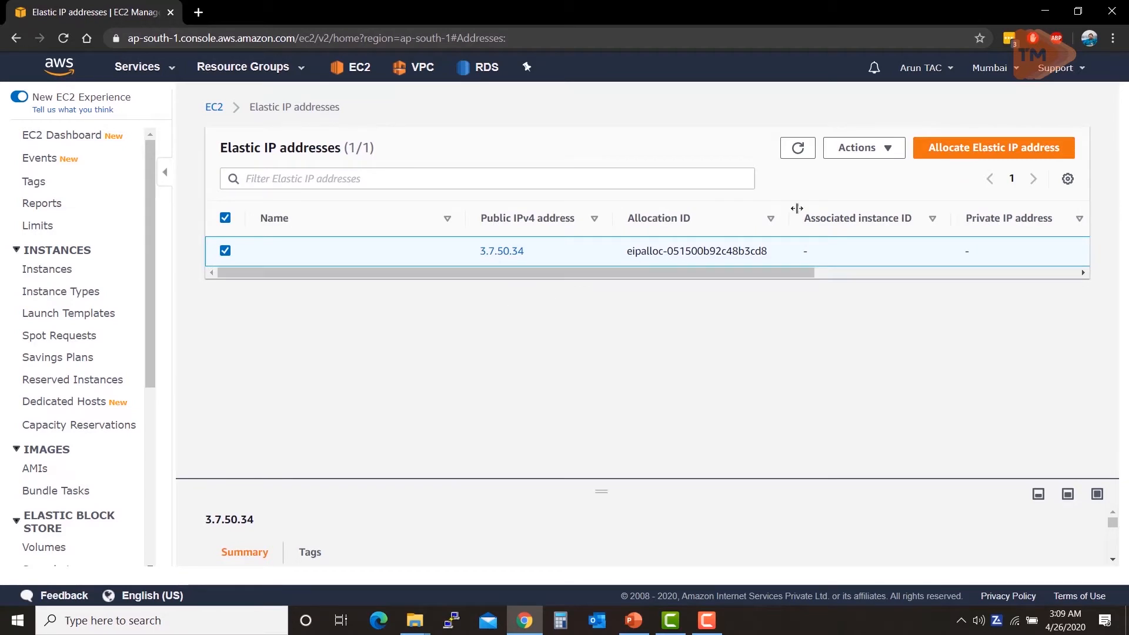
pyautogui.click(884, 157)
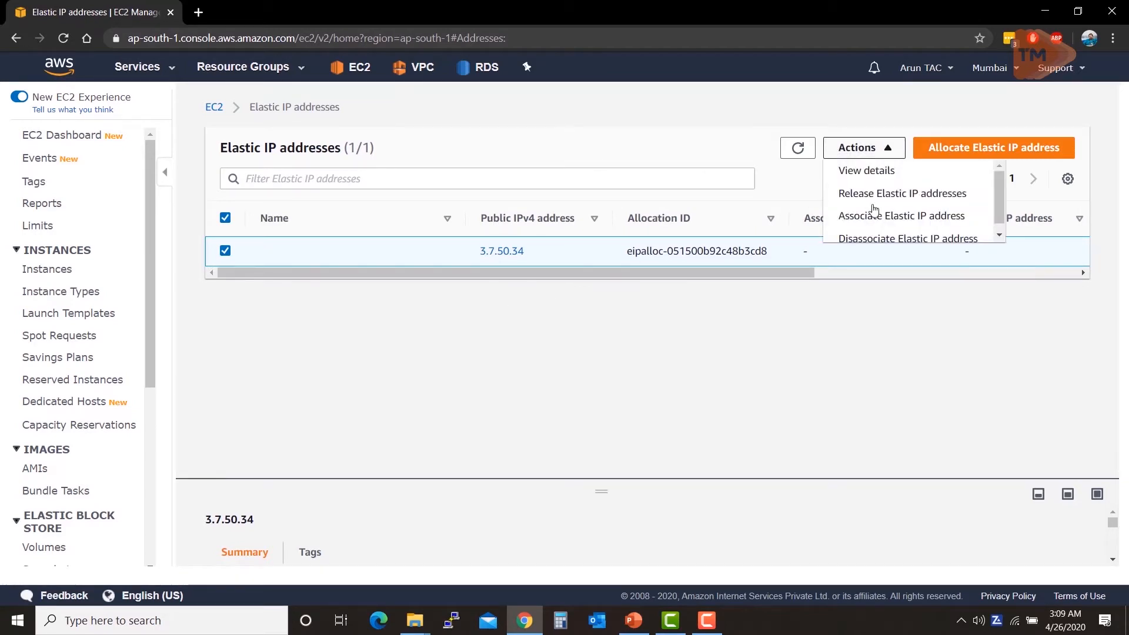
pyautogui.scroll(-1, 873, 212)
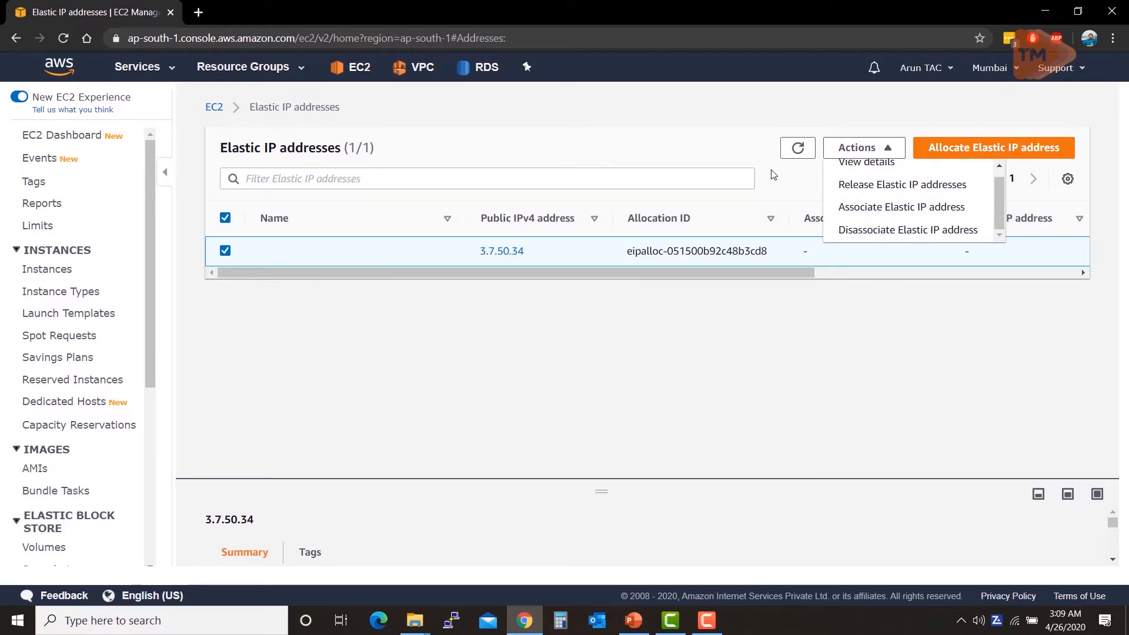
pyautogui.click(750, 143)
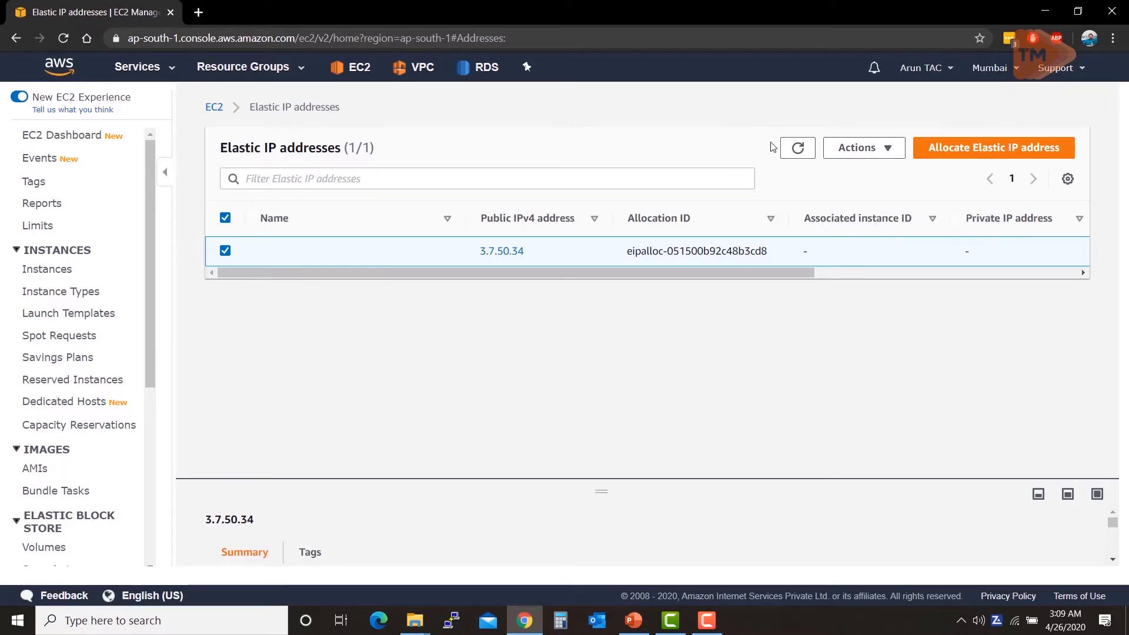
pyautogui.click(847, 147)
pyautogui.click(853, 196)
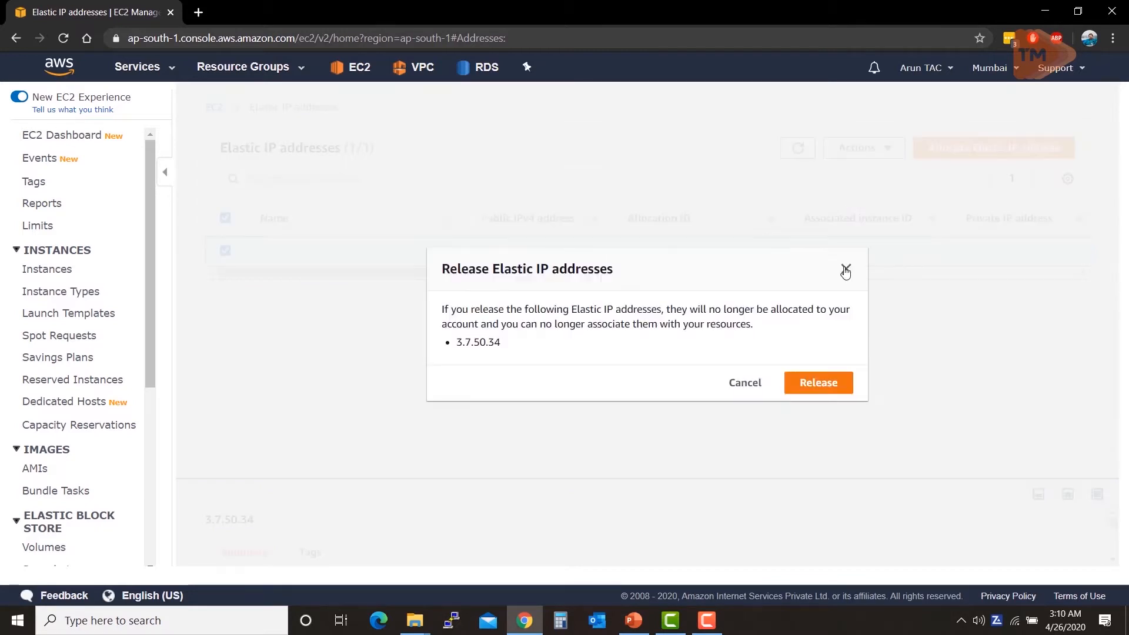
pyautogui.click(816, 389)
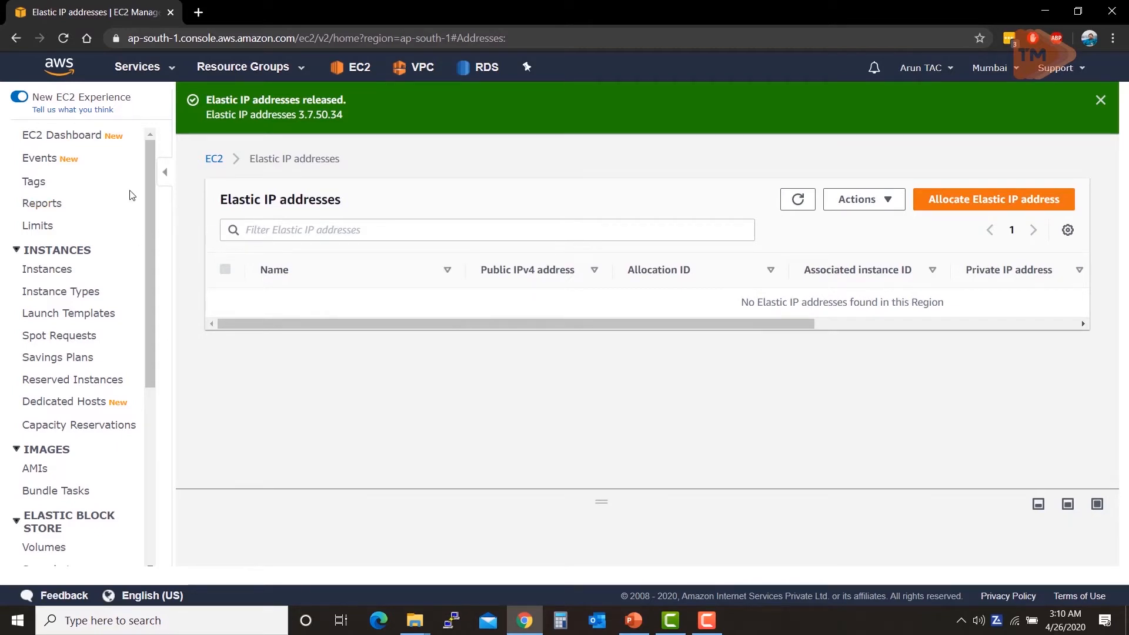
pyautogui.click(74, 141)
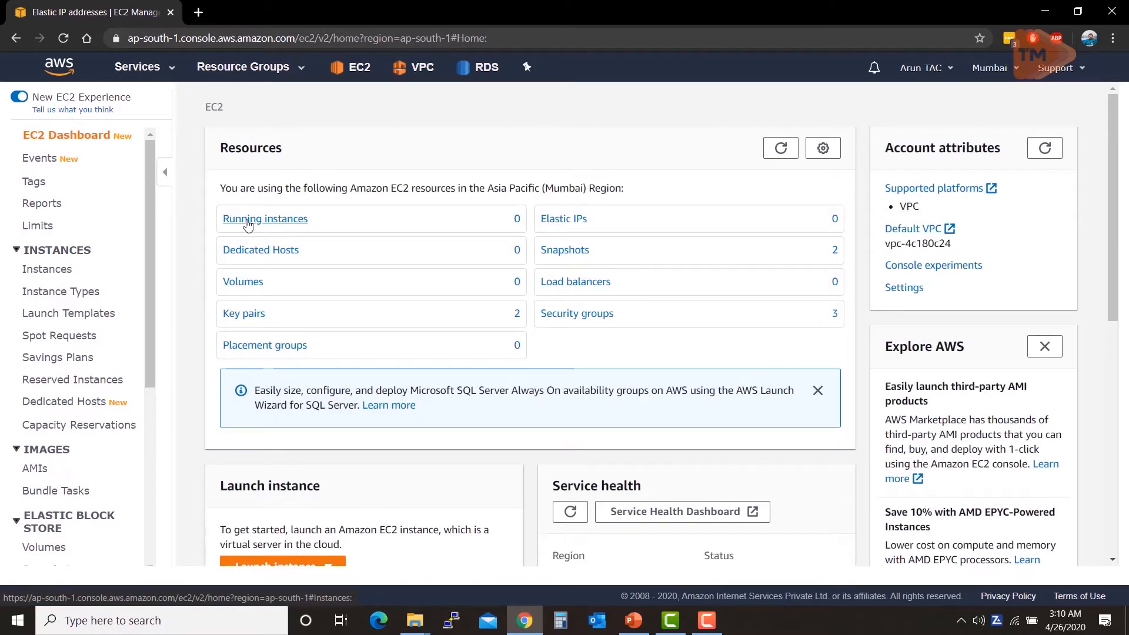
# Step: View the running instances and start the Launch Instance wizard
pyautogui.click(249, 220)
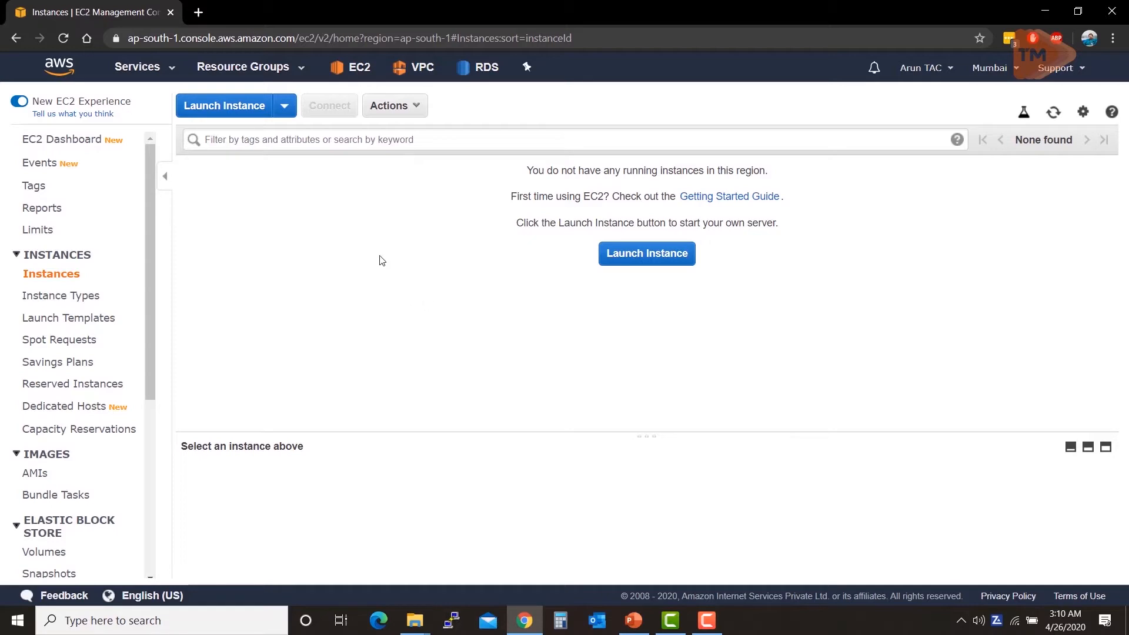
pyautogui.click(630, 262)
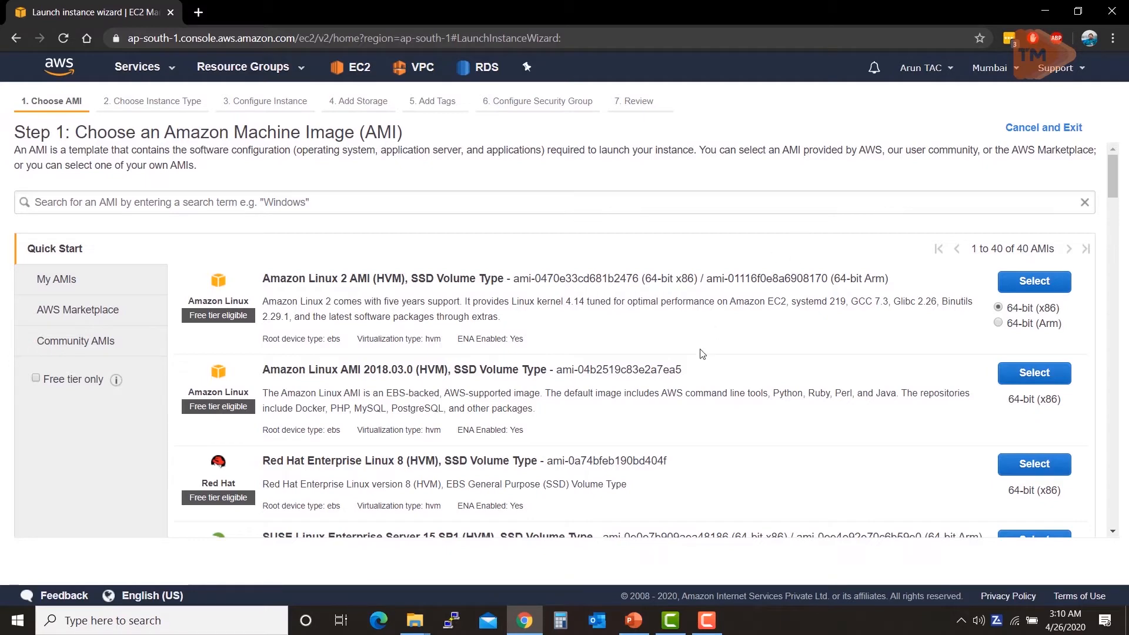
pyautogui.scroll(-1, 579, 368)
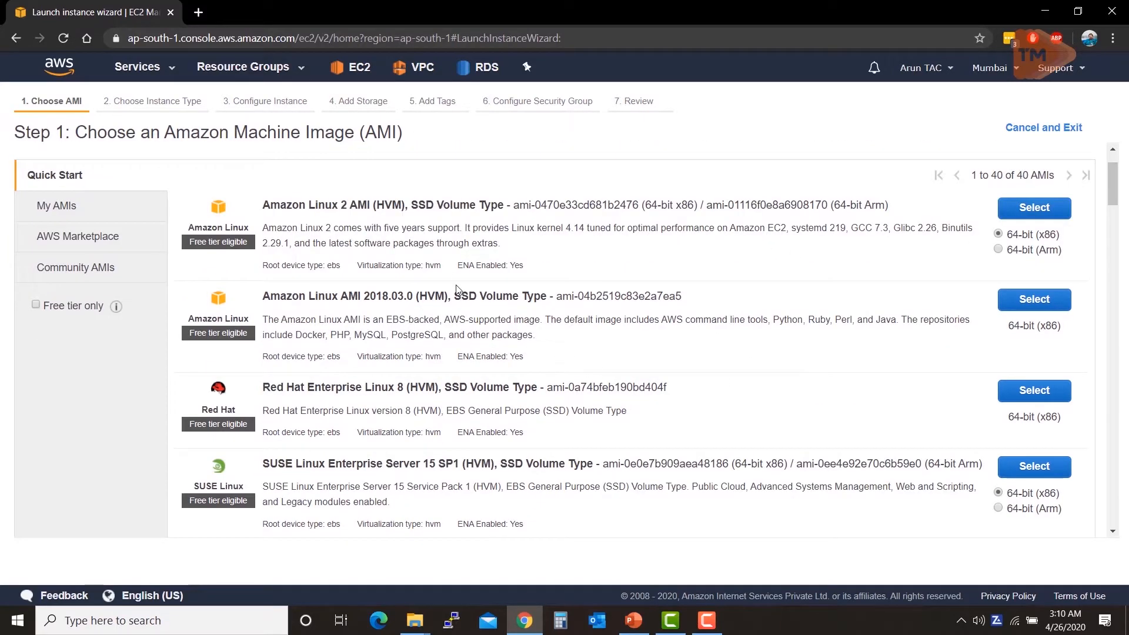
pyautogui.scroll(1, 426, 260)
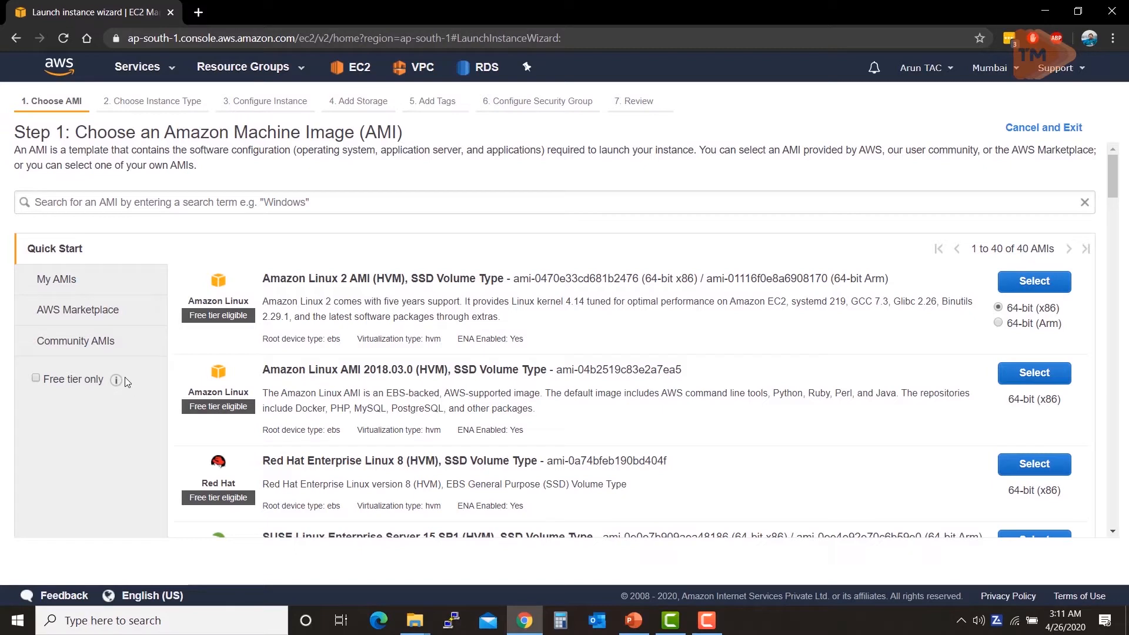
# Step: Check the My AMIs tab, then switch to the AWS Marketplace catalogue
pyautogui.click(66, 281)
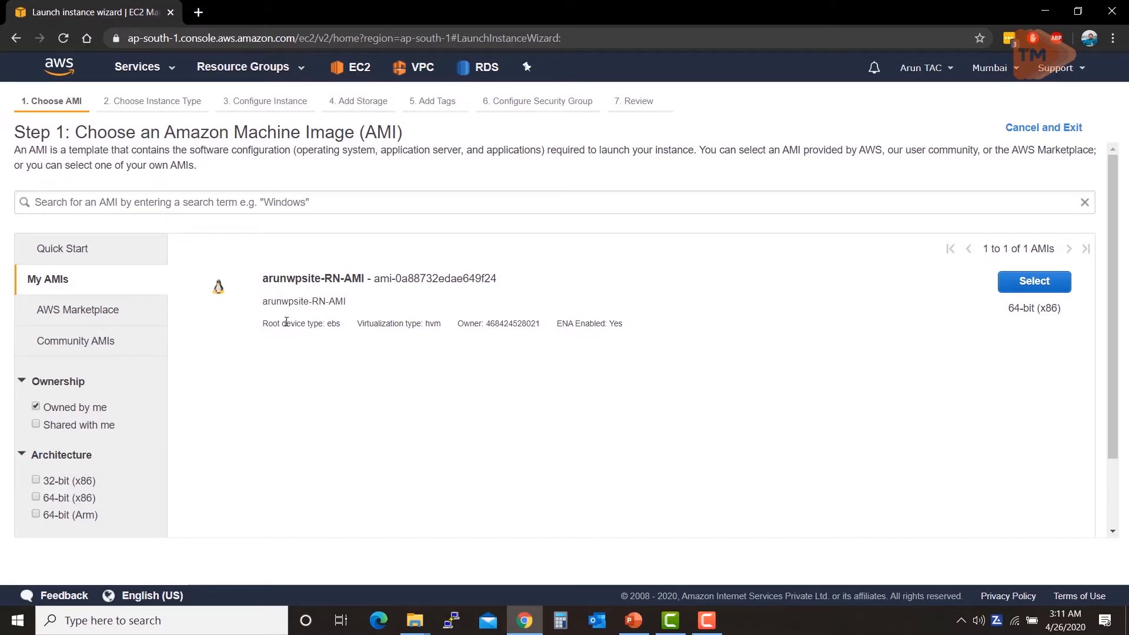
pyautogui.click(105, 321)
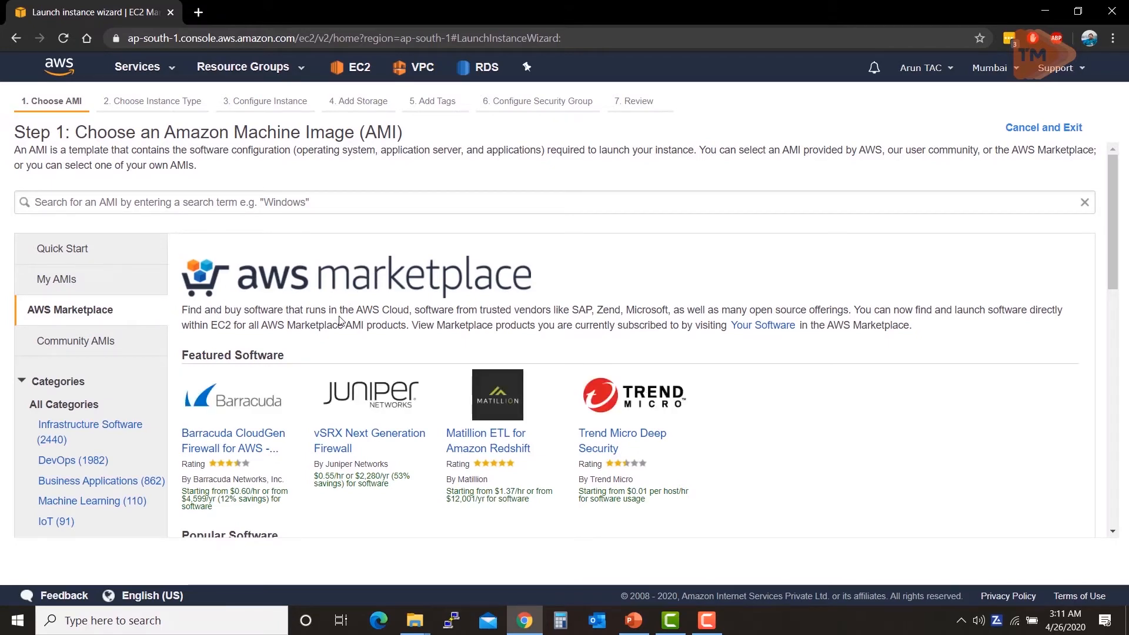
pyautogui.scroll(-3, 510, 412)
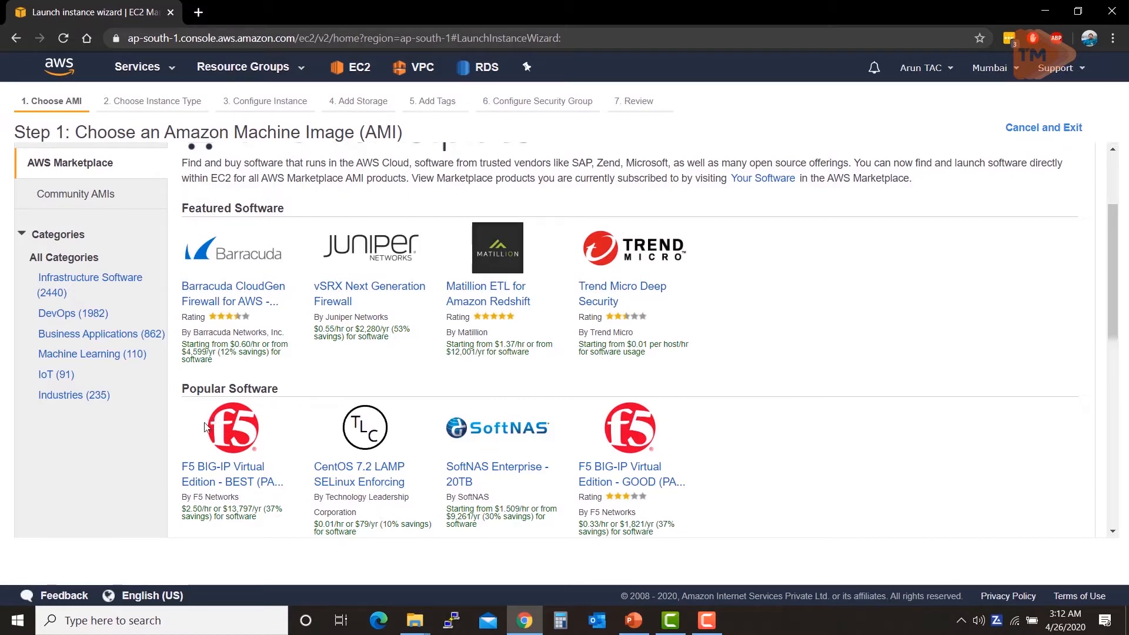
pyautogui.scroll(3, 118, 352)
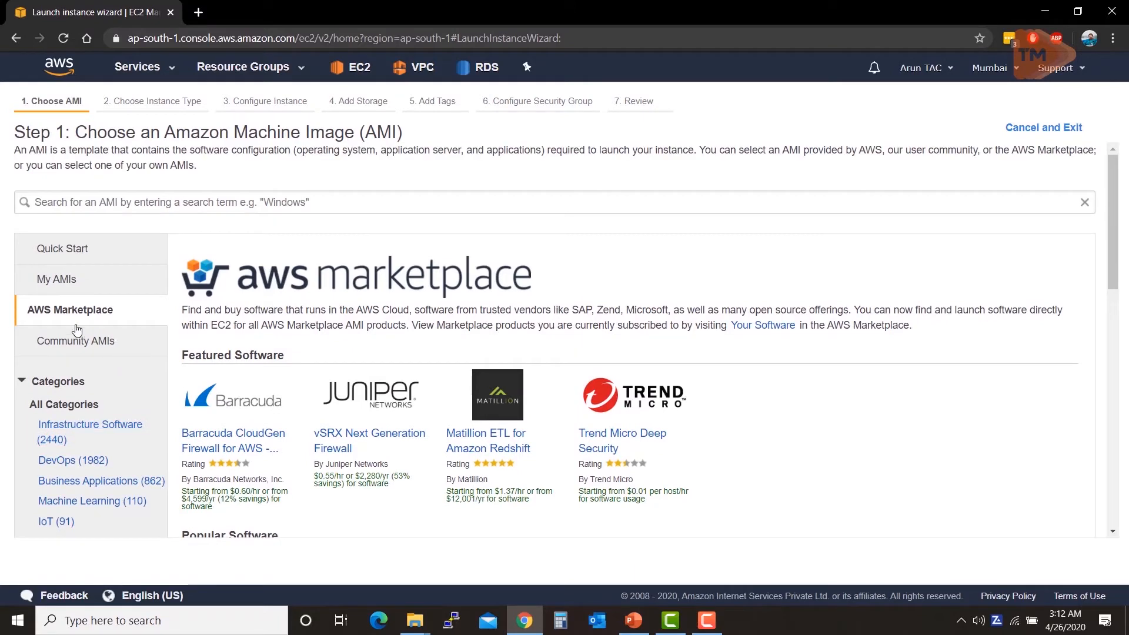
pyautogui.scroll(-3, 62, 424)
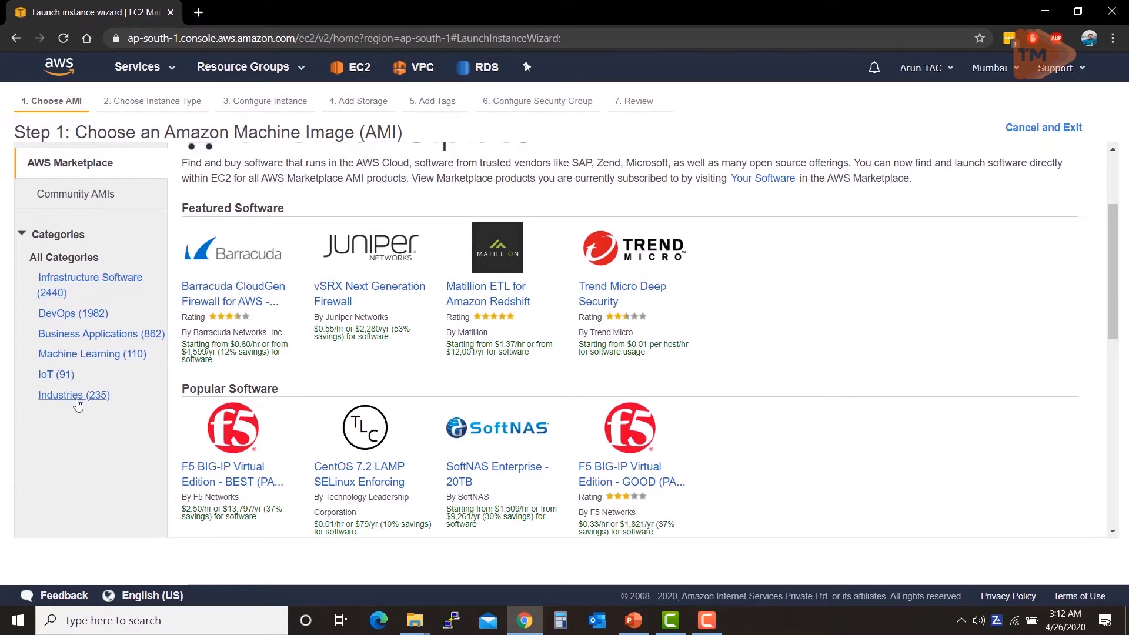
pyautogui.scroll(1, 80, 405)
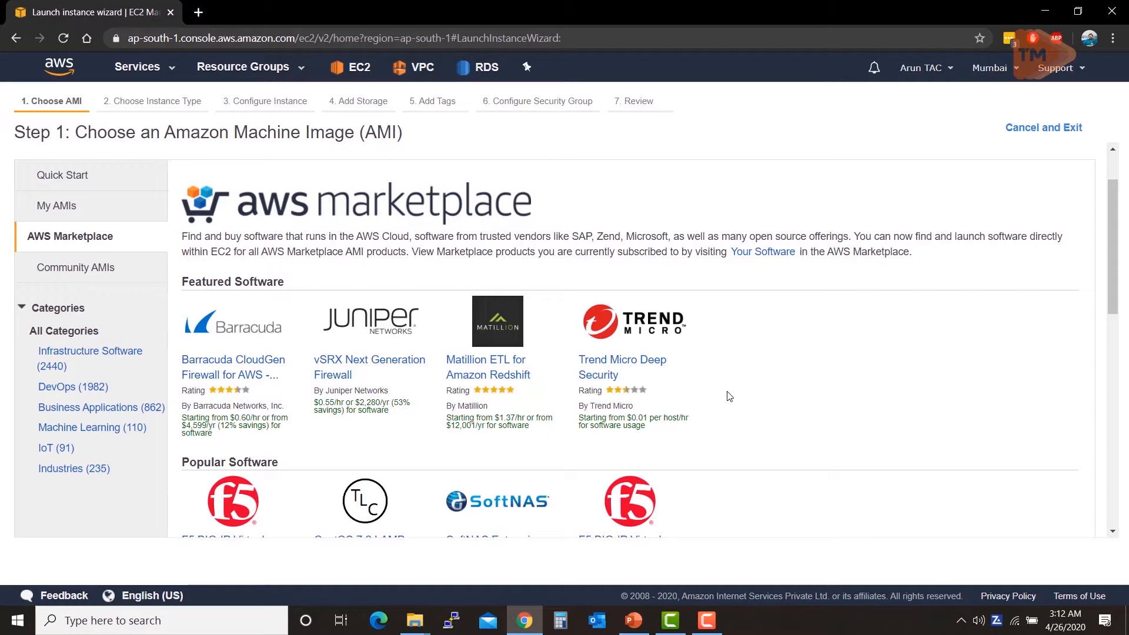
pyautogui.scroll(-1, 730, 396)
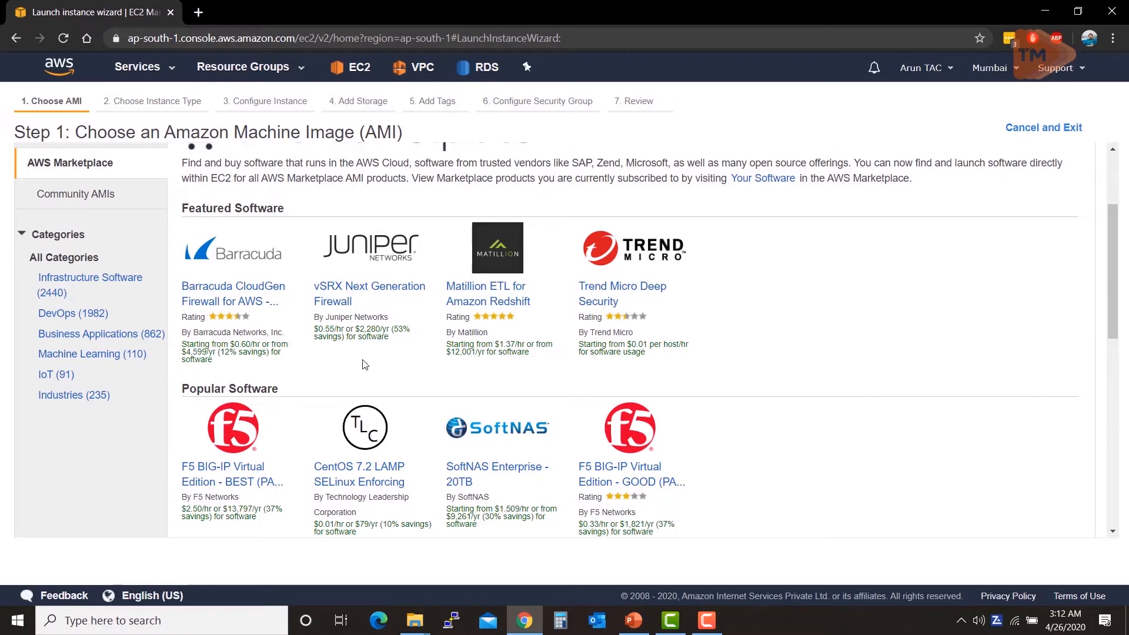
pyautogui.scroll(3, 187, 360)
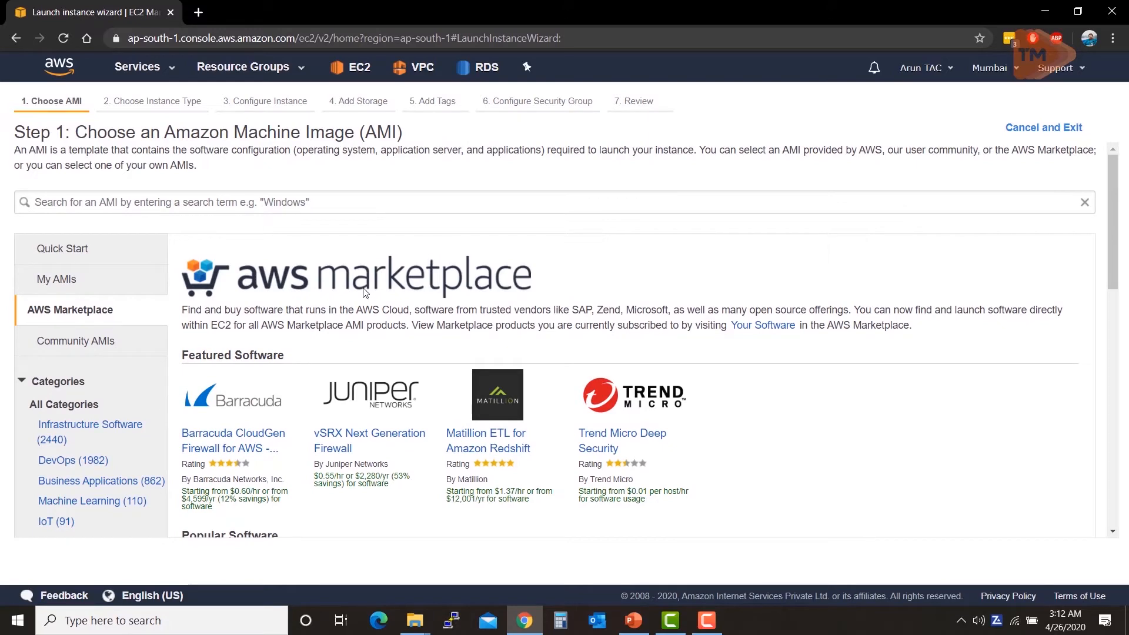
# Step: Browse the Community AMIs list, then return to the Quick Start AMIs
pyautogui.click(96, 350)
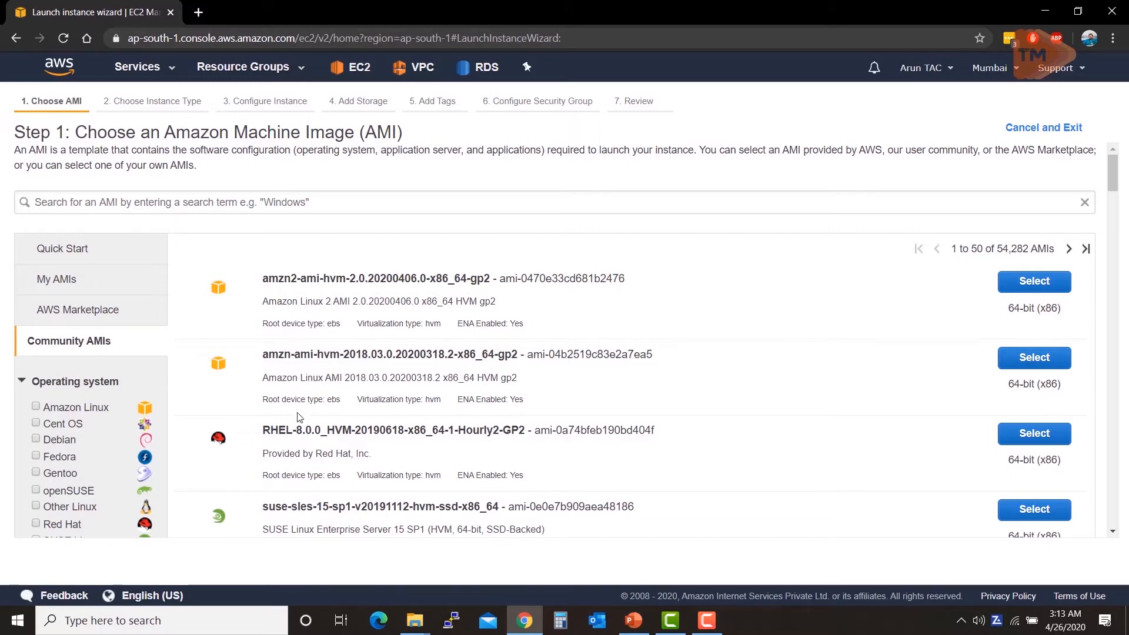
pyautogui.click(75, 253)
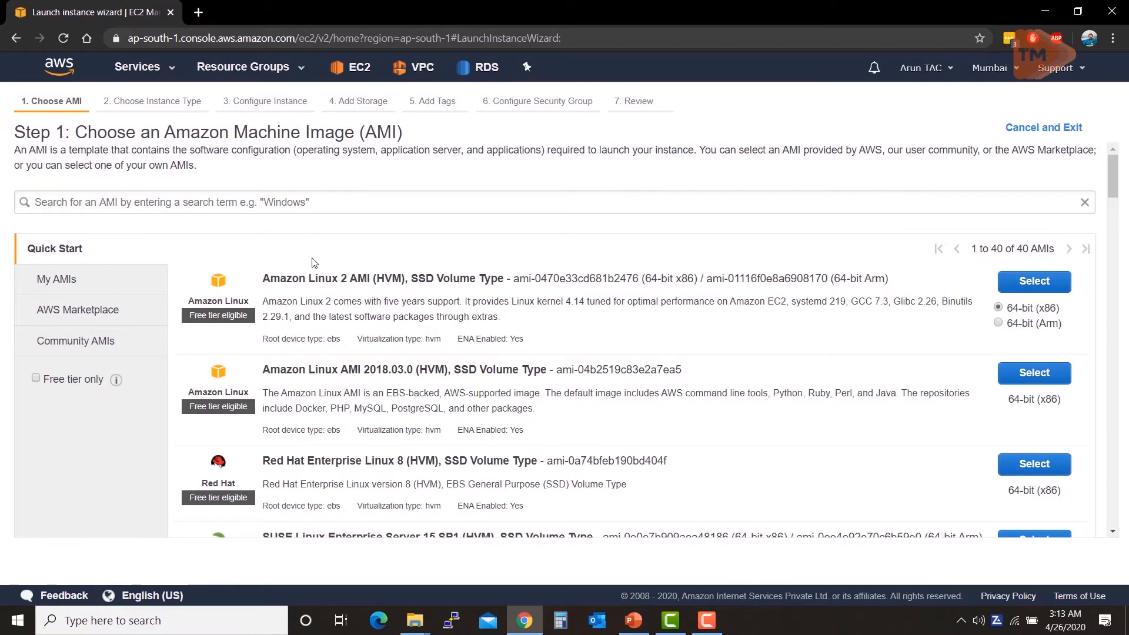
# Step: Filter to free-tier images and select Amazon Linux 2 AMI (HVM), SSD Volume Type
pyautogui.click(37, 380)
pyautogui.scroll(-6, 219, 335)
pyautogui.scroll(-10, 230, 331)
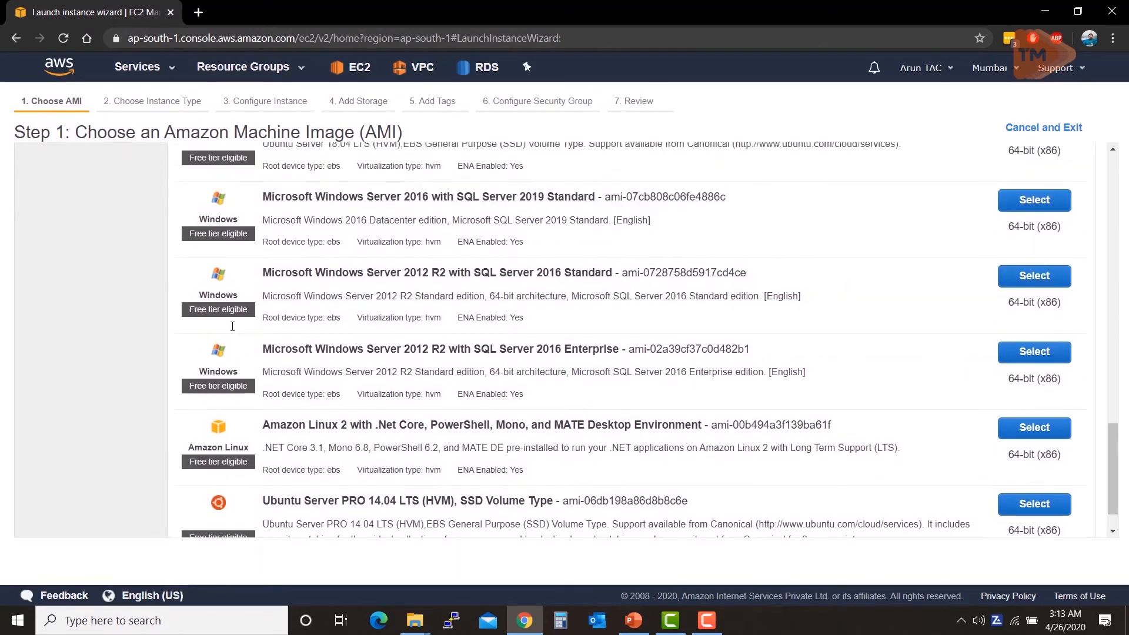
pyautogui.scroll(15, 232, 326)
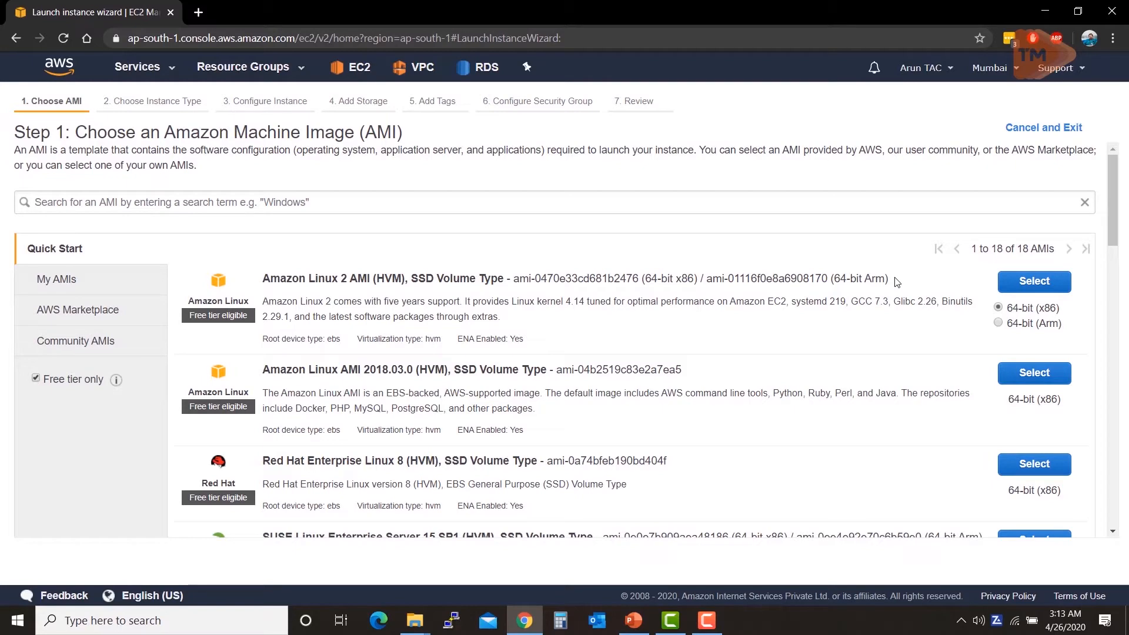
pyautogui.click(1035, 282)
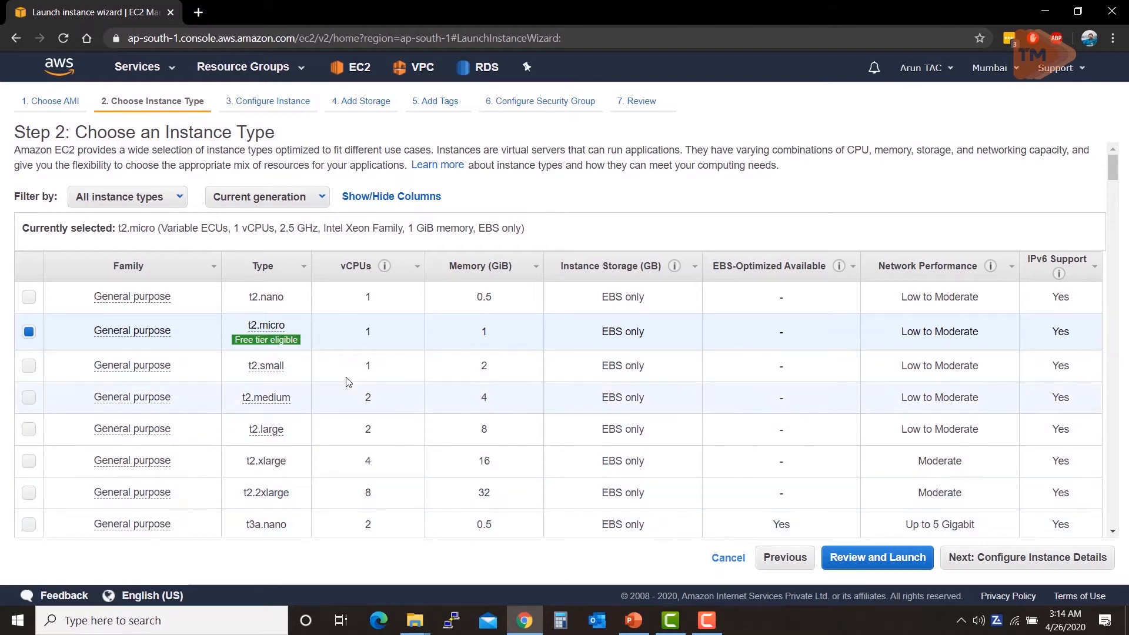
# Step: Review the instance type table, keep t2.micro selected, and move on to instance details
pyautogui.scroll(-3, 310, 341)
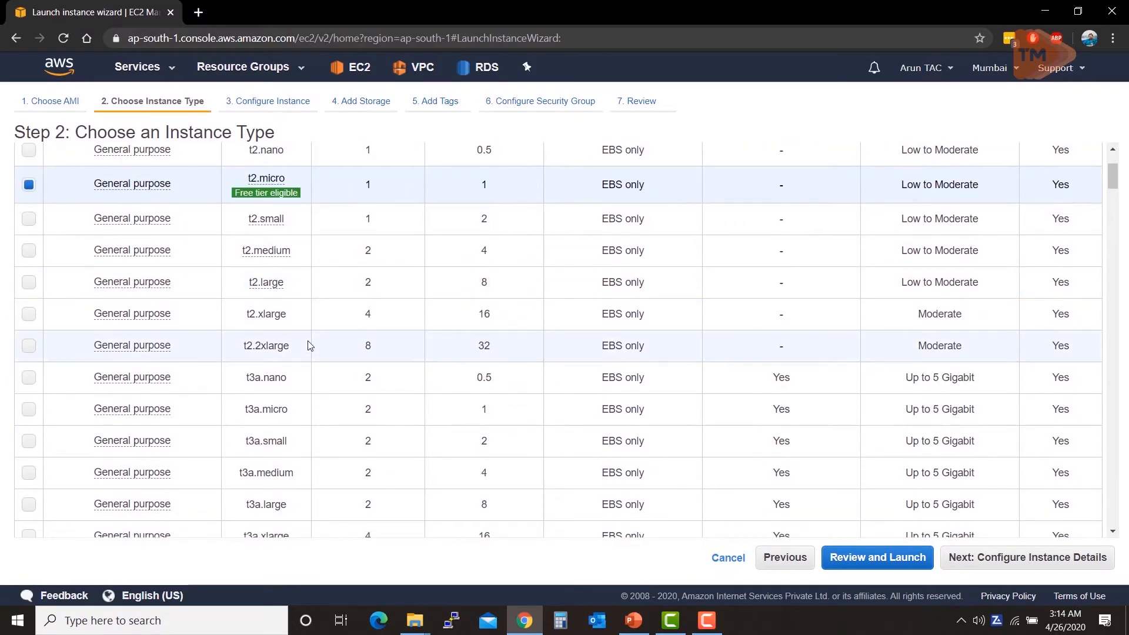
pyautogui.scroll(2, 311, 339)
pyautogui.scroll(1, 310, 340)
pyautogui.moveTo(264, 341)
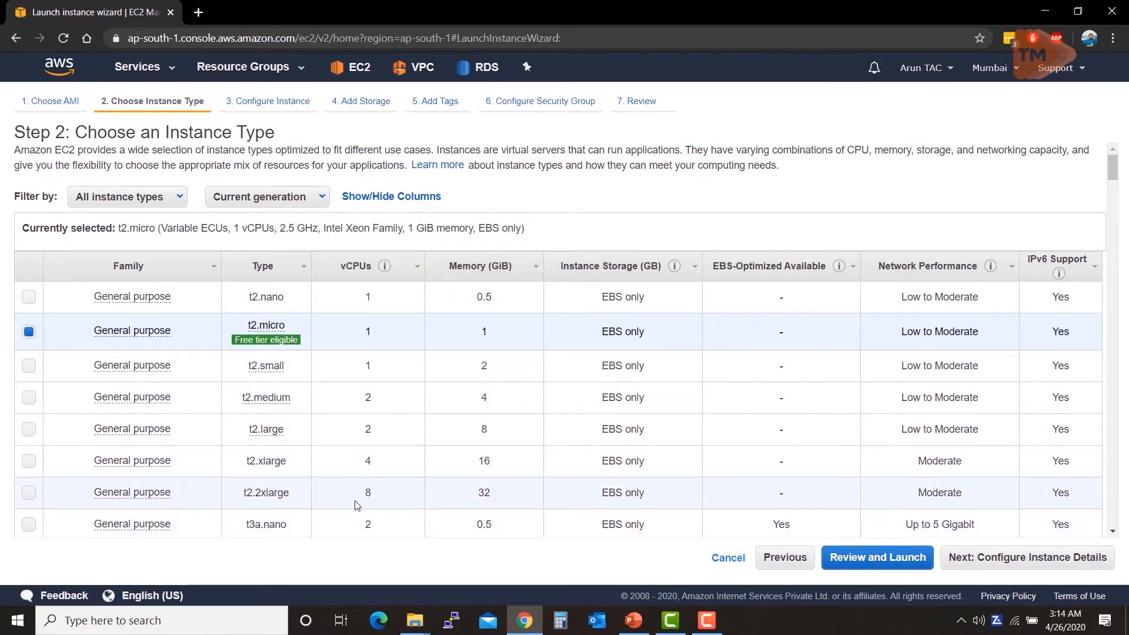
pyautogui.scroll(-1, 353, 504)
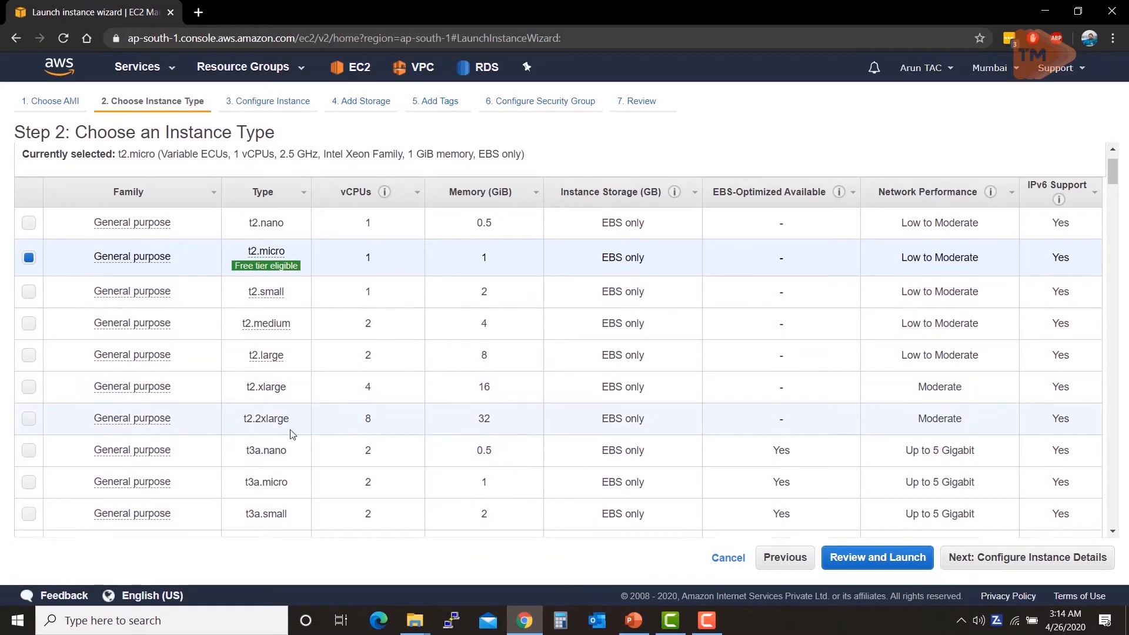
pyautogui.scroll(-6, 291, 433)
pyautogui.scroll(-4, 292, 431)
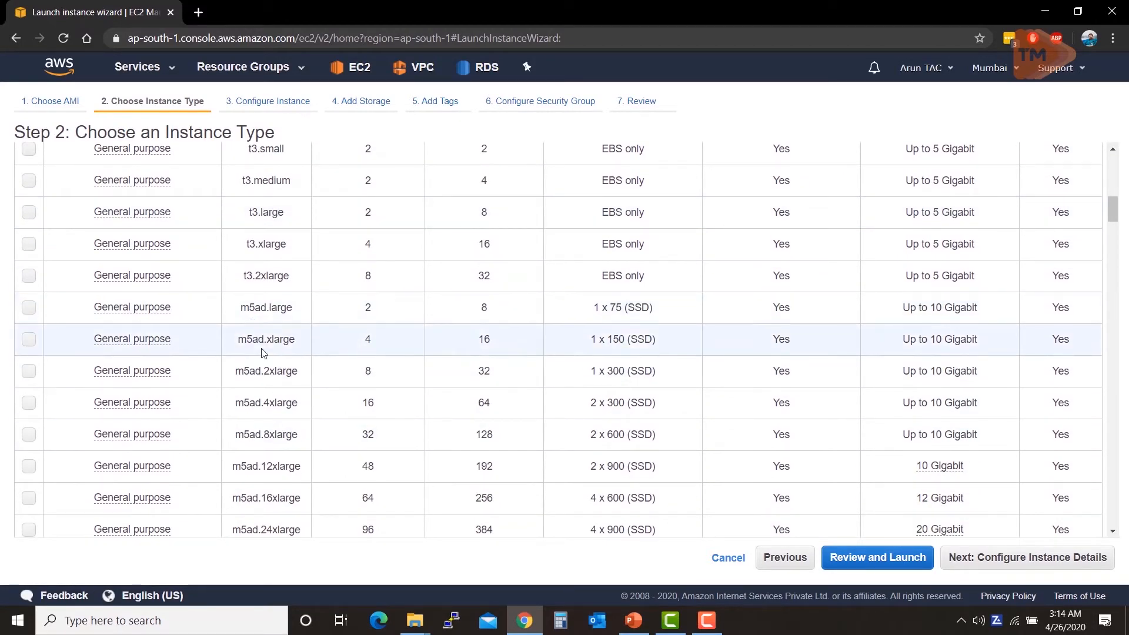
pyautogui.scroll(-3, 262, 353)
pyautogui.scroll(-1, 263, 353)
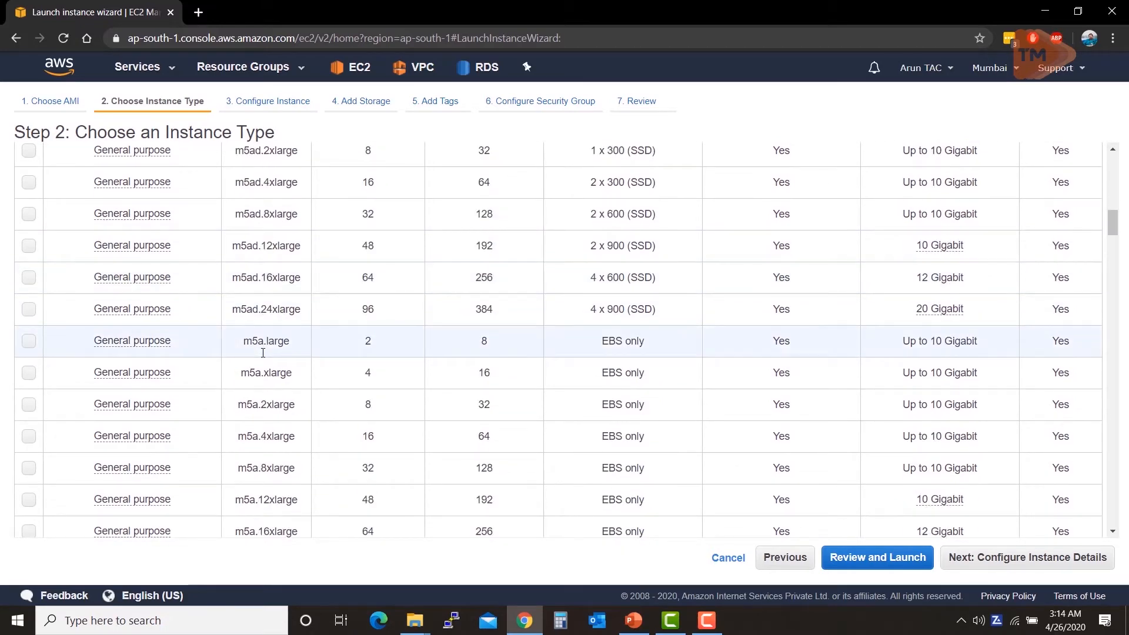
pyautogui.scroll(-11, 262, 356)
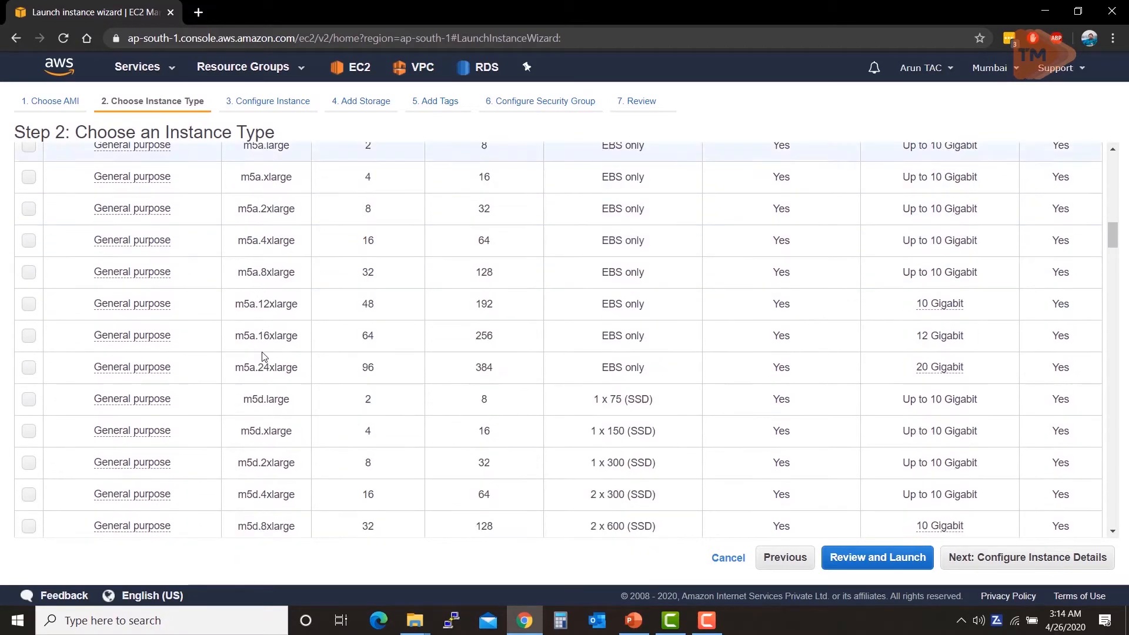
pyautogui.scroll(-8, 266, 353)
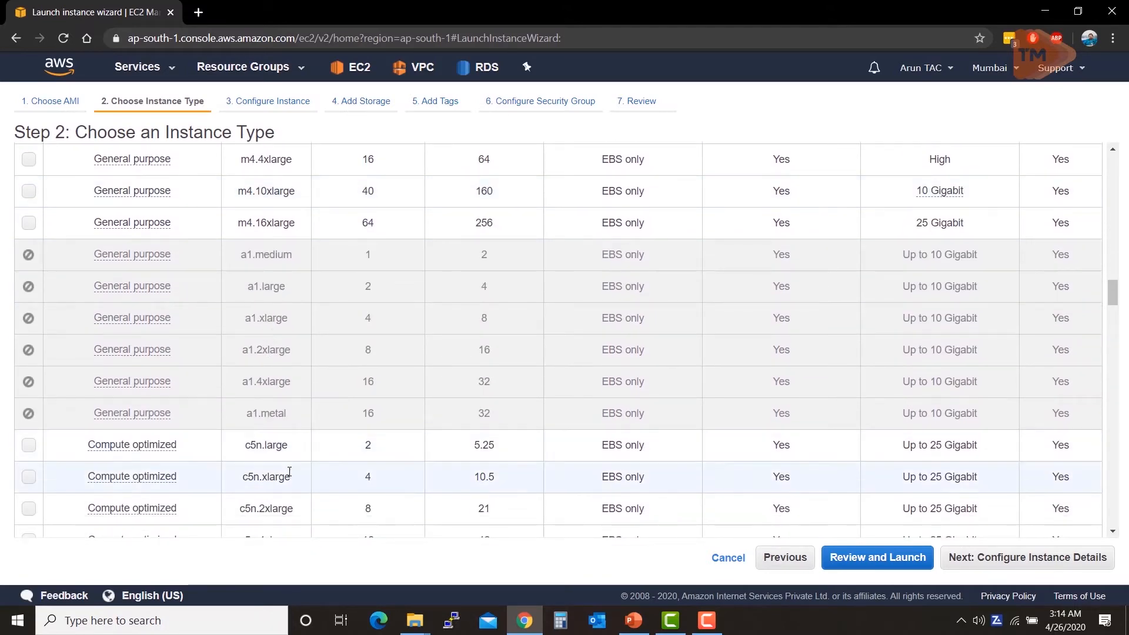
pyautogui.scroll(15, 290, 471)
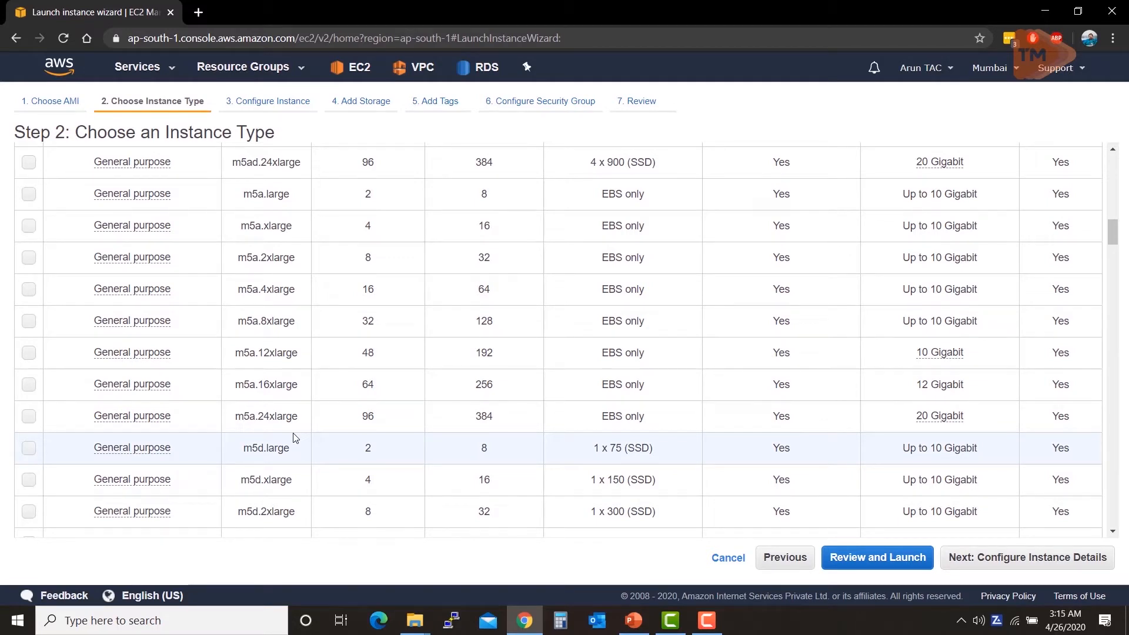
pyautogui.moveTo(152, 422)
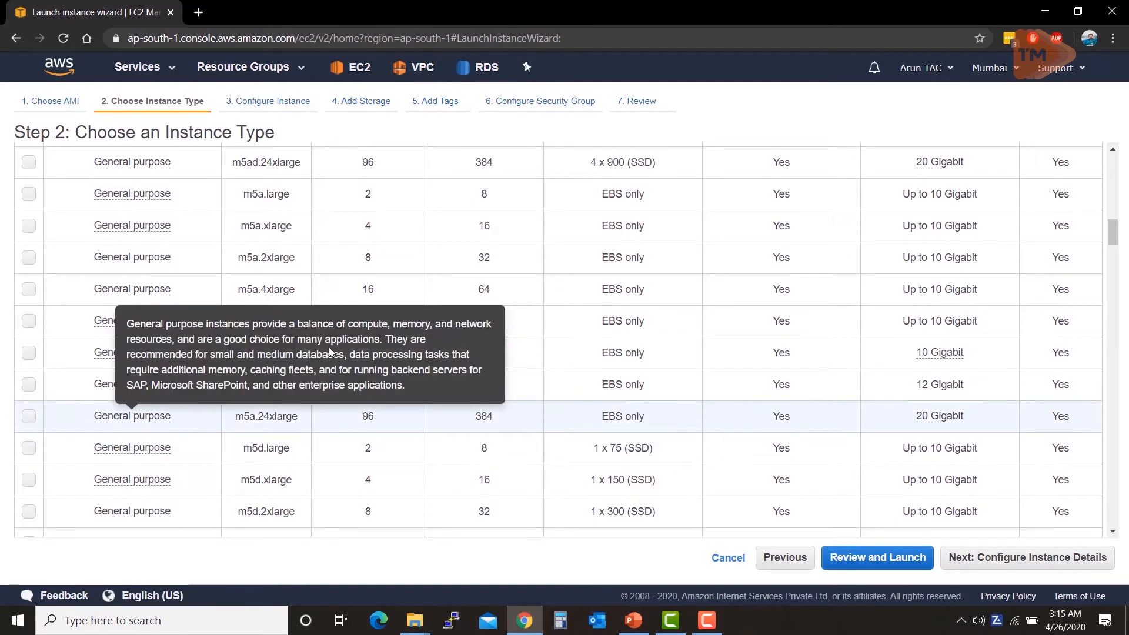
pyautogui.scroll(20, 369, 290)
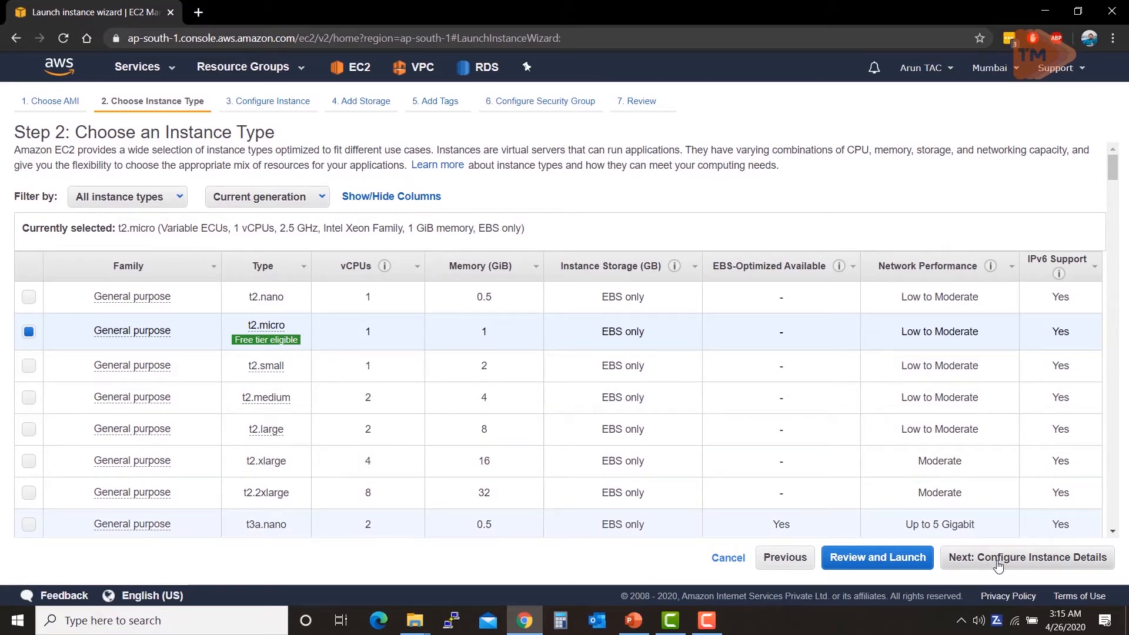
pyautogui.click(998, 563)
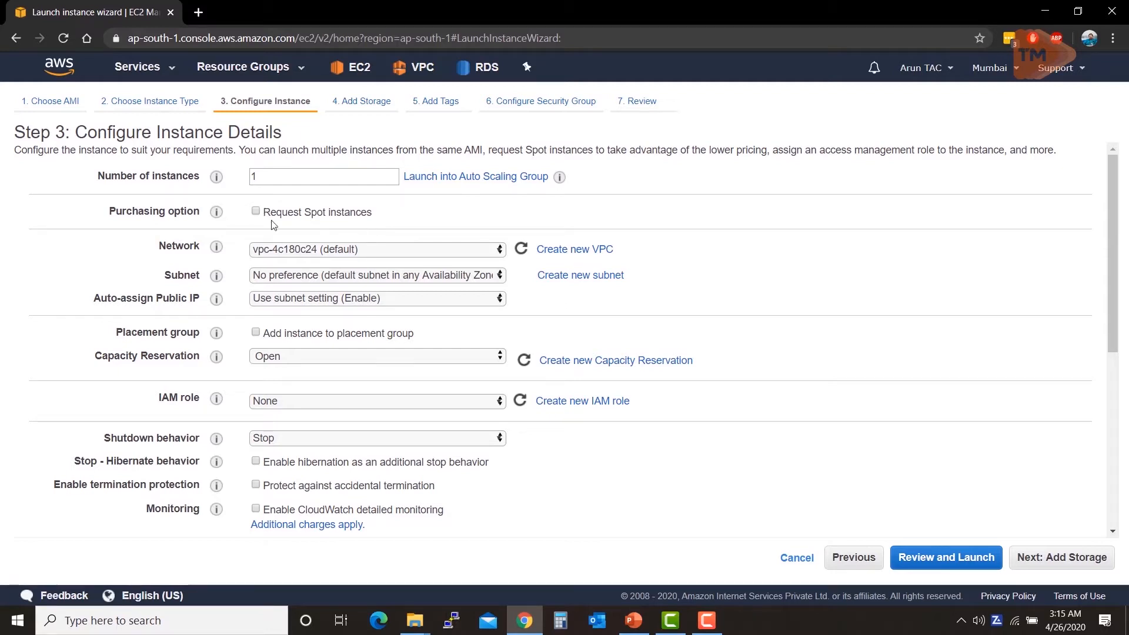
# Step: Leave Network on the default VPC and Subnet unchanged, then show the AWS region list
pyautogui.click(480, 255)
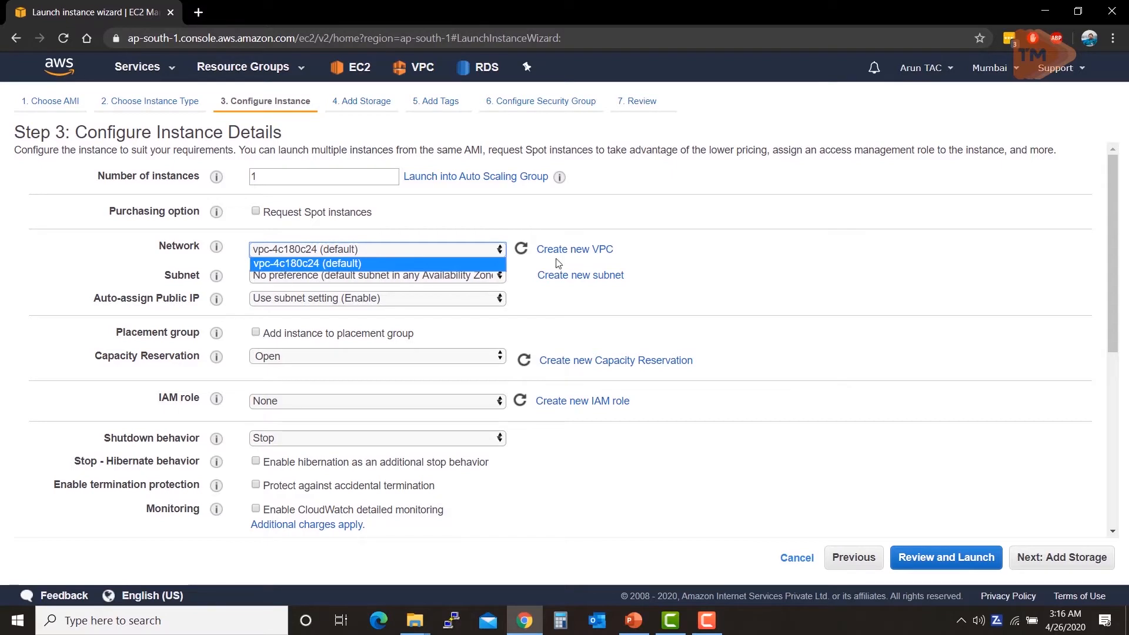
pyautogui.click(673, 260)
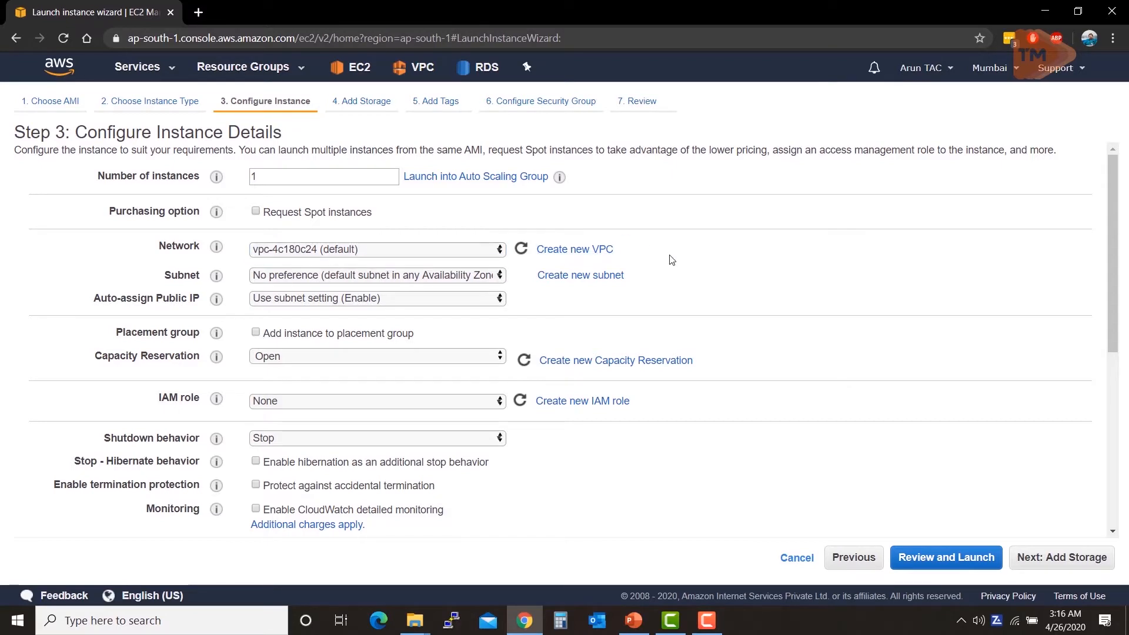
pyautogui.click(484, 277)
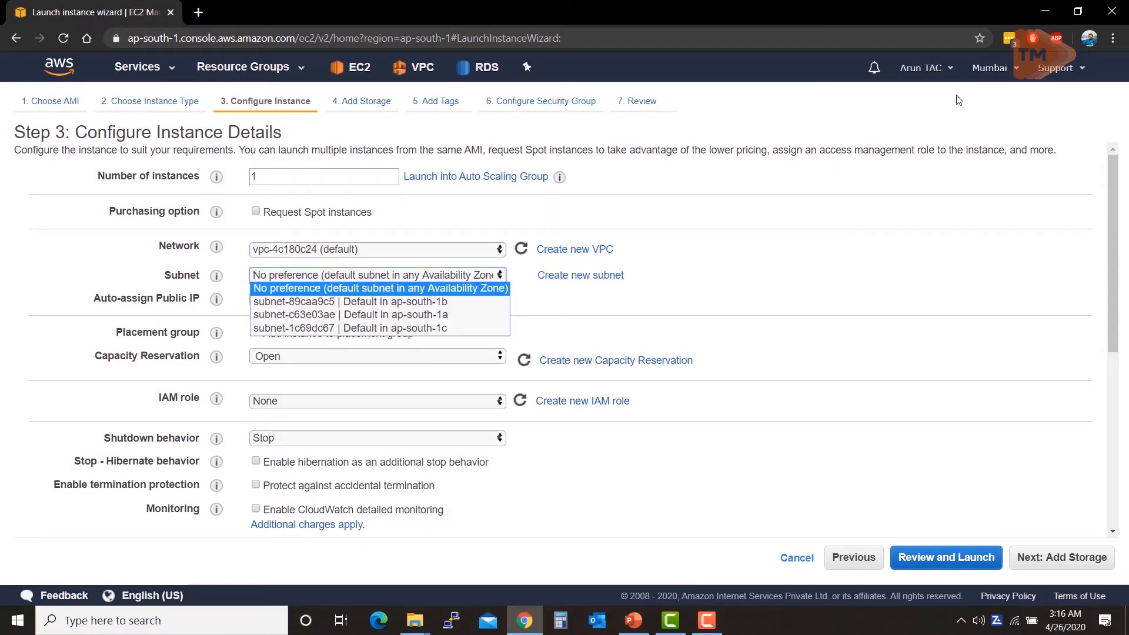
pyautogui.click(999, 74)
pyautogui.click(999, 74)
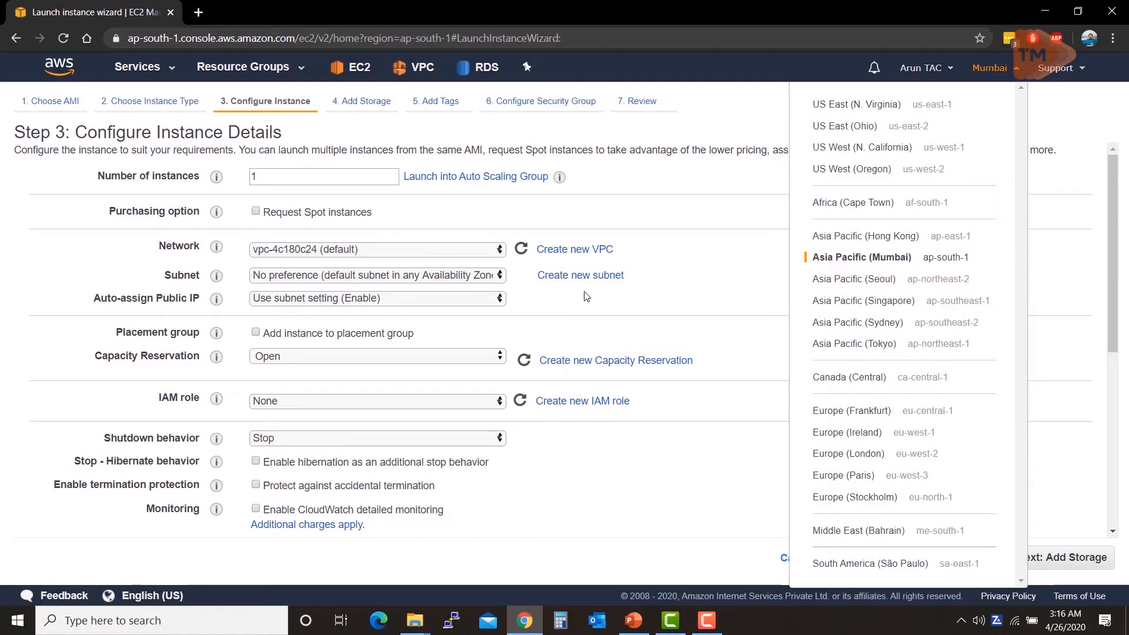
# Step: Dismiss the region list and leave the Subnet dropdown on No preference
pyautogui.click(565, 298)
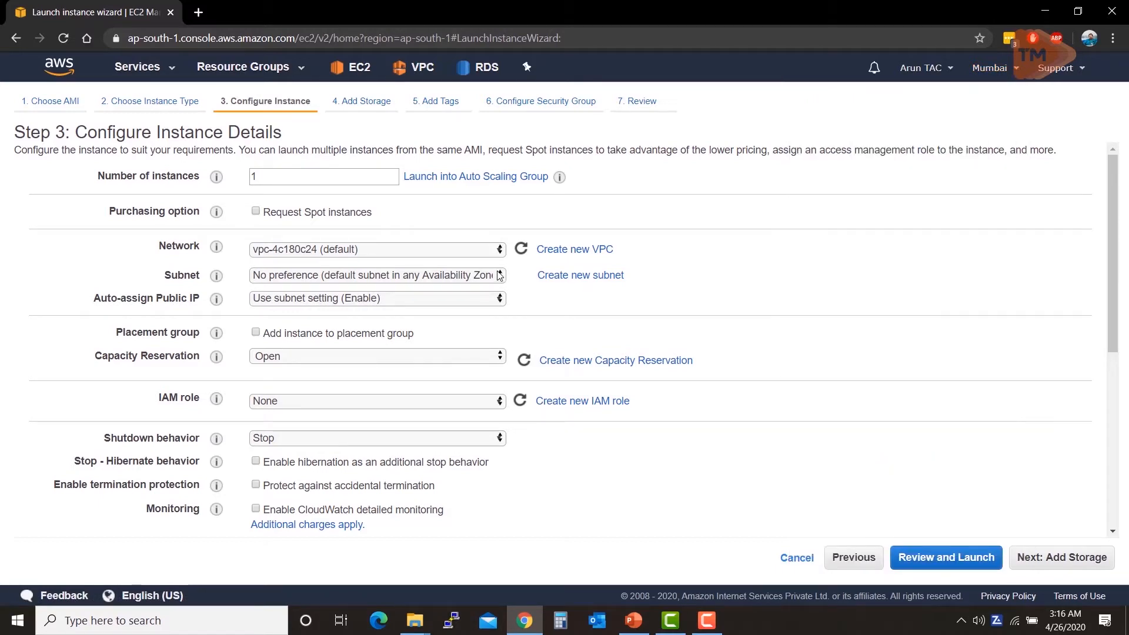
pyautogui.click(499, 276)
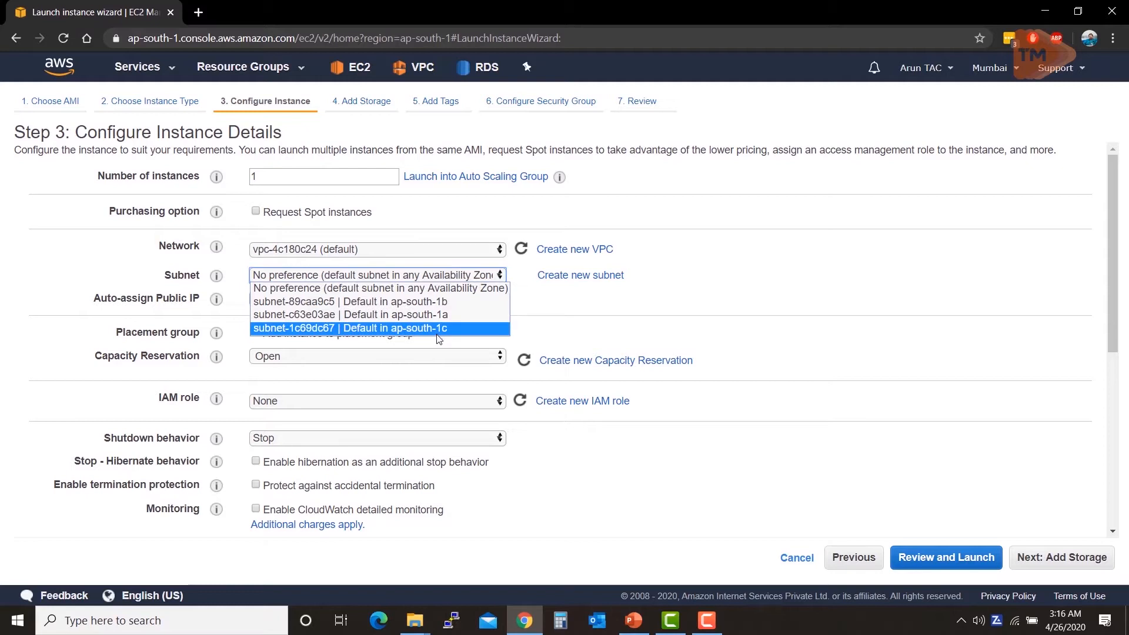
pyautogui.click(566, 312)
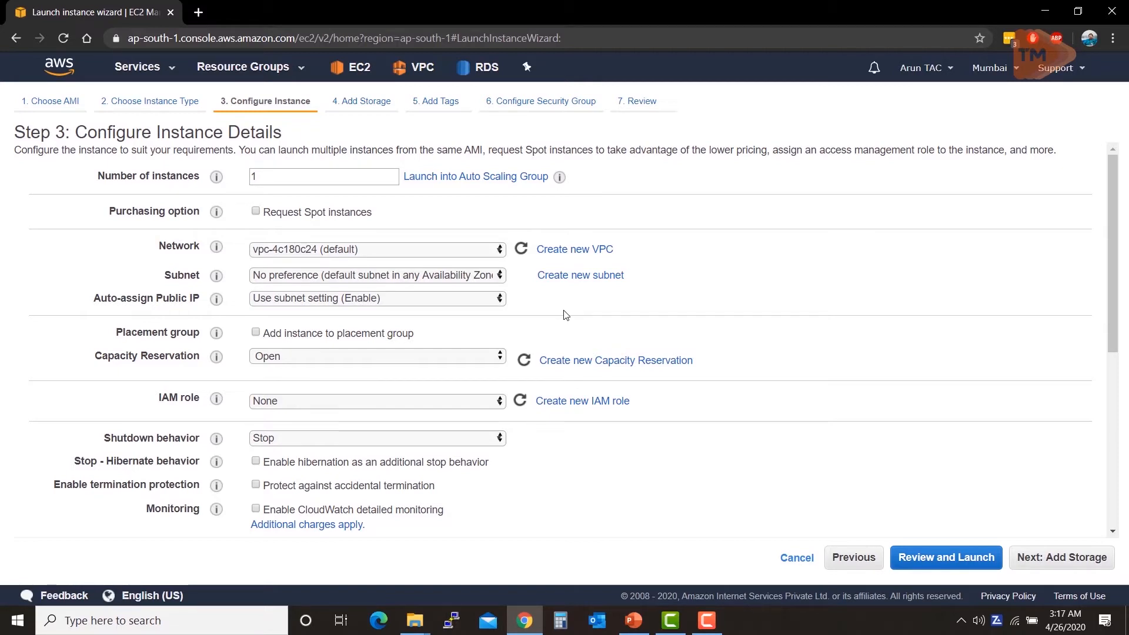
pyautogui.click(485, 279)
pyautogui.click(482, 278)
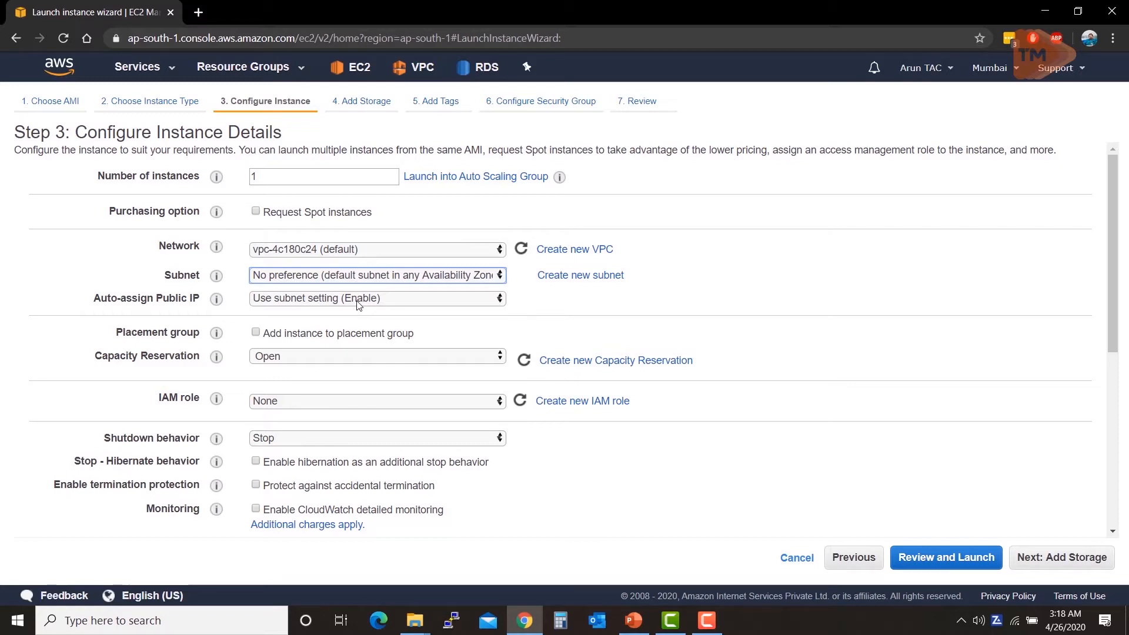
pyautogui.click(313, 300)
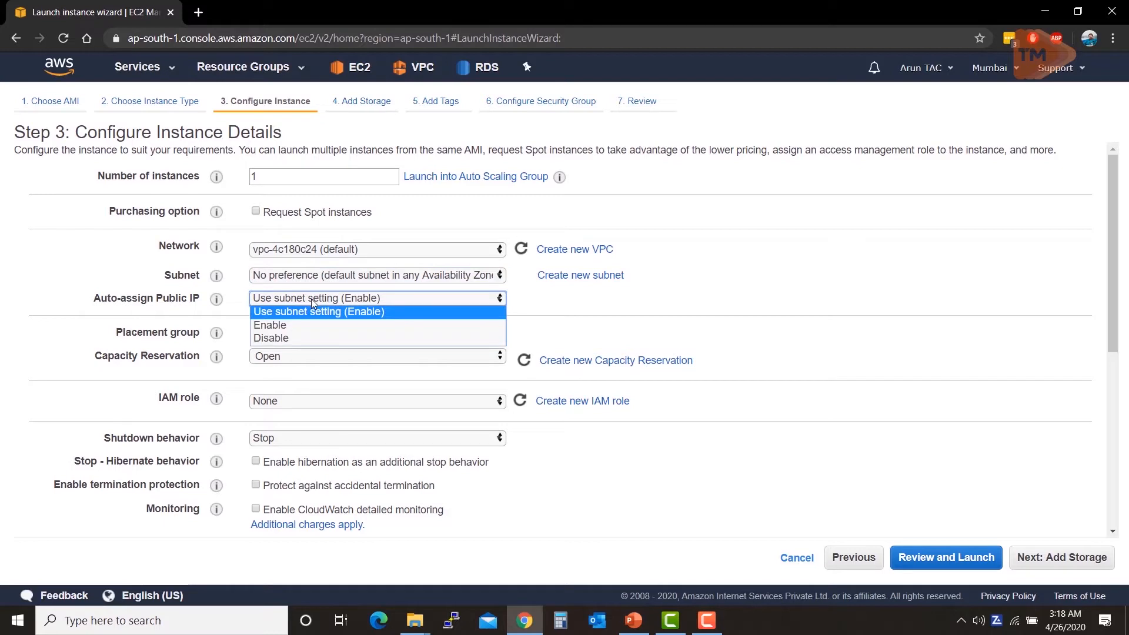
pyautogui.click(311, 298)
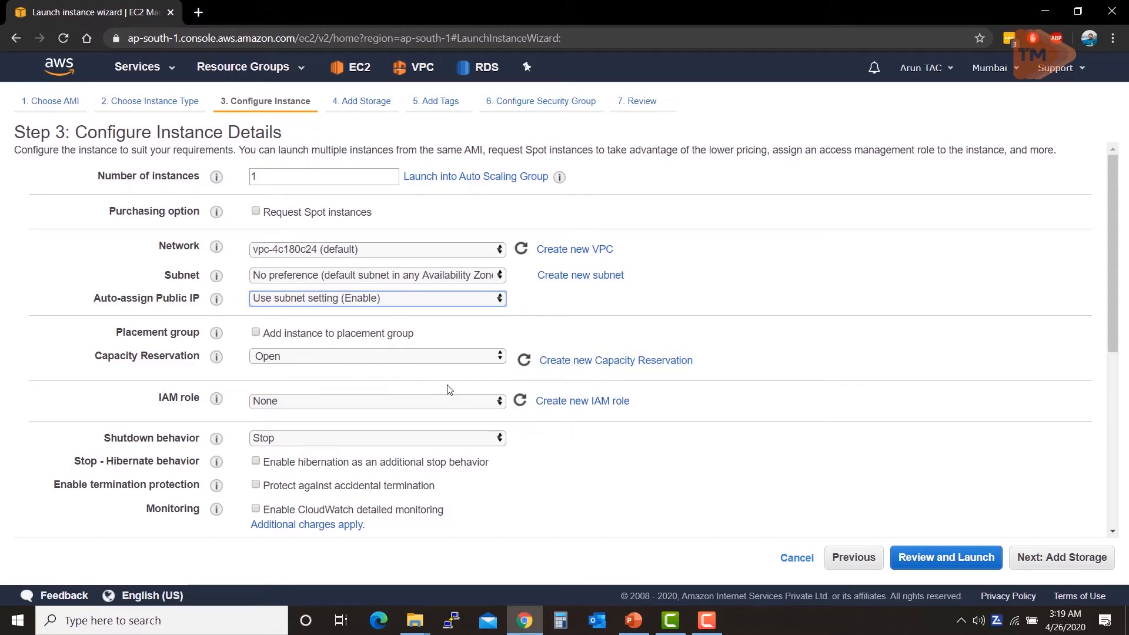
pyautogui.click(467, 356)
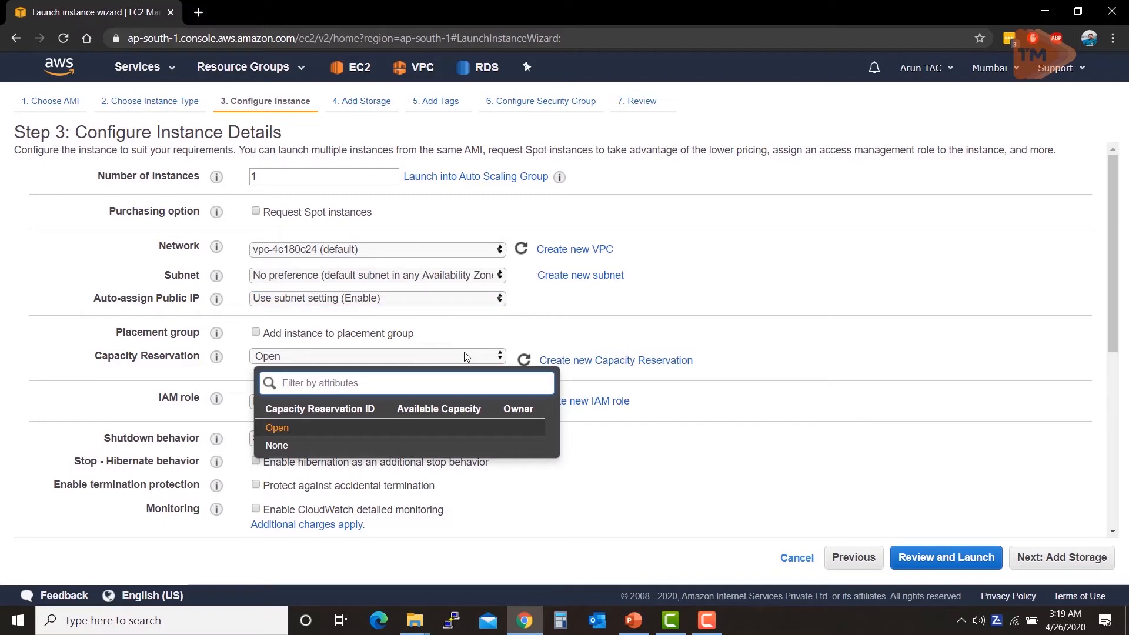
pyautogui.click(792, 301)
pyautogui.scroll(-1, 673, 354)
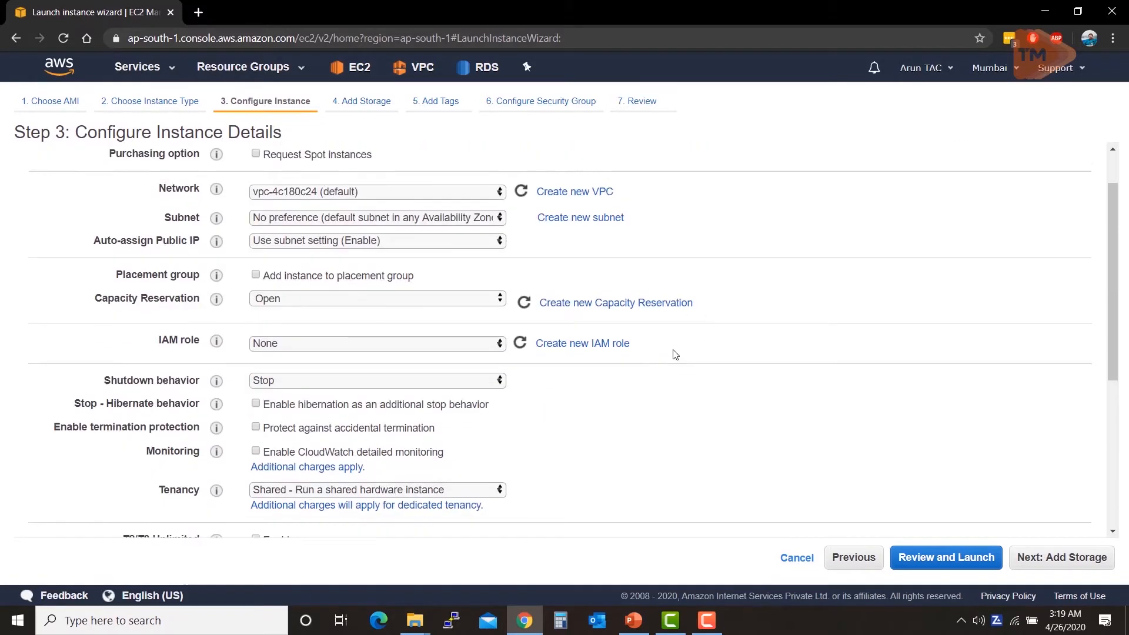
pyautogui.click(480, 330)
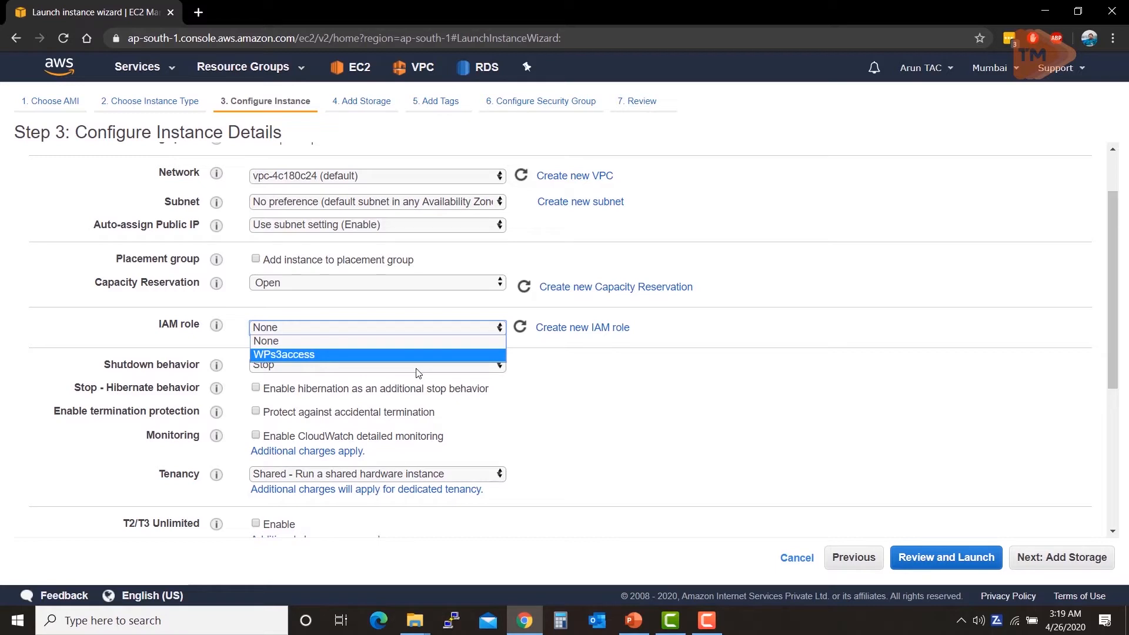
pyautogui.click(579, 405)
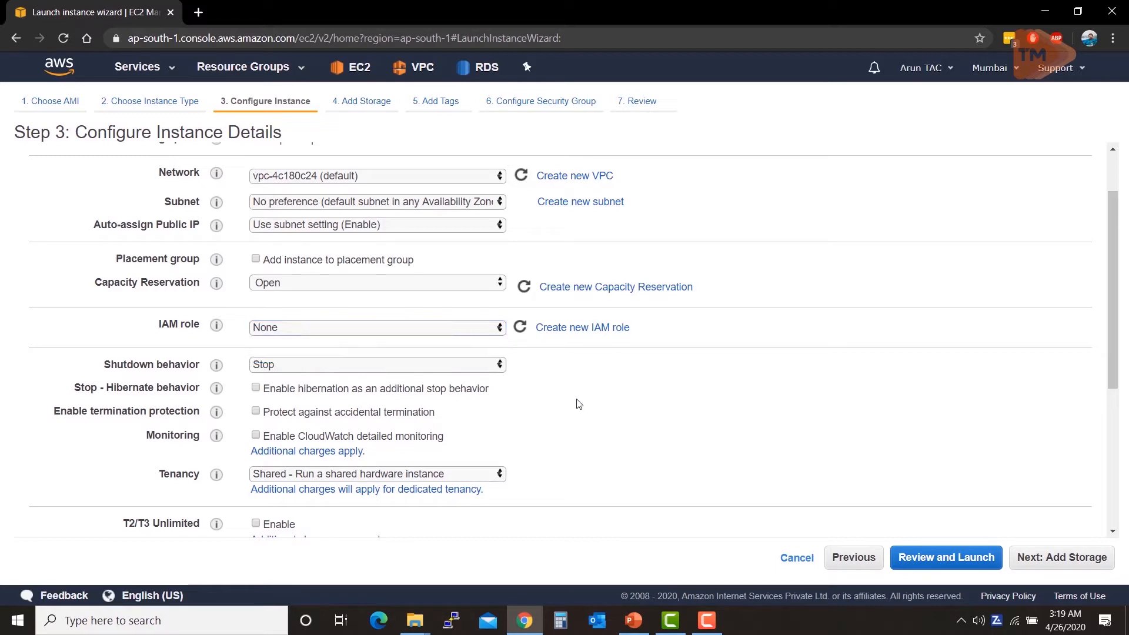
pyautogui.scroll(-1, 580, 403)
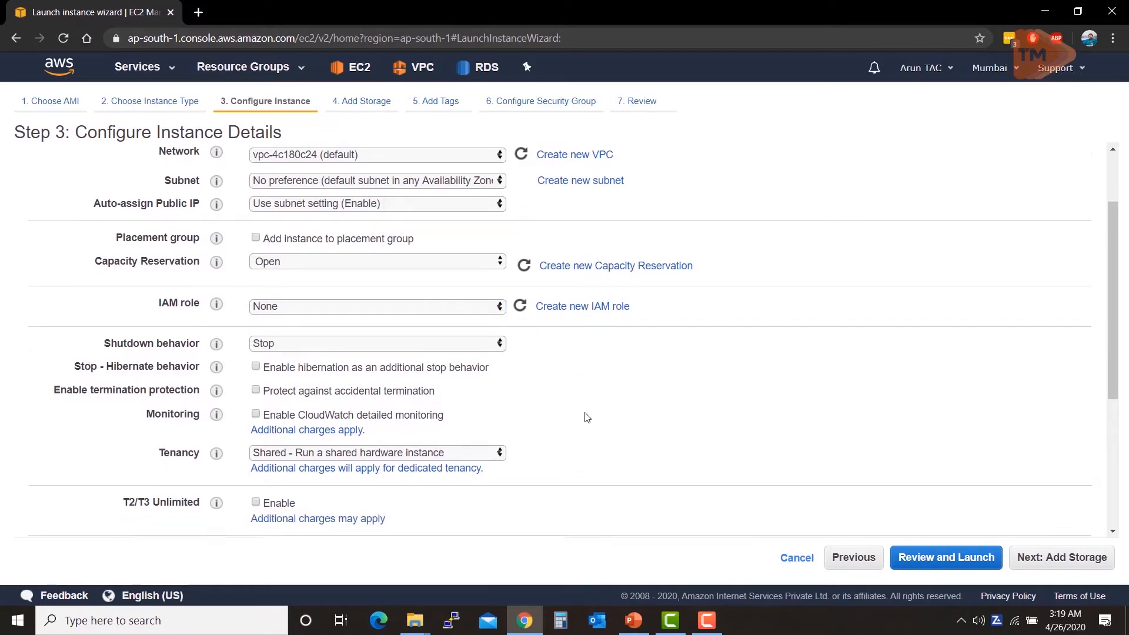
pyautogui.click(486, 291)
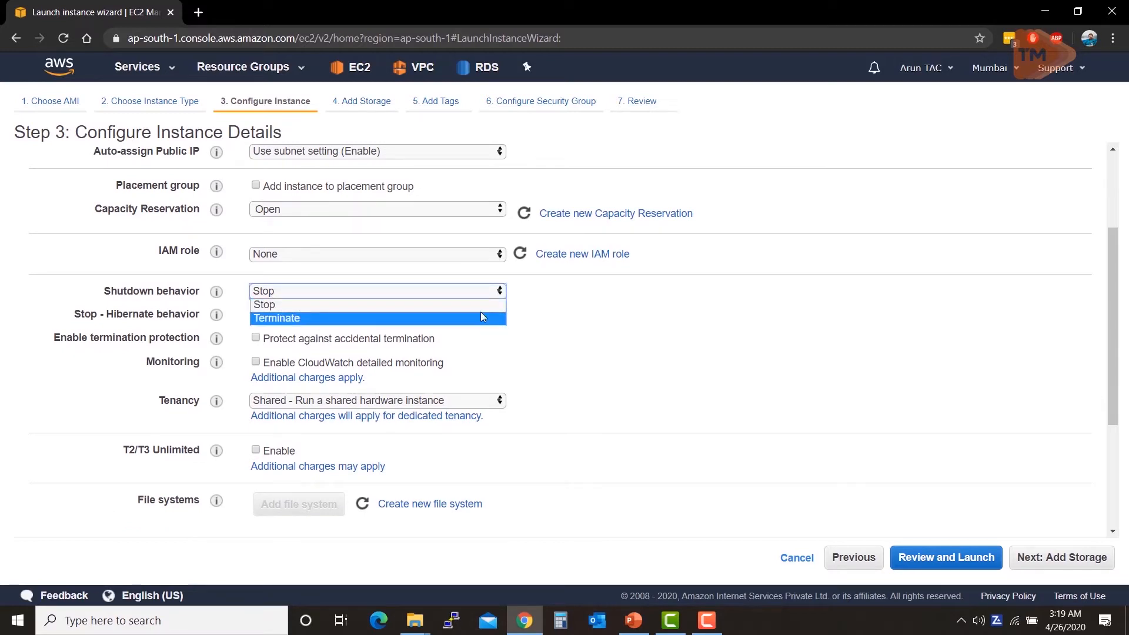
pyautogui.click(646, 322)
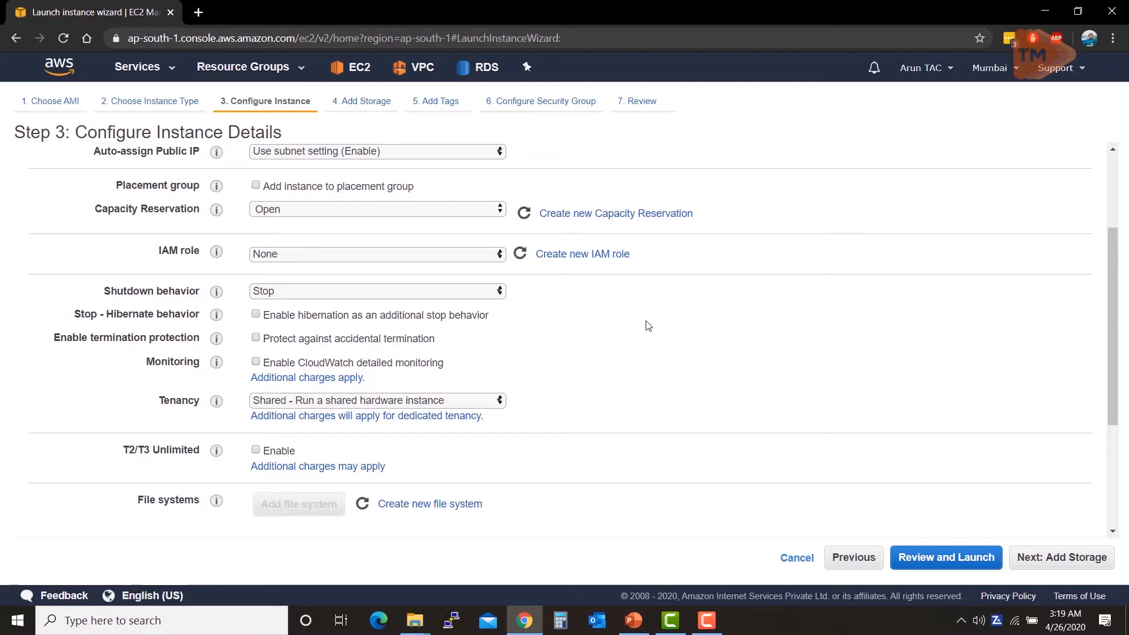
pyautogui.click(493, 293)
pyautogui.click(494, 293)
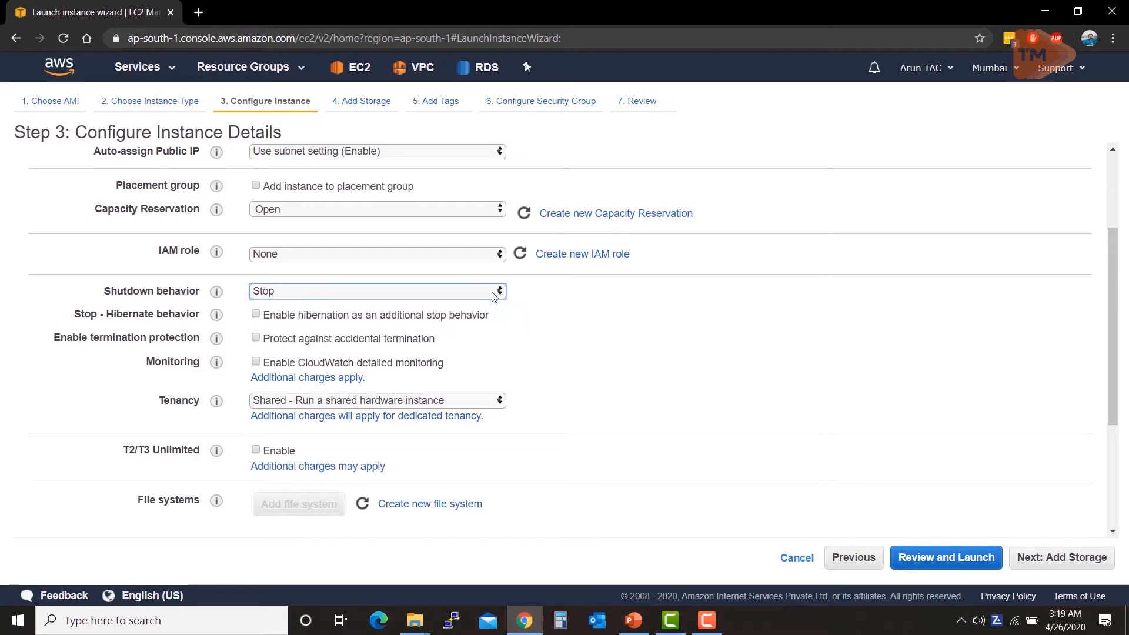
pyautogui.click(484, 293)
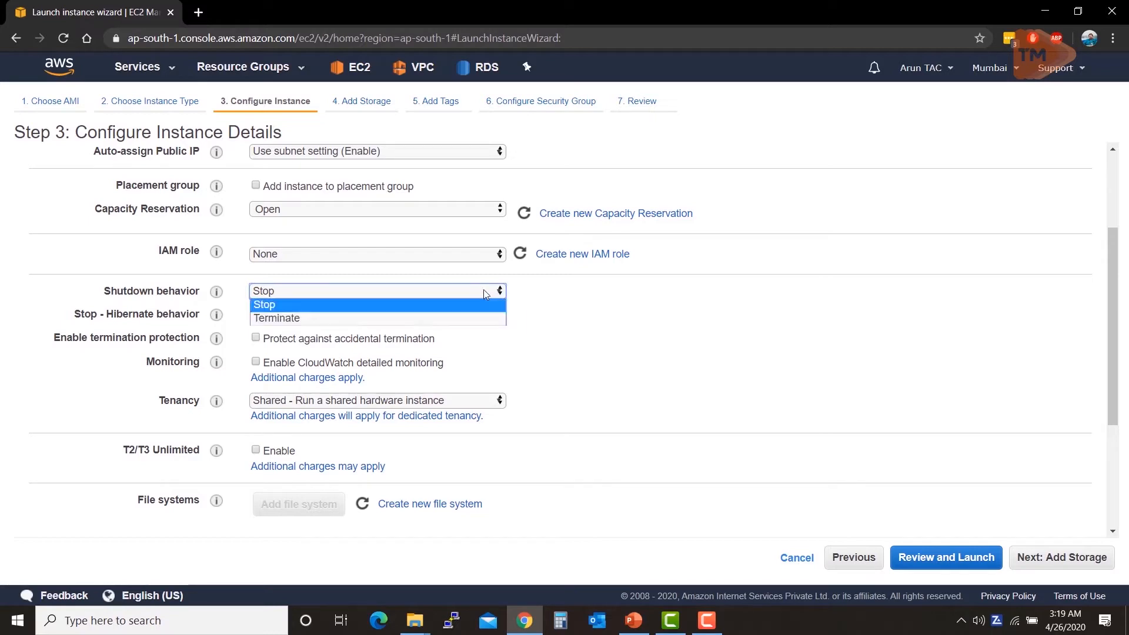
pyautogui.click(483, 291)
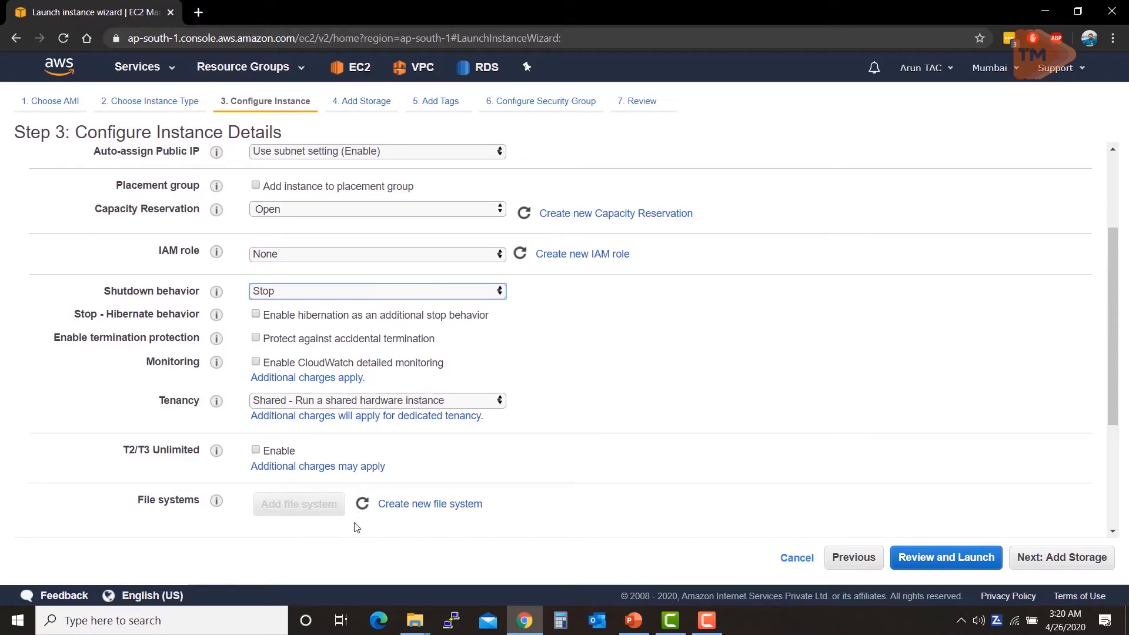
pyautogui.click(397, 401)
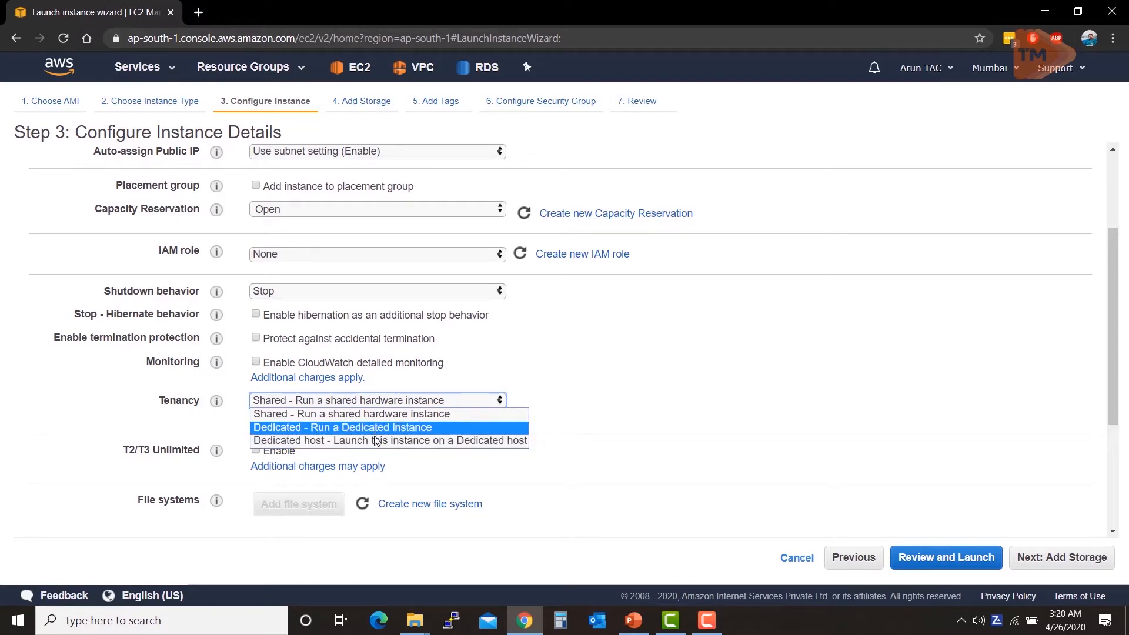
pyautogui.click(590, 385)
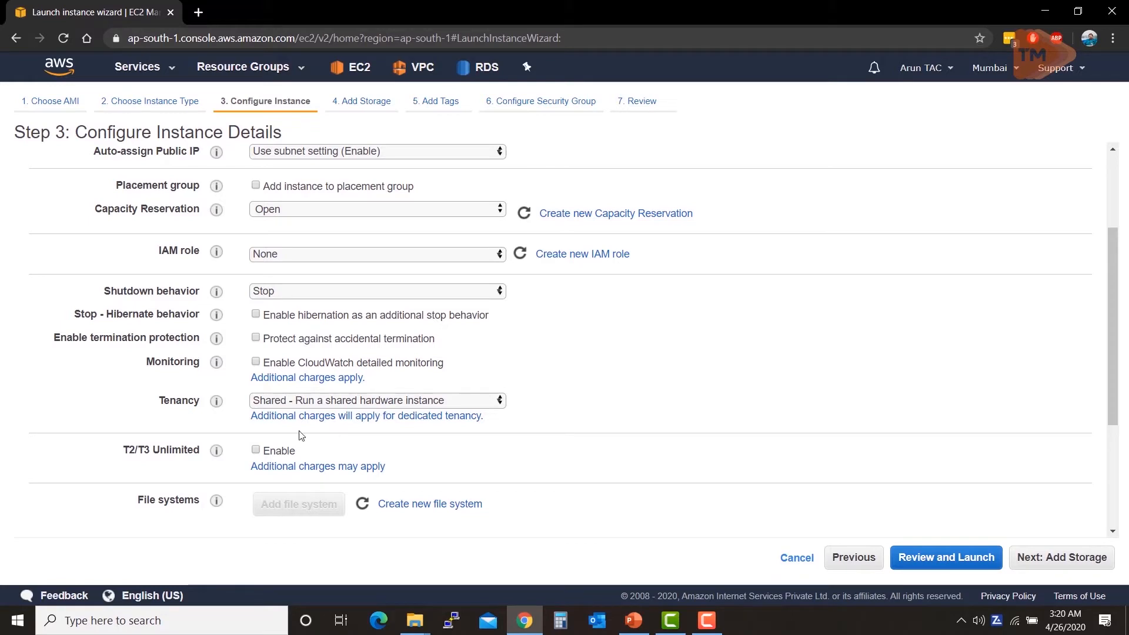
pyautogui.moveTo(216, 451)
pyautogui.moveTo(217, 403)
pyautogui.scroll(-1, 867, 434)
pyautogui.scroll(-2, 877, 400)
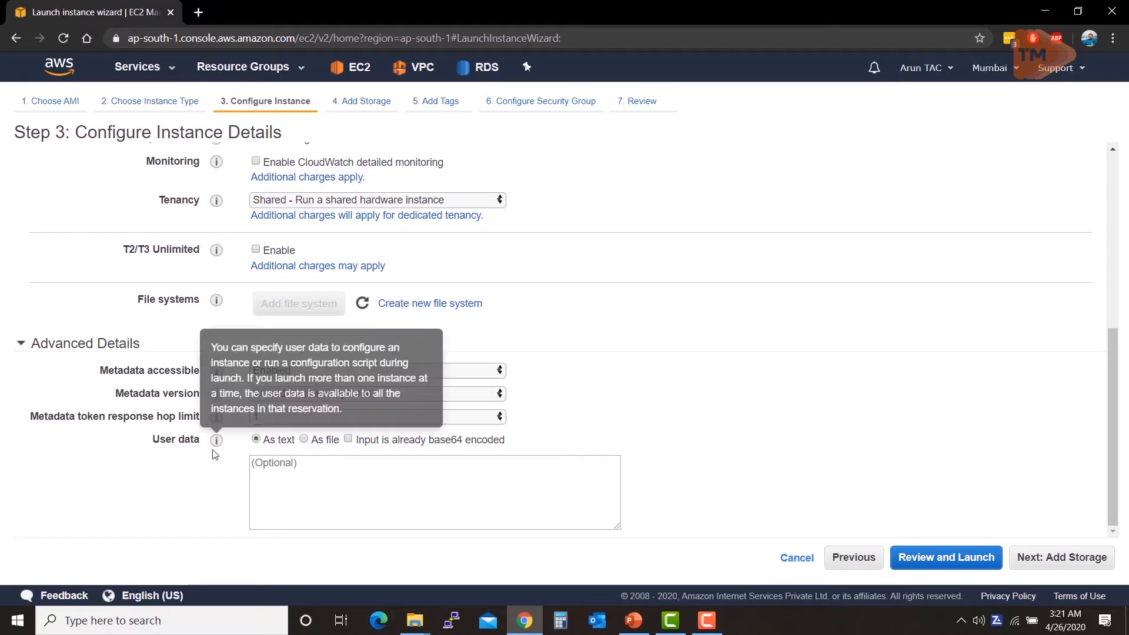
# Step: Leave the User data box empty and advance to Step 4, Add Storage
pyautogui.click(294, 484)
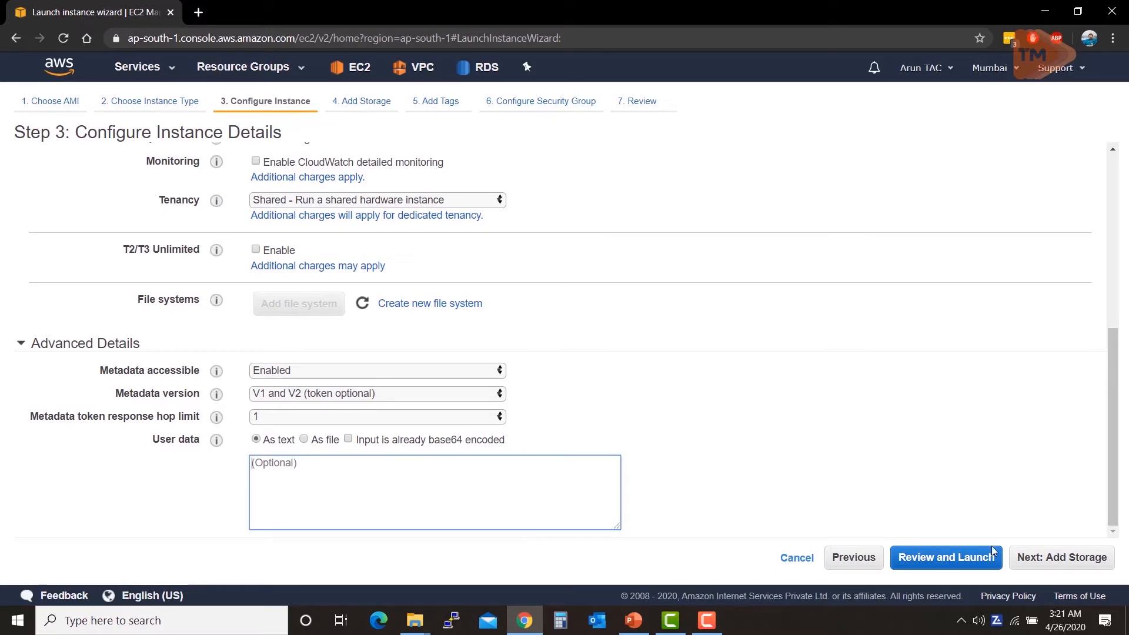
pyautogui.click(1042, 563)
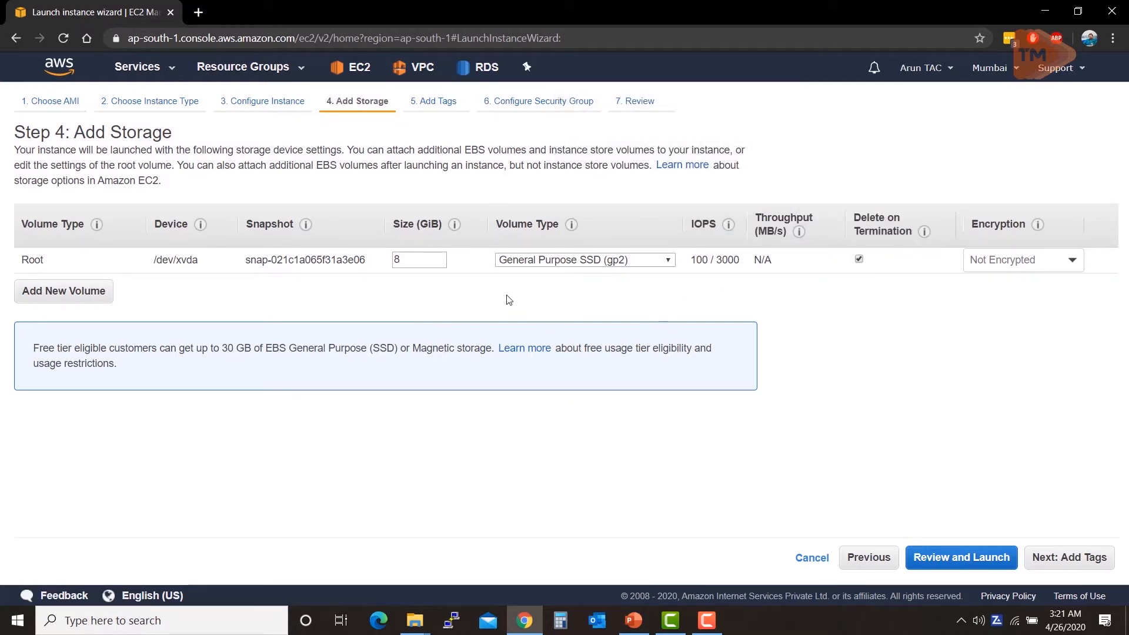
pyautogui.click(536, 259)
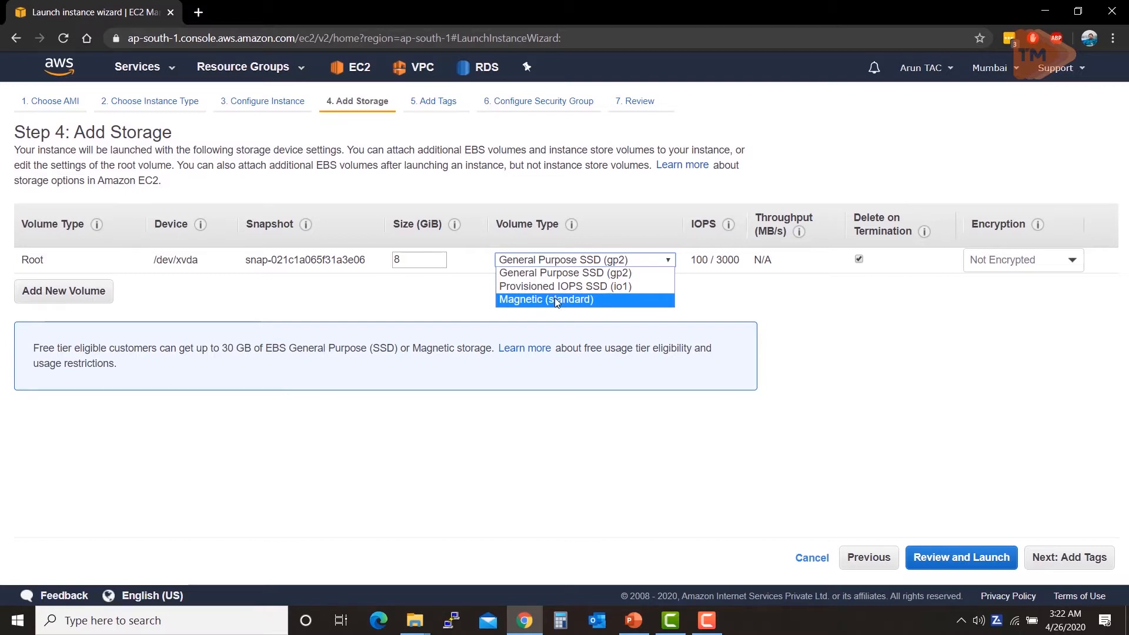
pyautogui.click(963, 327)
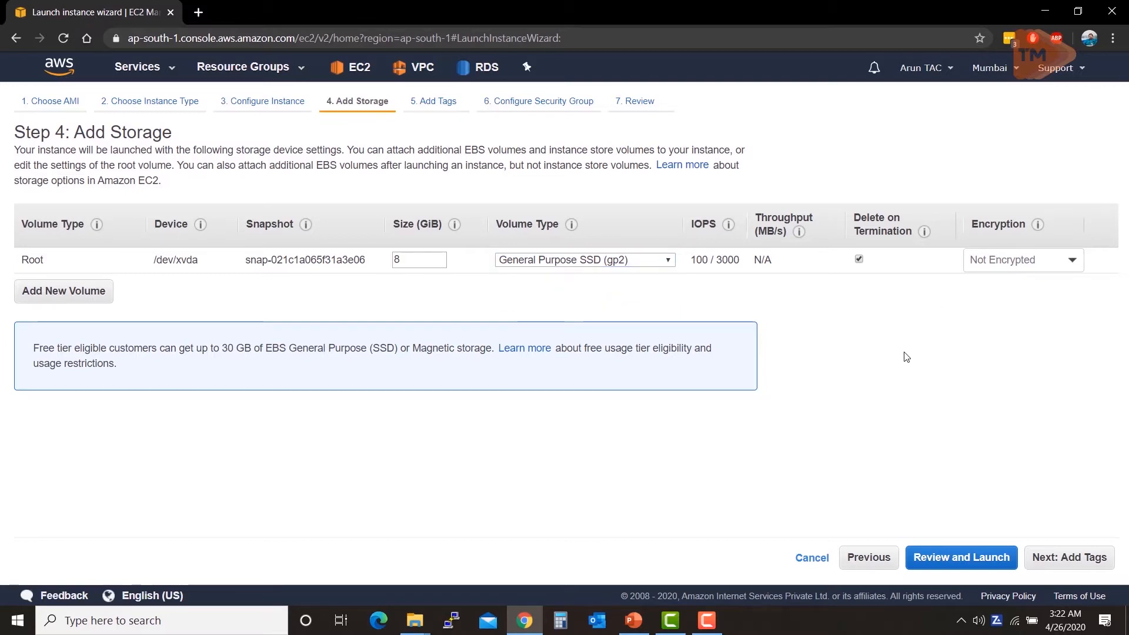
pyautogui.click(1002, 263)
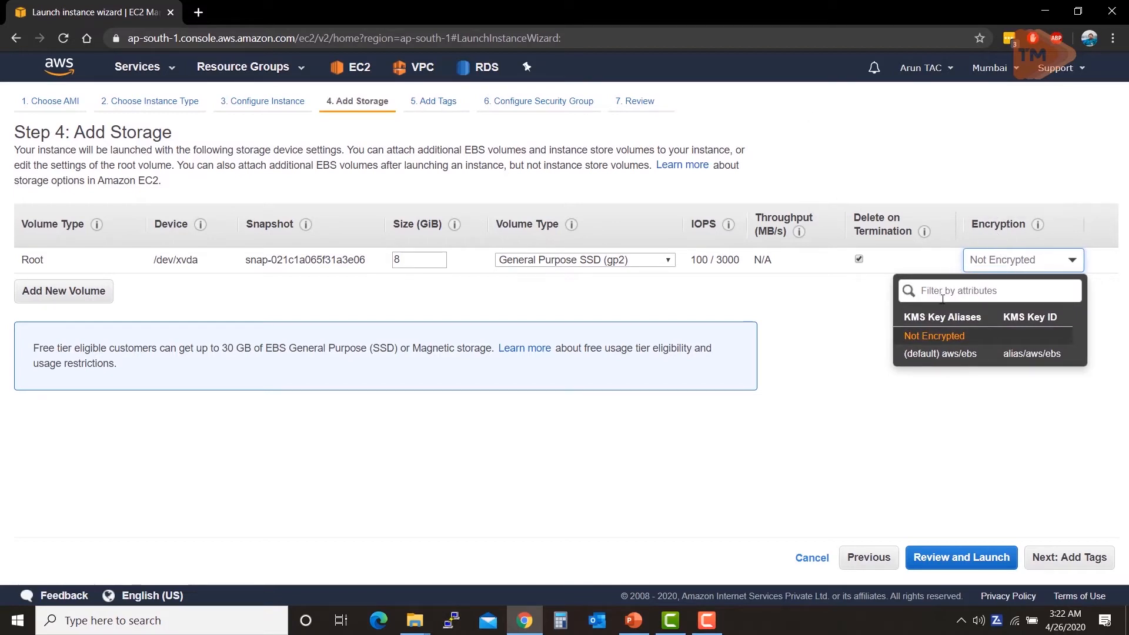
pyautogui.click(870, 314)
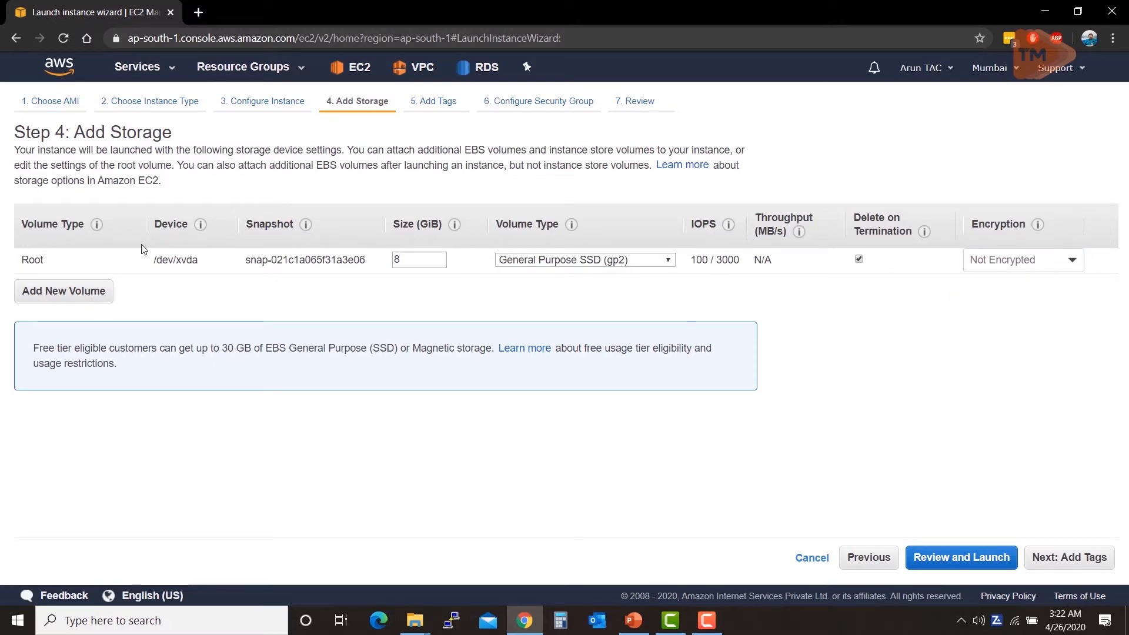
pyautogui.click(106, 294)
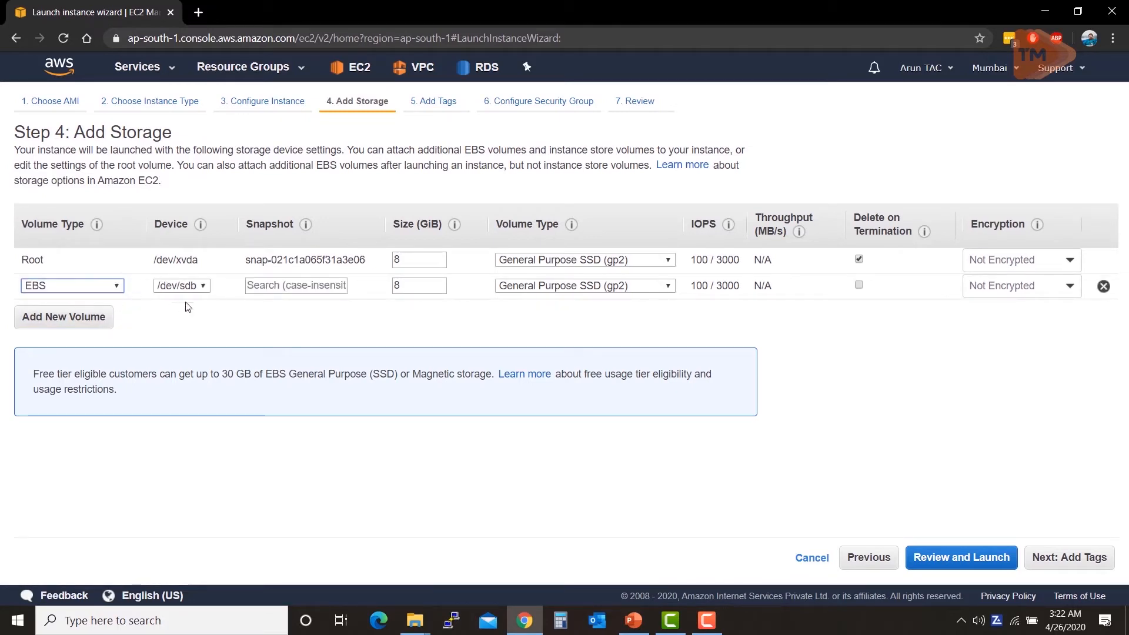
pyautogui.click(611, 286)
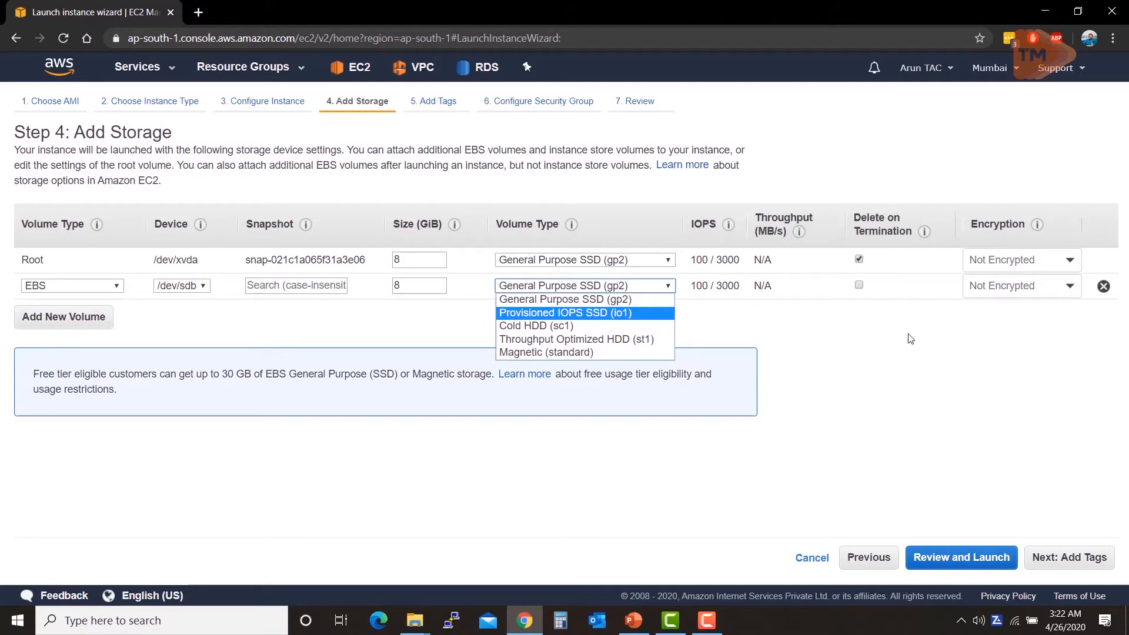
pyautogui.click(912, 393)
pyautogui.click(610, 287)
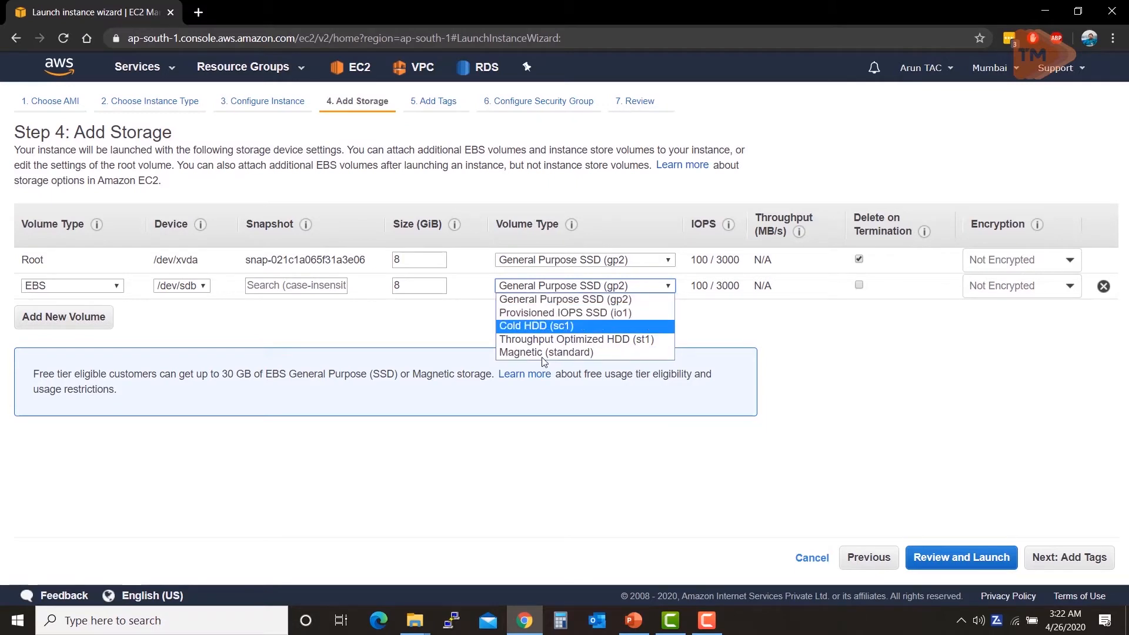
pyautogui.click(628, 264)
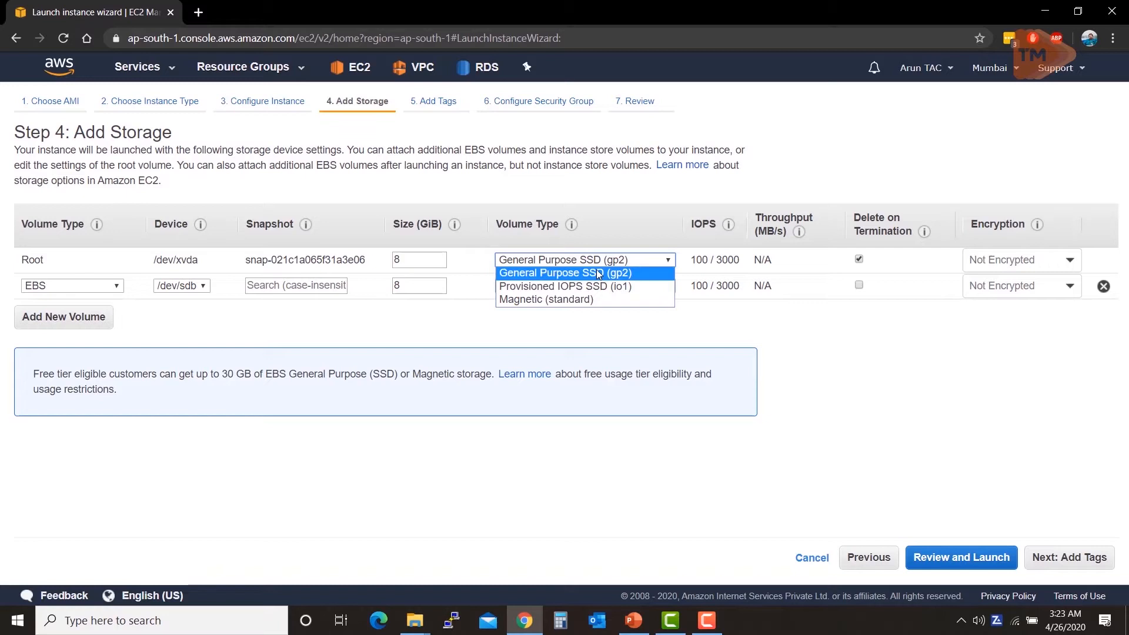
pyautogui.click(700, 336)
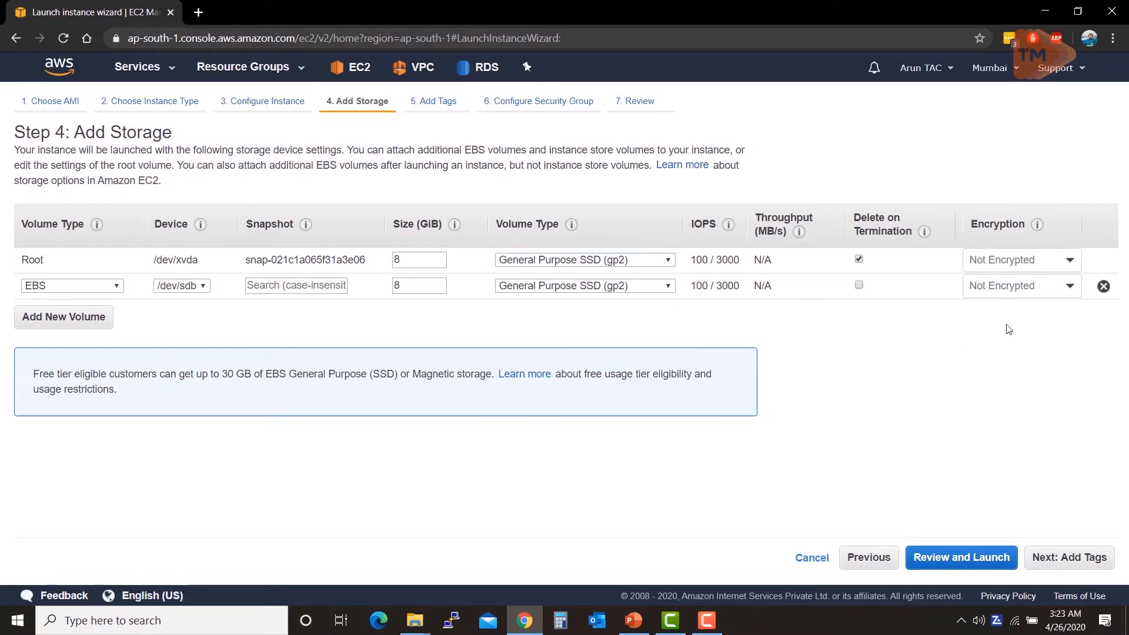
pyautogui.click(1103, 287)
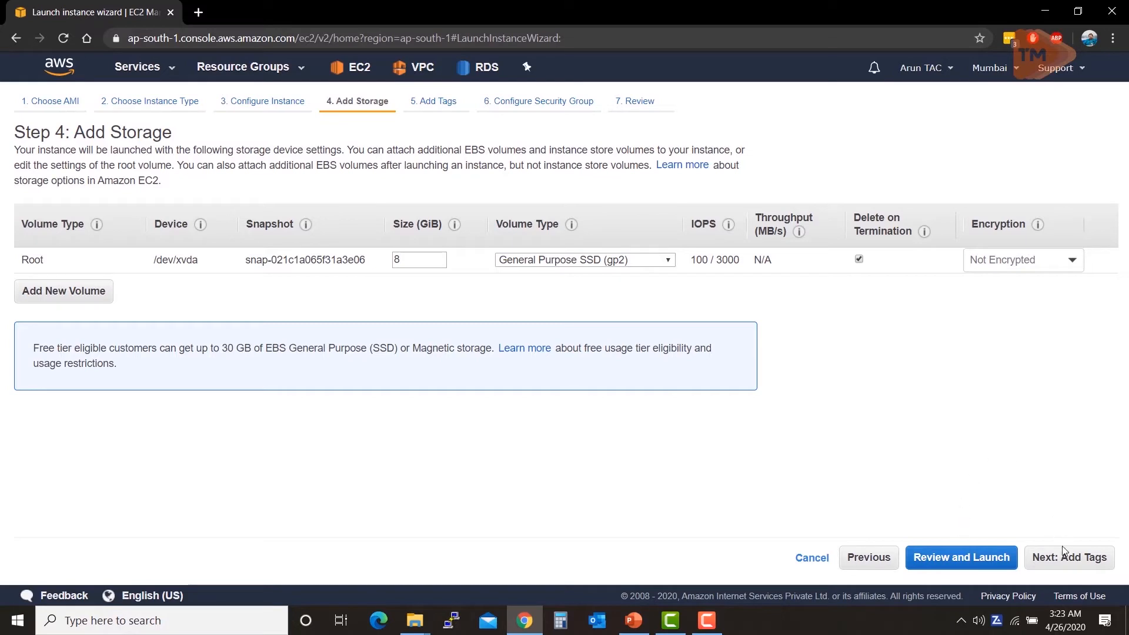
# Step: Go to Add Tags and add a tag with key Name and value FirstEC2
pyautogui.click(1080, 572)
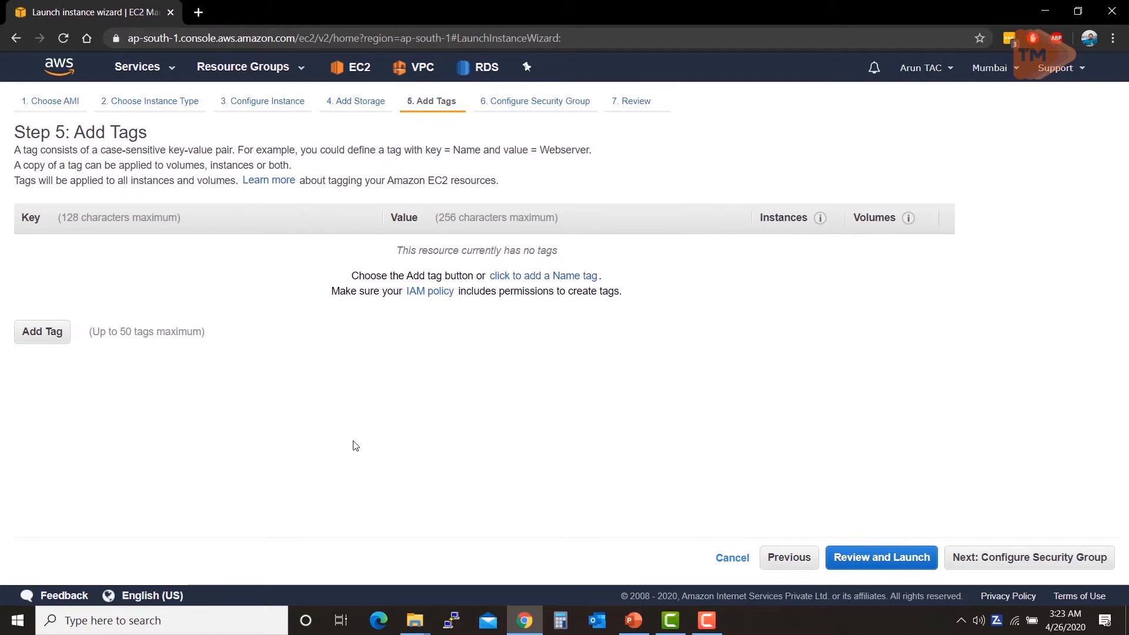
pyautogui.click(56, 331)
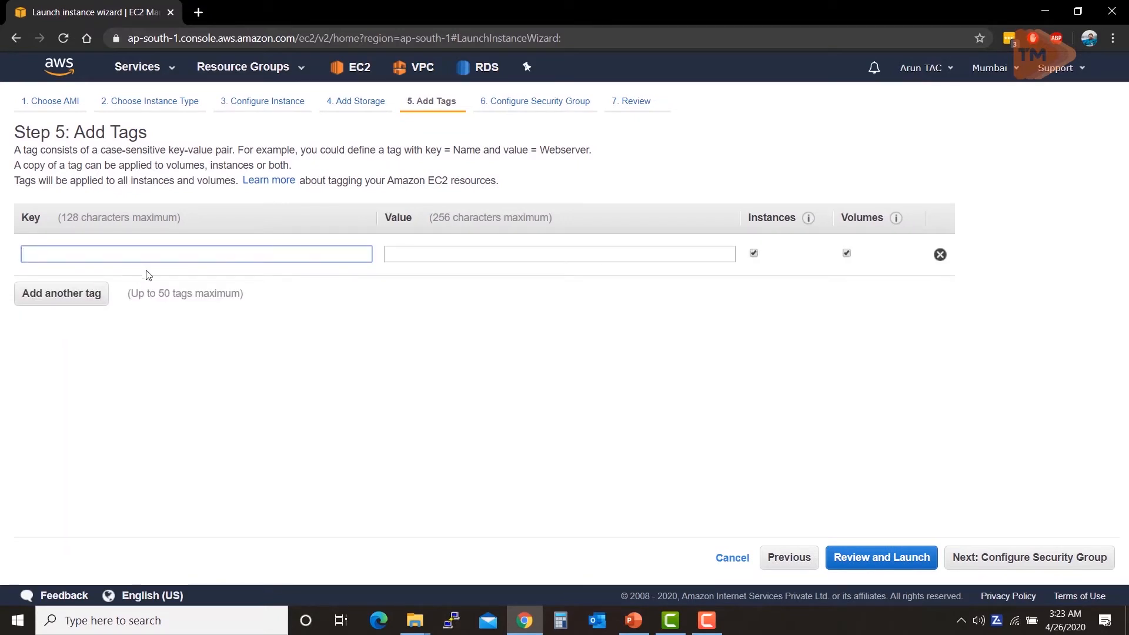
pyautogui.write('Name')
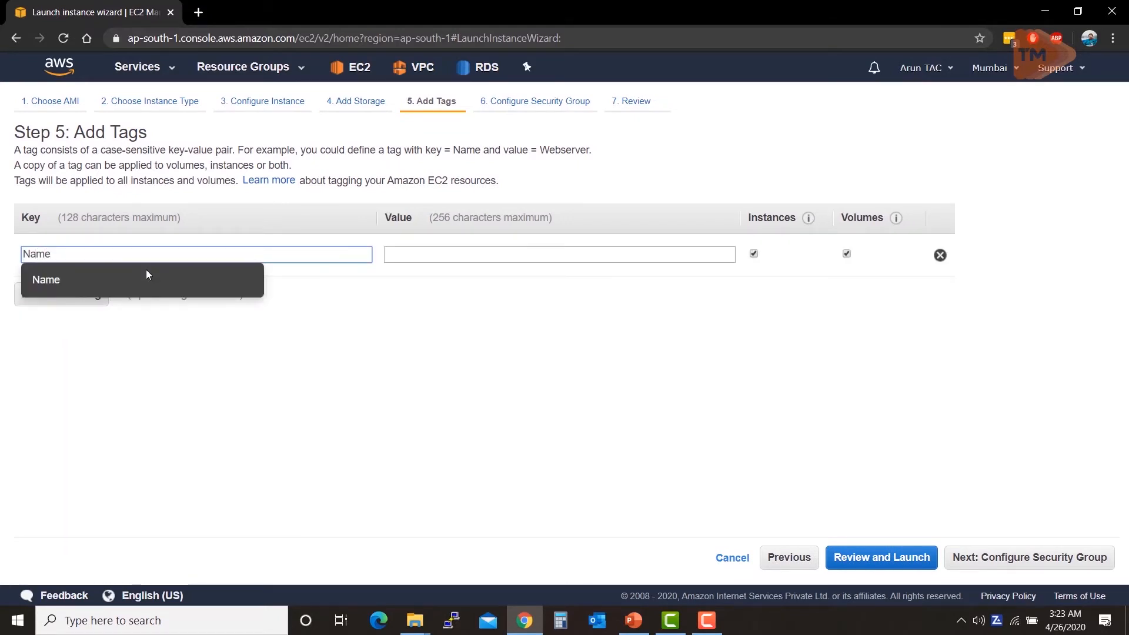
pyautogui.click(432, 258)
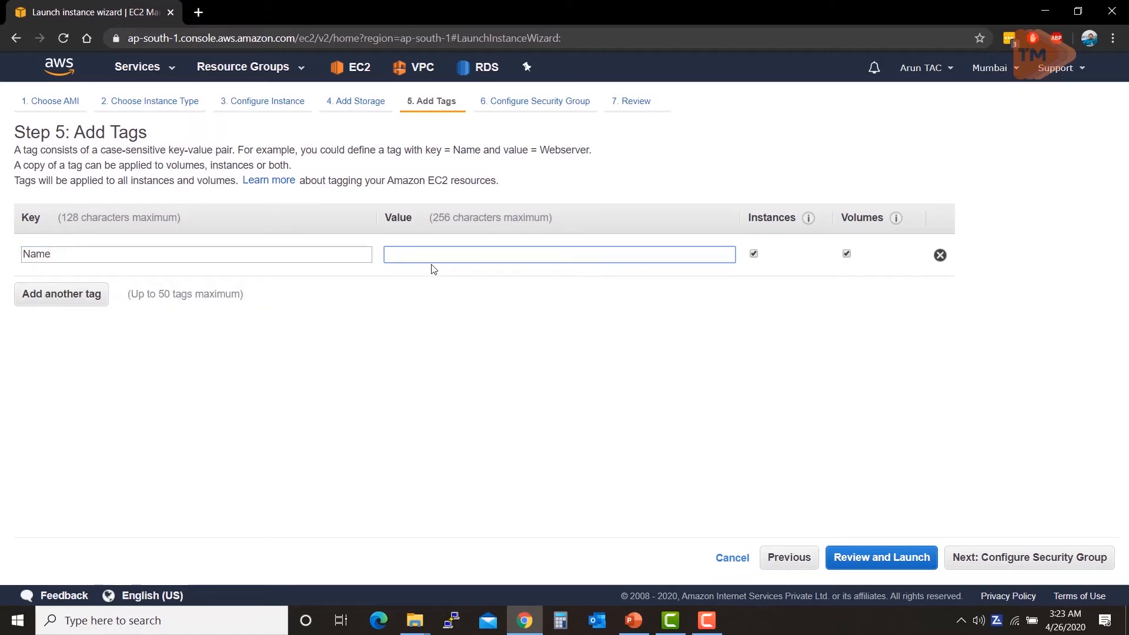
pyautogui.write('FirstEc2')
pyautogui.press('BackSpace')
pyautogui.press('BackSpace')
pyautogui.write('C2')
# Step: Add a second tag with key Users and value Admin
pyautogui.click(107, 292)
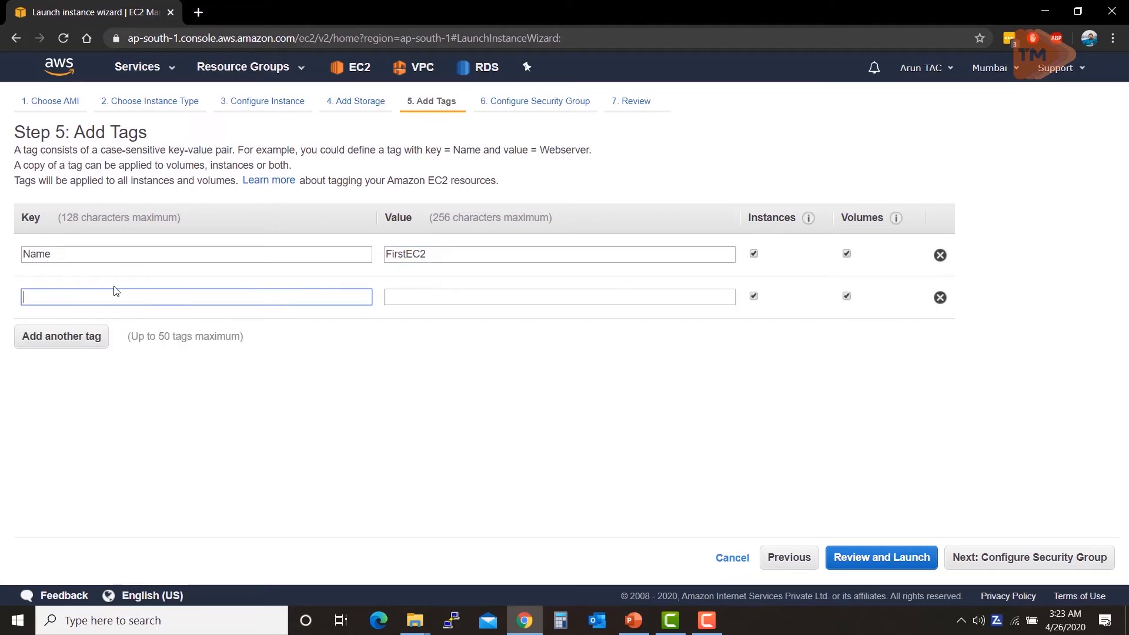
pyautogui.write('Users')
pyautogui.press('Tab')
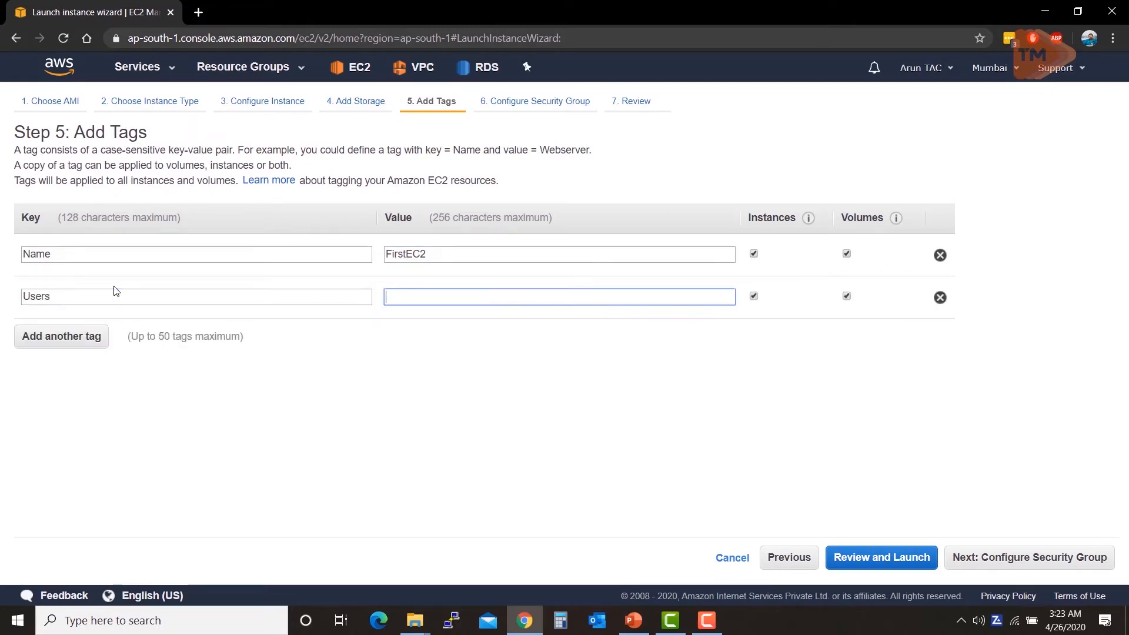
pyautogui.write('Admin')
# Step: Move to Configure Security Group, briefly try existing groups, then keep Create a new security group
pyautogui.click(989, 570)
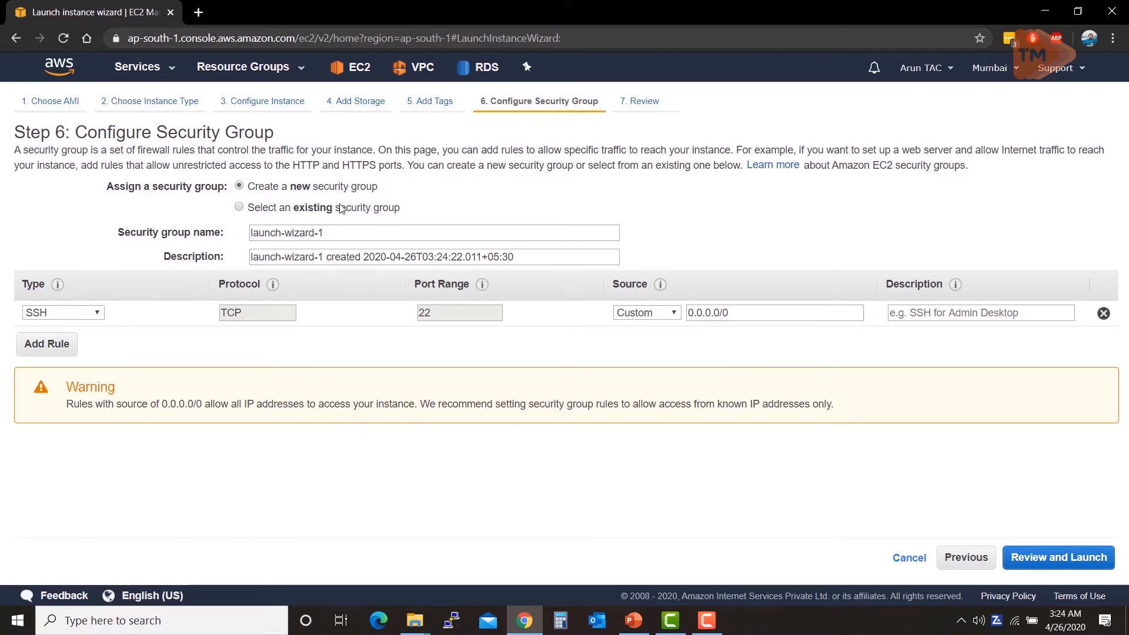
pyautogui.click(240, 207)
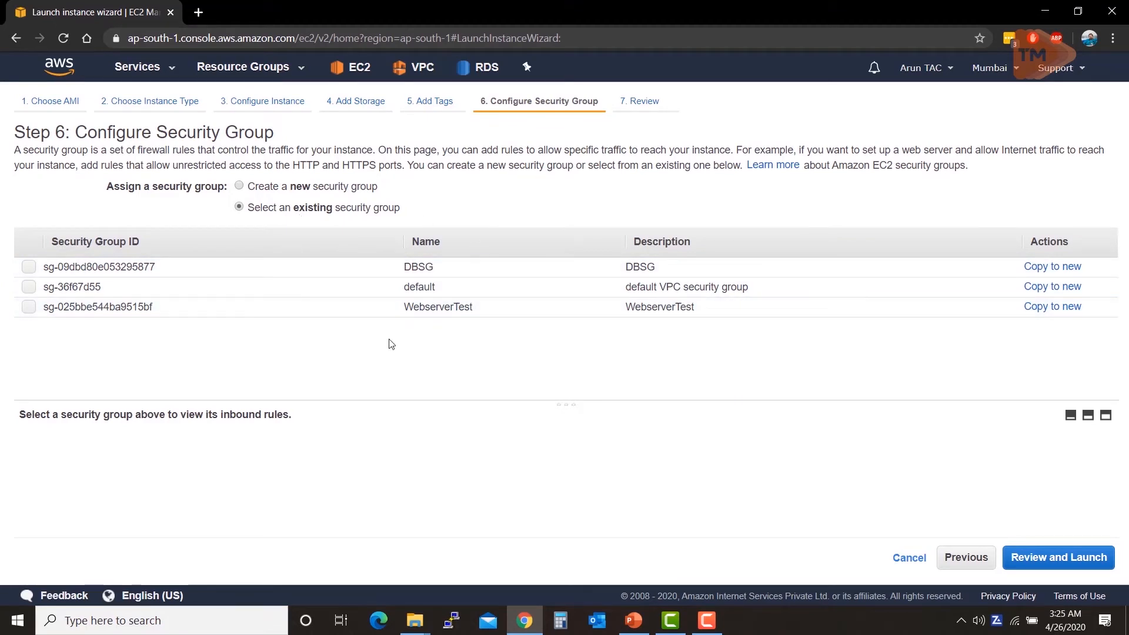
pyautogui.click(260, 188)
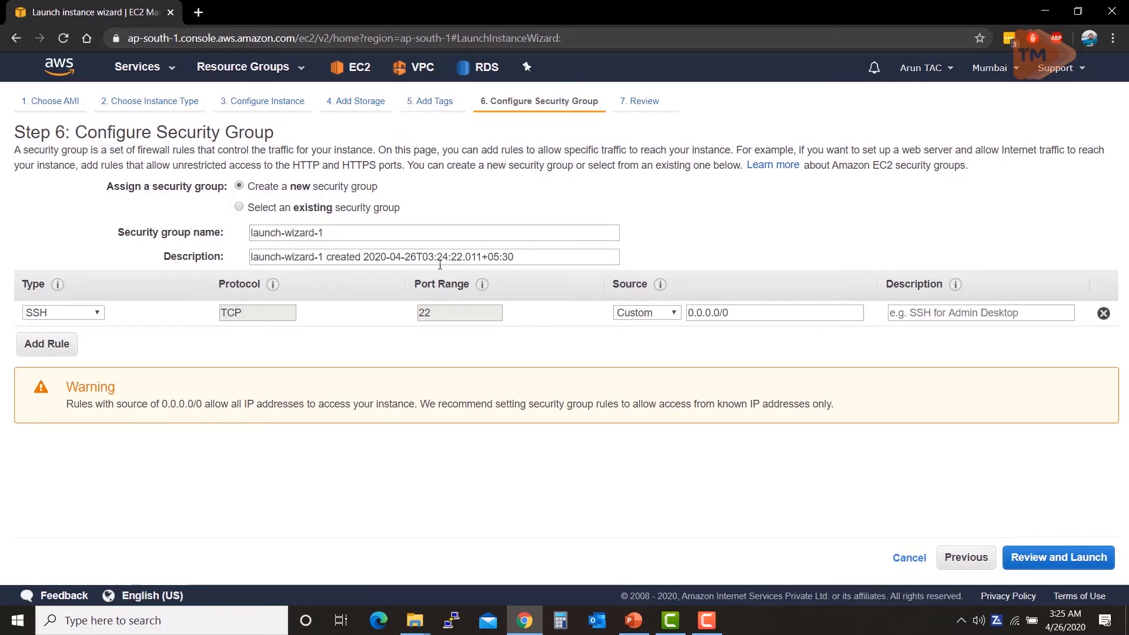
# Step: Replace launch-wizard-1 with WSSG as the group name and set the description to WSSG
pyautogui.click(322, 233)
pyautogui.tripleClick(314, 234)
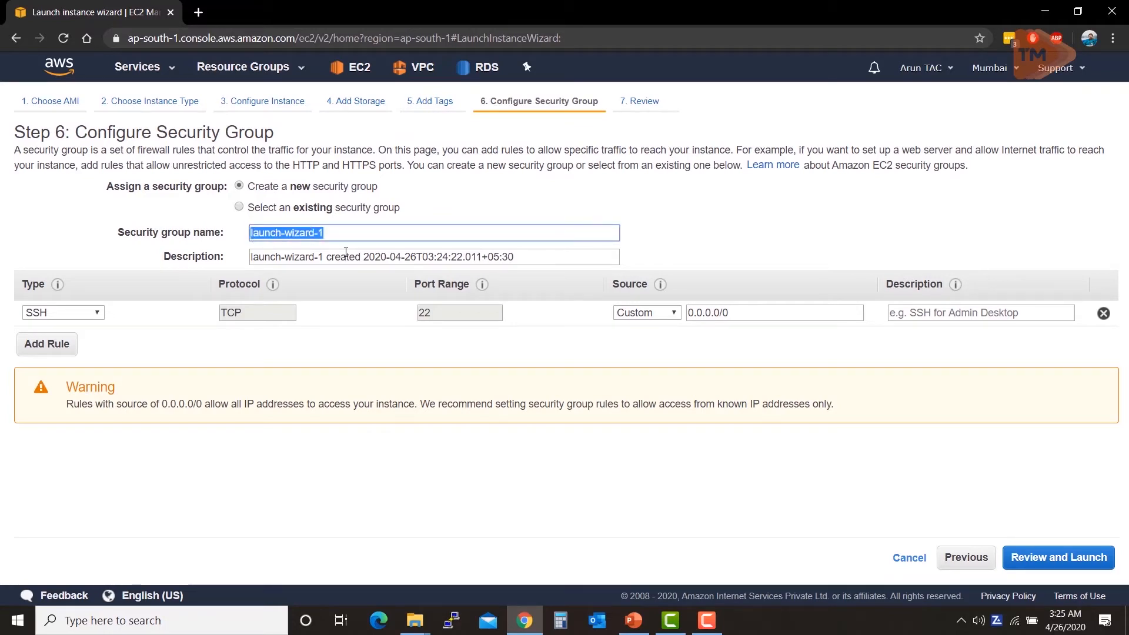
pyautogui.write('WS')
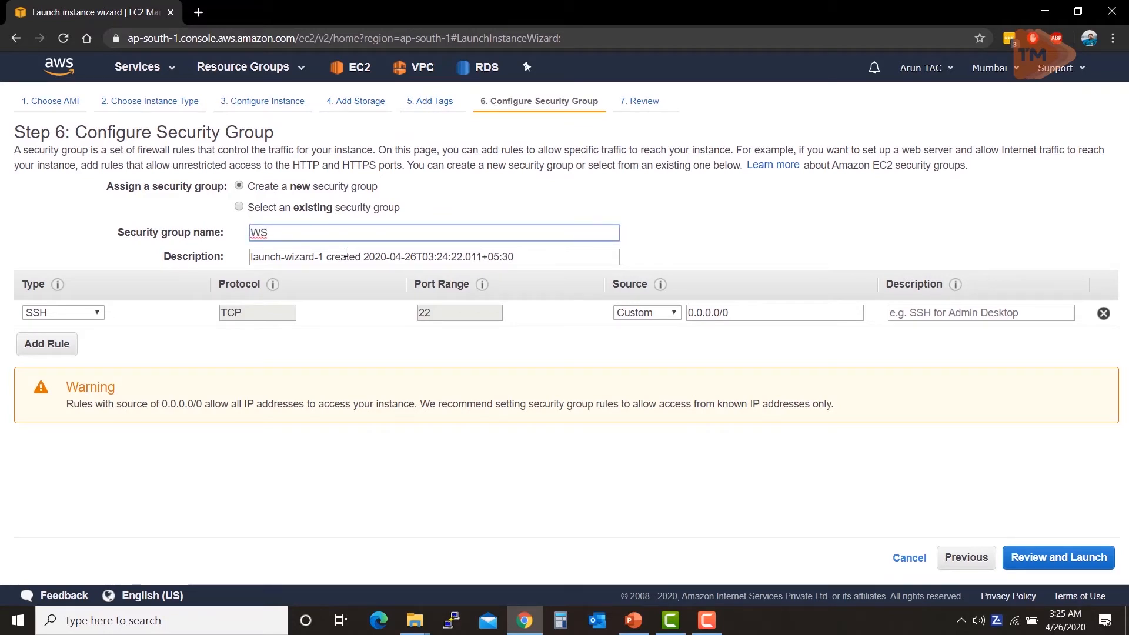
pyautogui.write('SG')
pyautogui.moveTo(519, 256); pyautogui.dragTo(297, 261)
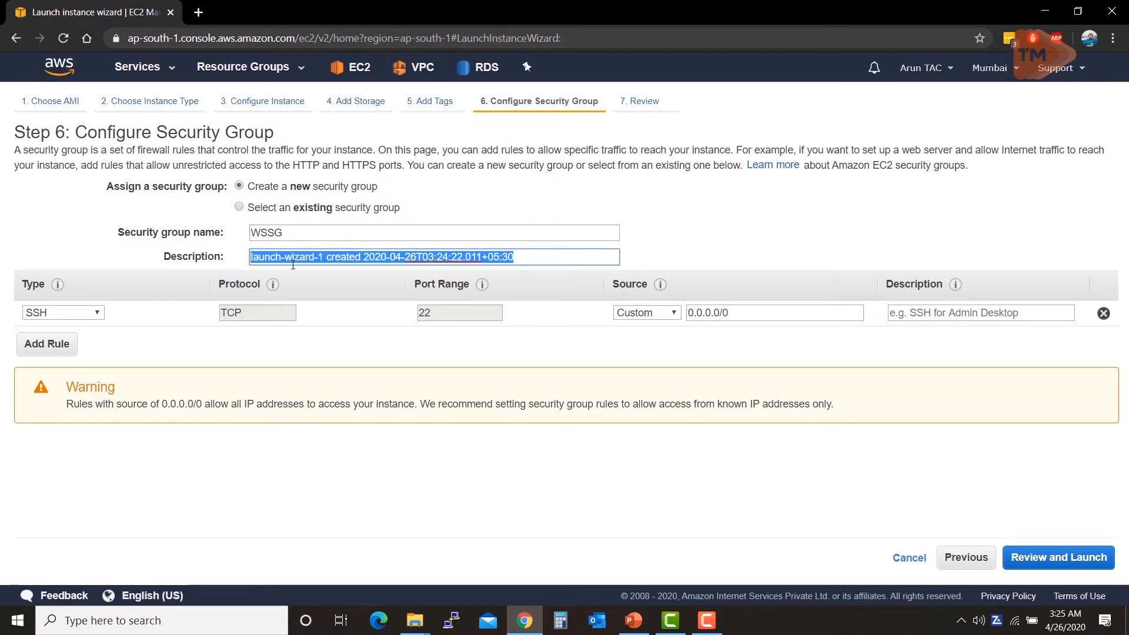
pyautogui.write('W')
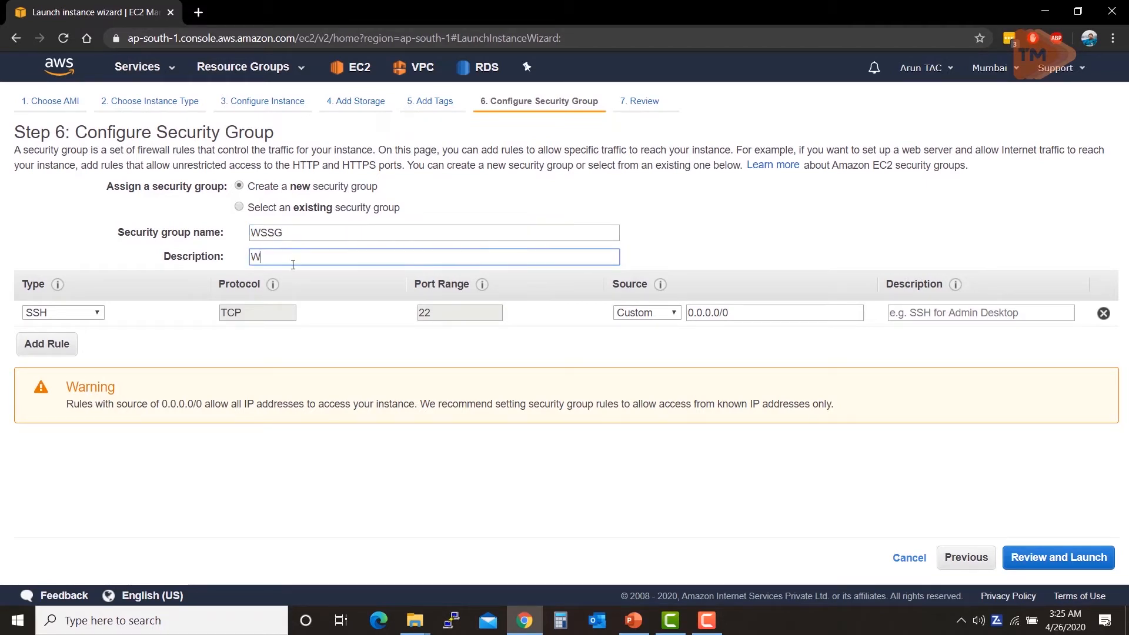
pyautogui.write('SSG')
# Step: Add a second inbound rule of type HTTPS (port 443)
pyautogui.click(67, 350)
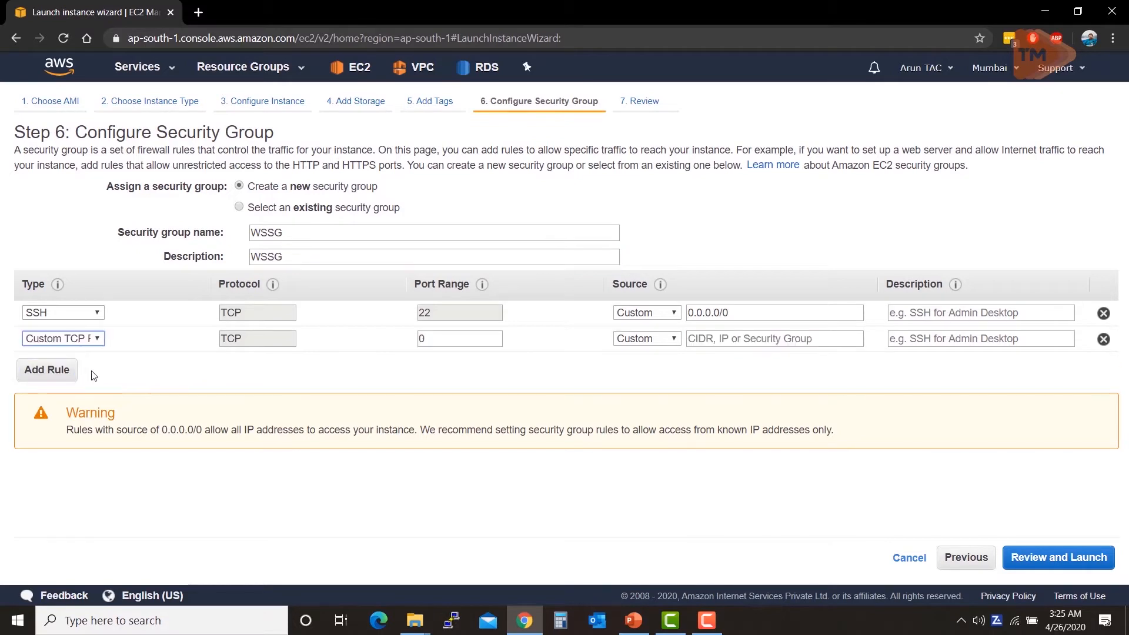
pyautogui.click(93, 339)
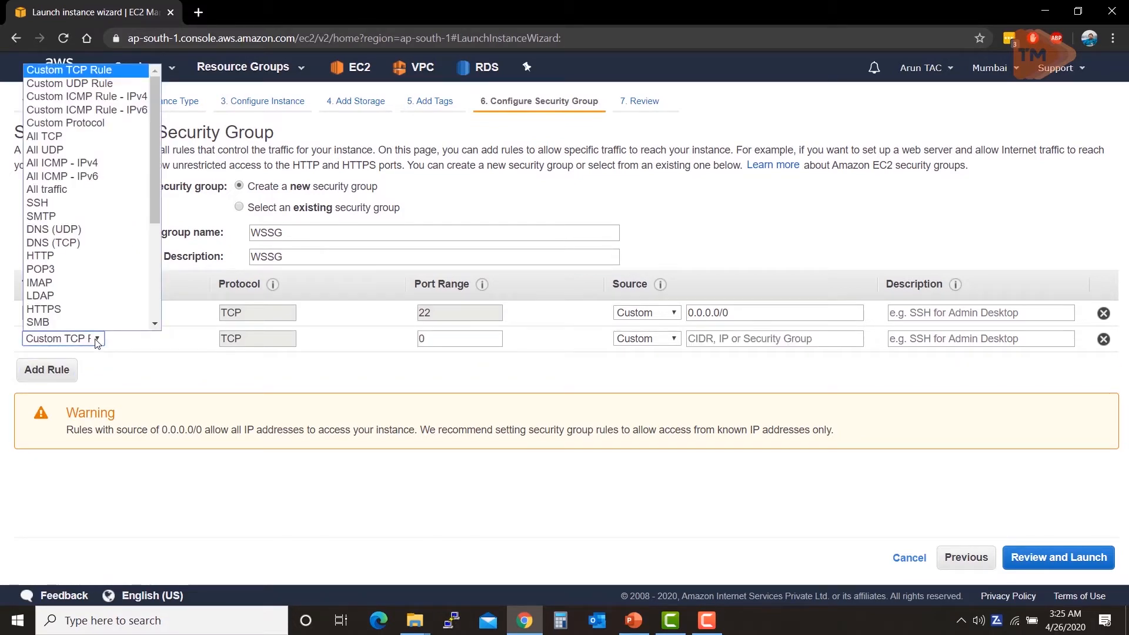
pyautogui.scroll(-1, 98, 304)
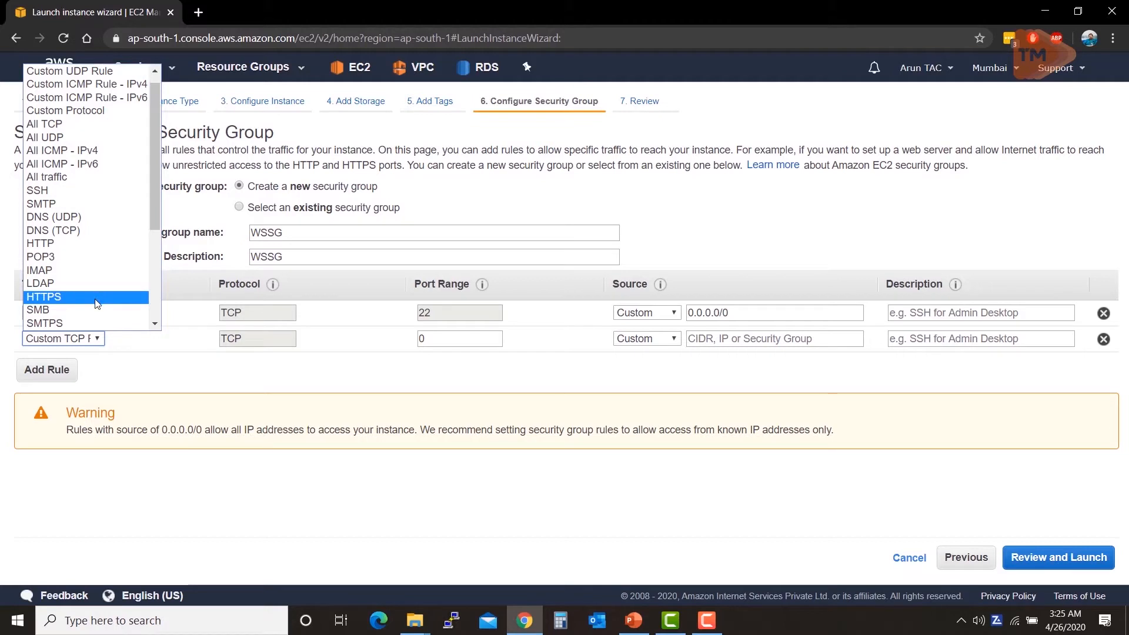
pyautogui.click(97, 297)
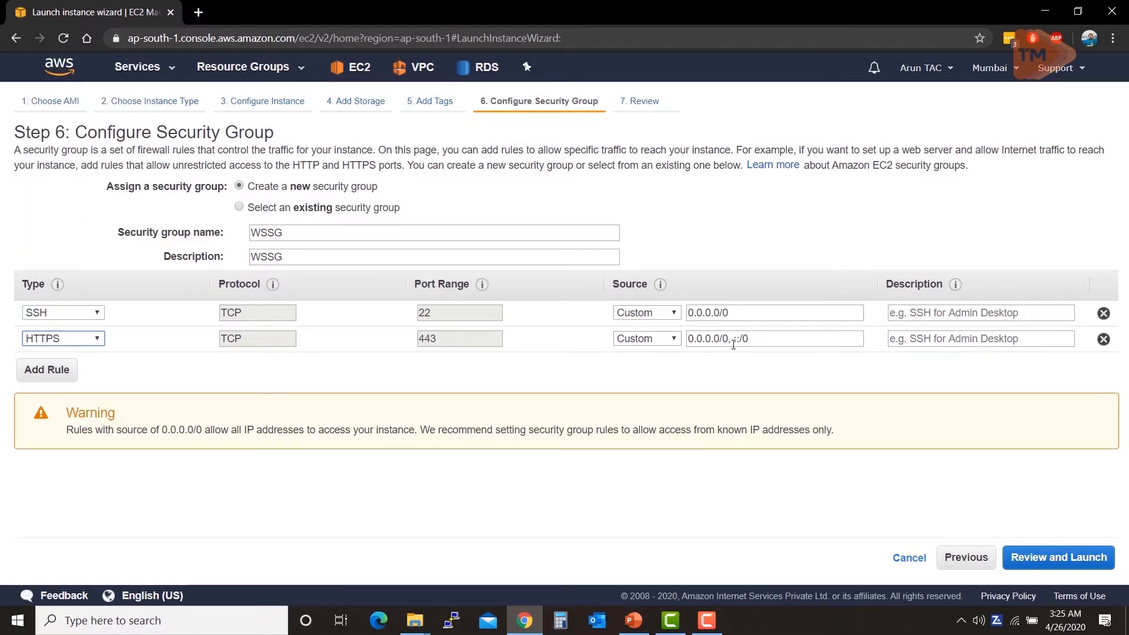
# Step: Add a third inbound rule of type HTTP (port 80)
pyautogui.click(62, 375)
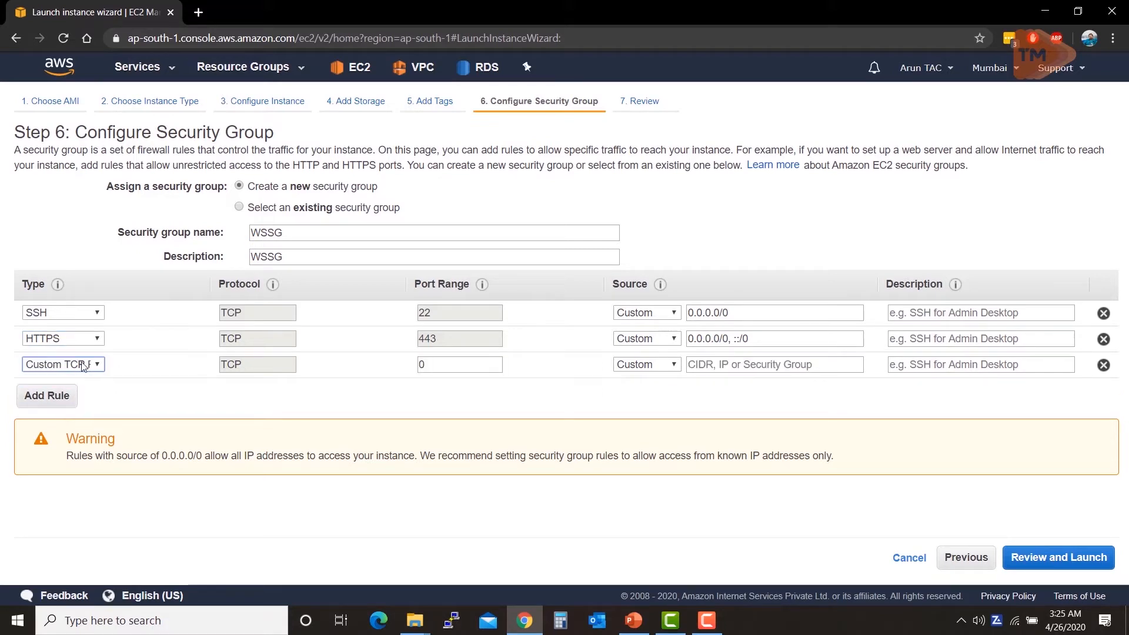
pyautogui.click(82, 366)
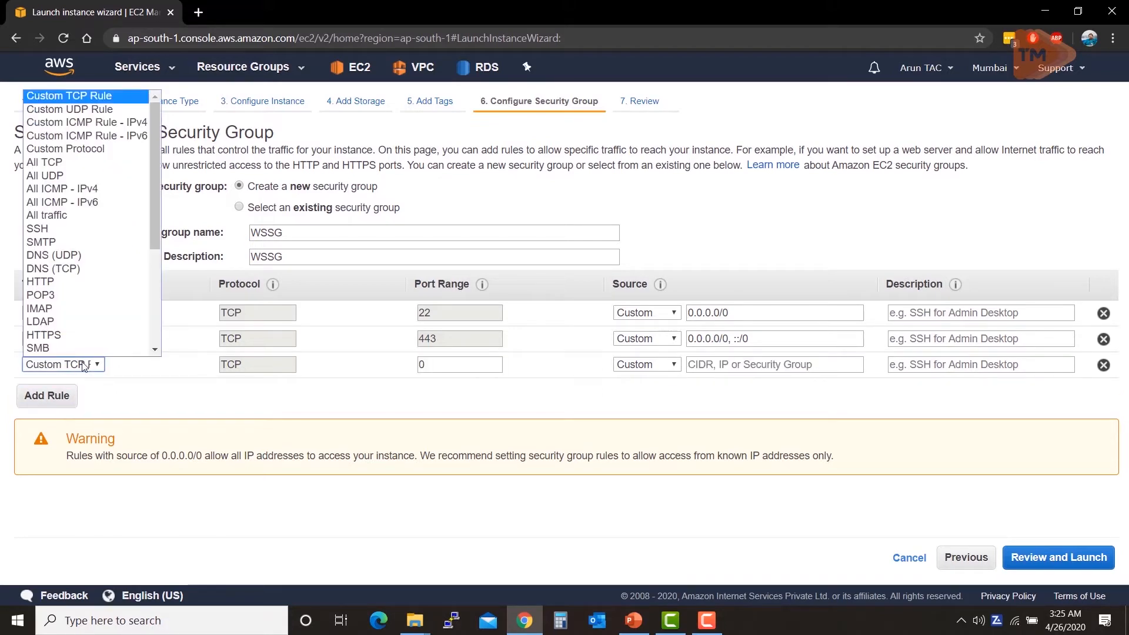
pyautogui.click(59, 282)
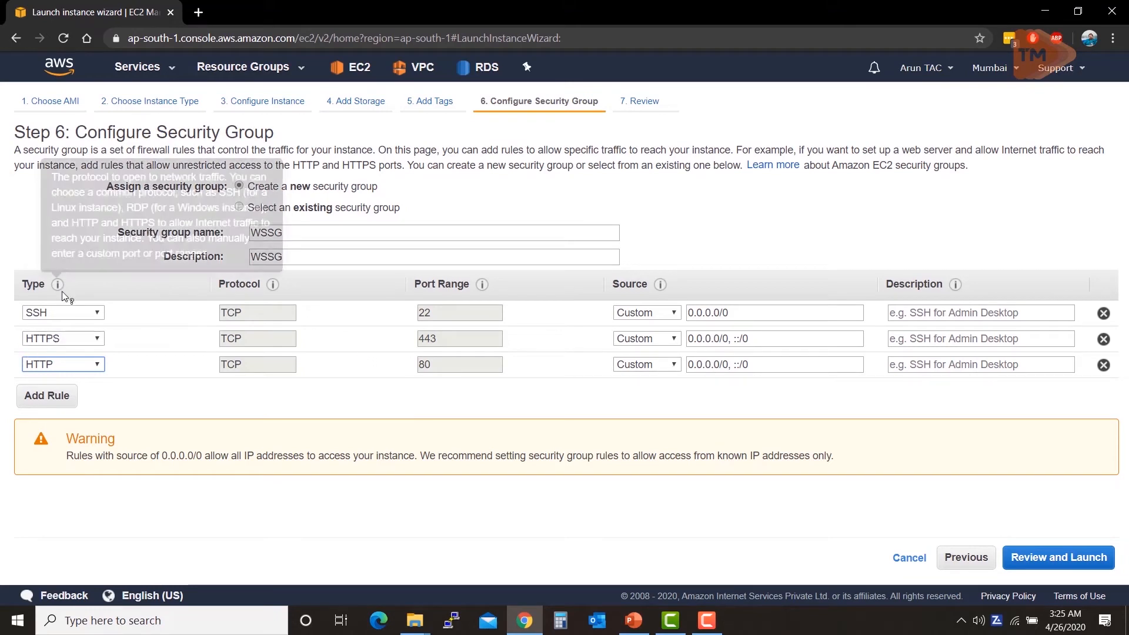
pyautogui.click(73, 366)
pyautogui.scroll(-3, 77, 329)
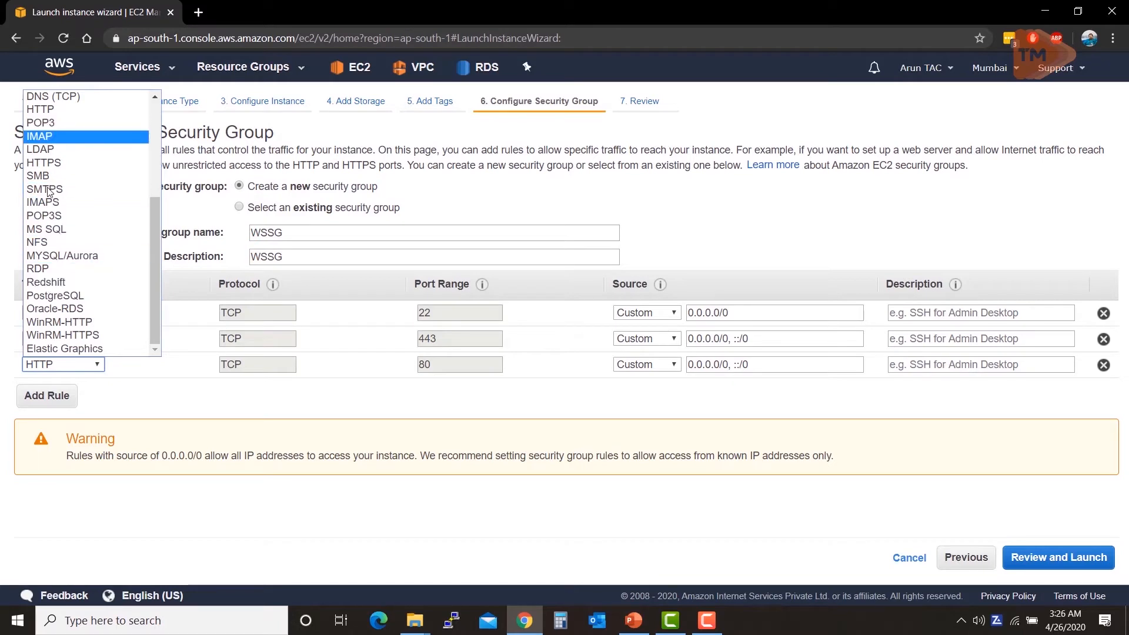
pyautogui.scroll(1, 67, 288)
pyautogui.scroll(3, 69, 269)
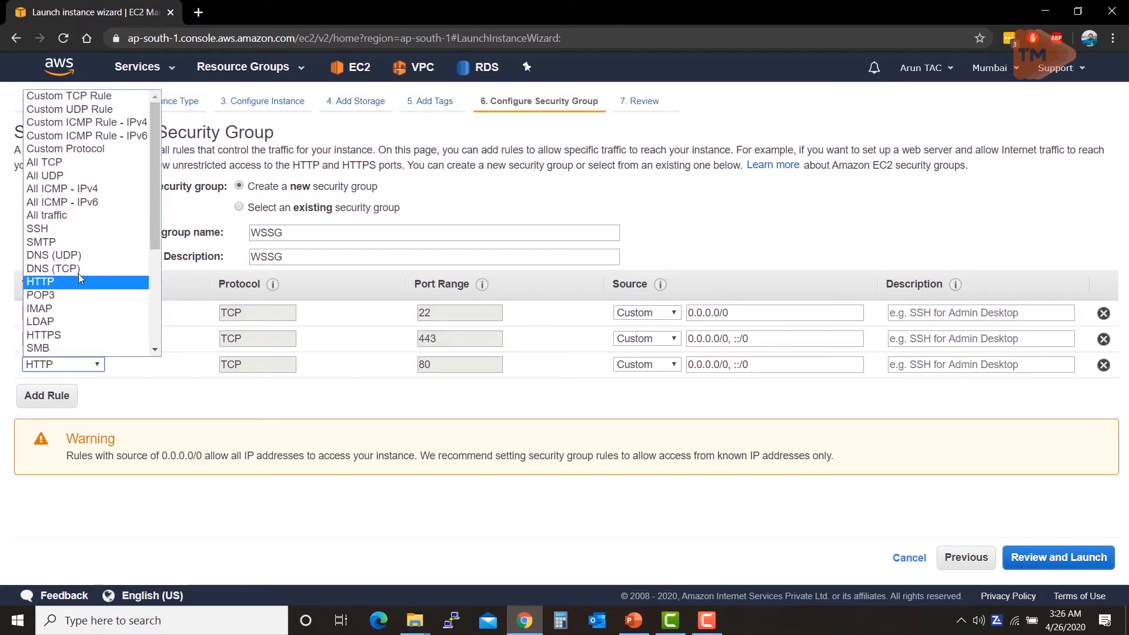
pyautogui.scroll(-3, 93, 242)
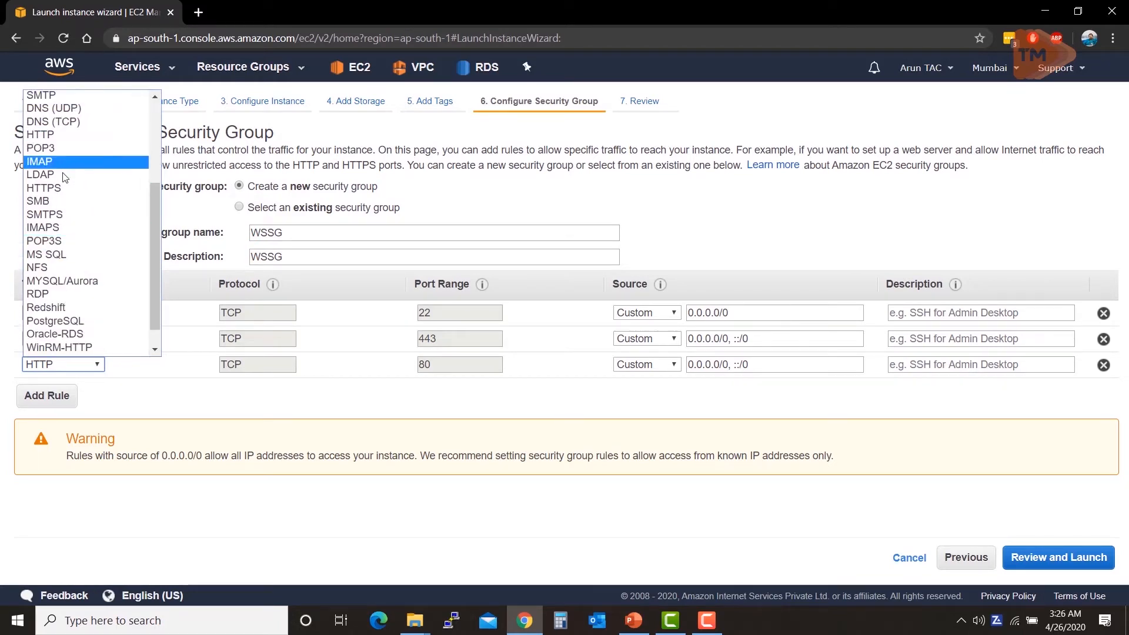
pyautogui.click(87, 146)
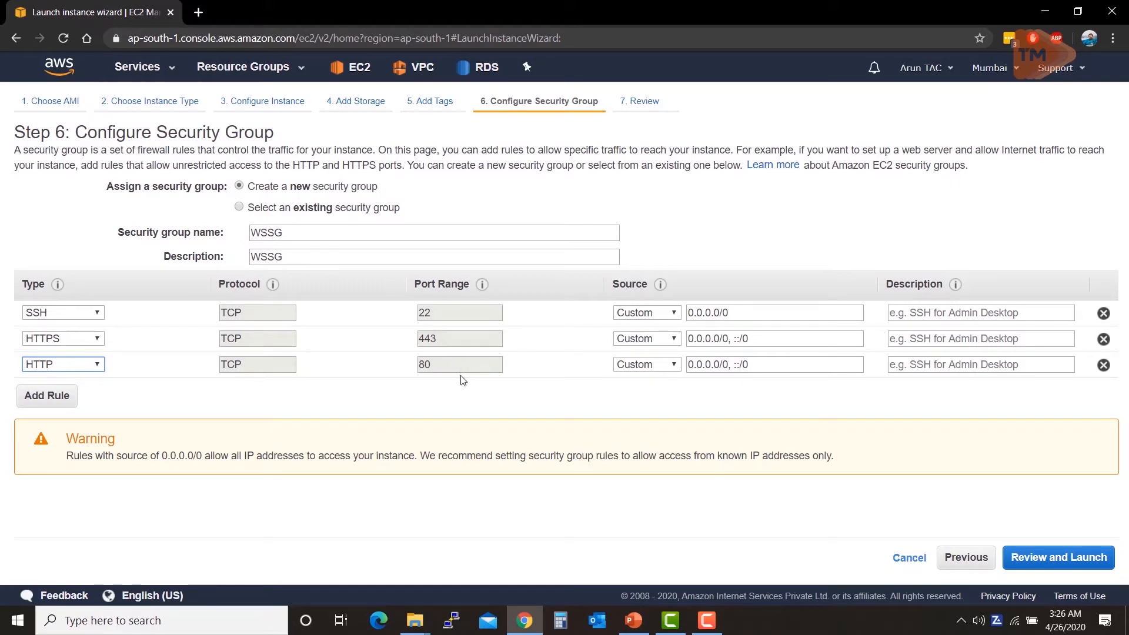
# Step: Try Custom TCP and DNS (TCP) on the third rule, restore HTTP, then go to Review
pyautogui.click(447, 370)
pyautogui.click(72, 370)
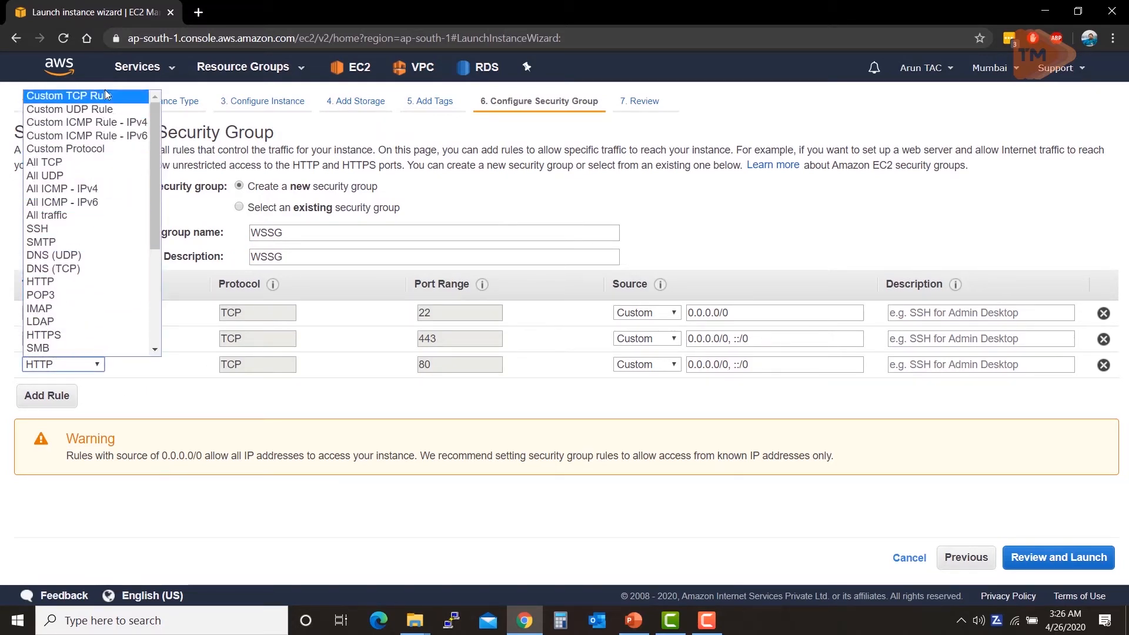
pyautogui.click(105, 95)
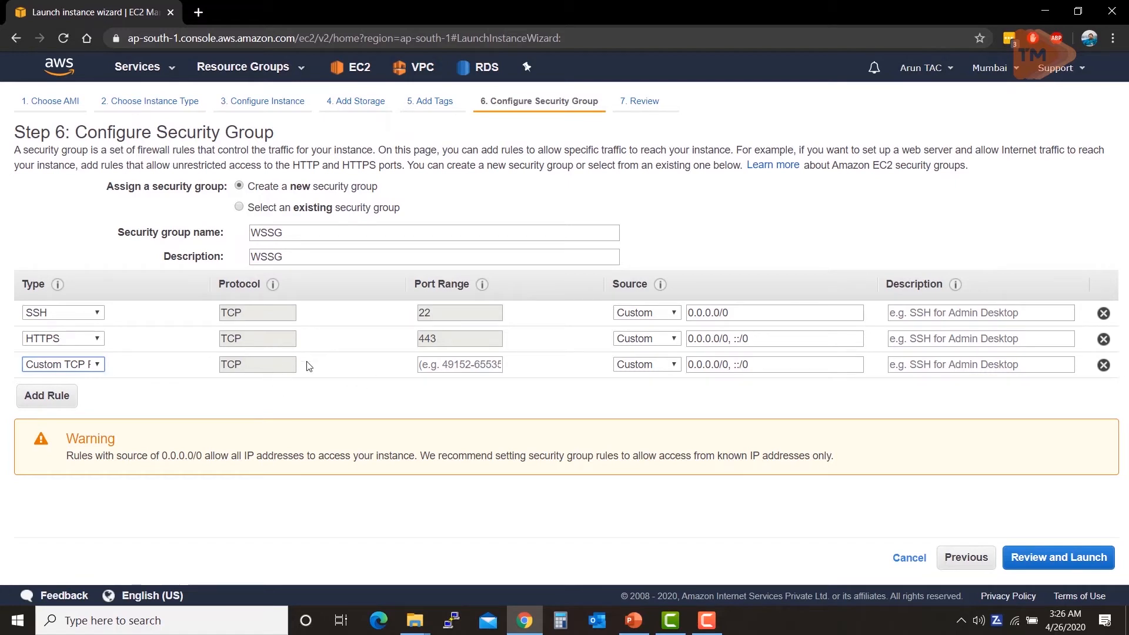
pyautogui.click(439, 362)
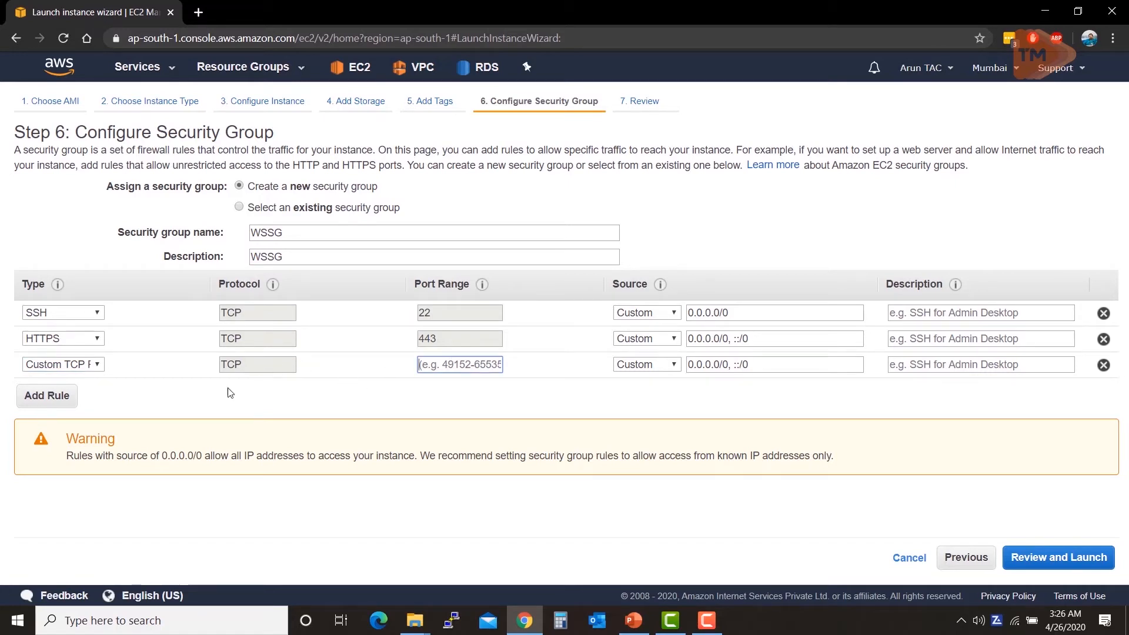
pyautogui.click(97, 366)
pyautogui.scroll(-3, 59, 209)
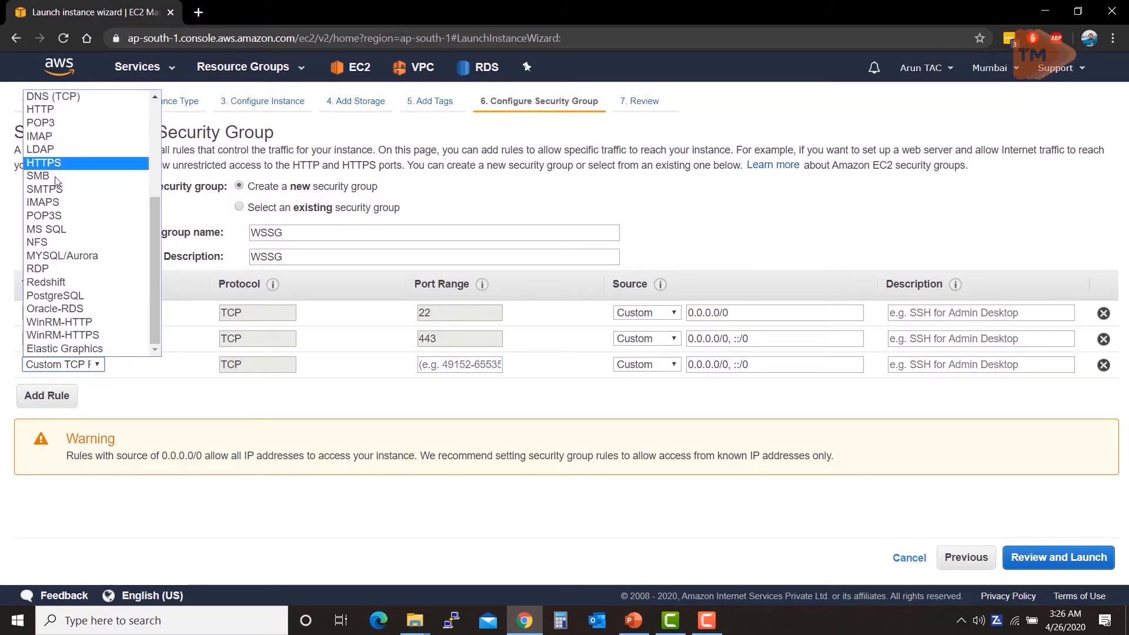
pyautogui.click(65, 97)
pyautogui.click(75, 365)
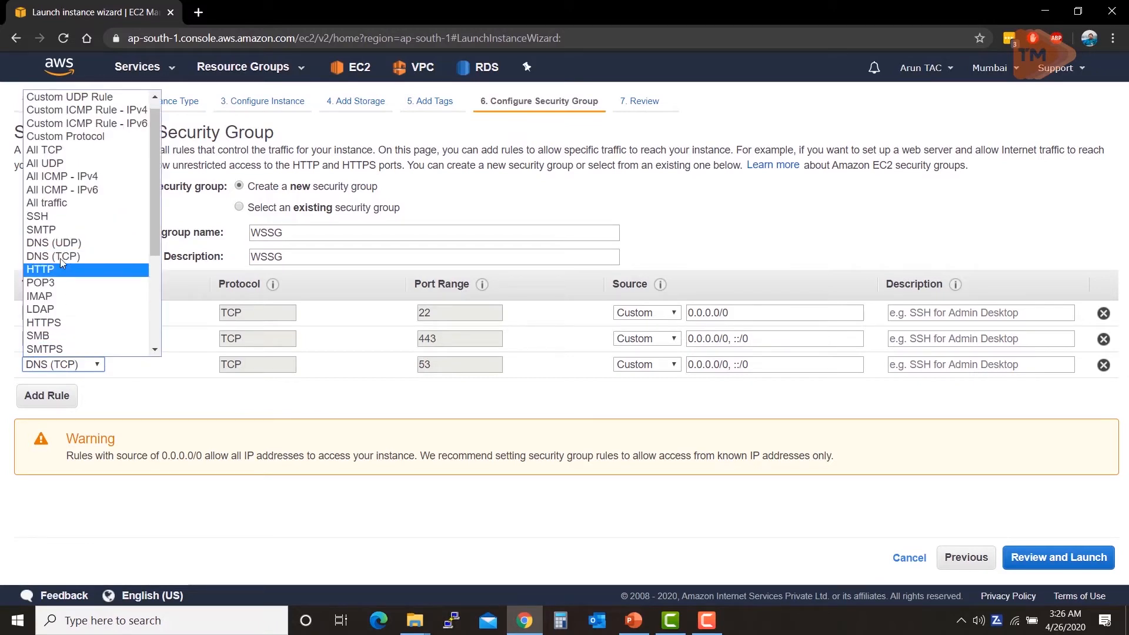
pyautogui.click(61, 270)
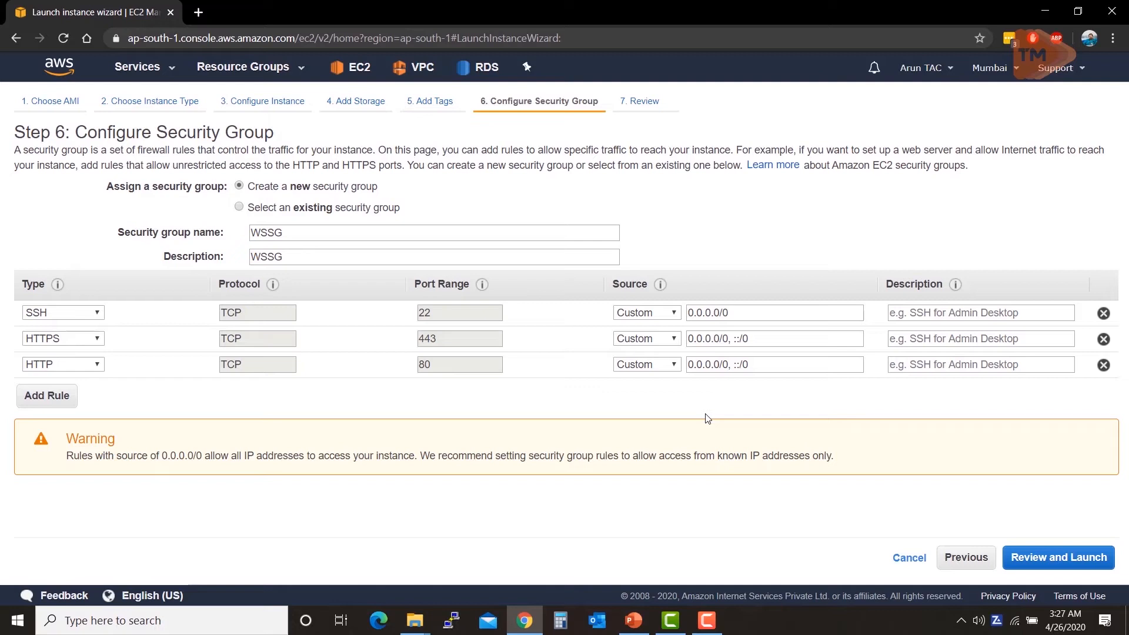
pyautogui.click(1051, 561)
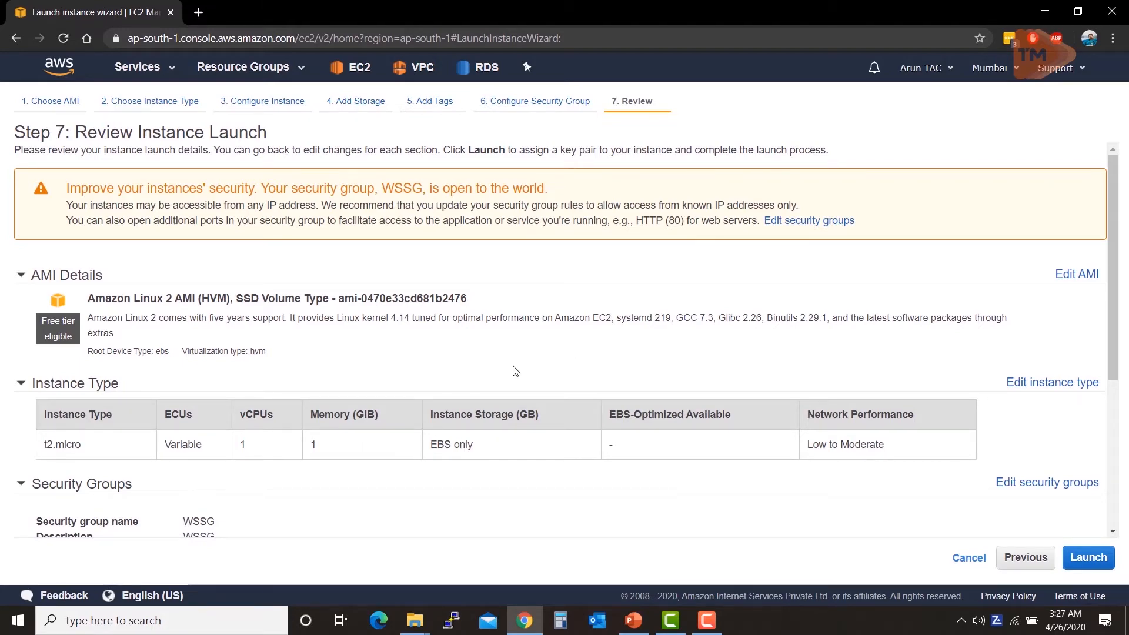
# Step: Review the launch with Instance Details and Storage expanded, then Launch to pick a key pair
pyautogui.scroll(-1, 520, 368)
pyautogui.scroll(-2, 520, 368)
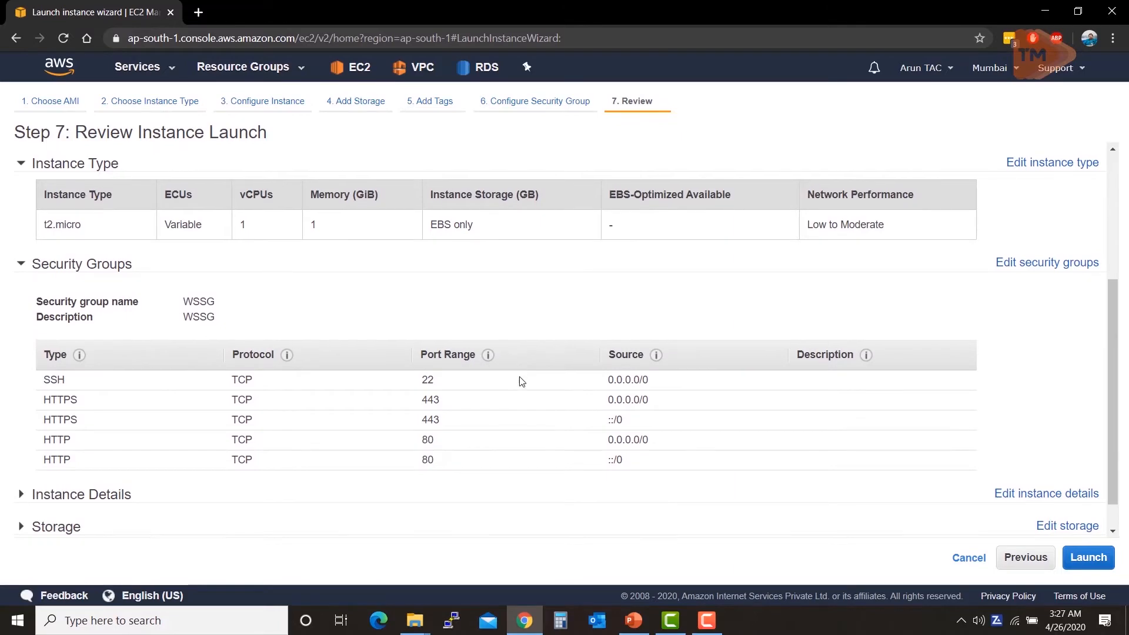
pyautogui.scroll(3, 468, 373)
pyautogui.scroll(1, 467, 373)
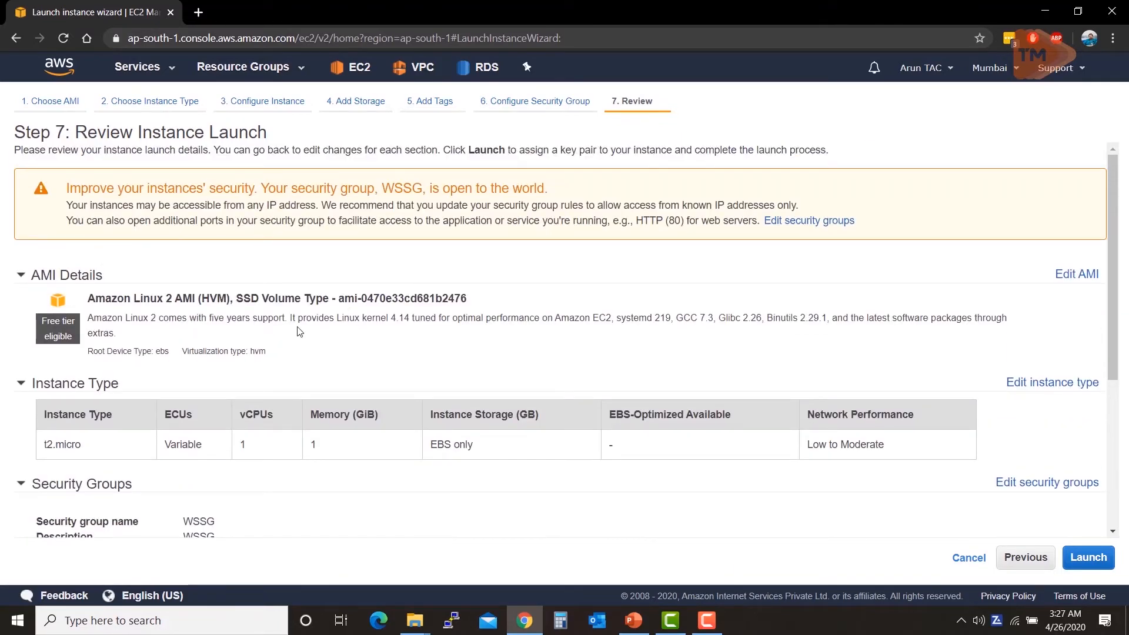
pyautogui.scroll(-3, 423, 332)
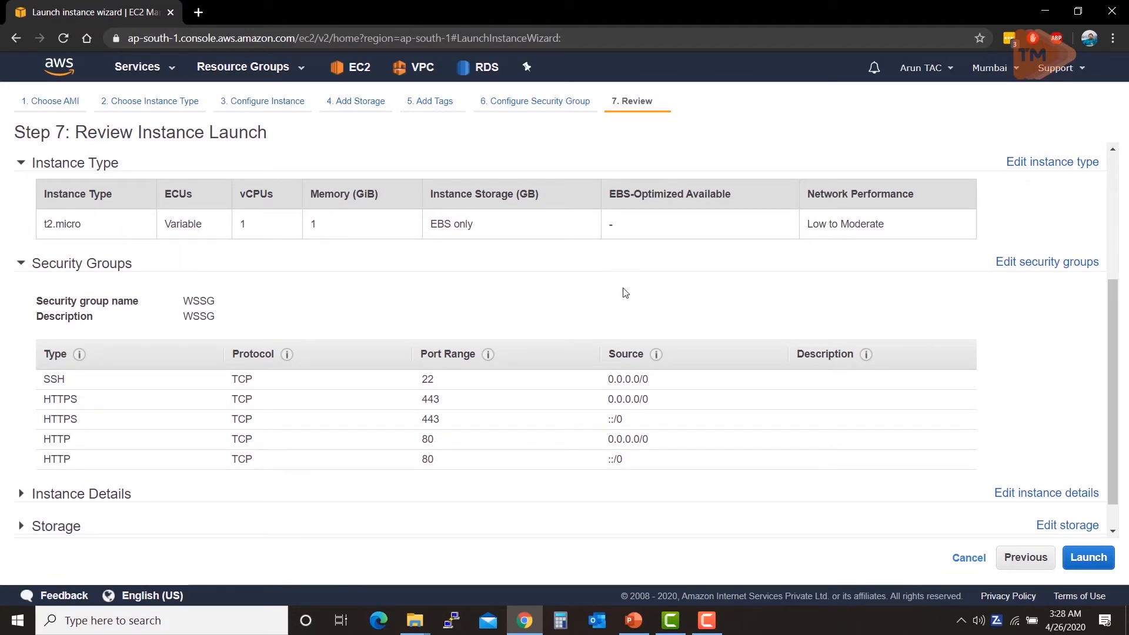
pyautogui.scroll(-1, 497, 276)
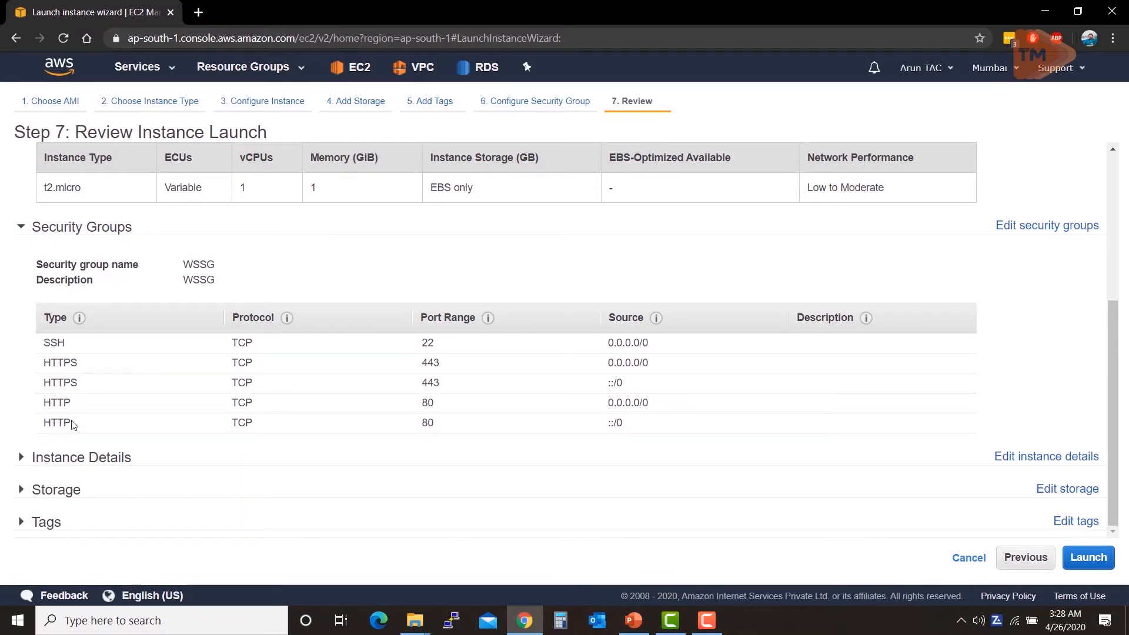
pyautogui.click(22, 458)
pyautogui.scroll(-5, 134, 455)
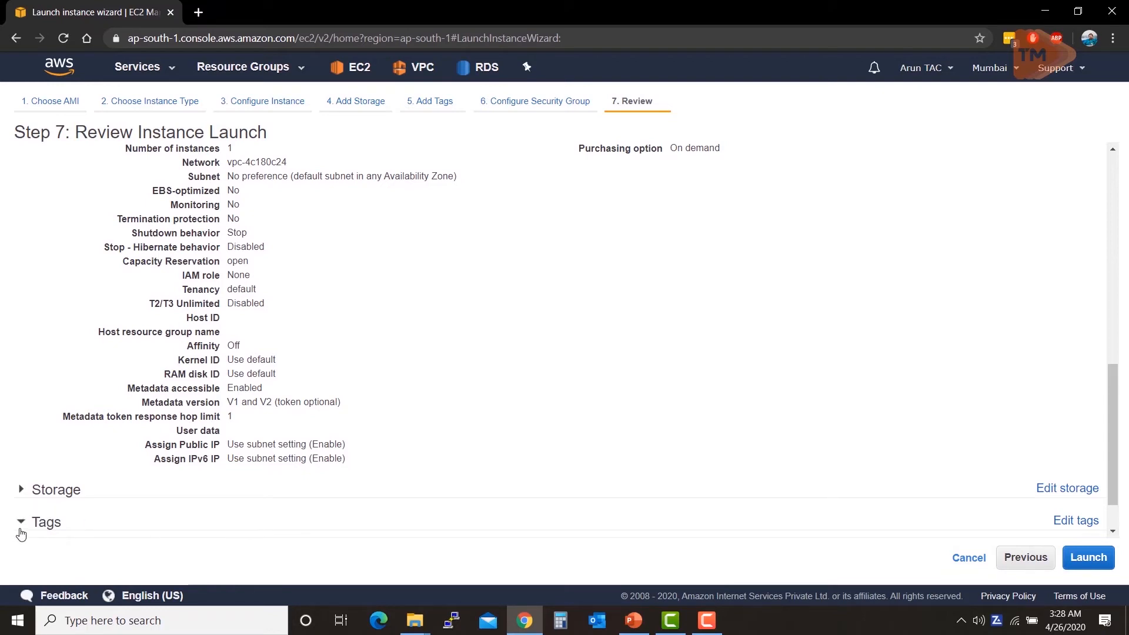
pyautogui.click(22, 489)
pyautogui.scroll(-2, 251, 452)
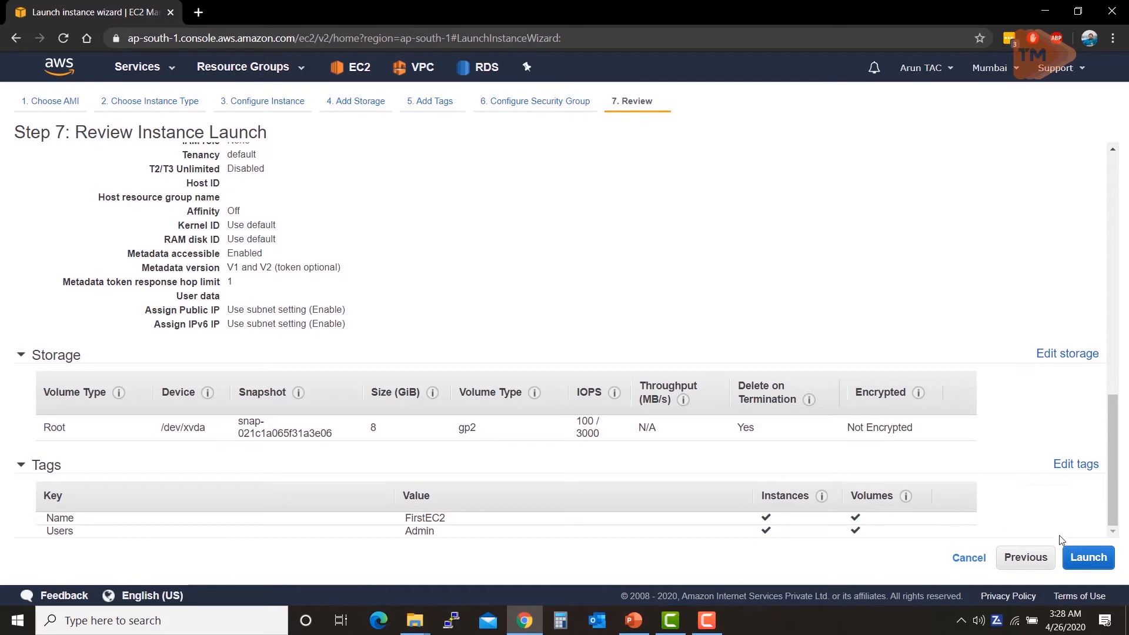
pyautogui.click(1081, 560)
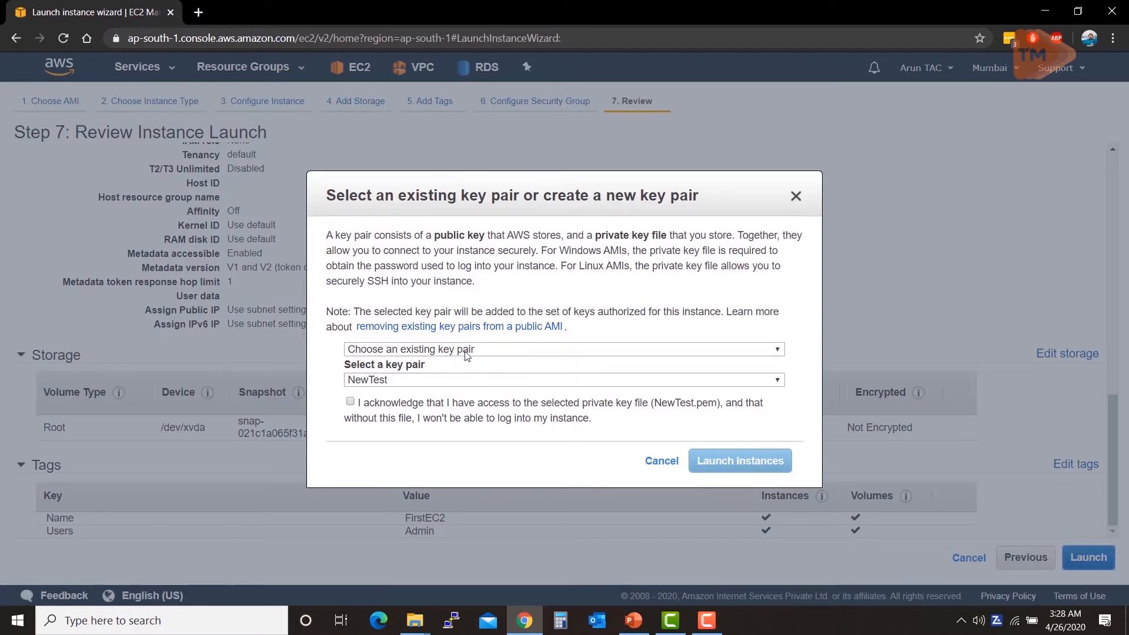
# Step: Create new key pair TrainingKP, download TrainingKP.pem, and launch the instance
pyautogui.click(451, 384)
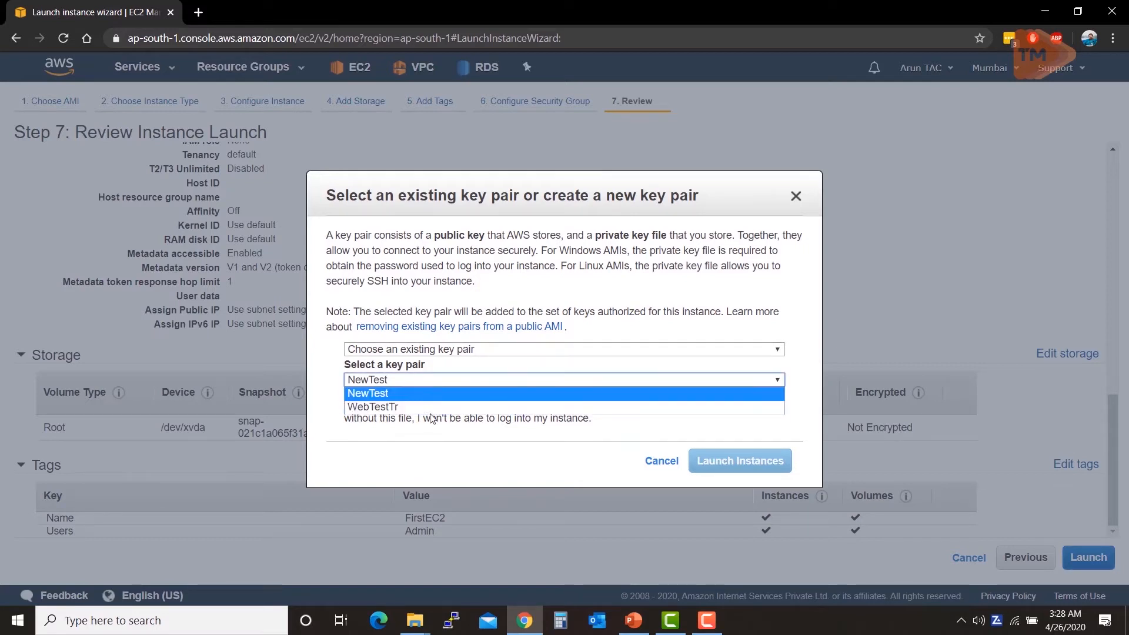
pyautogui.click(341, 380)
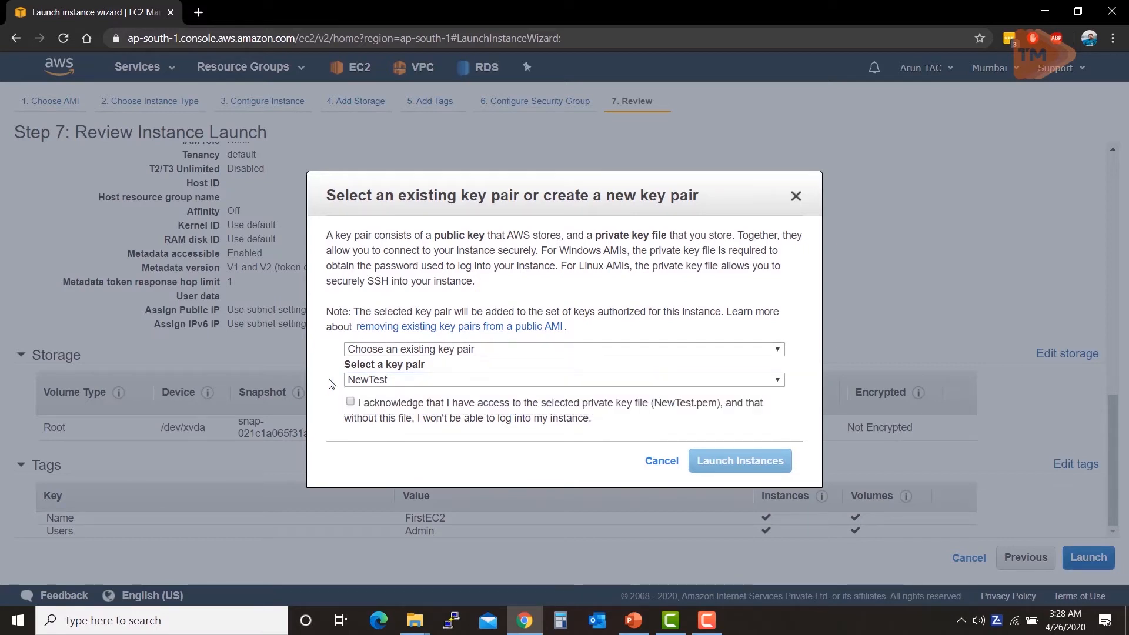
pyautogui.click(362, 350)
pyautogui.click(373, 377)
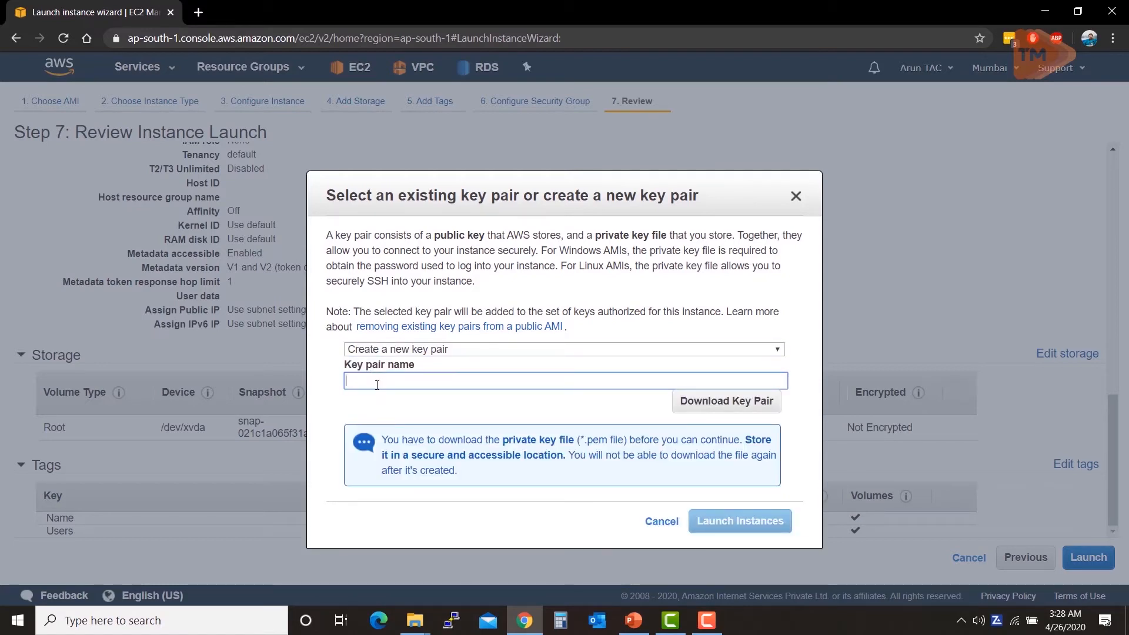
pyautogui.write('TrainingKP')
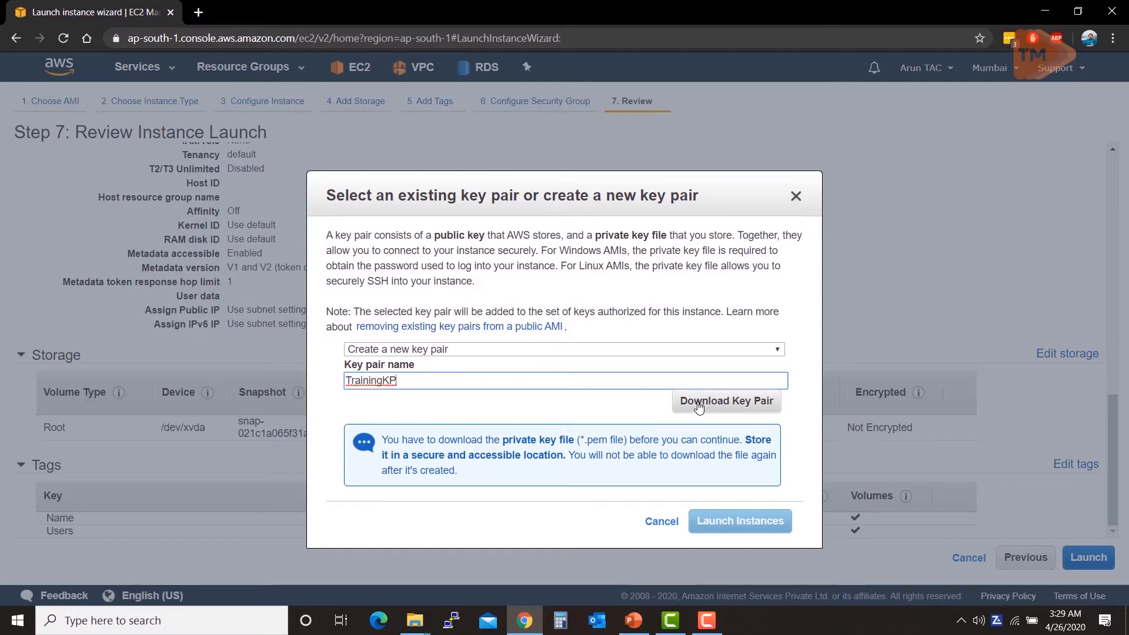
pyautogui.click(699, 409)
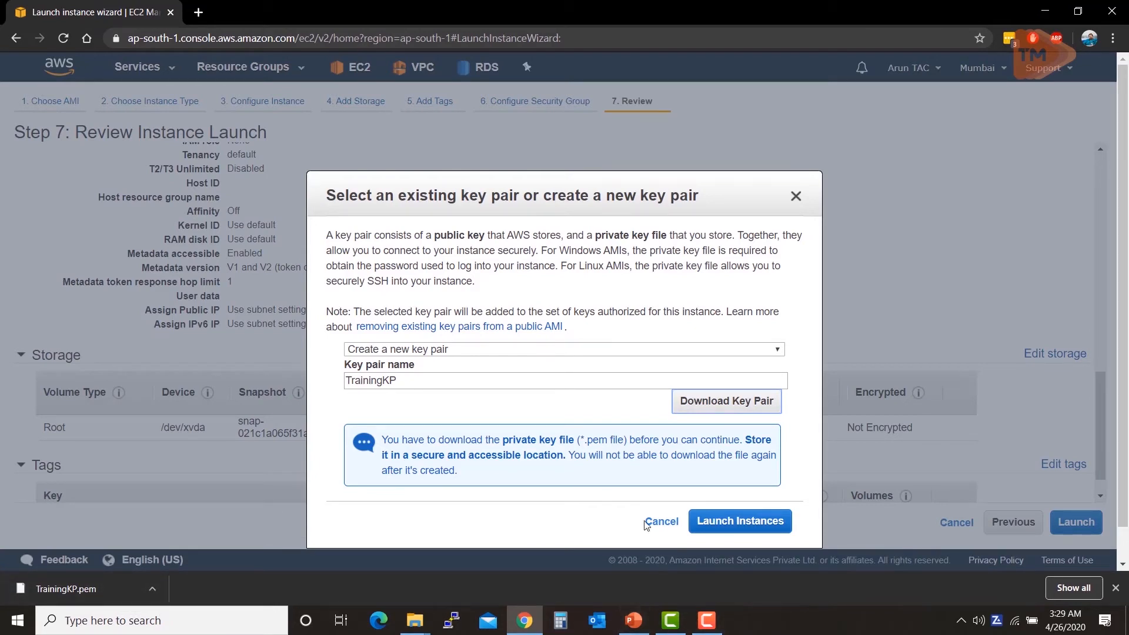
pyautogui.click(719, 523)
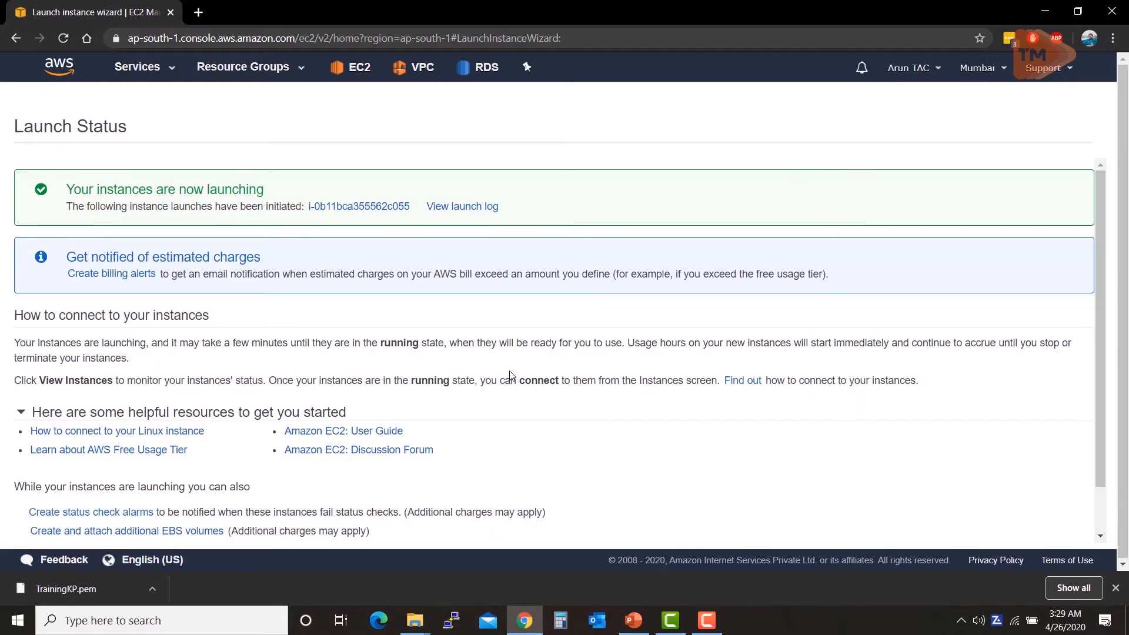
# Step: Show the downloaded TrainingKP.pem in its folder in File Explorer
pyautogui.rightClick(93, 589)
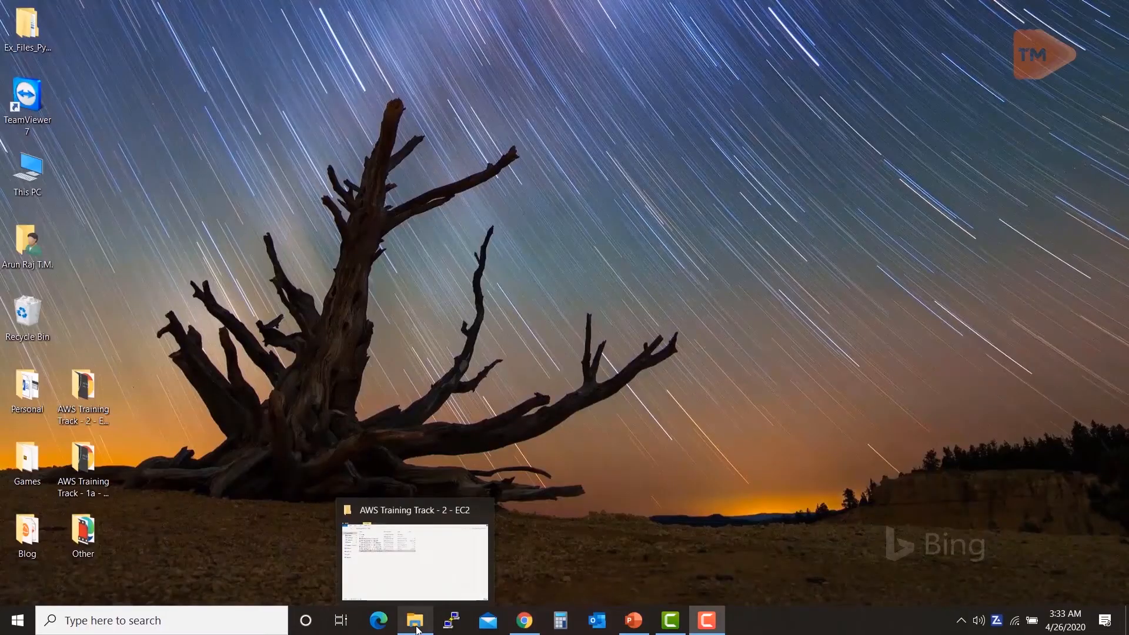
pyautogui.click(417, 628)
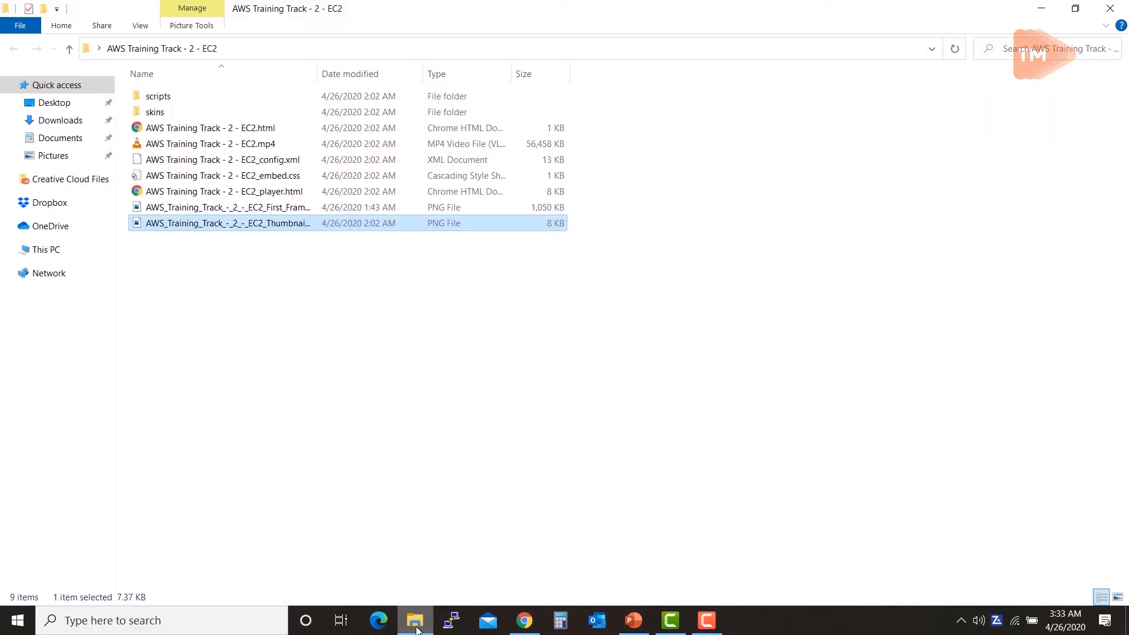
# Step: Copy TrainingKP.pem from the Downloads folder onto the desktop
pyautogui.click(61, 127)
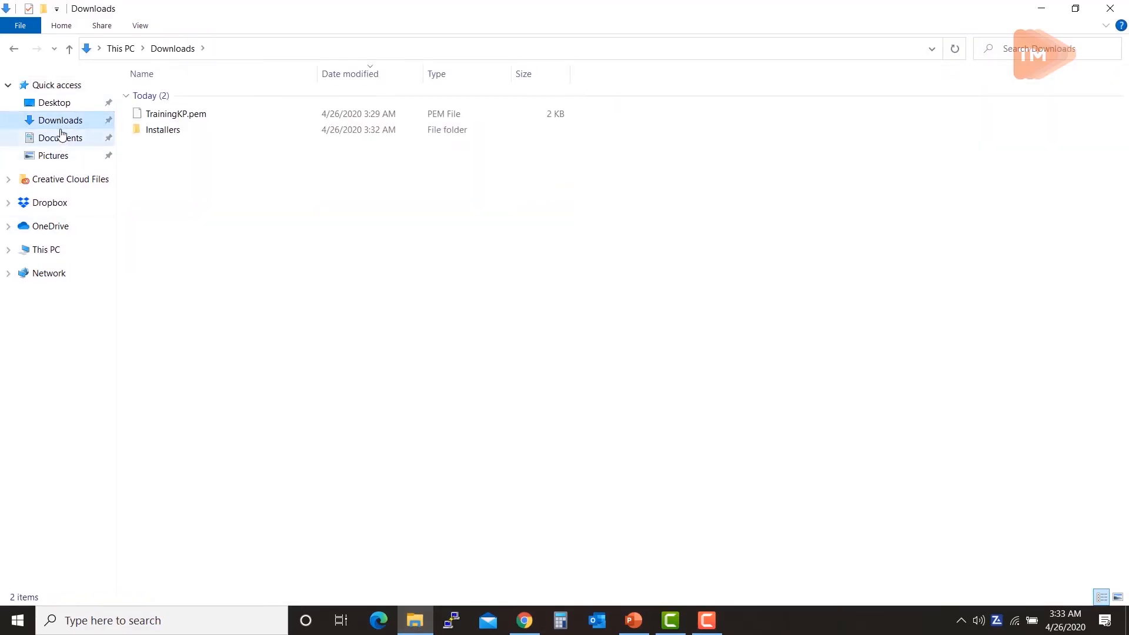
pyautogui.click(170, 116)
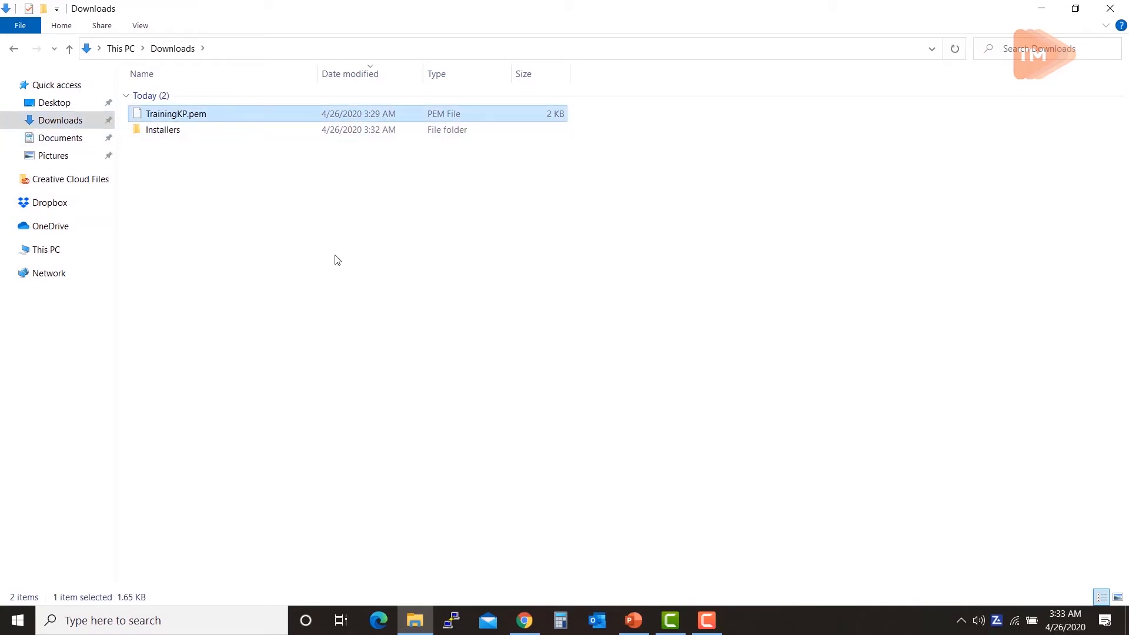
pyautogui.click(1127, 620)
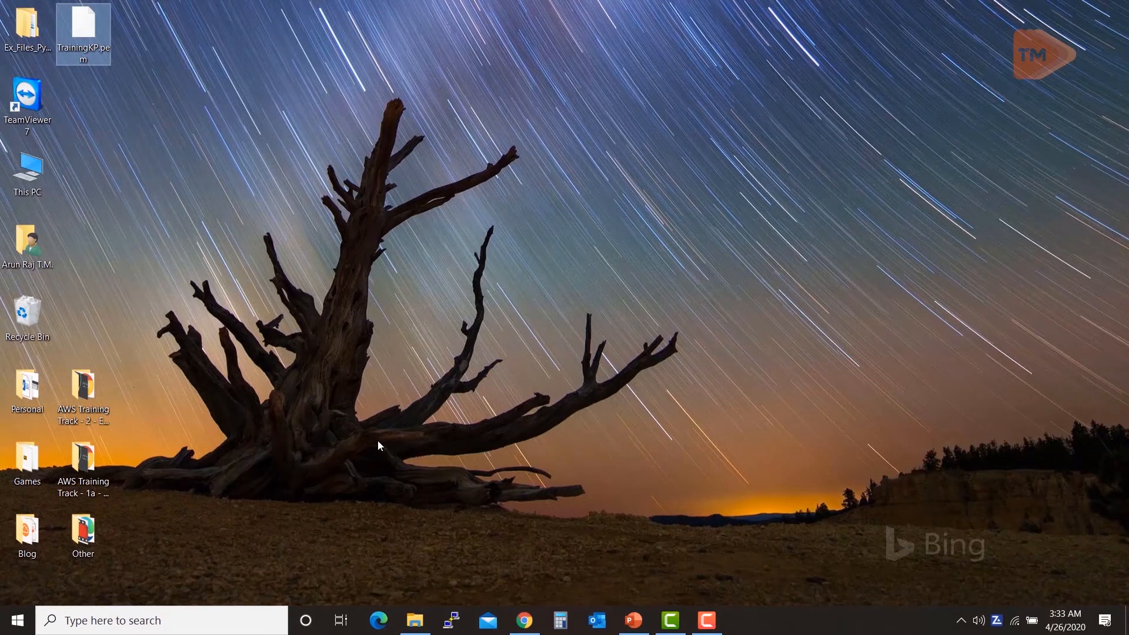
pyautogui.click(526, 625)
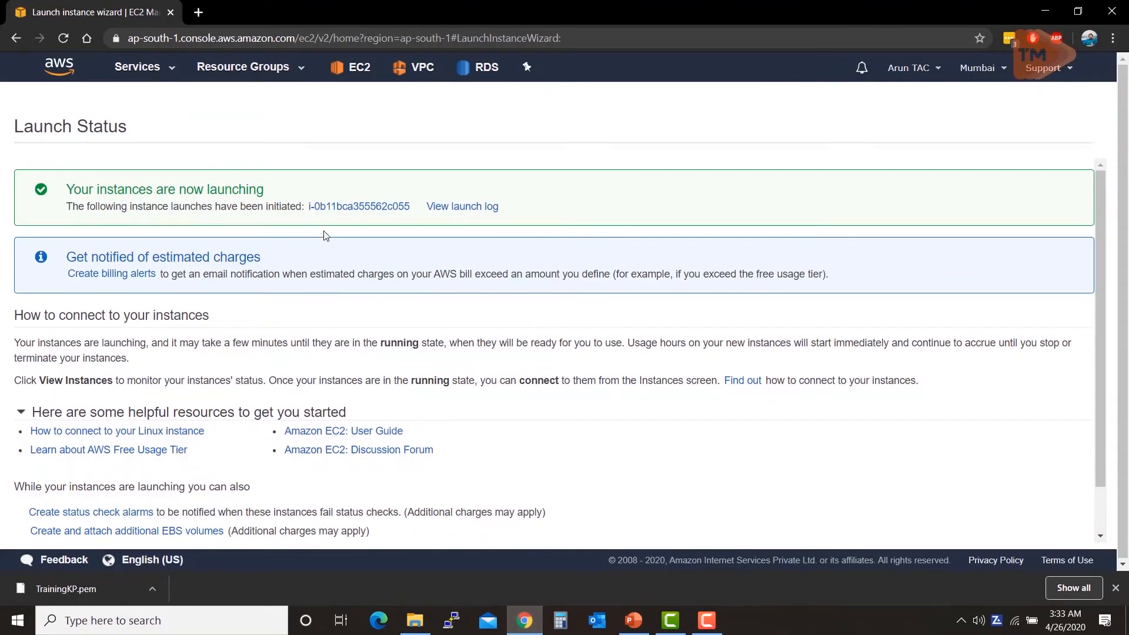
# Step: Open FirstEC2's full details, showing it running with public IP 13.233.16.59
pyautogui.click(327, 212)
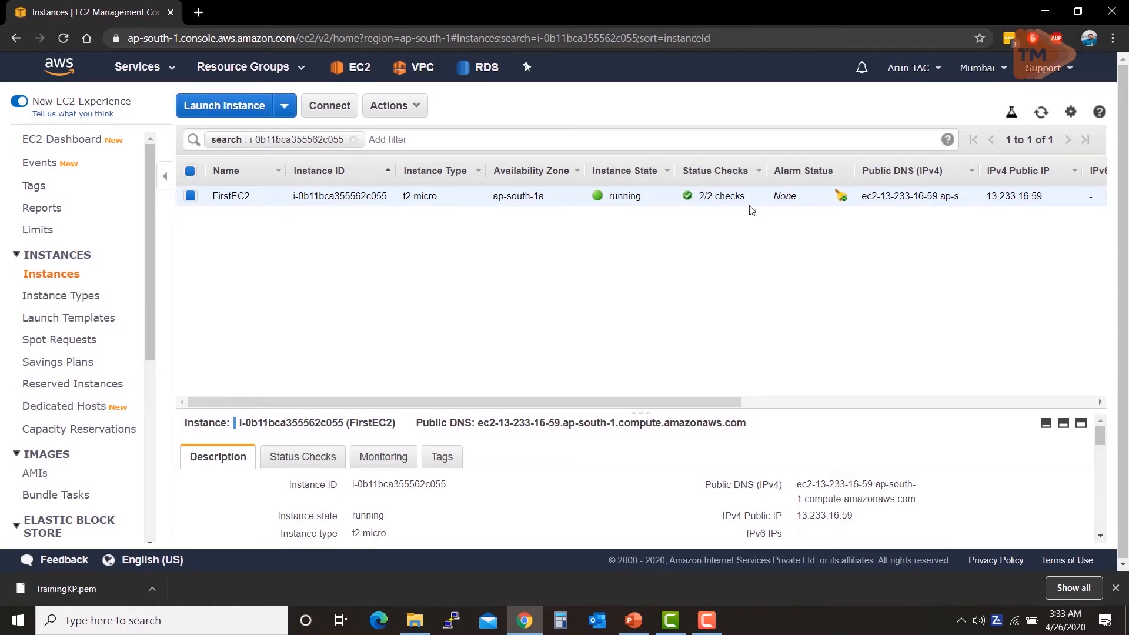
pyautogui.moveTo(723, 410); pyautogui.dragTo(757, 241)
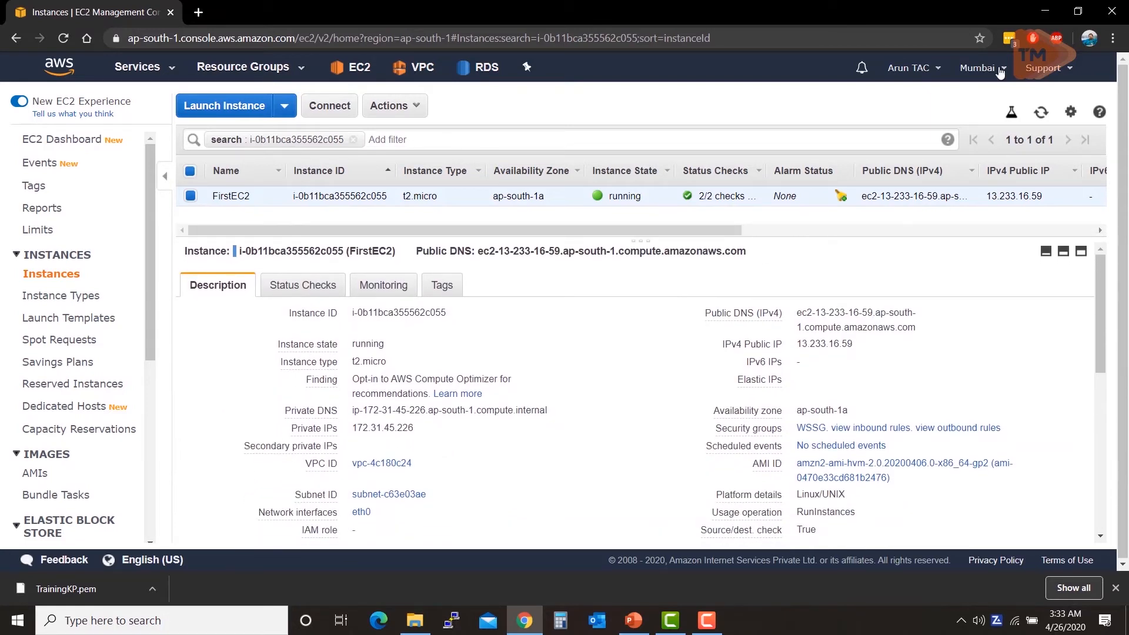
pyautogui.click(1047, 10)
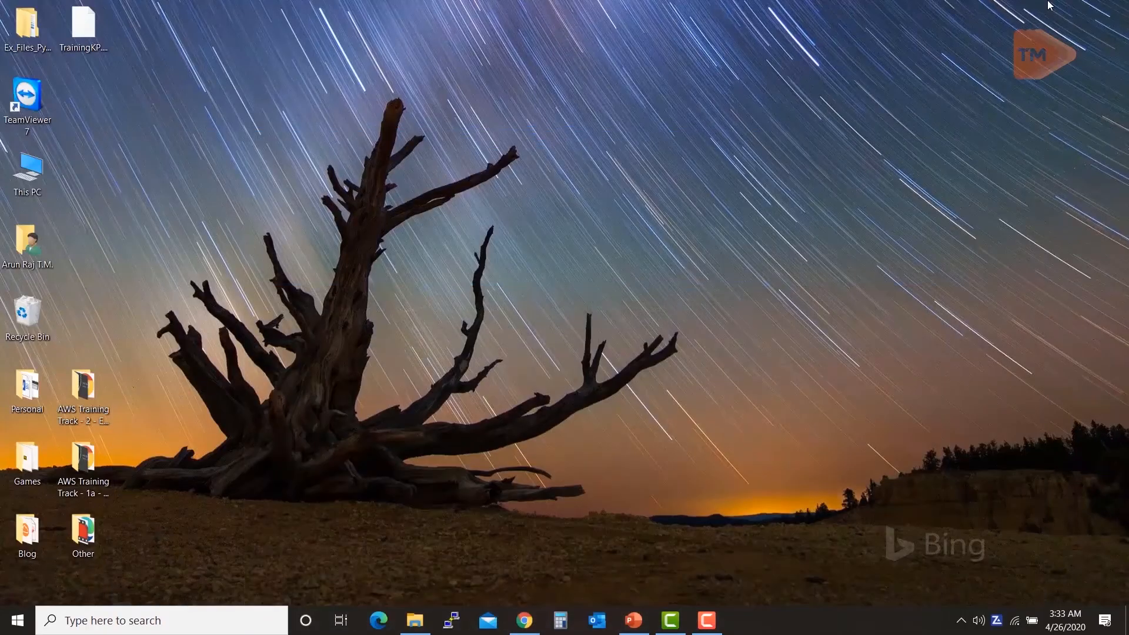
pyautogui.hotkey('alt', 'Tab')
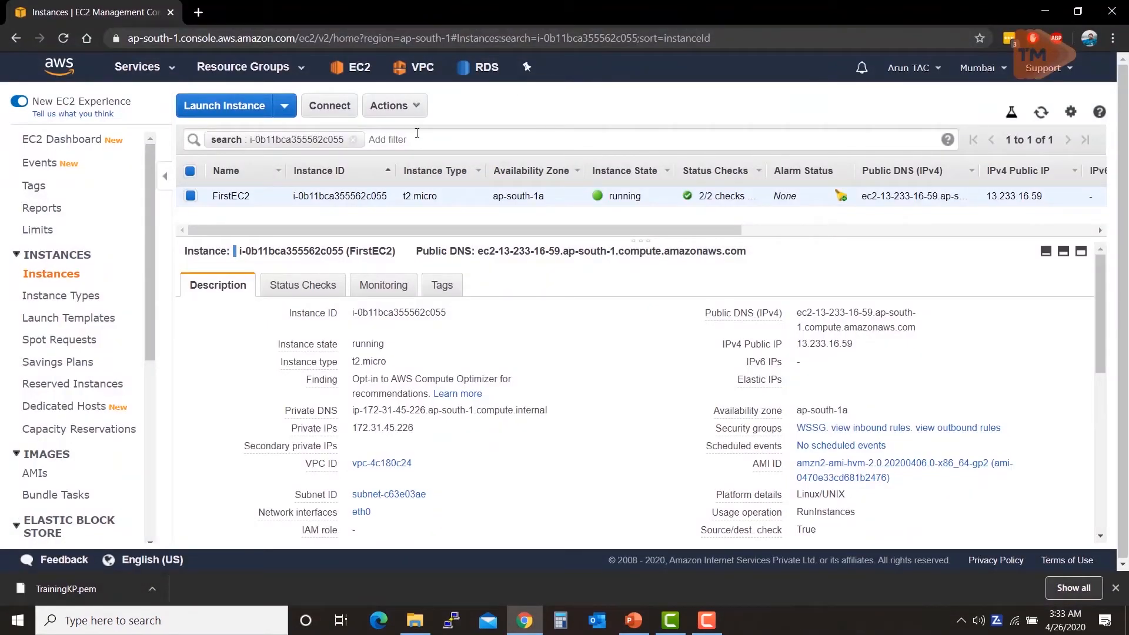
pyautogui.click(408, 108)
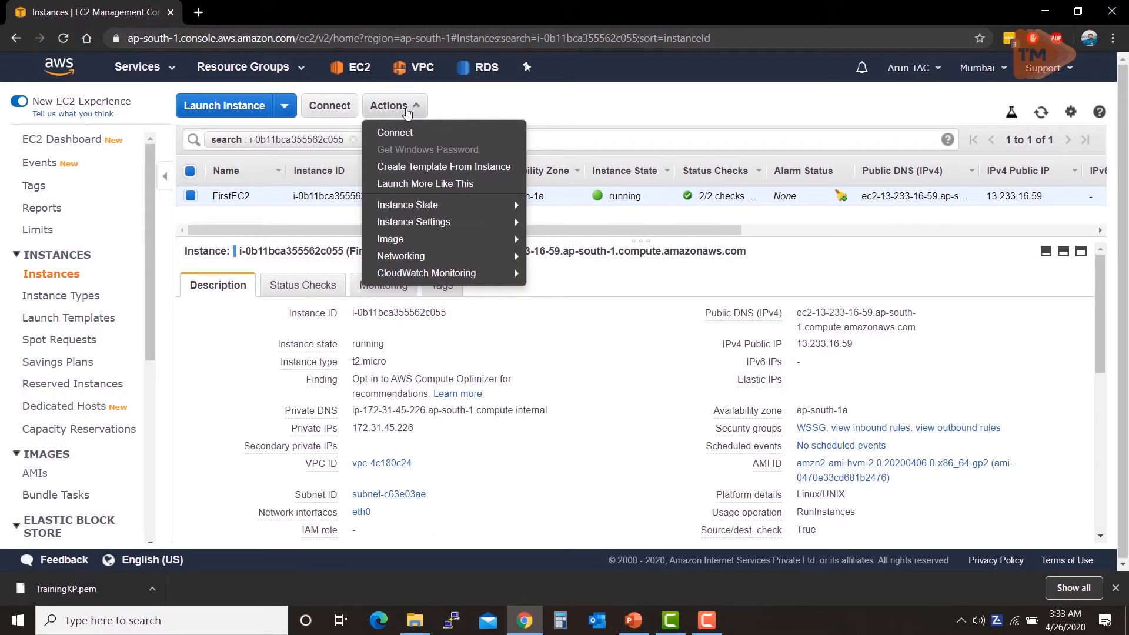
# Step: Connect to FirstEC2 through EC2 Instance Connect as ec2-user after reviewing the SSH client and Session Manager options
pyautogui.click(398, 134)
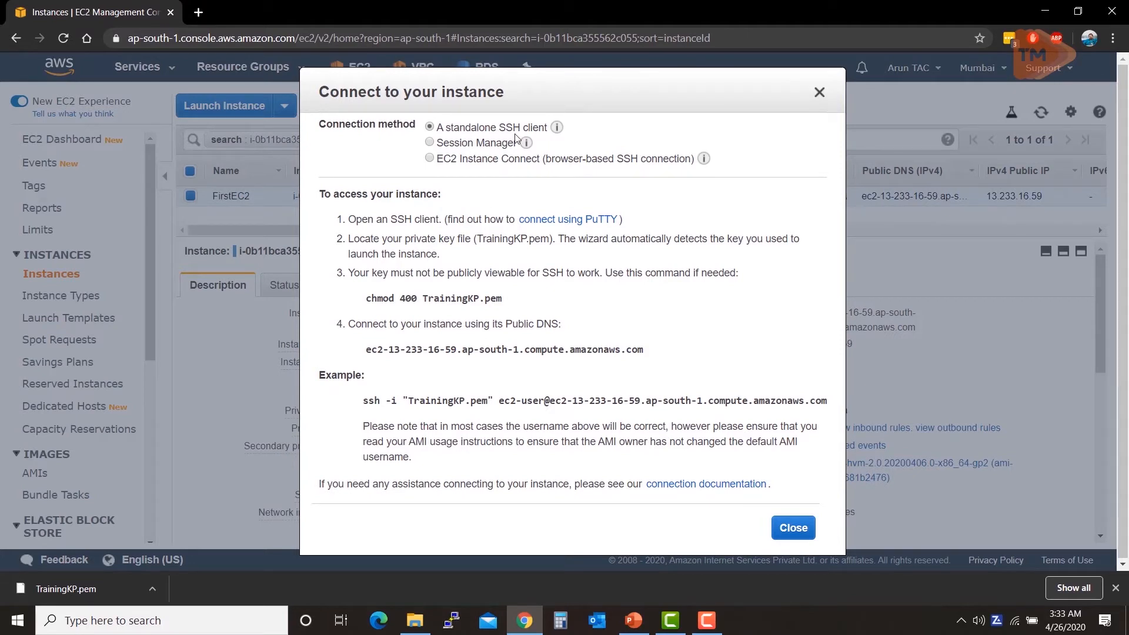
pyautogui.moveTo(553, 134)
pyautogui.click(431, 144)
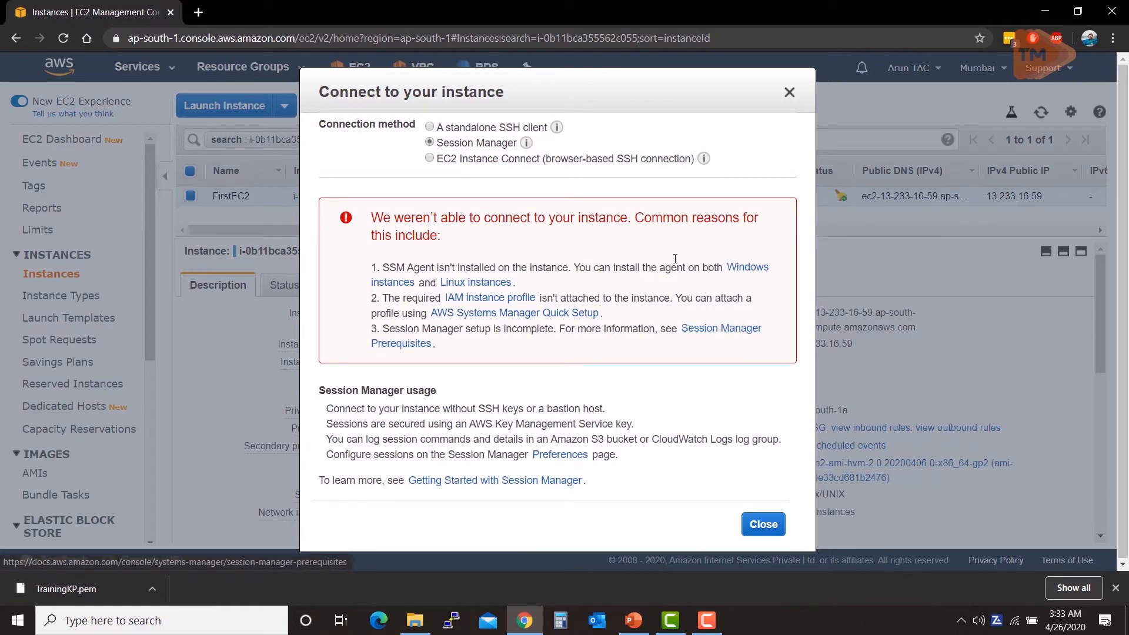
pyautogui.click(430, 158)
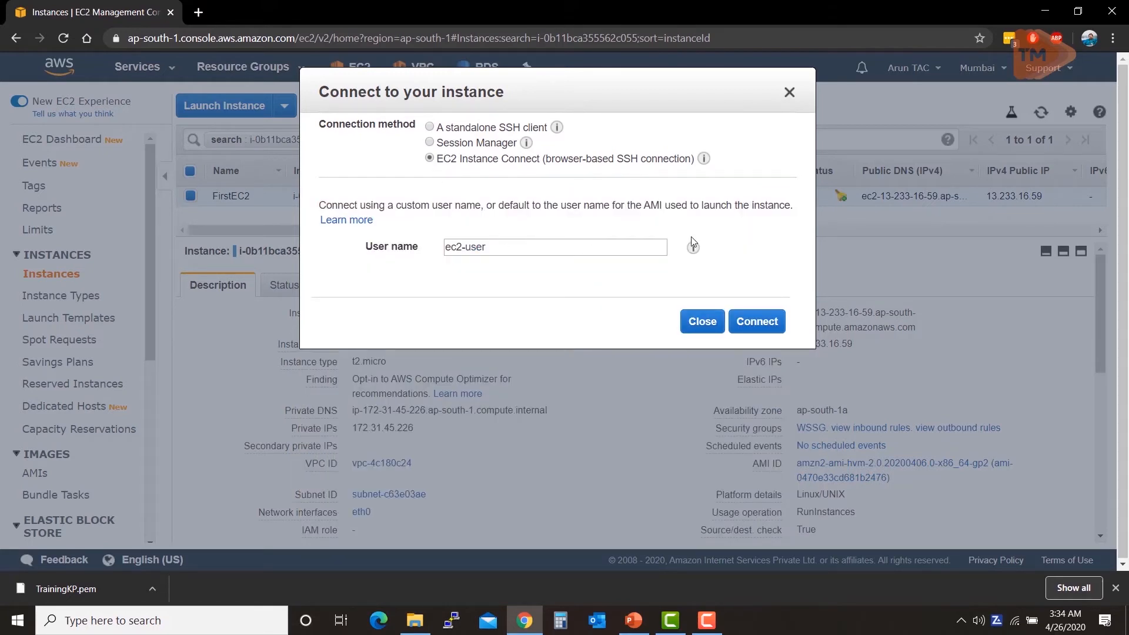
pyautogui.click(759, 323)
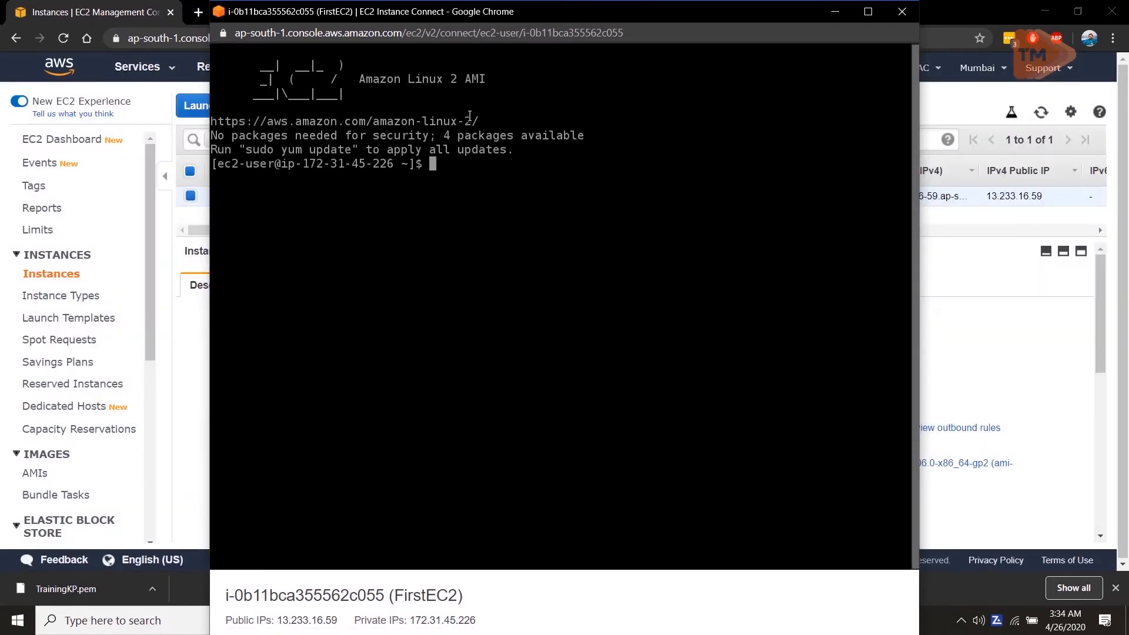
# Step: Close the Instance Connect window after checking its Amazon Linux 2 prompt
pyautogui.click(894, 15)
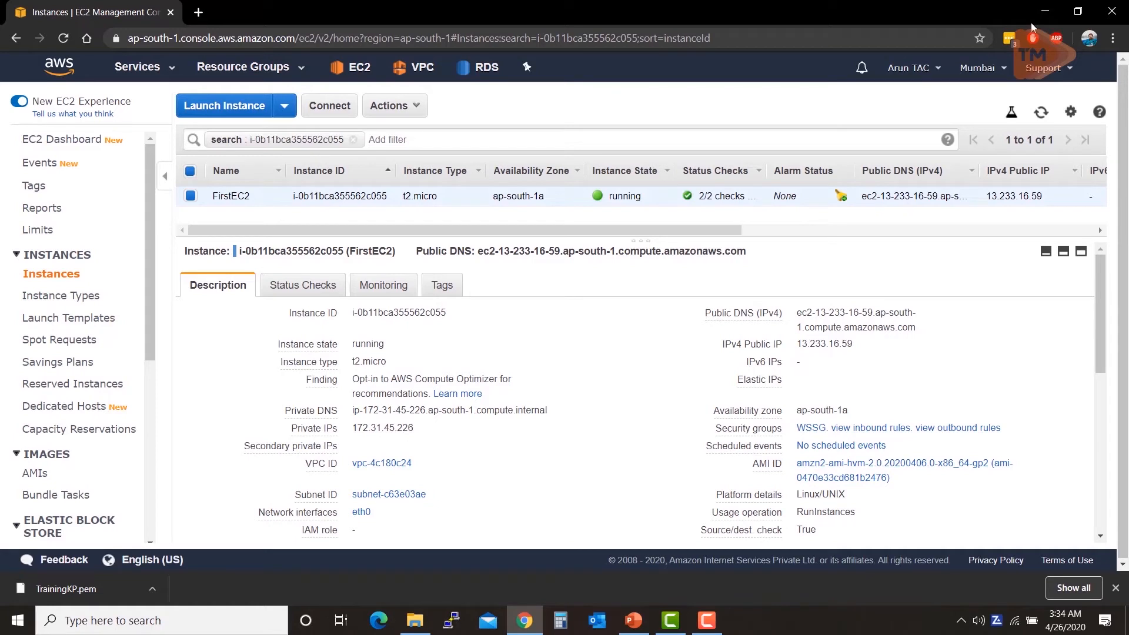
# Step: Launch PuTTYgen from a Start menu search for putty
pyautogui.click(1058, 11)
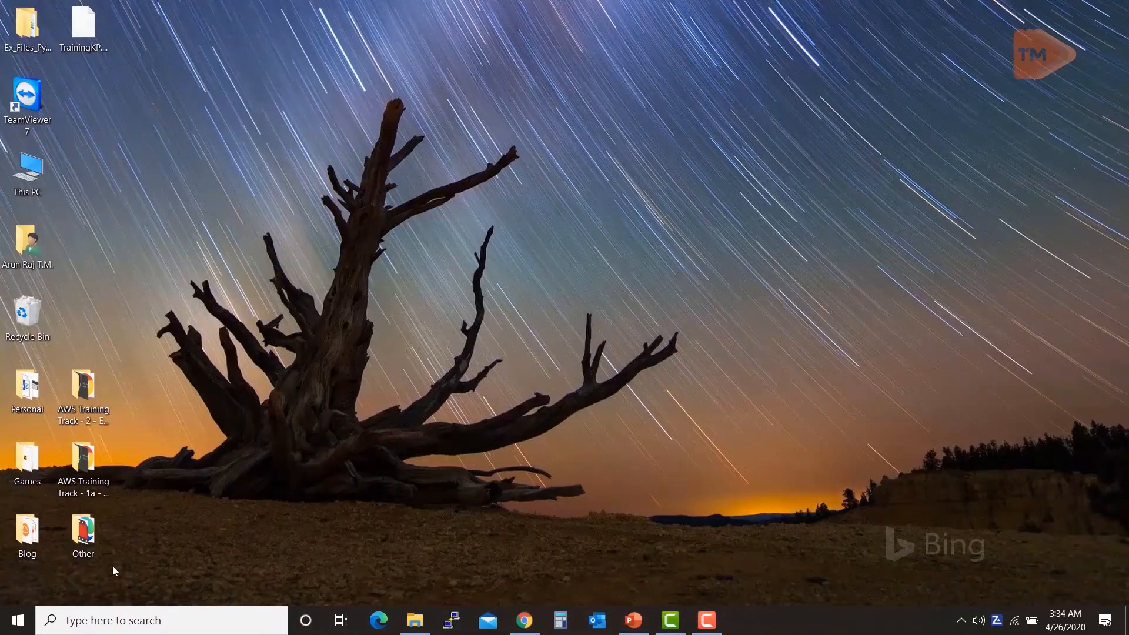
pyautogui.click(17, 620)
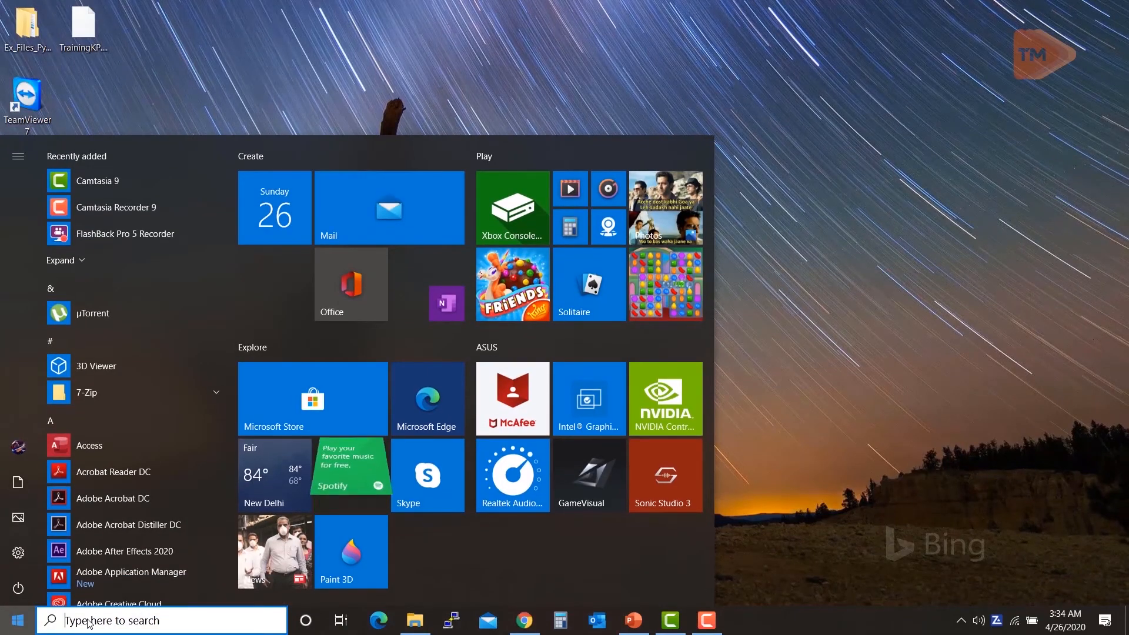
pyautogui.write('putty')
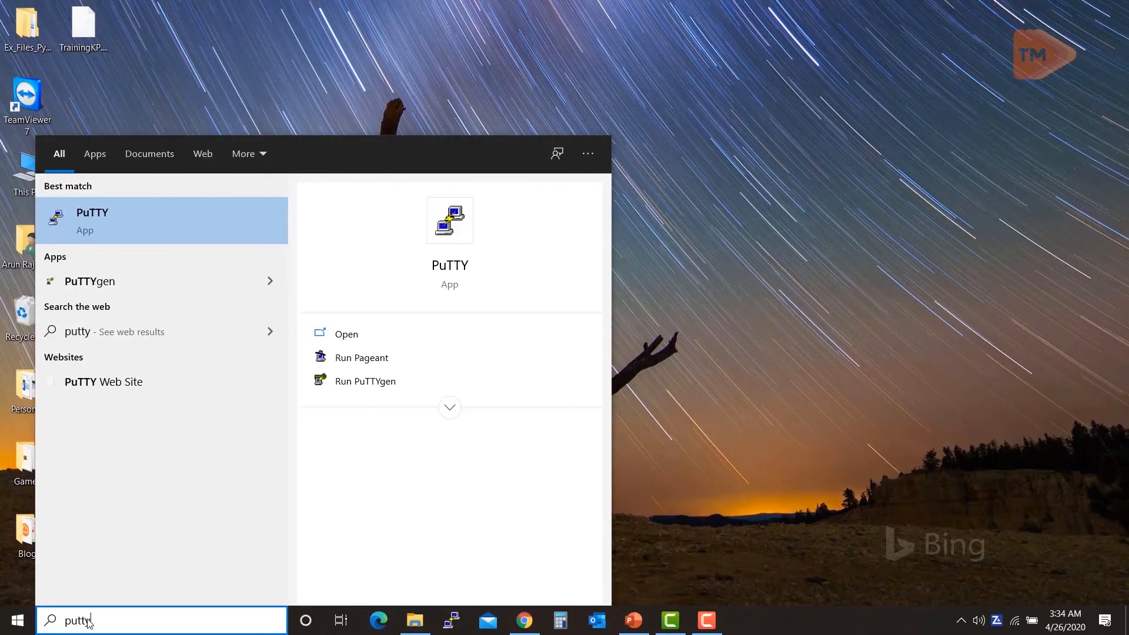
pyautogui.click(88, 278)
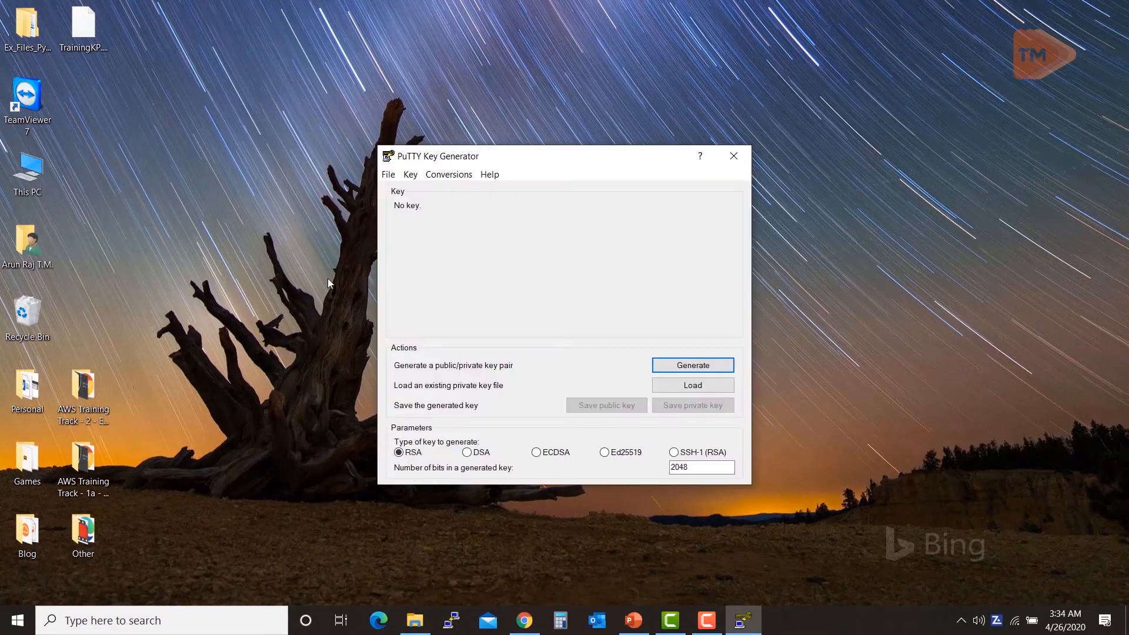
# Step: Import TrainingKP.pem from the desktop into PuTTYgen, listing all file types, and dismiss the notice
pyautogui.click(692, 387)
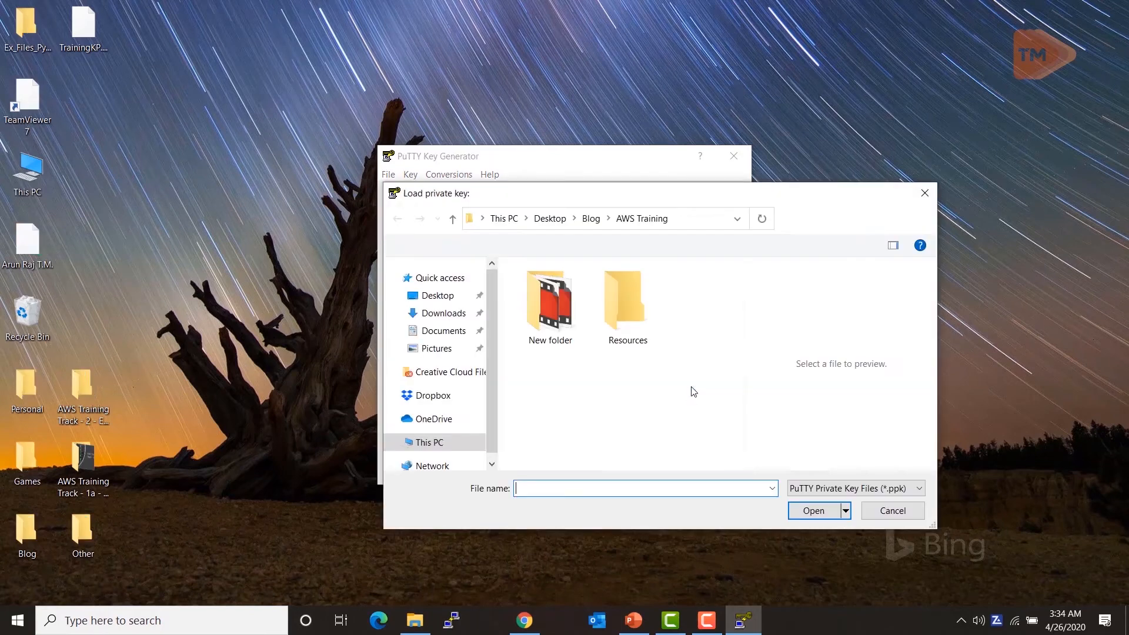
pyautogui.click(438, 295)
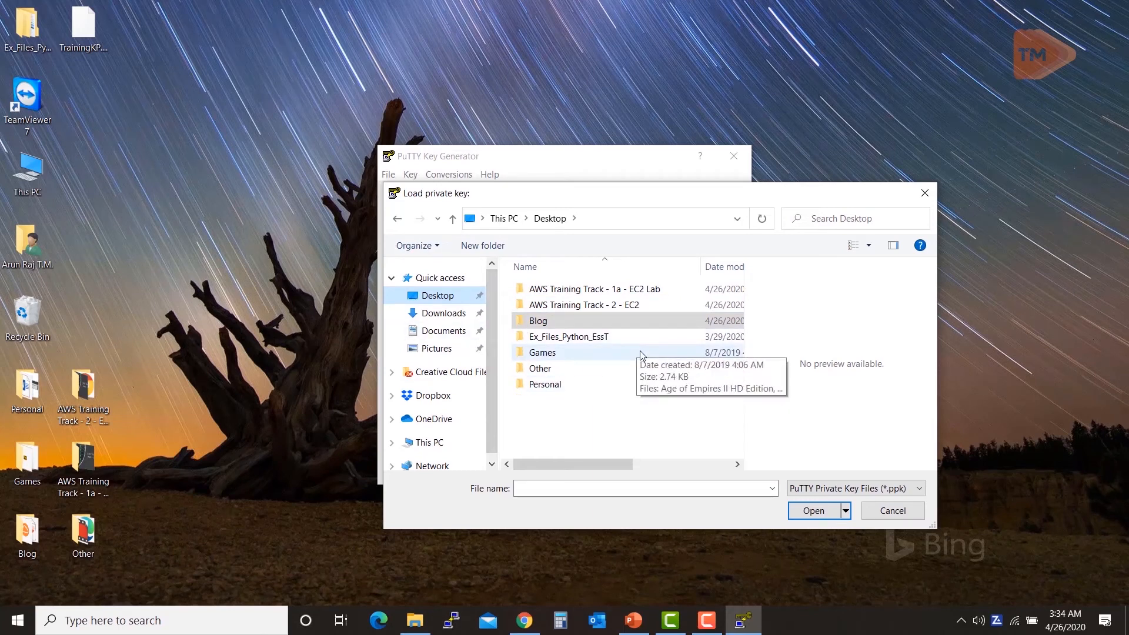
pyautogui.click(823, 490)
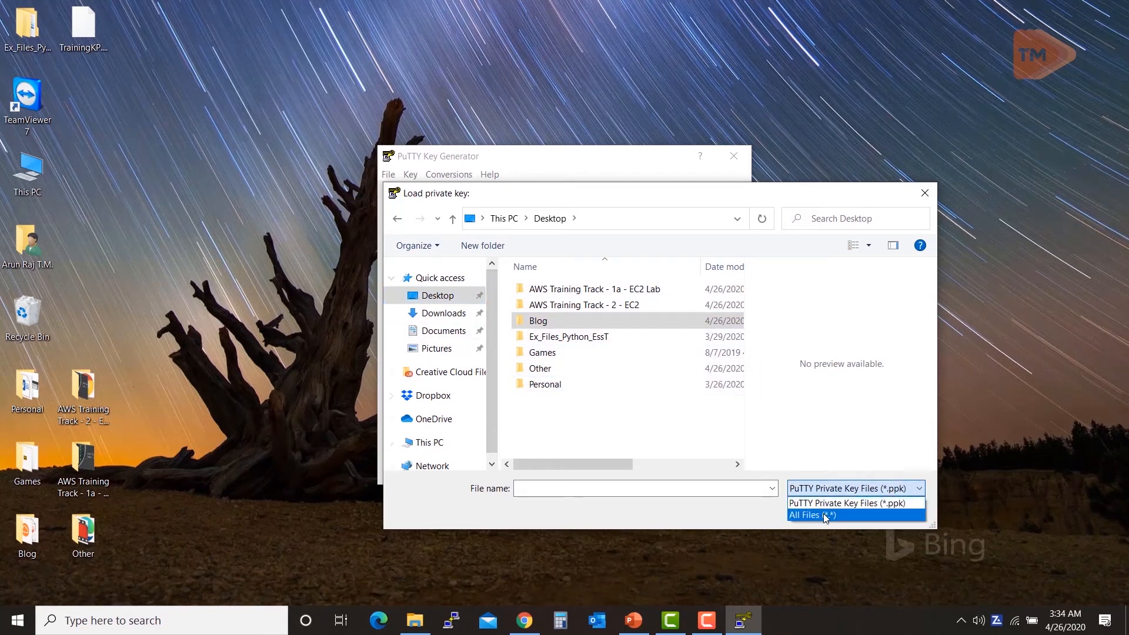
pyautogui.click(823, 513)
pyautogui.doubleClick(582, 401)
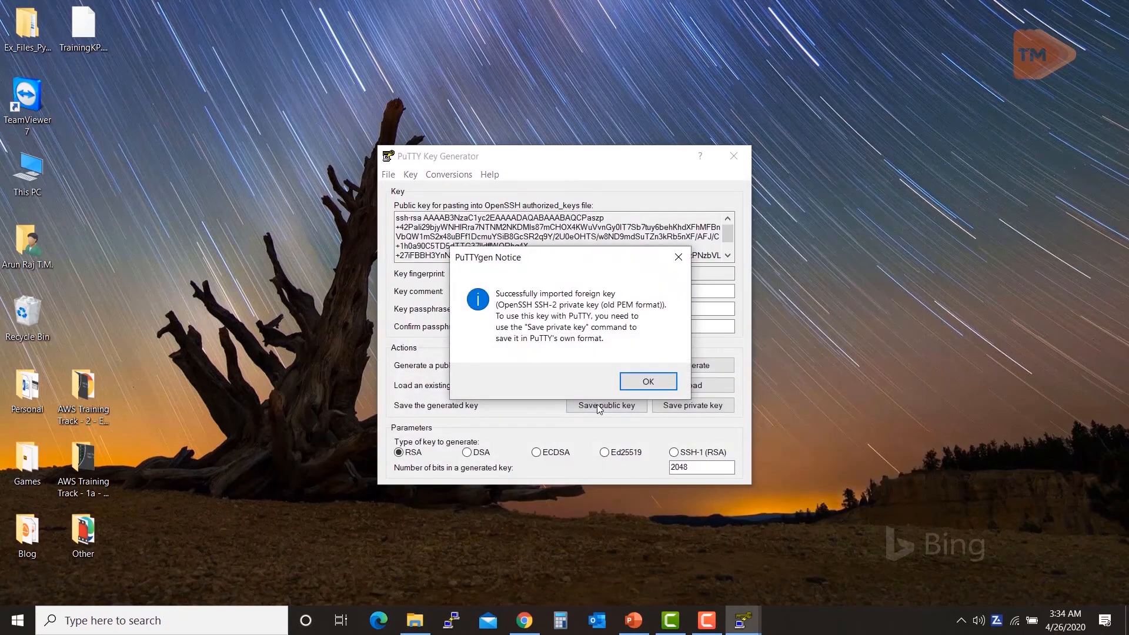
pyautogui.click(628, 381)
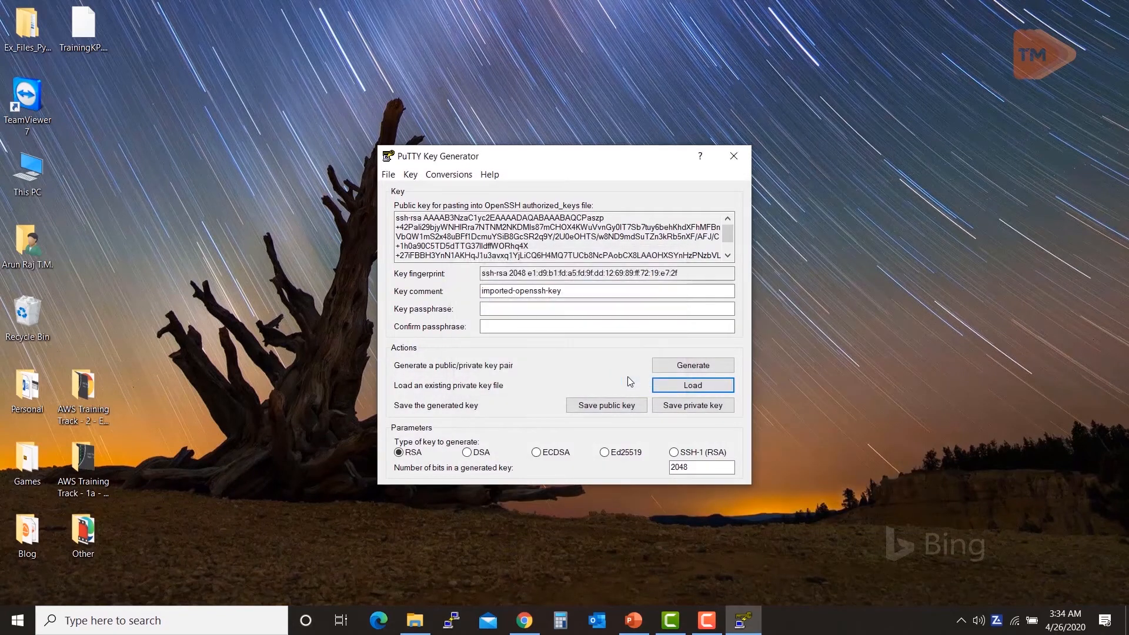
pyautogui.moveTo(435, 246); pyautogui.dragTo(415, 209)
pyautogui.click(432, 247)
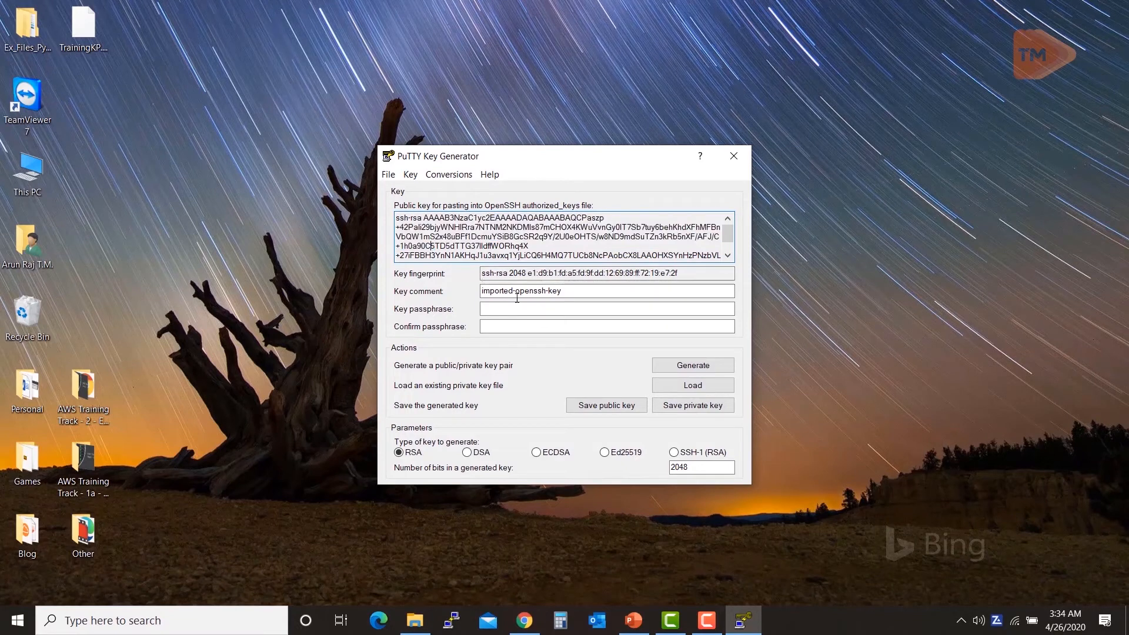
# Step: Save the key without a passphrase as TrainingKPPPK.ppk on the desktop
pyautogui.click(660, 407)
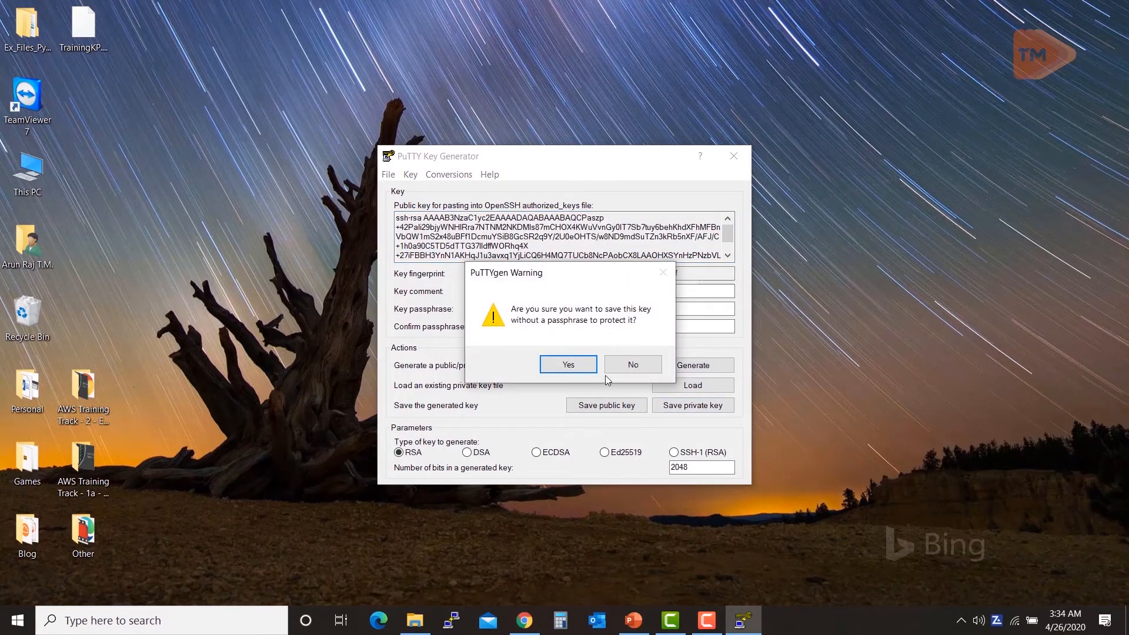
pyautogui.click(577, 369)
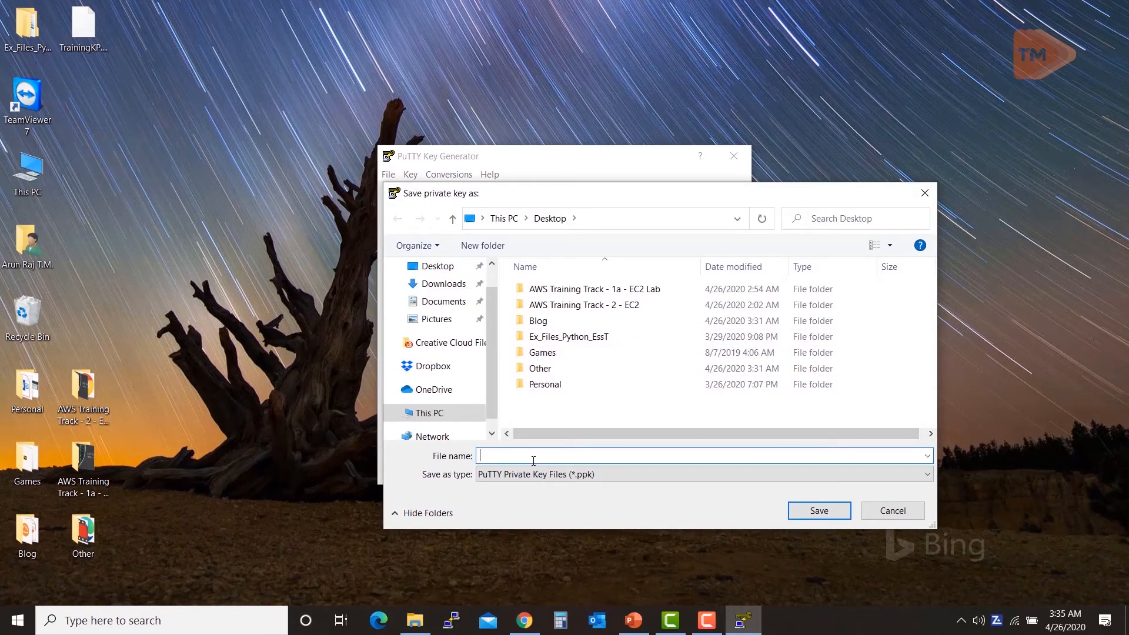
pyautogui.write('Training')
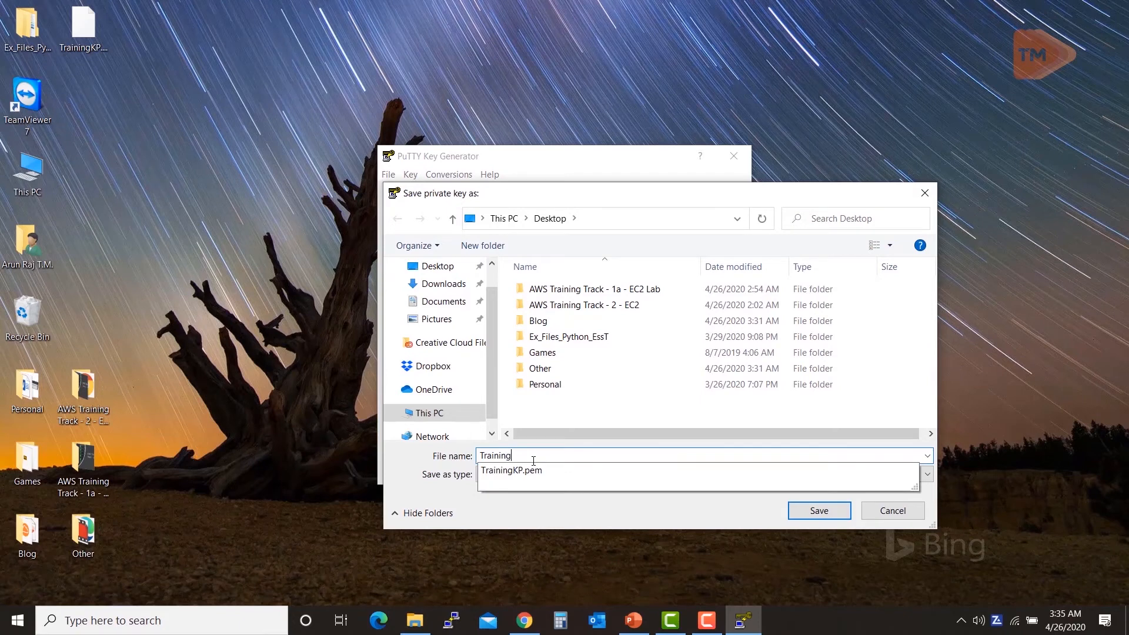
pyautogui.press('BackSpace')
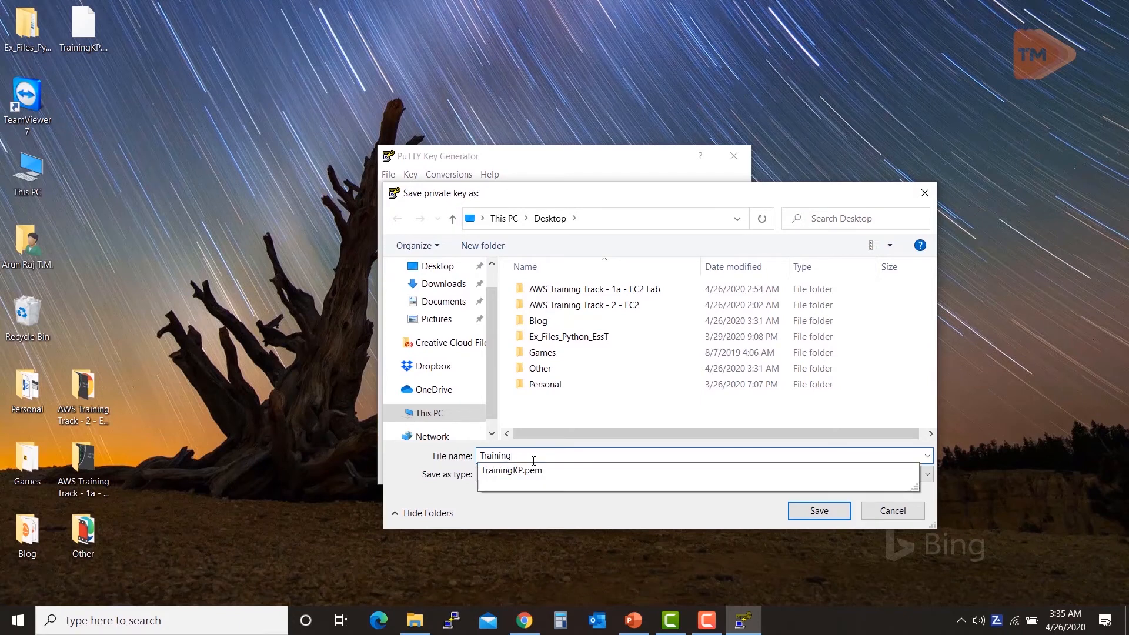
pyautogui.write('PP')
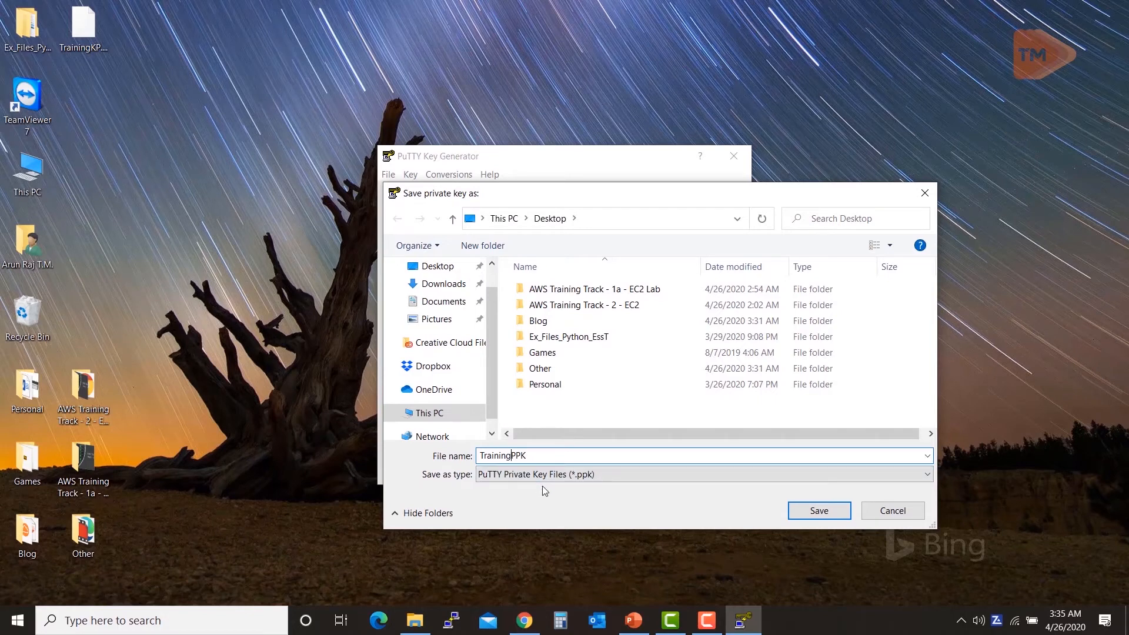
pyautogui.write('KP')
pyautogui.click(818, 511)
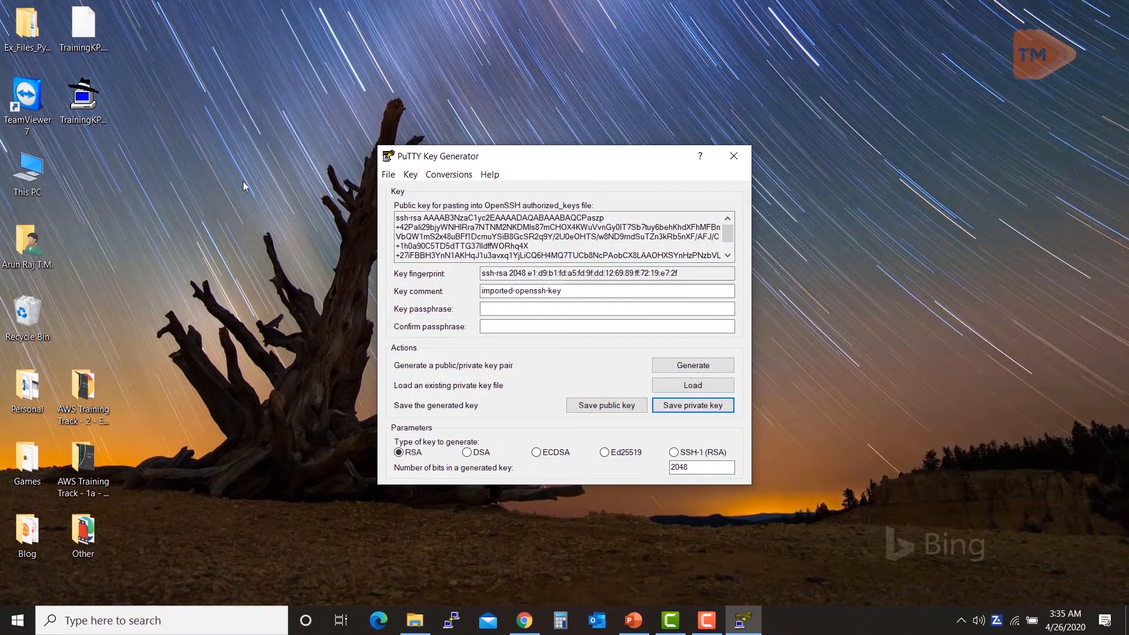
# Step: Close PuTTYgen and copy FirstEC2's public IP 13.233.16.59 from the Instances page
pyautogui.click(737, 151)
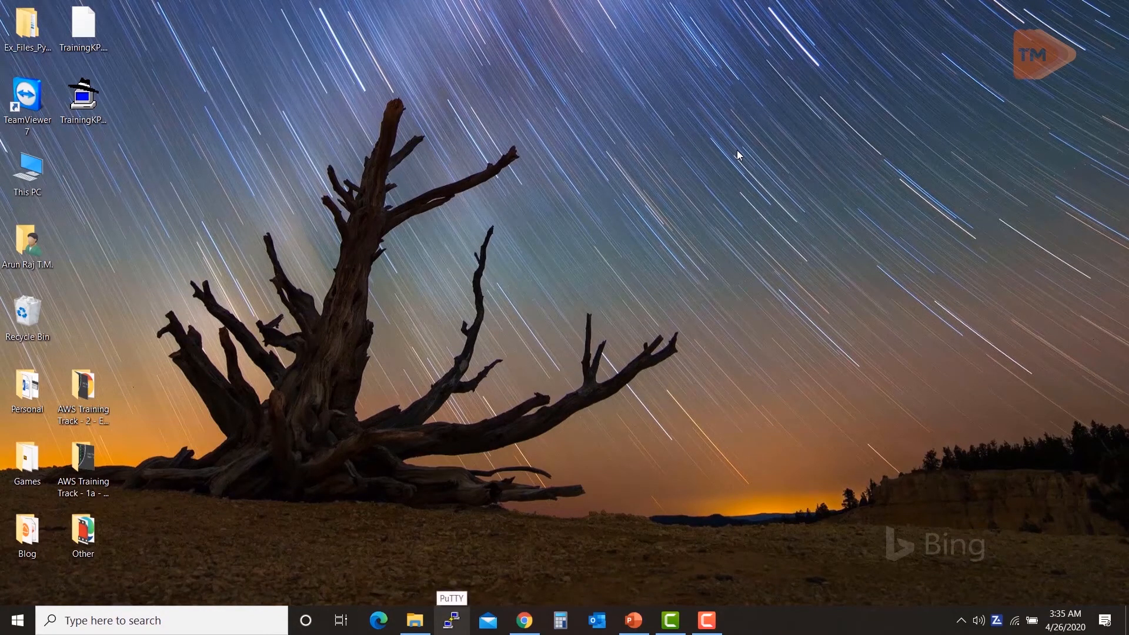
pyautogui.click(598, 582)
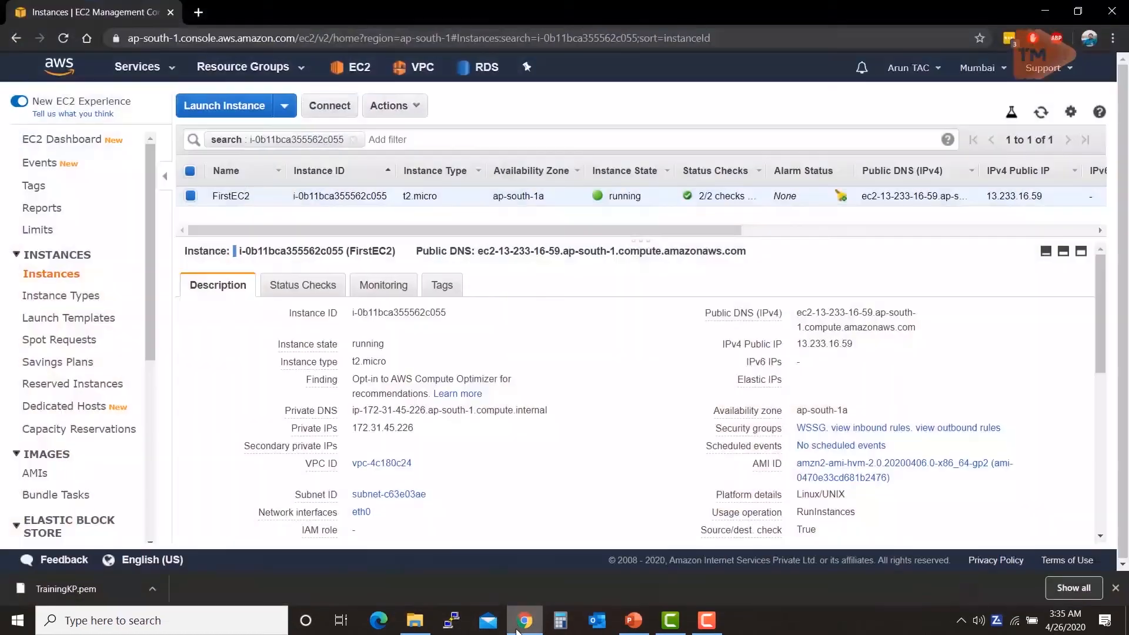
pyautogui.moveTo(861, 350)
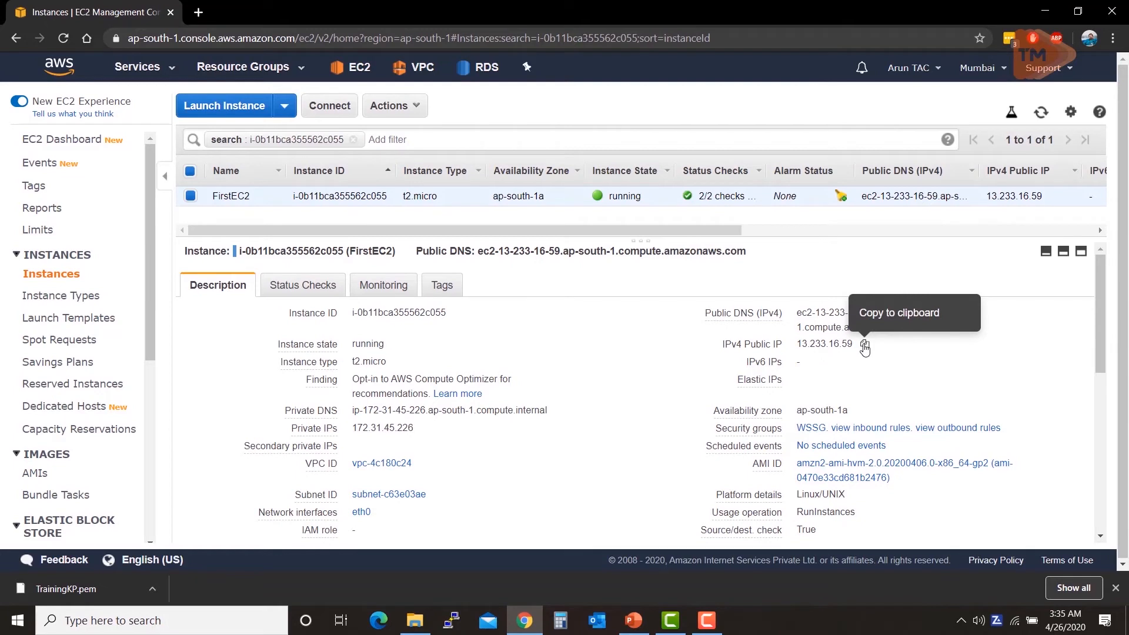
pyautogui.click(865, 348)
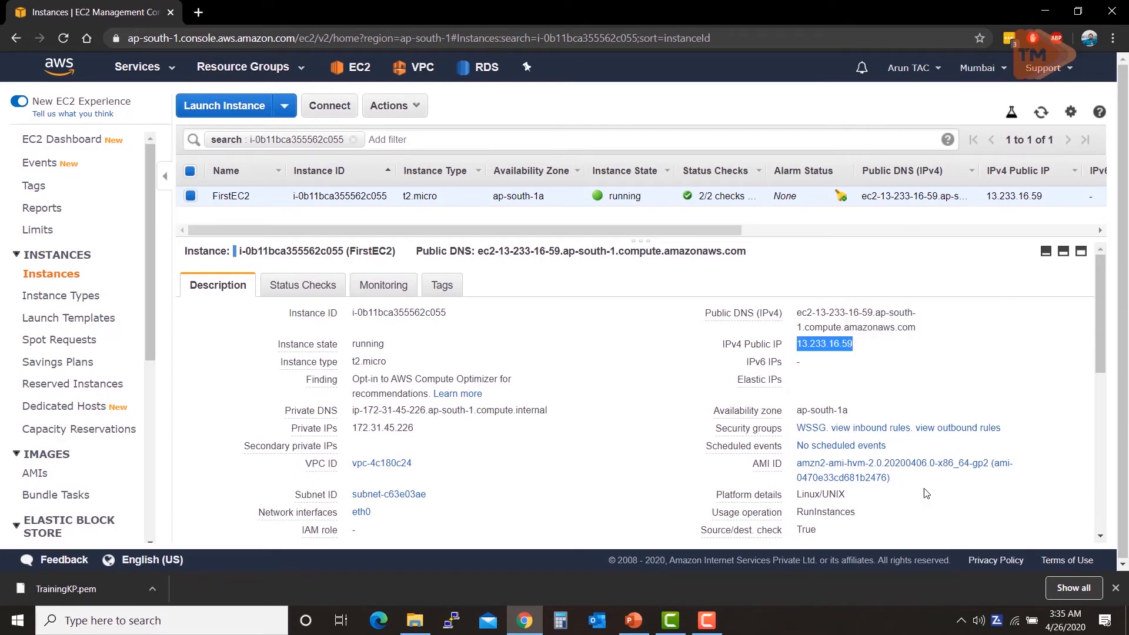
pyautogui.click(1044, 12)
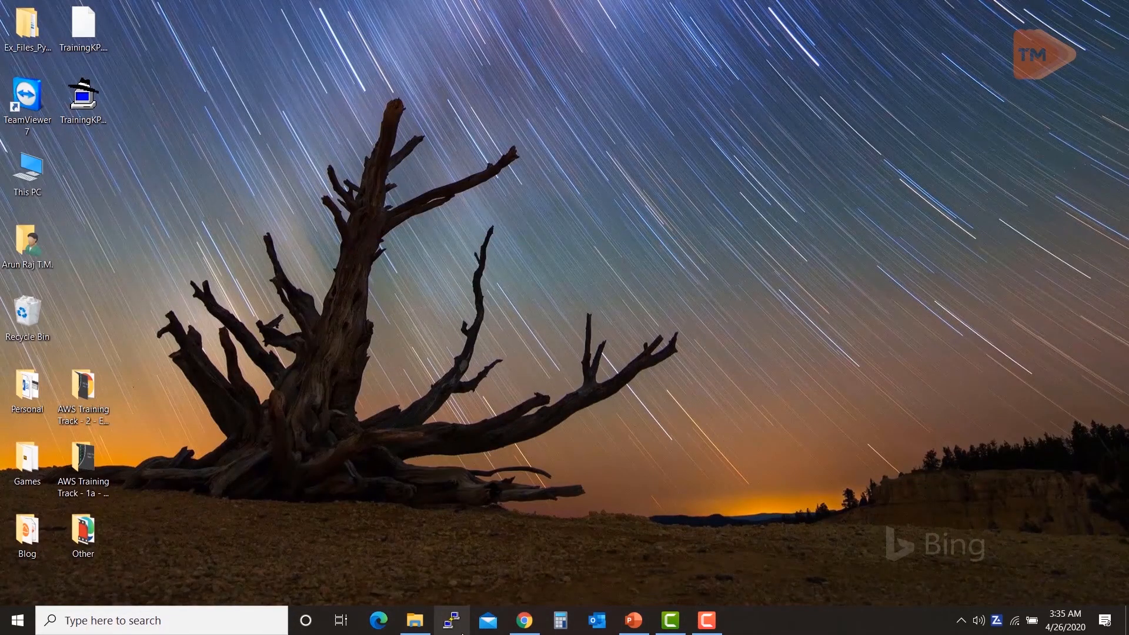
# Step: Set PuTTY's host to 13.233.16.59 and its SSH auth key to TrainingKPPPK.ppk on the desktop
pyautogui.click(464, 631)
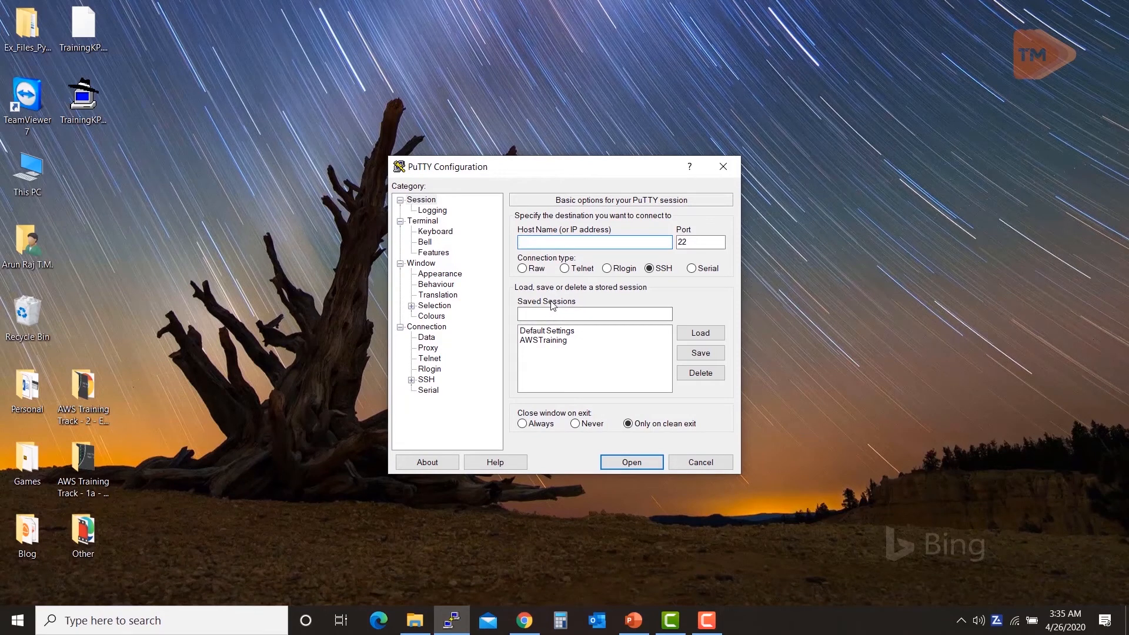
pyautogui.hotkey('ctrl', 'v')
pyautogui.click(411, 380)
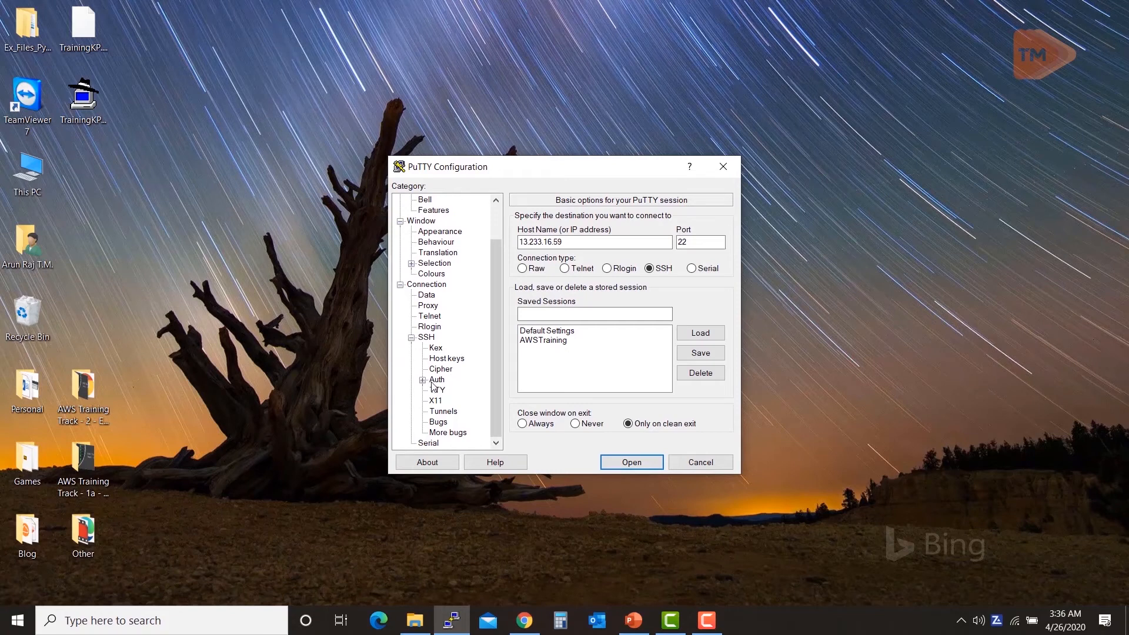
pyautogui.click(422, 381)
pyautogui.click(437, 381)
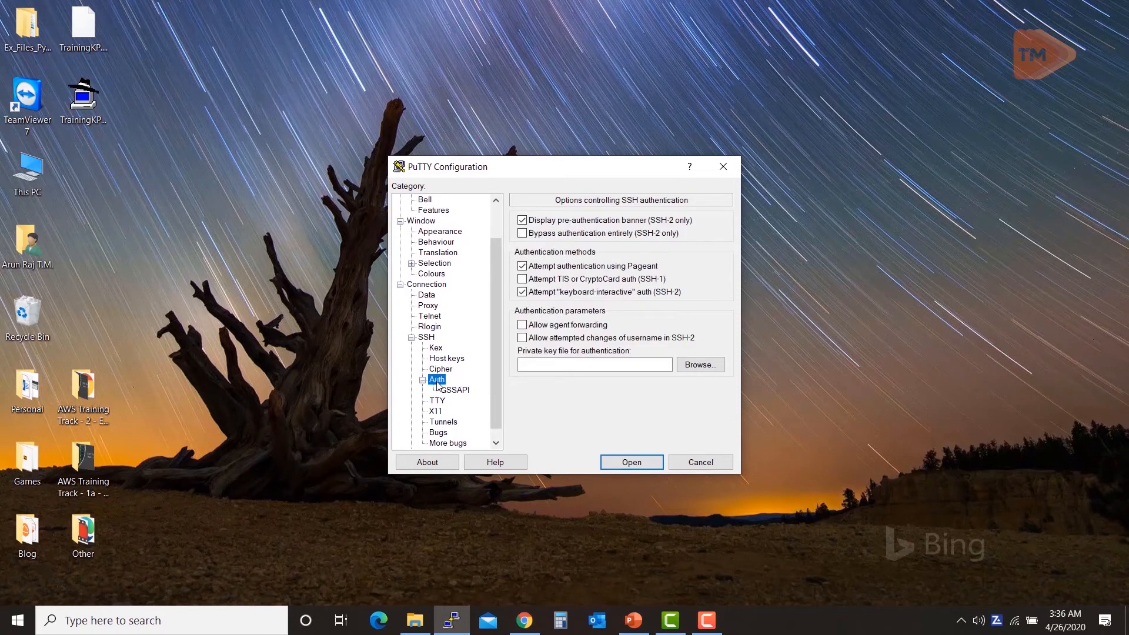
pyautogui.click(693, 366)
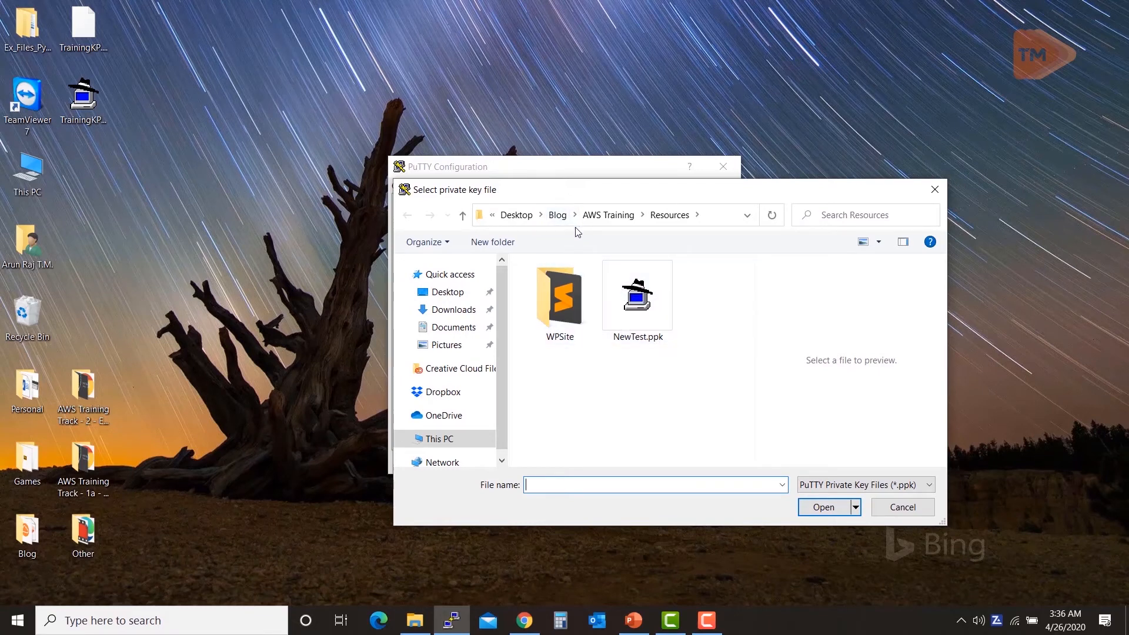
pyautogui.click(461, 294)
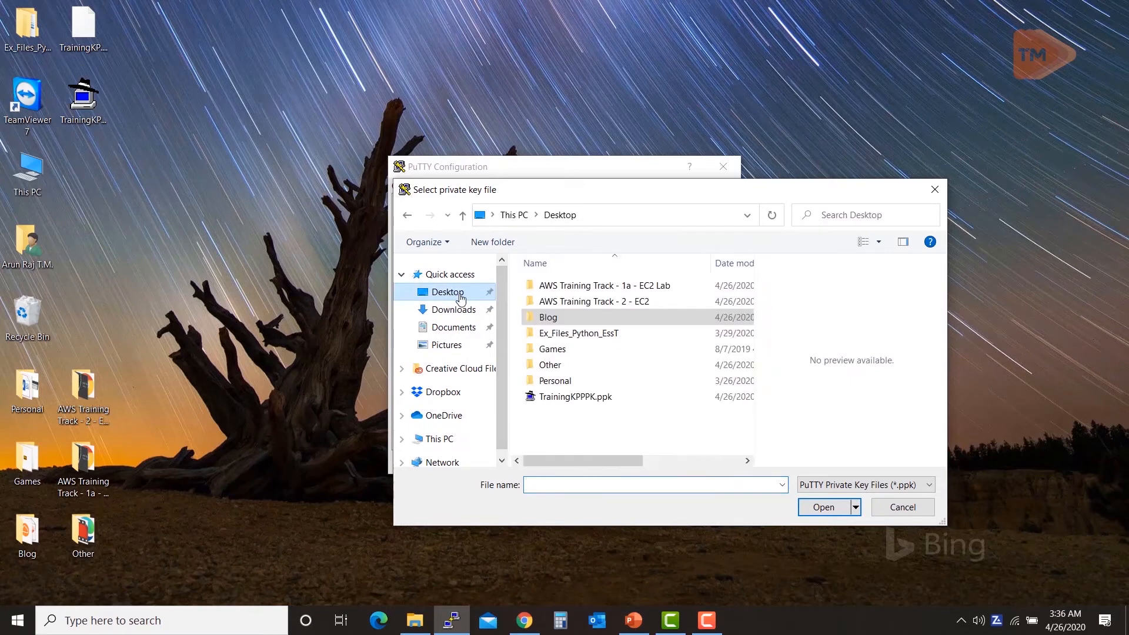
pyautogui.doubleClick(582, 399)
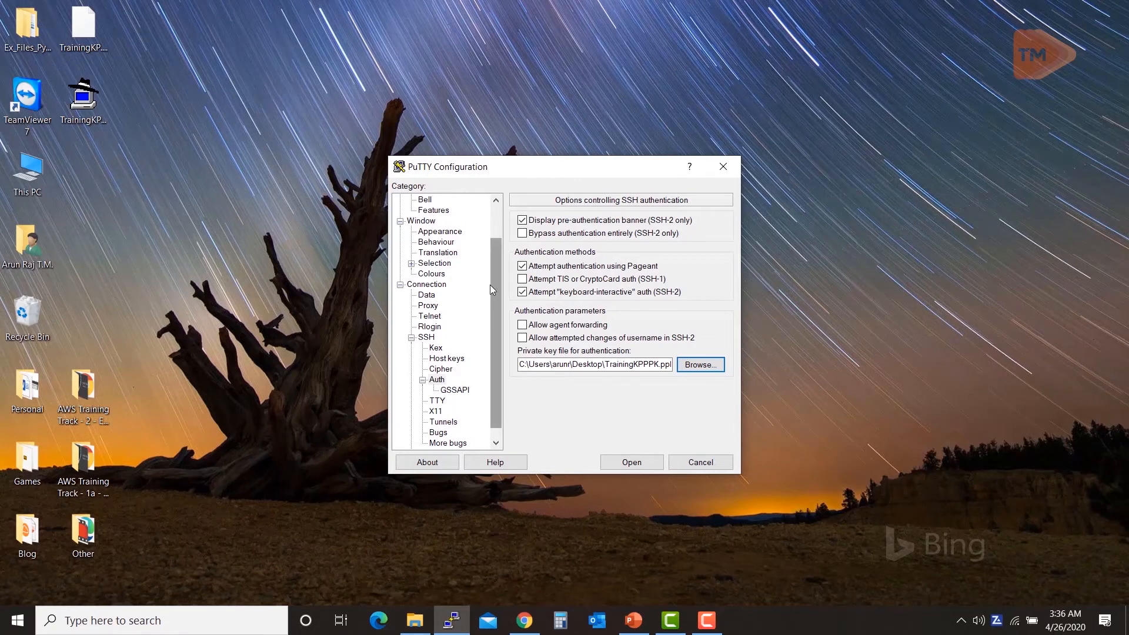
pyautogui.scroll(2, 495, 297)
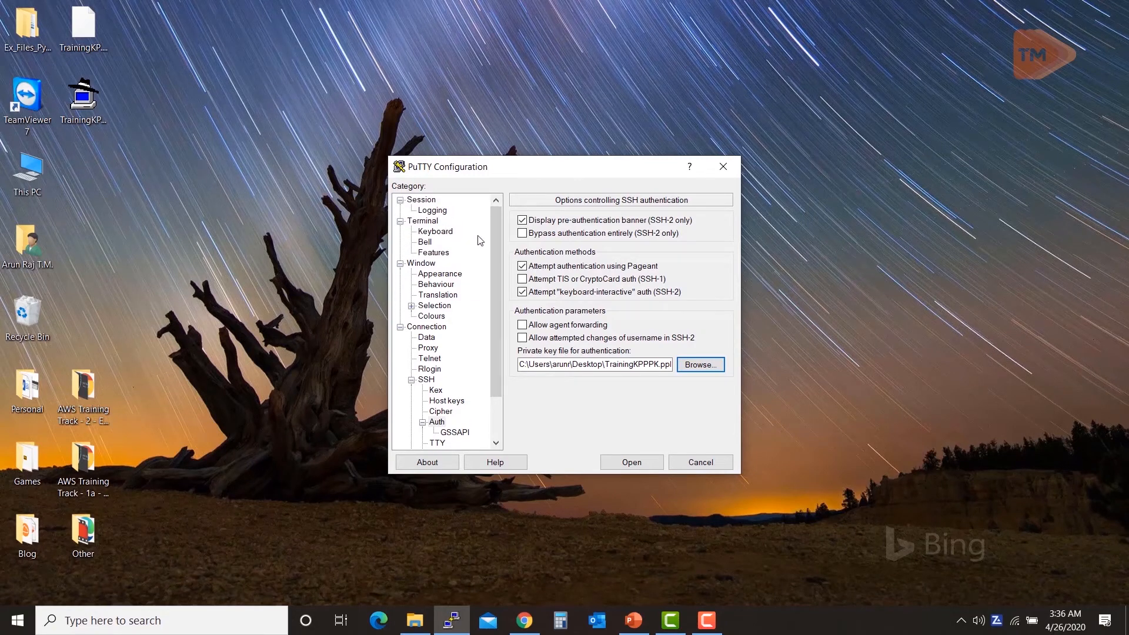
# Step: Store the 13.233.16.59 SSH configuration as the PuTTY saved session AWSNew
pyautogui.click(431, 199)
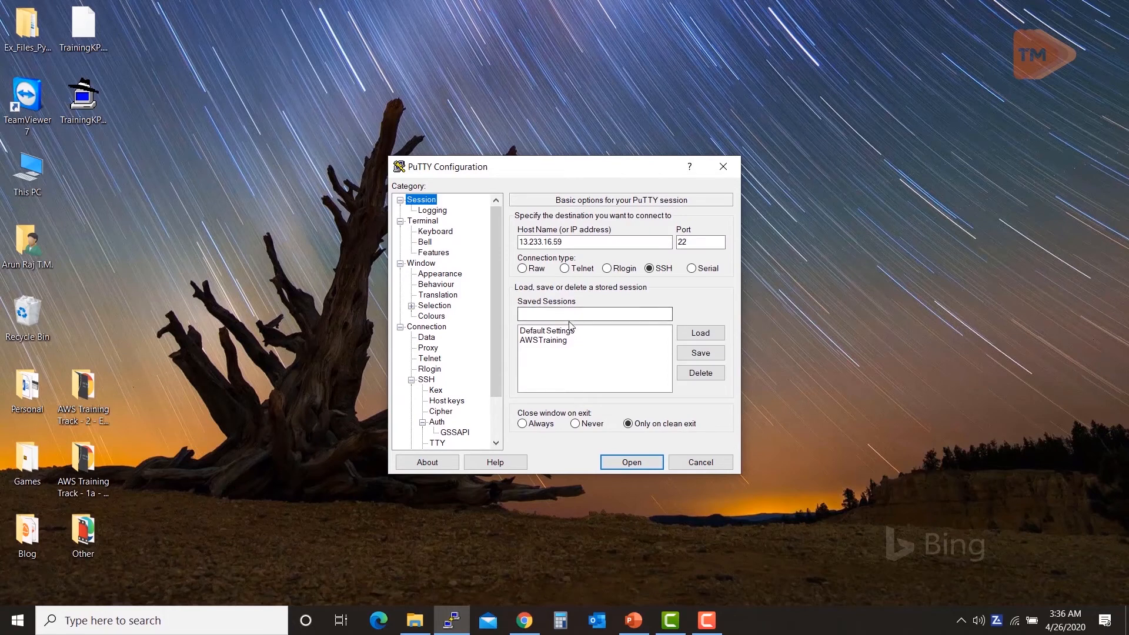
pyautogui.click(548, 314)
pyautogui.write('AWSNew')
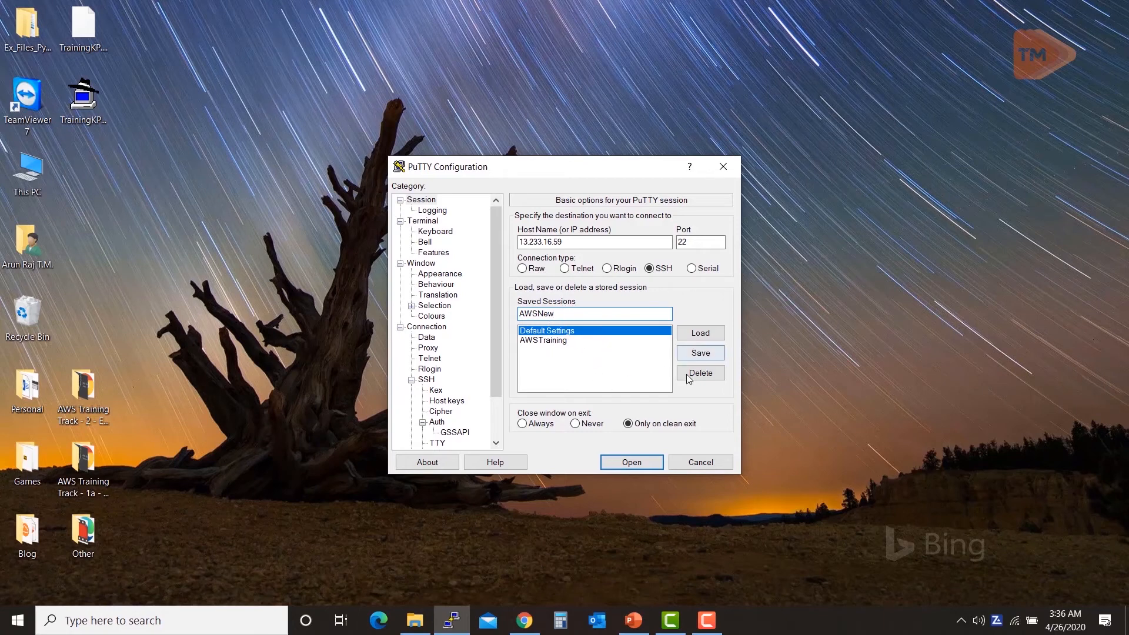
pyautogui.click(701, 354)
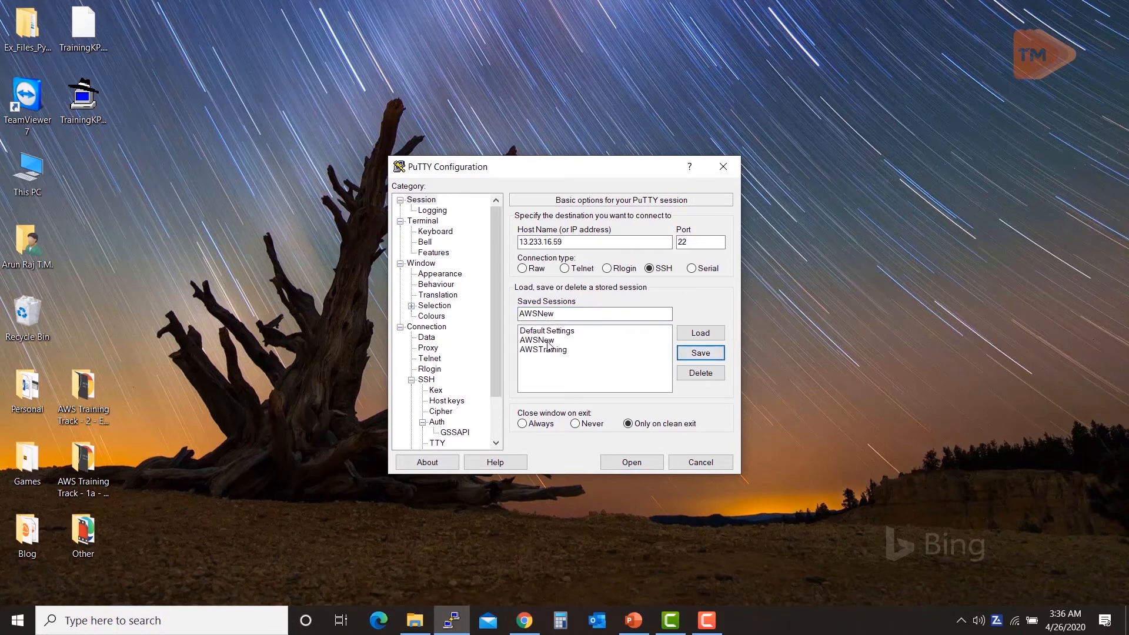
pyautogui.click(547, 341)
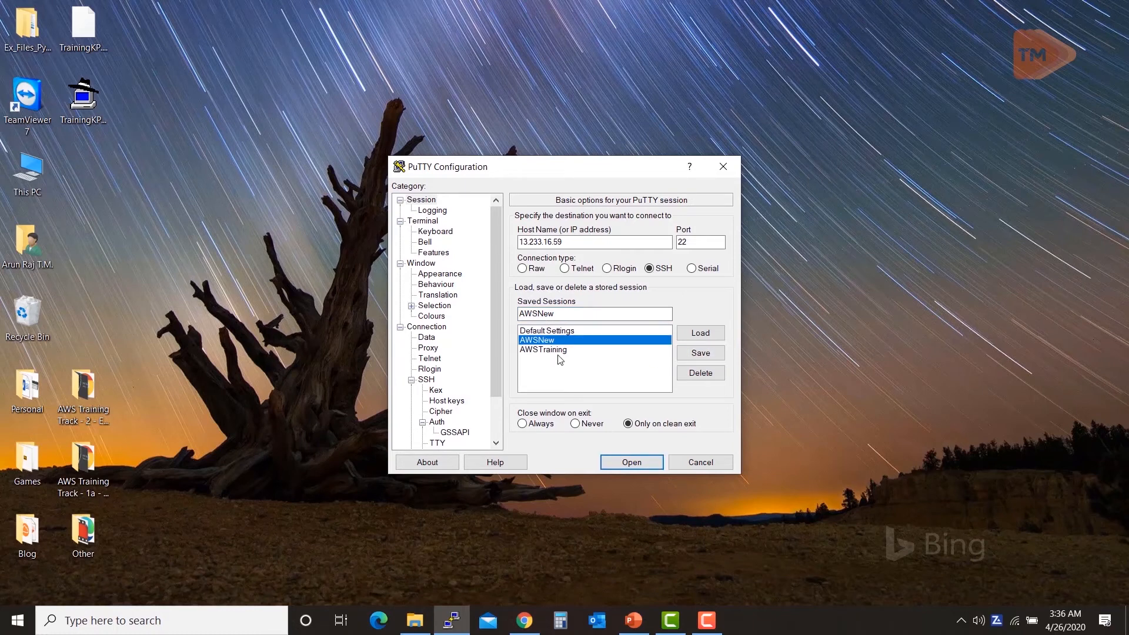
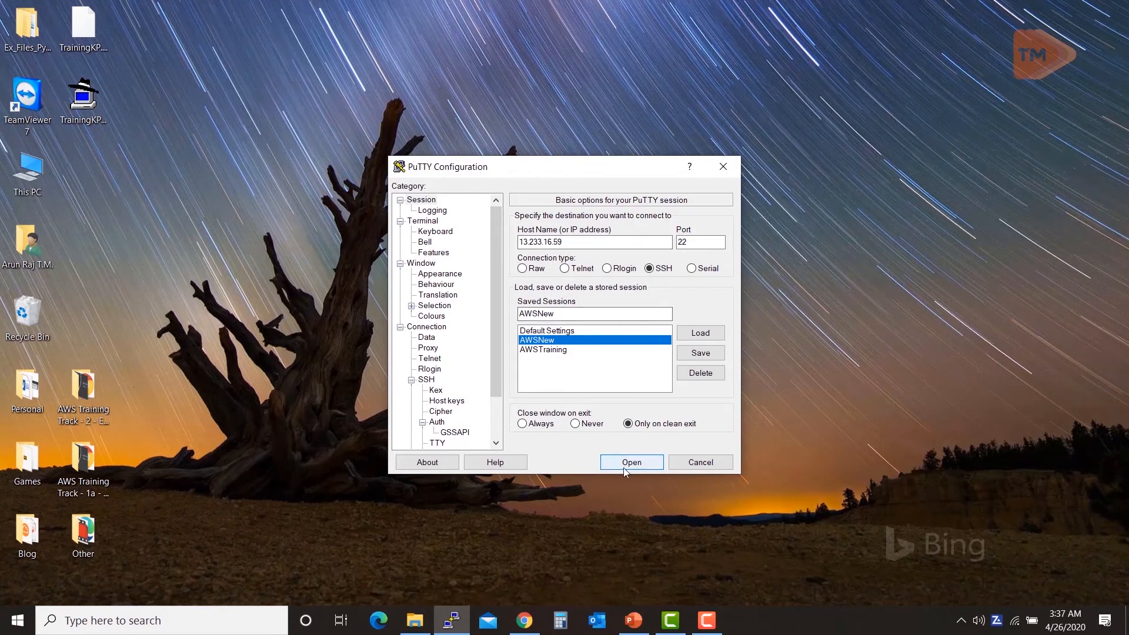
# Step: Connect PuTTY to 13.233.16.59, accept the server's host key and maximize the terminal
pyautogui.hotkey('alt', 'Tab')
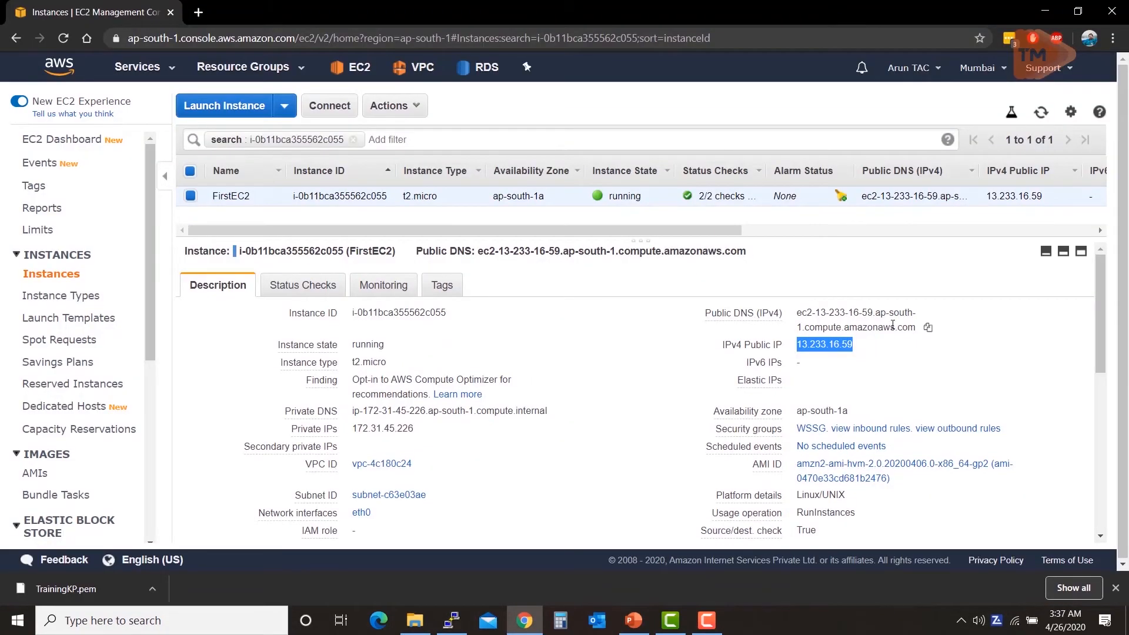
pyautogui.press('alt')
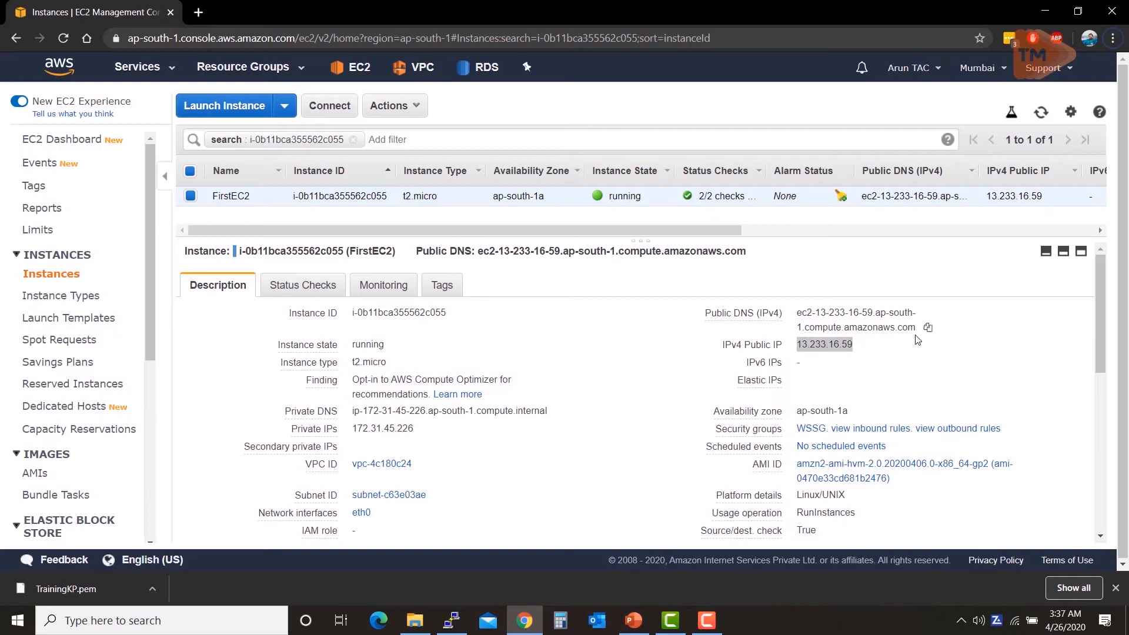
pyautogui.hotkey('alt', 'Tab')
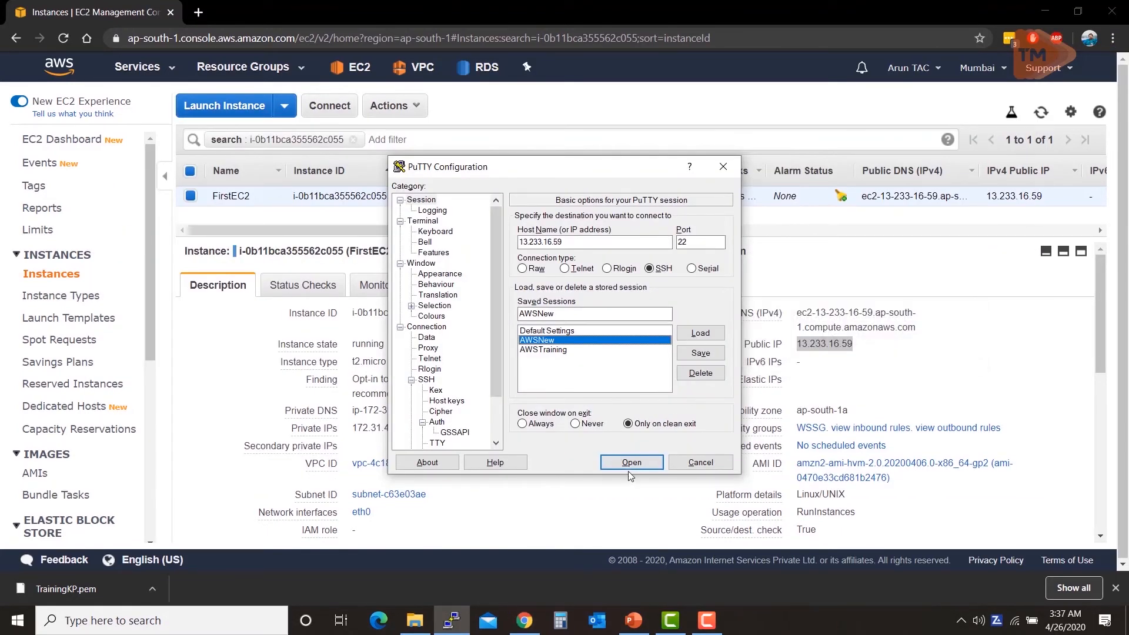
pyautogui.hotkey('alt', 'Tab')
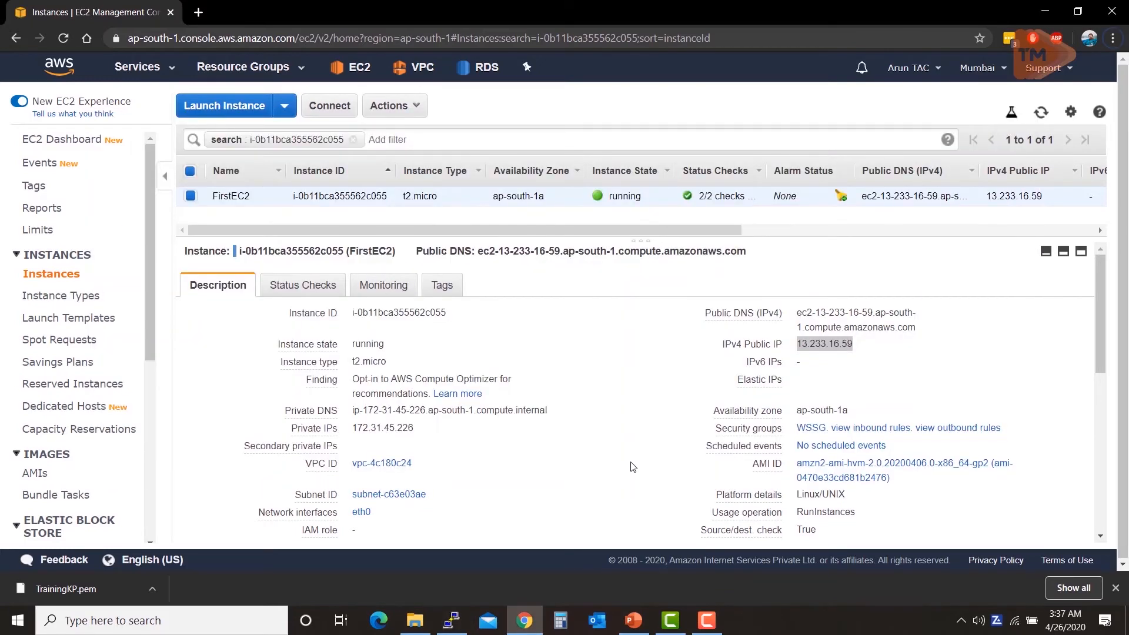
pyautogui.hotkey('alt', 'Tab')
pyautogui.click(636, 464)
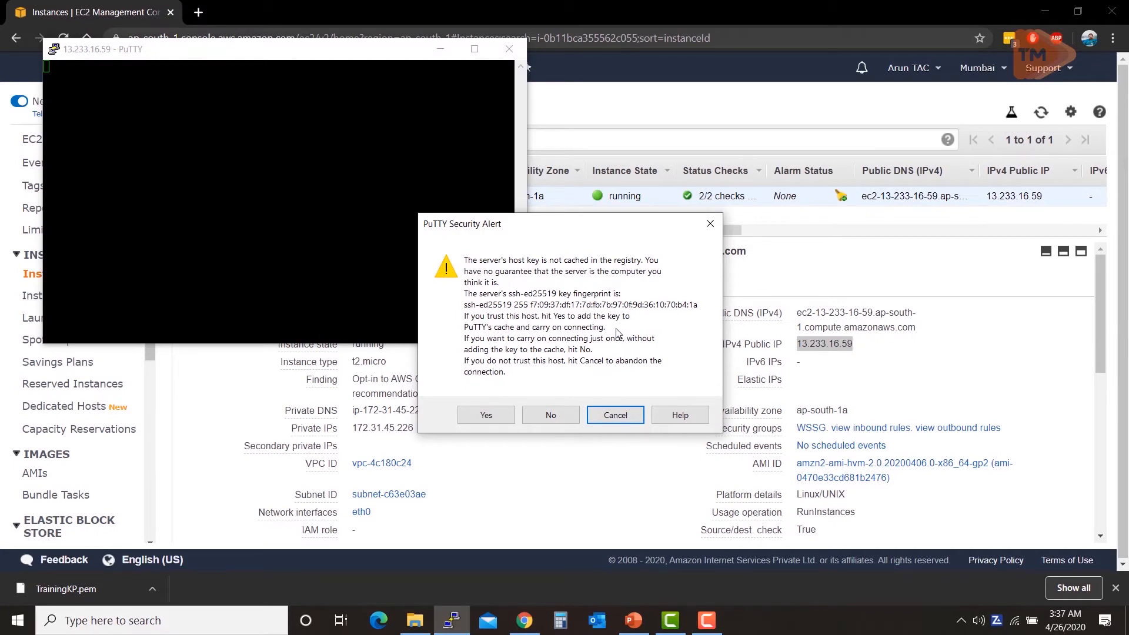
pyautogui.click(495, 414)
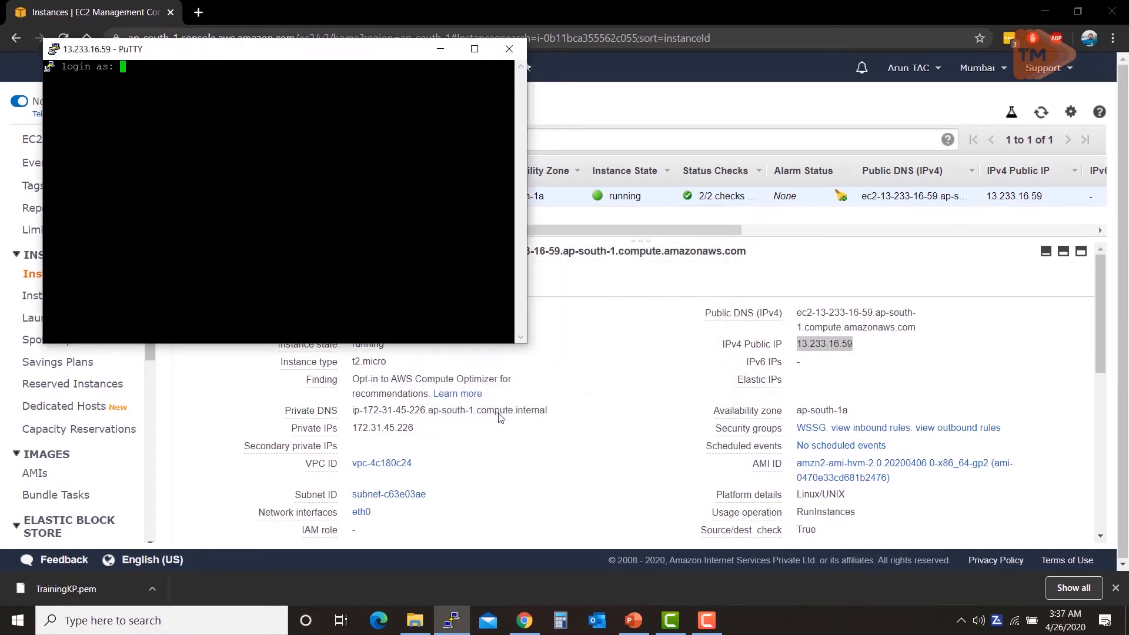
pyautogui.click(475, 48)
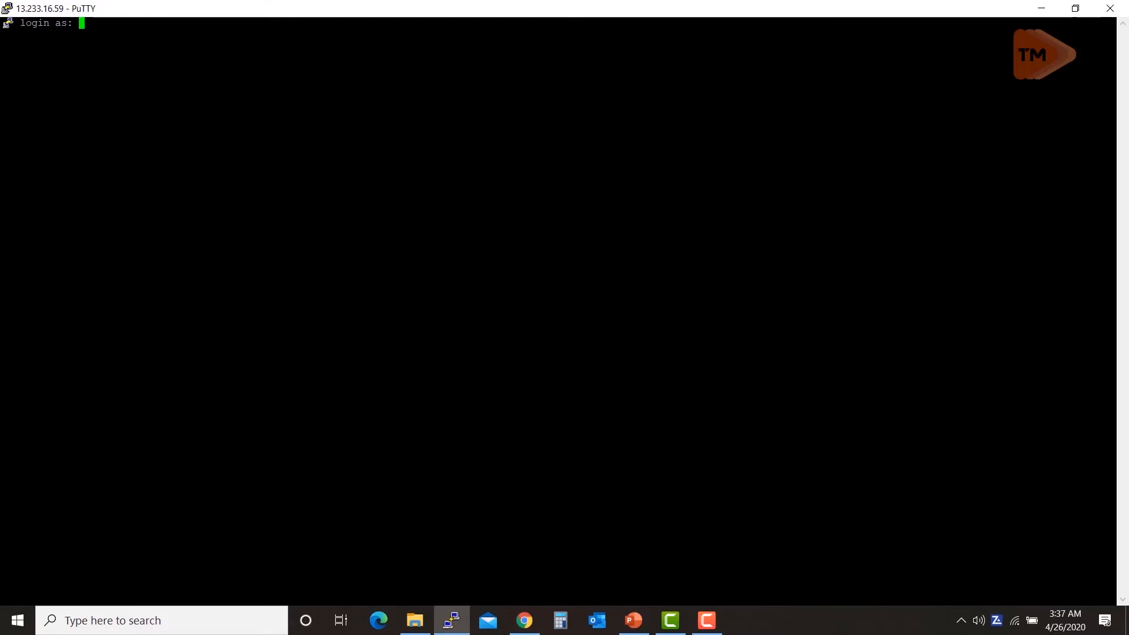
# Step: Log in as ec2-user and switch to a root shell with sudo su
pyautogui.write('e')
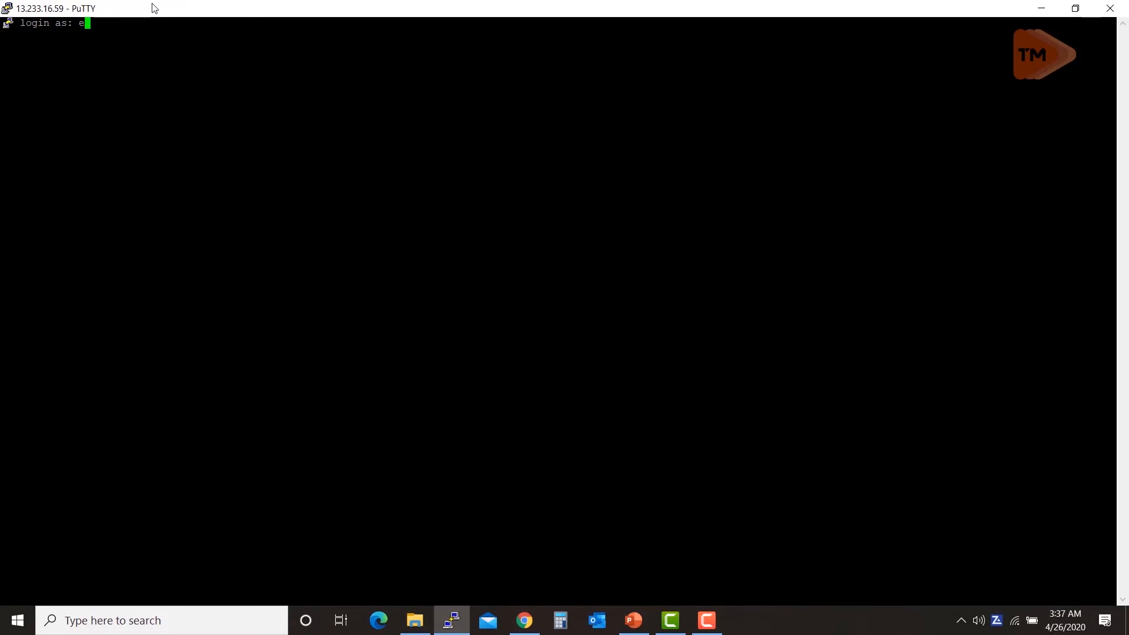
pyautogui.write('c-')
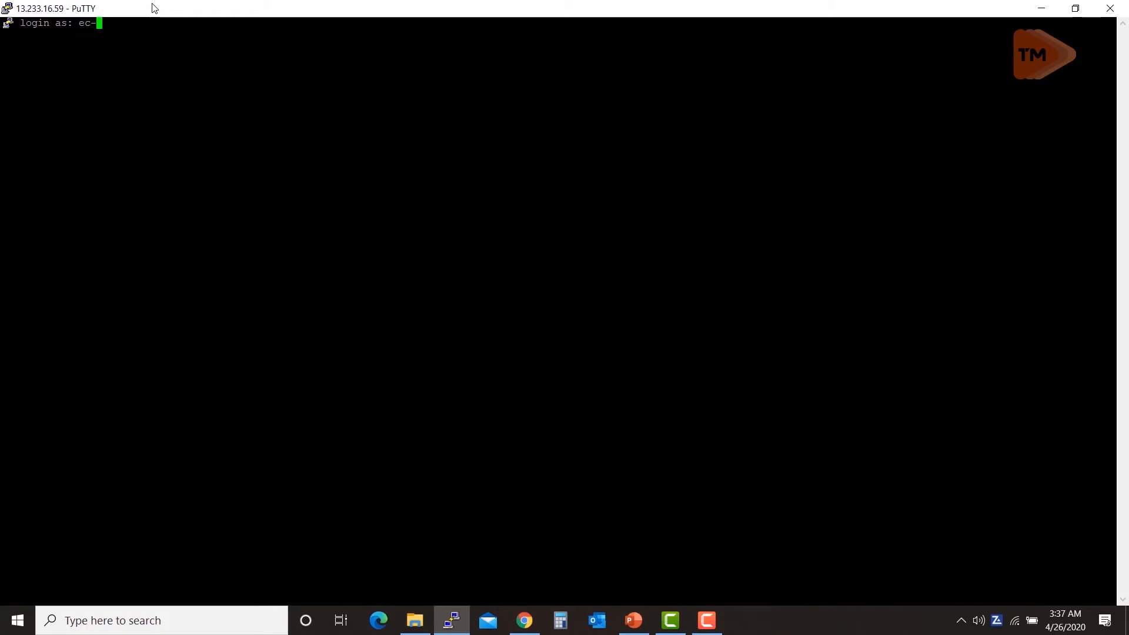
pyautogui.press('BackSpace')
pyautogui.write('2-user')
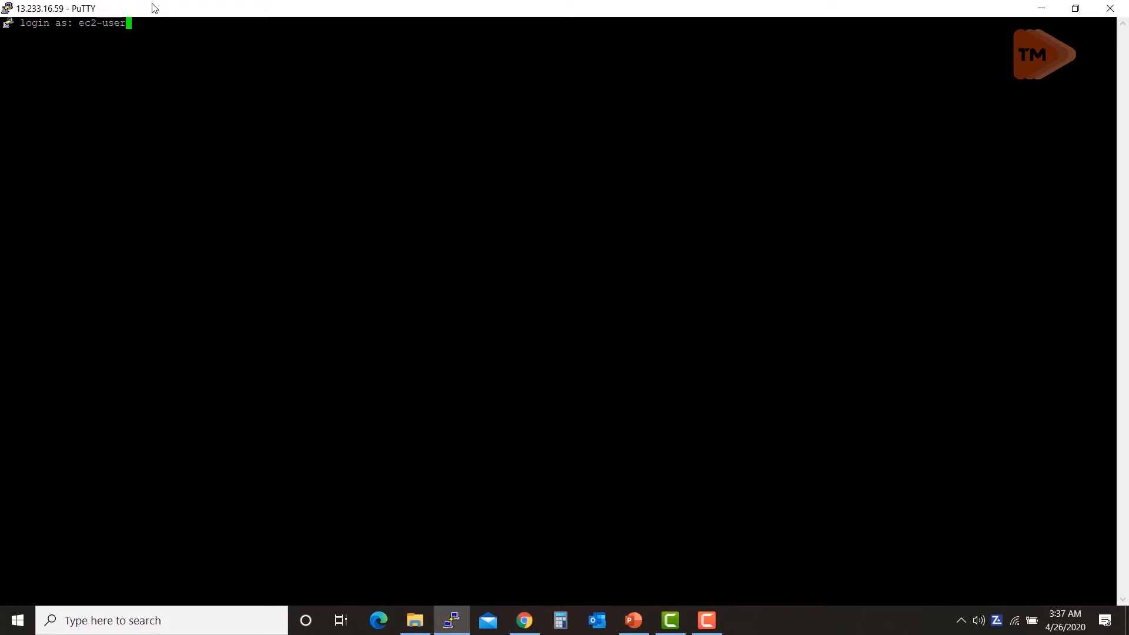
pyautogui.press('Return')
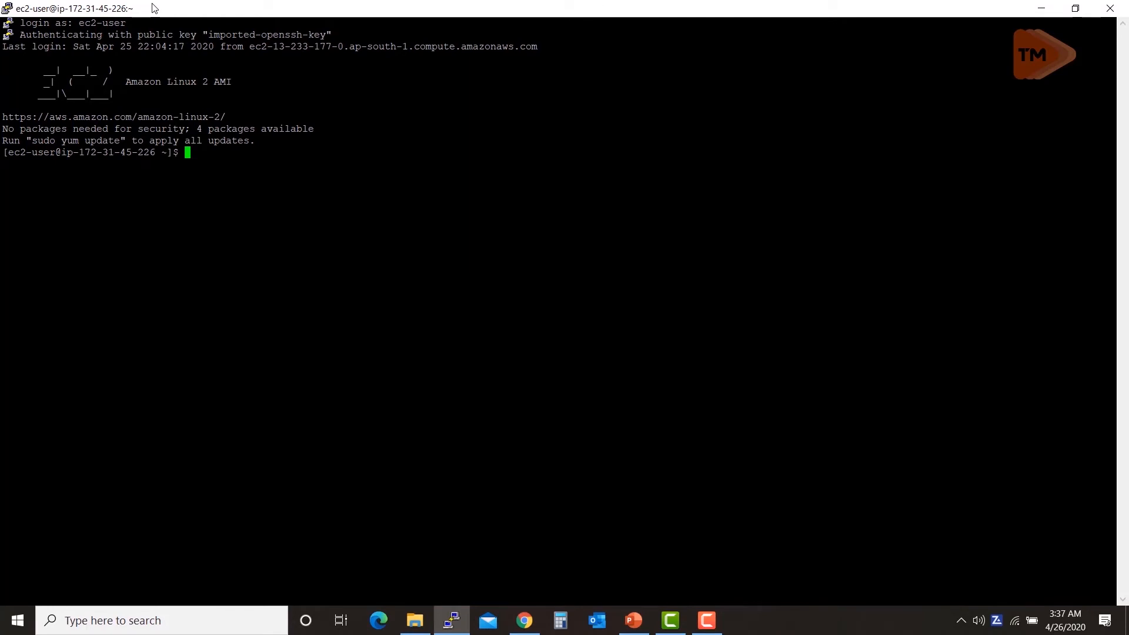
pyautogui.write('sudo su')
pyautogui.press('Return')
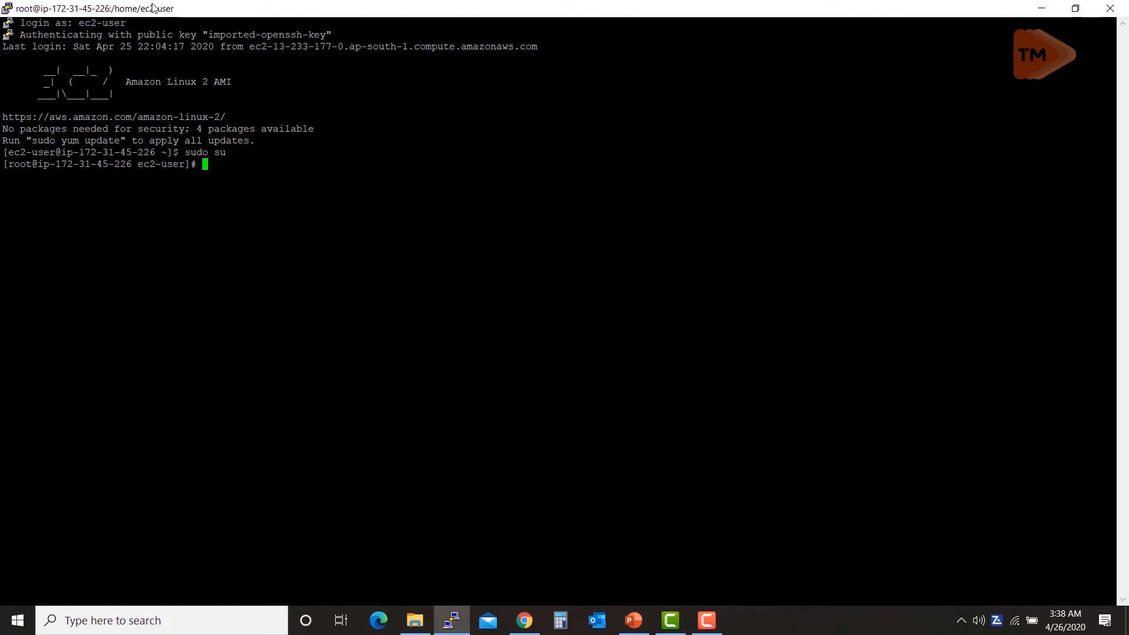
# Step: Update the instance's packages with yum update, confirming with y
pyautogui.write('yum update')
pyautogui.press('Return')
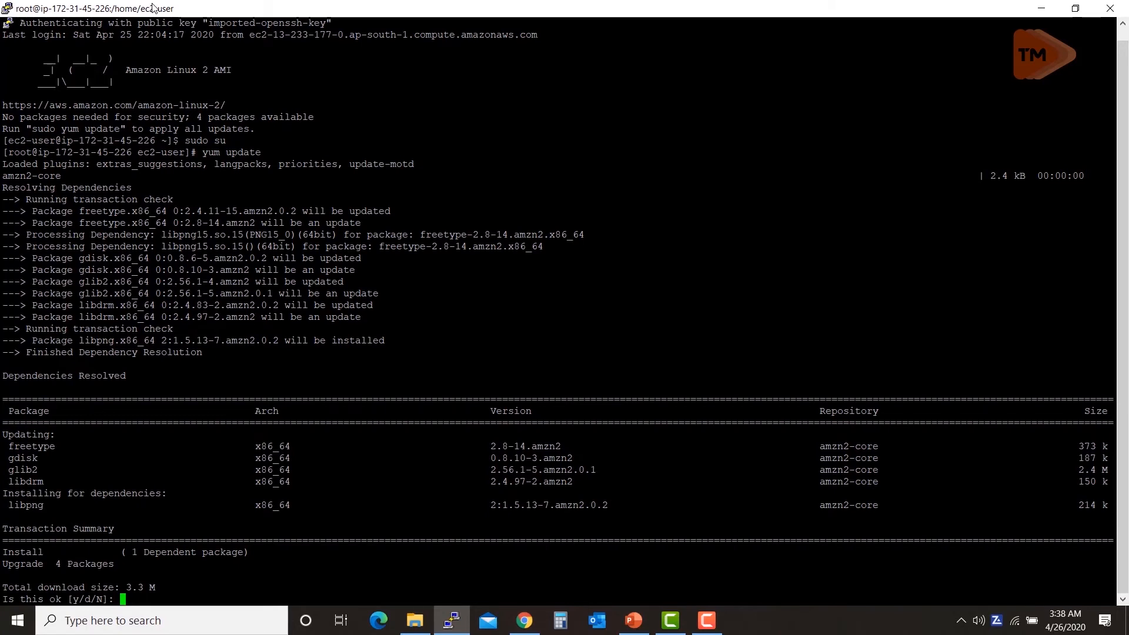
pyautogui.write('y')
pyautogui.press('Return')
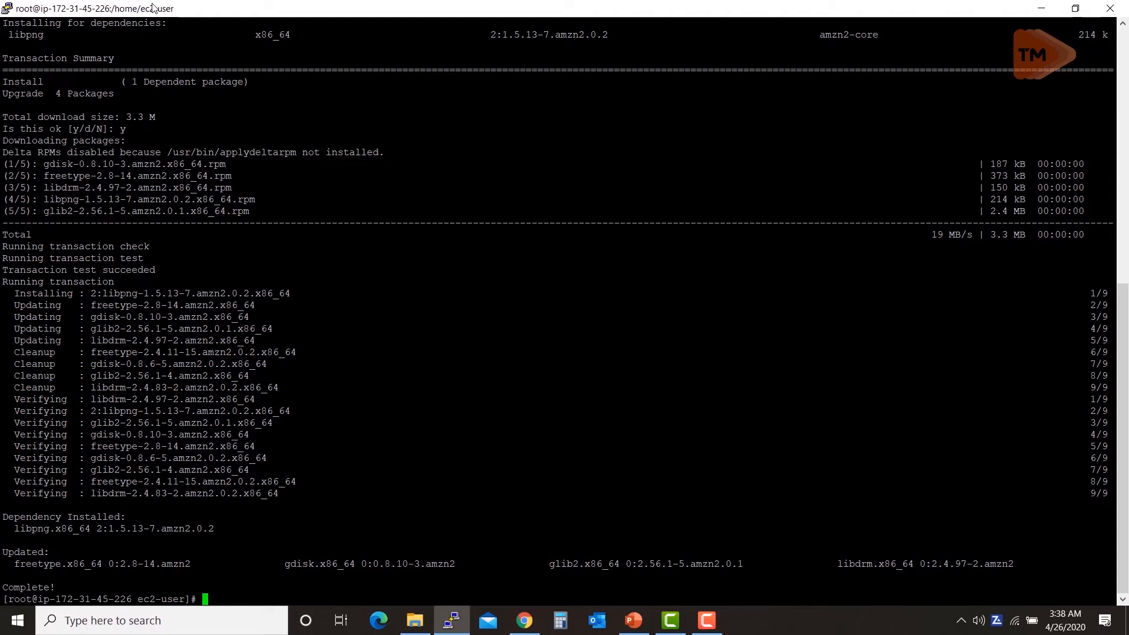
# Step: Install the httpd web server and its dependencies with yum install httpd
pyautogui.write('yum ')
pyautogui.write('httpd')
pyautogui.press('BackSpace')
pyautogui.press('BackSpace')
pyautogui.press('BackSpace')
pyautogui.press('BackSpace')
pyautogui.press('BackSpace')
pyautogui.press('BackSpace')
pyautogui.write('install httpd')
pyautogui.press('Return')
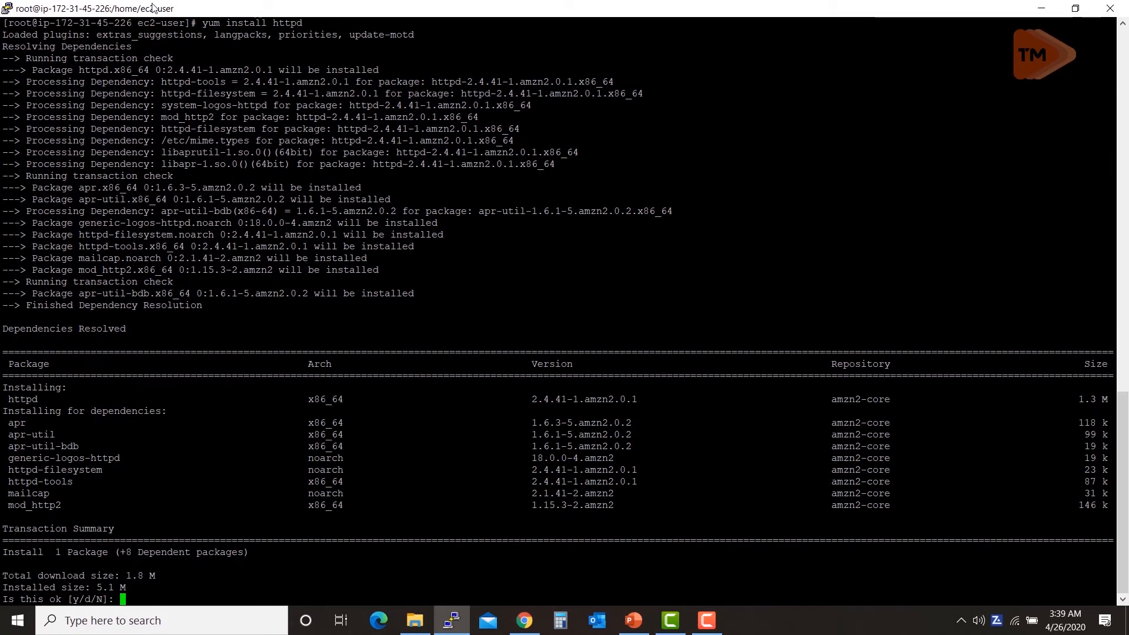
pyautogui.write('y')
pyautogui.press('Return')
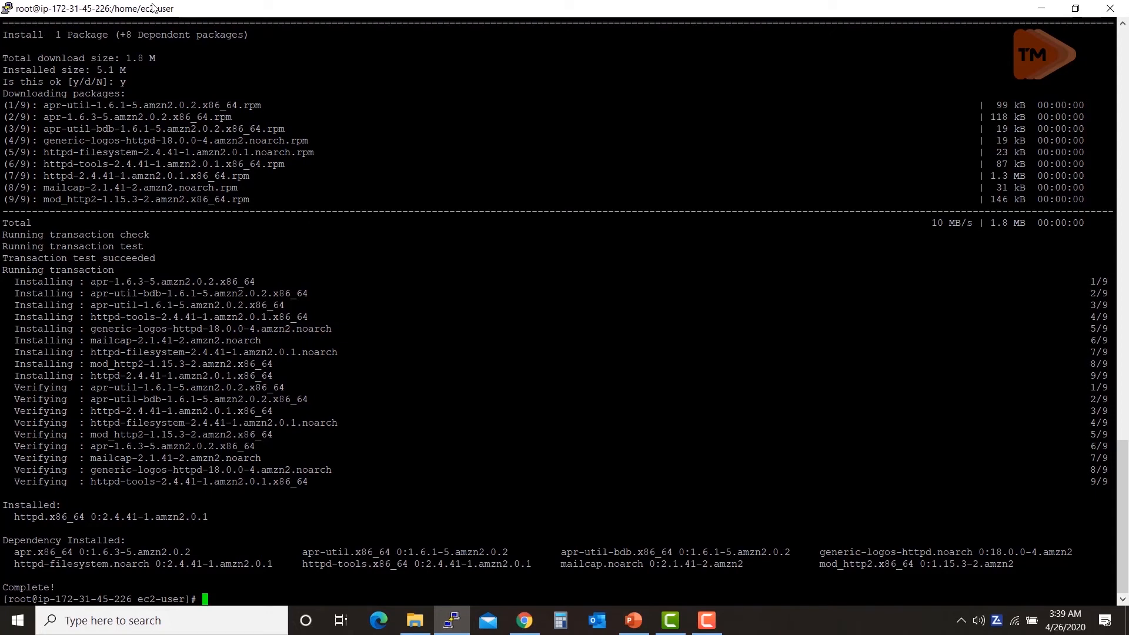
# Step: Change into /var/www/html and list its contents with ll
pyautogui.write('cd /')
pyautogui.write('var/www/ht')
pyautogui.press('Tab')
pyautogui.press('Return')
pyautogui.write('ll')
pyautogui.press('Return')
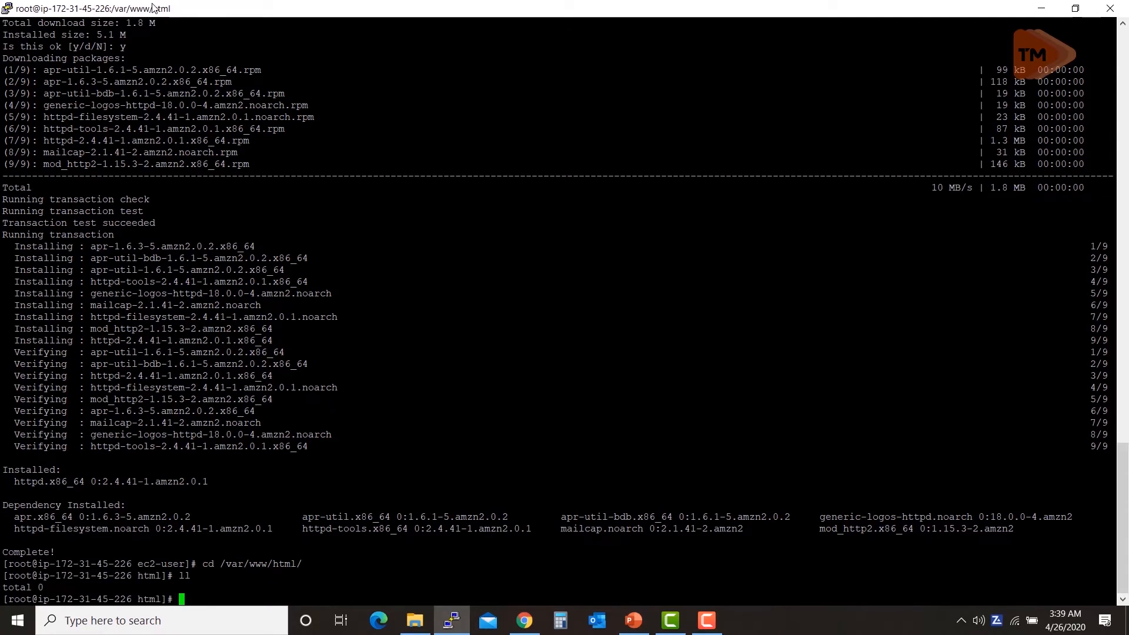
# Step: Create a new index.html file in vi
pyautogui.write('vi index')
pyautogui.write('.html')
pyautogui.press('Return')
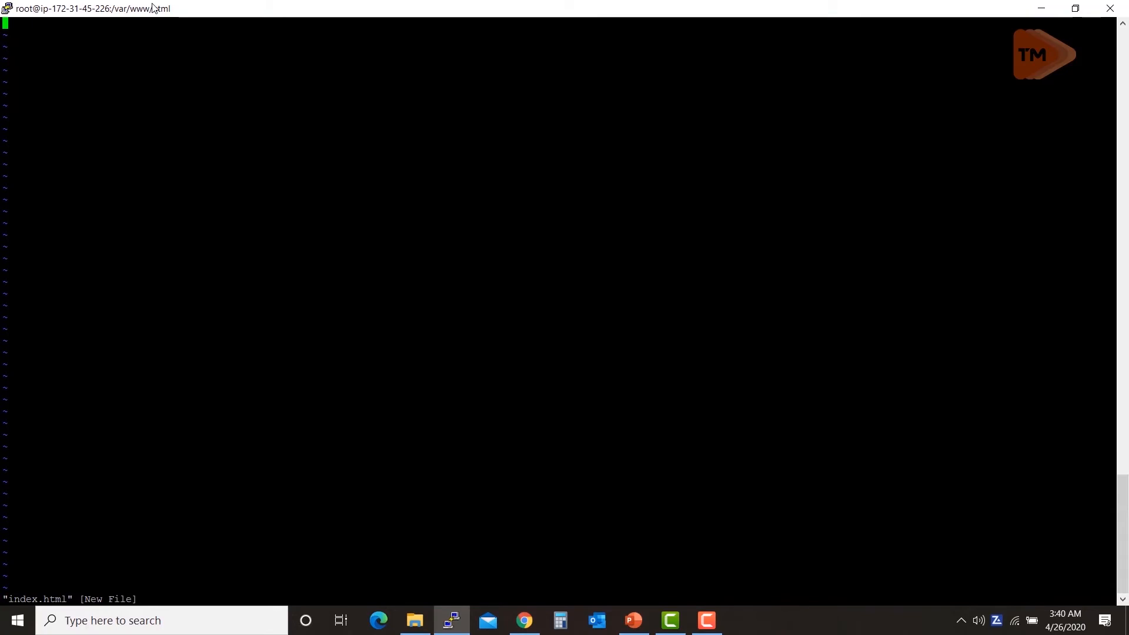
# Step: Enter <html><h><b><center>This is the website</center></b></h></html> in index.html and type :wq
pyautogui.press('i')
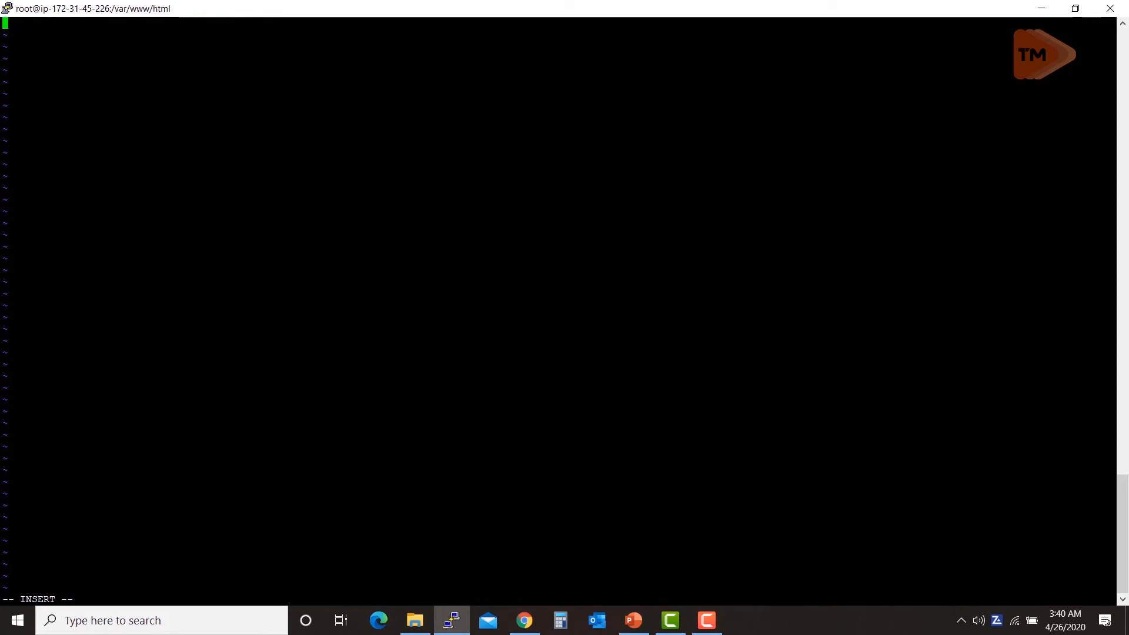
pyautogui.write('<html>')
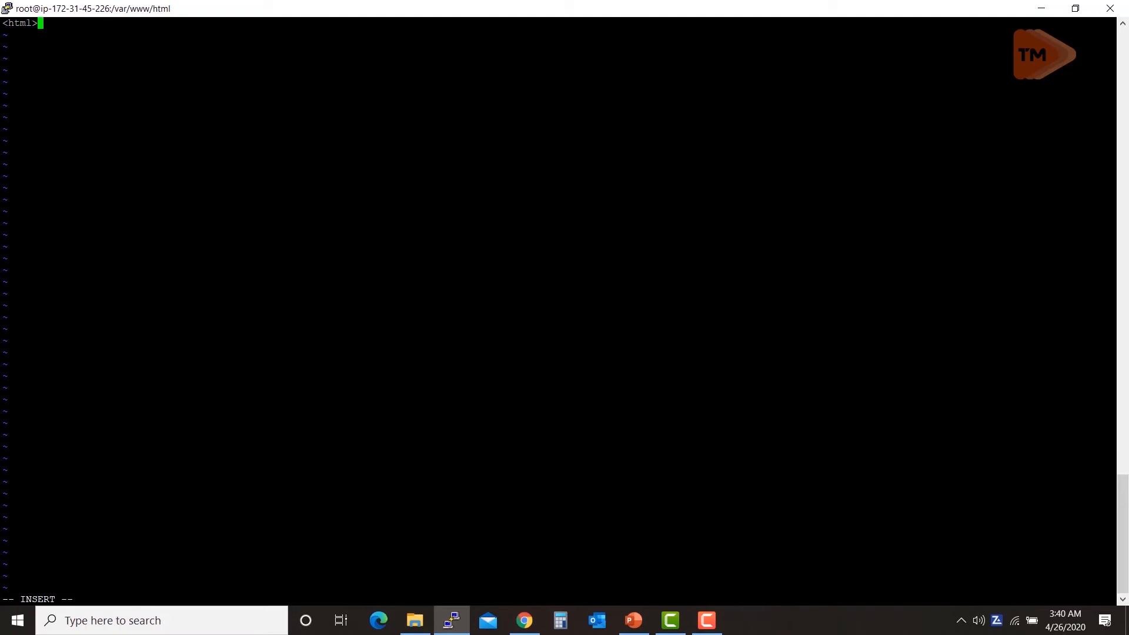
pyautogui.write('<')
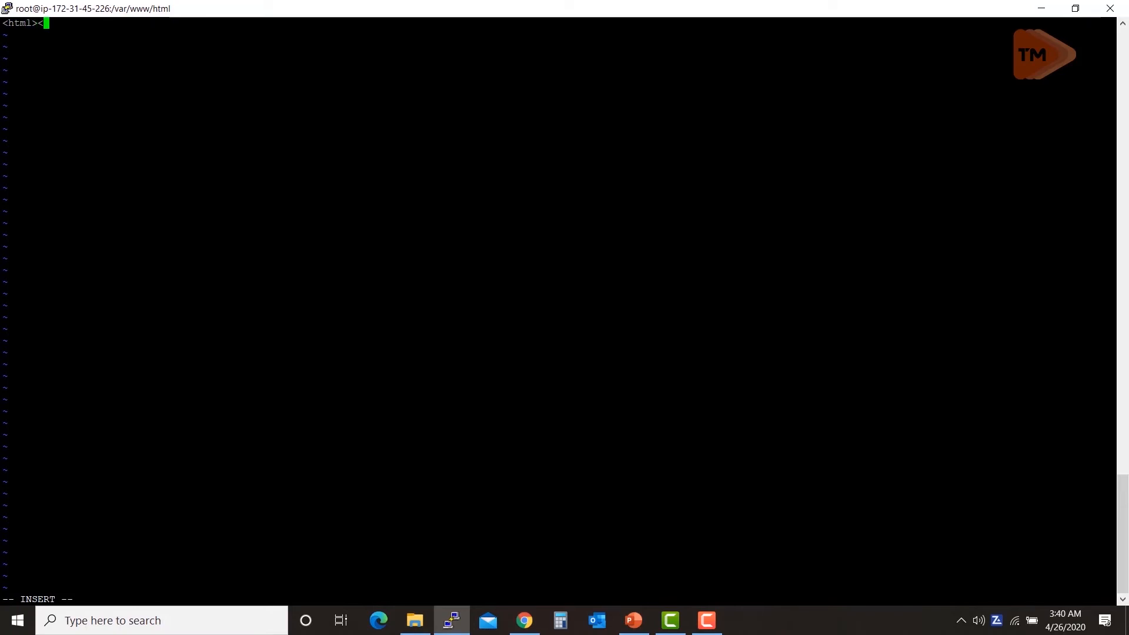
pyautogui.write('h><b>')
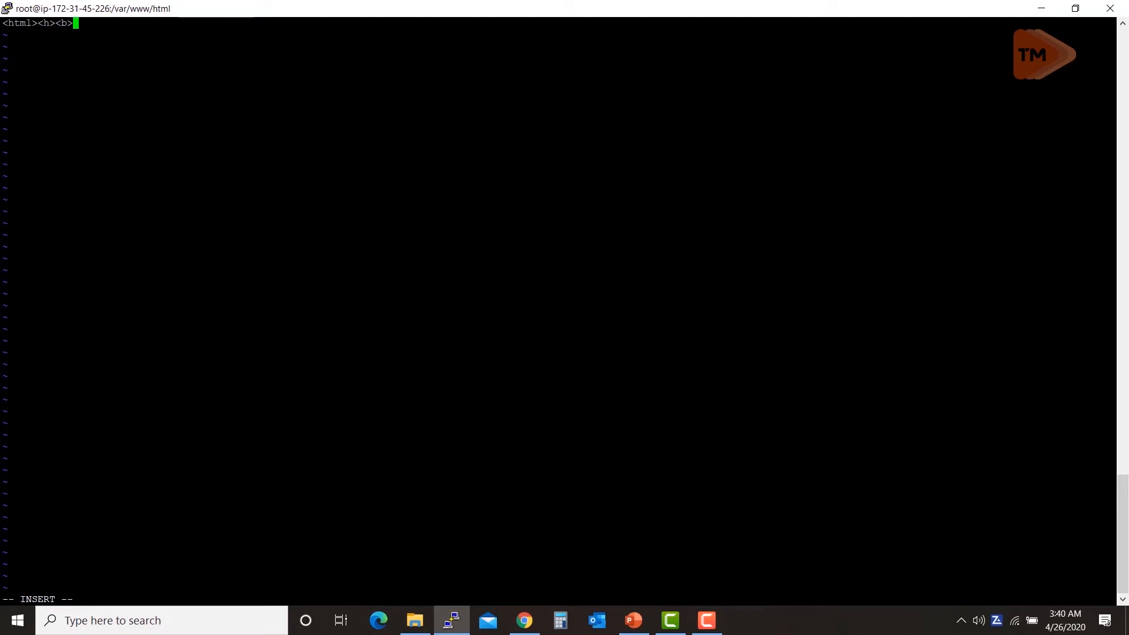
pyautogui.write('<center>')
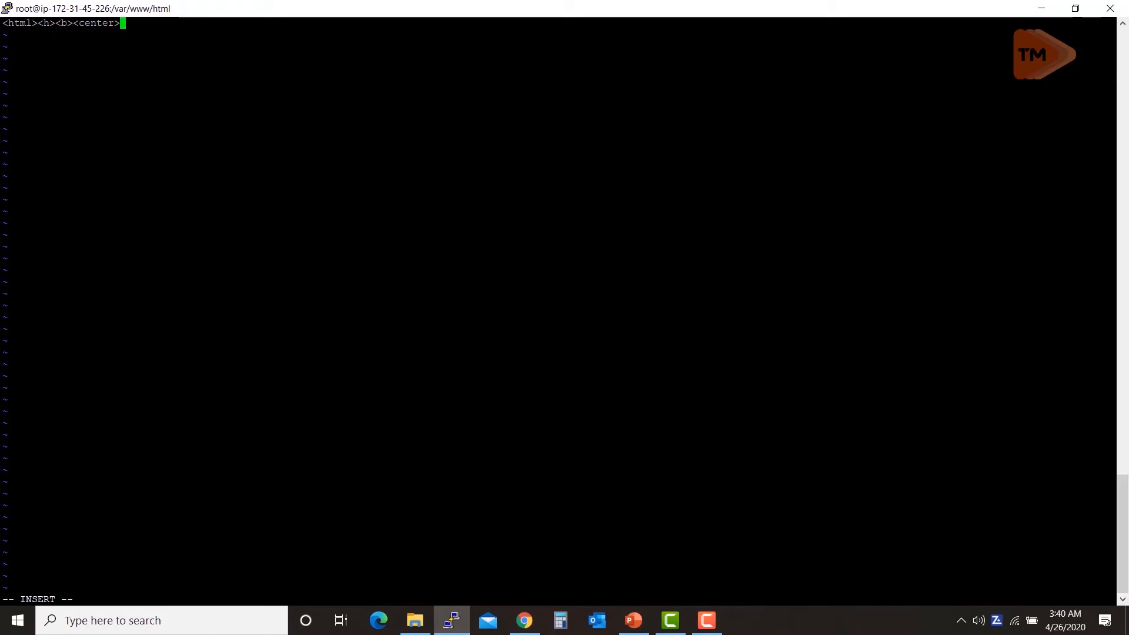
pyautogui.write('This is the ')
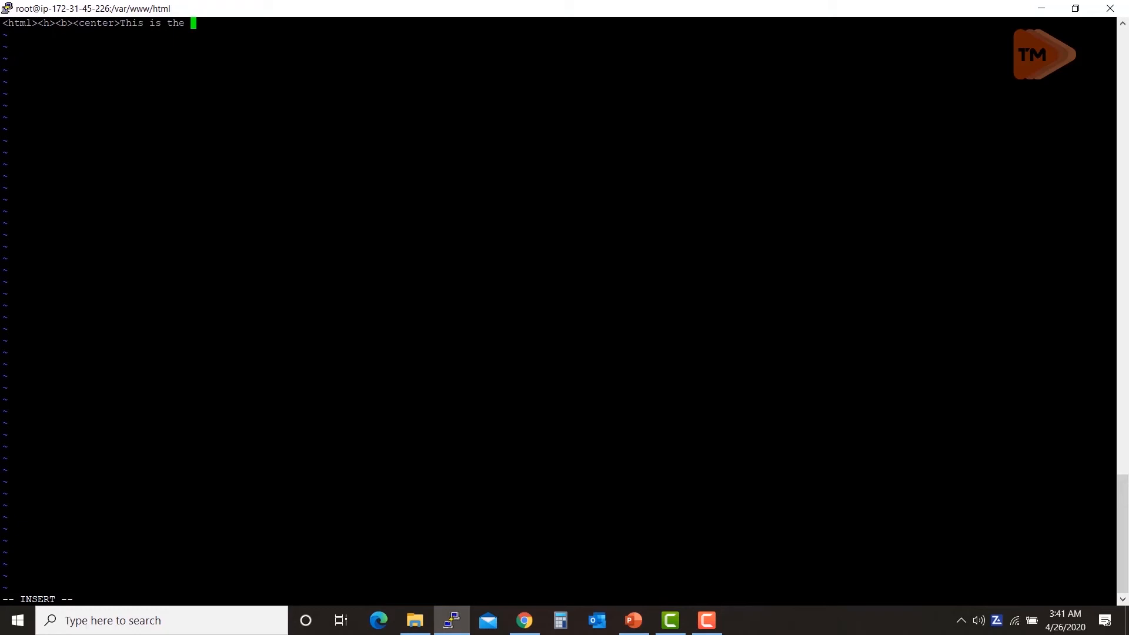
pyautogui.write('website</center><')
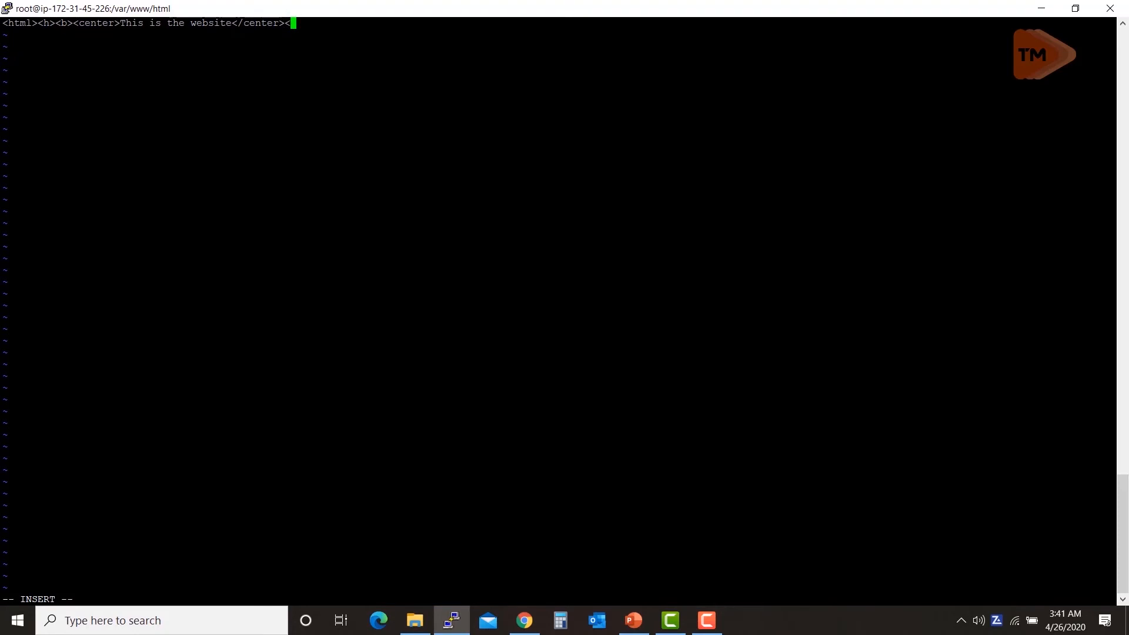
pyautogui.write('/b>')
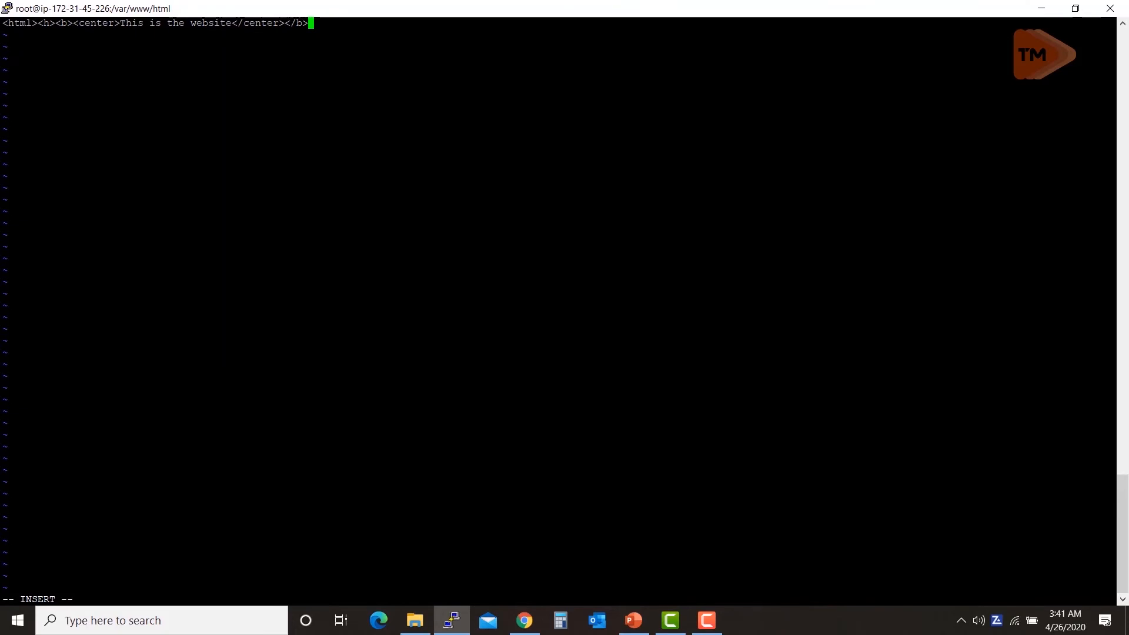
pyautogui.write('</h>')
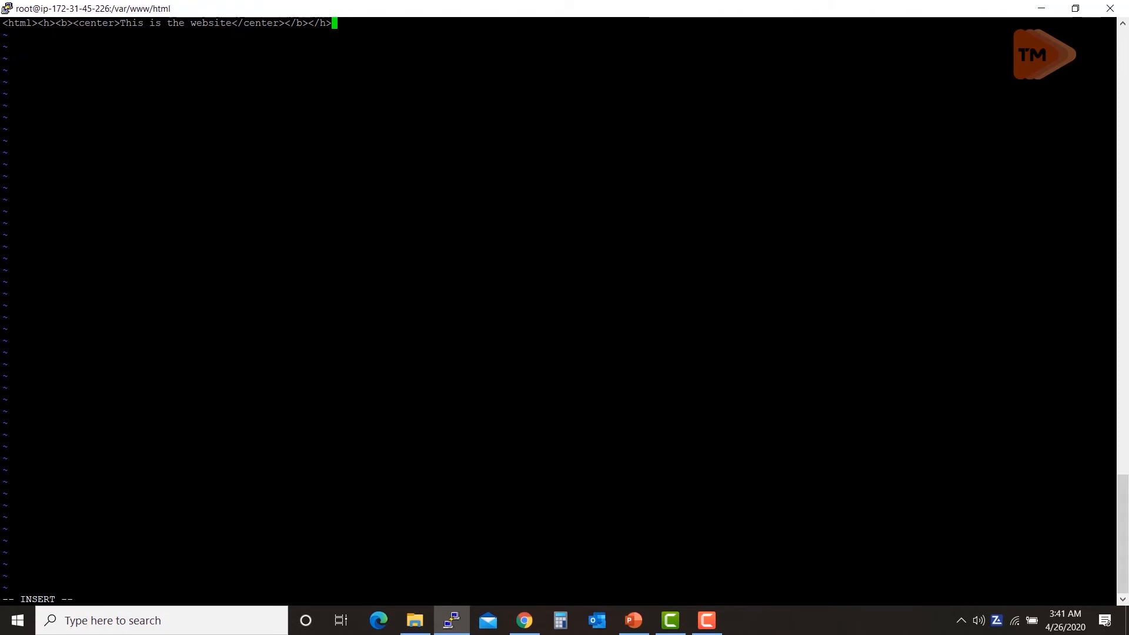
pyautogui.write('</html>')
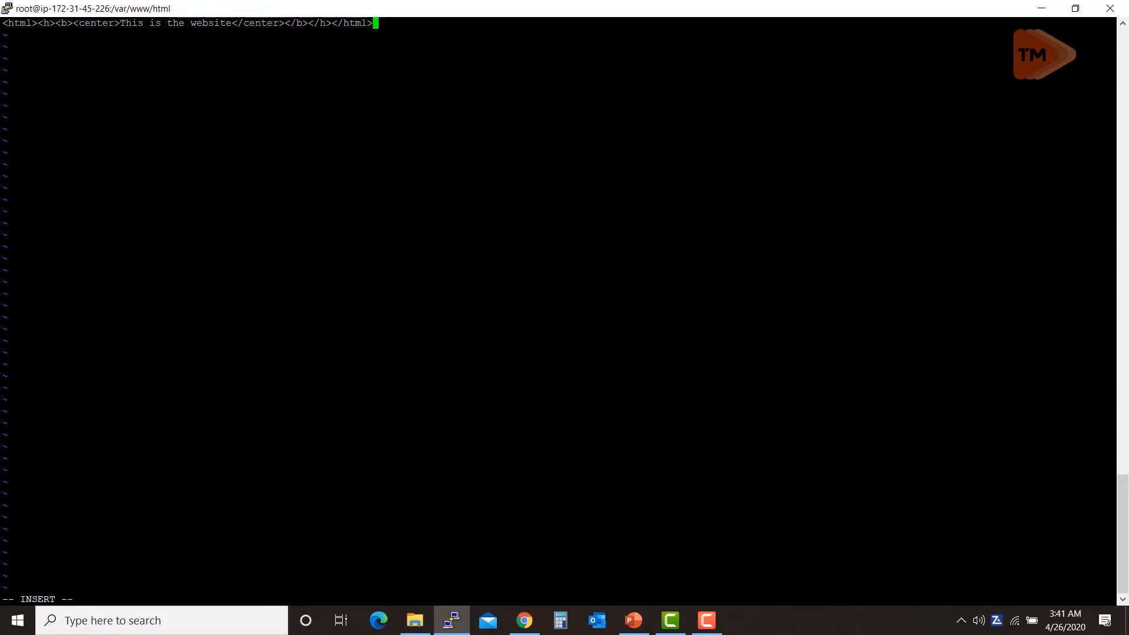
pyautogui.write('`')
pyautogui.press('BackSpace')
pyautogui.press('Escape')
pyautogui.write(':w')
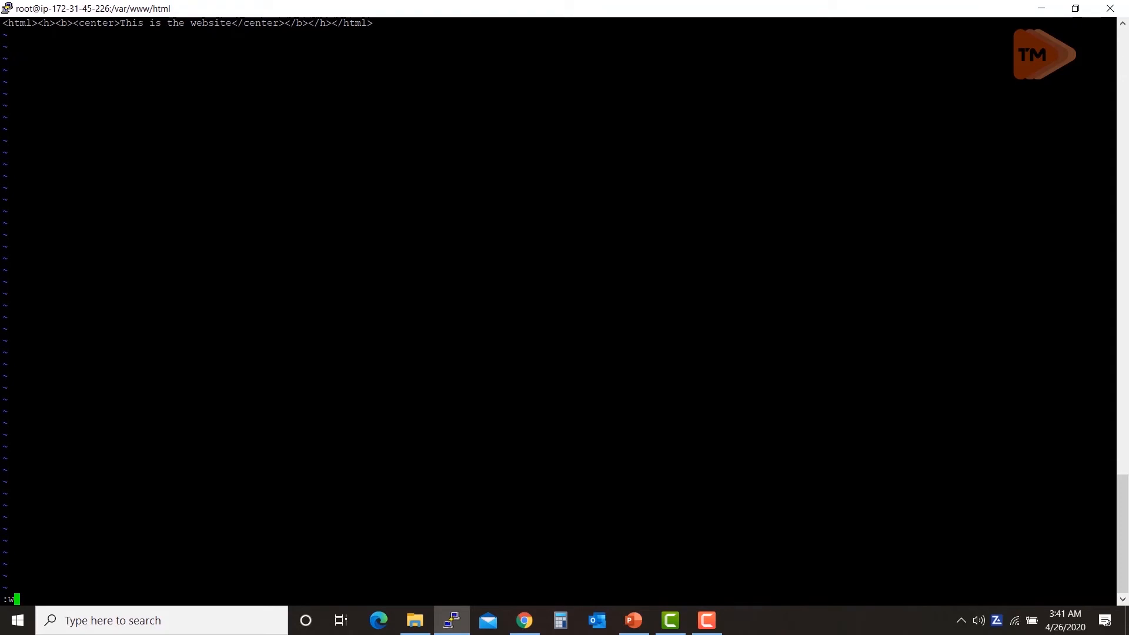
pyautogui.write('q')
# Step: Save index.html, print it with cat, and start the httpd service
pyautogui.press('Return')
pyautogui.write('cat ')
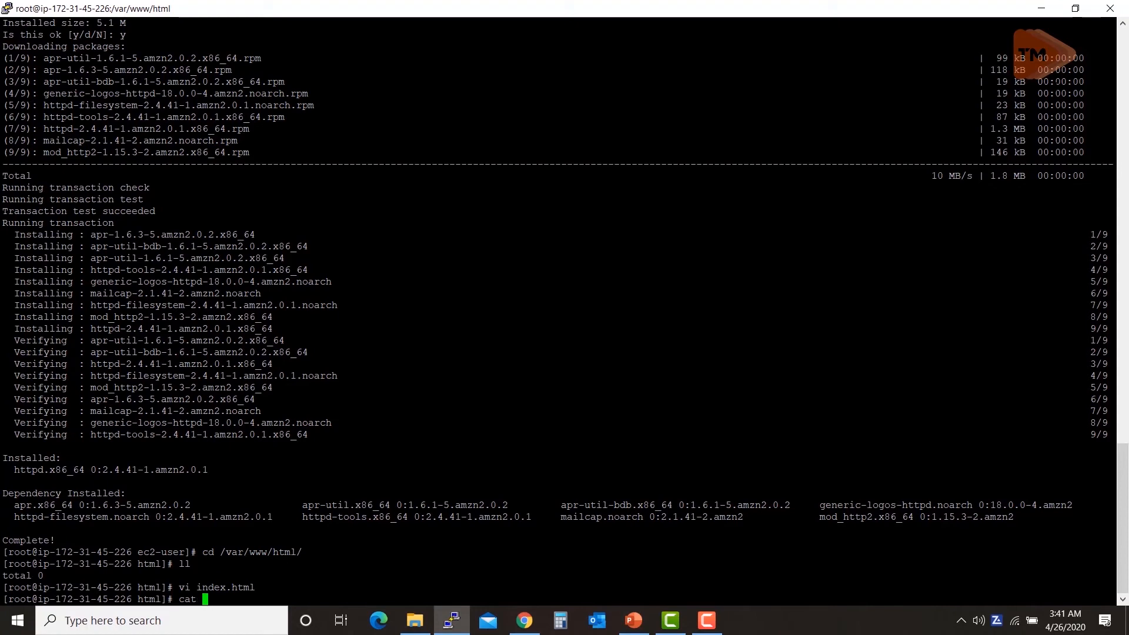
pyautogui.write('index.html')
pyautogui.press('Return')
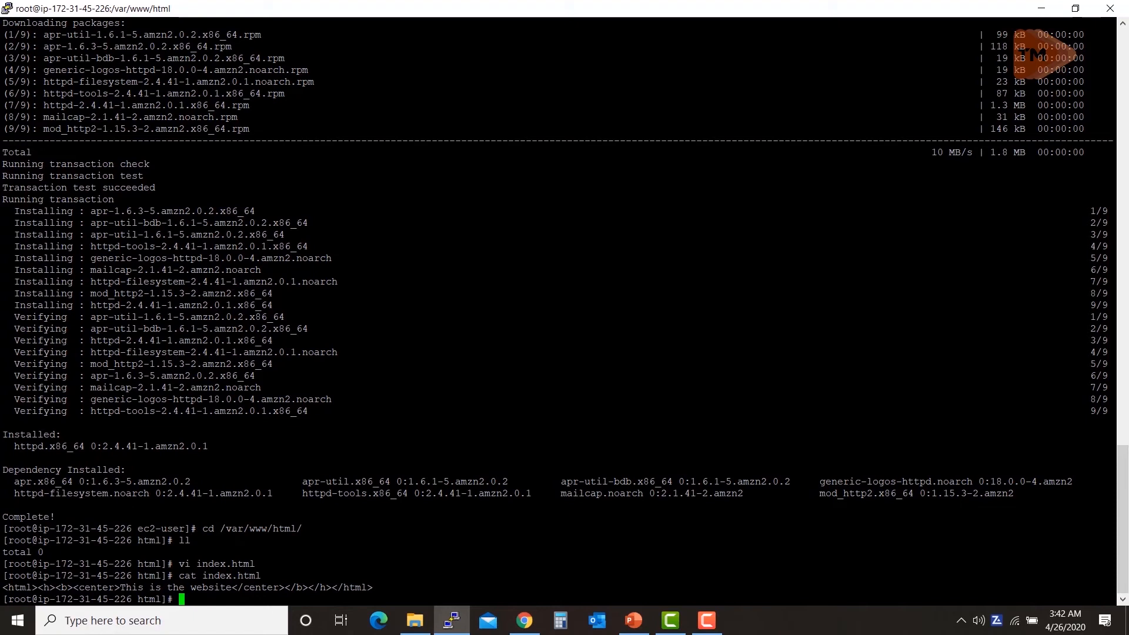
pyautogui.write('service ')
pyautogui.write('httpd ')
pyautogui.write('d')
pyautogui.write('tart')
pyautogui.press('Return')
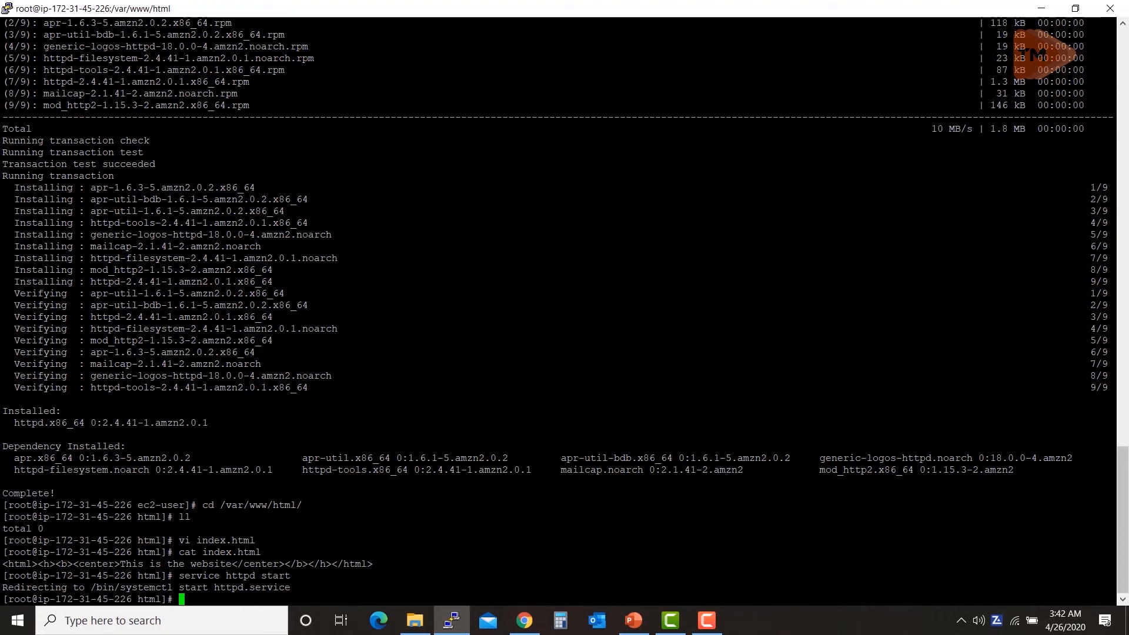
# Step: Copy public IP 13.233.16.59 from the EC2 Instances page and open a new browser tab
pyautogui.moveTo(525, 620)
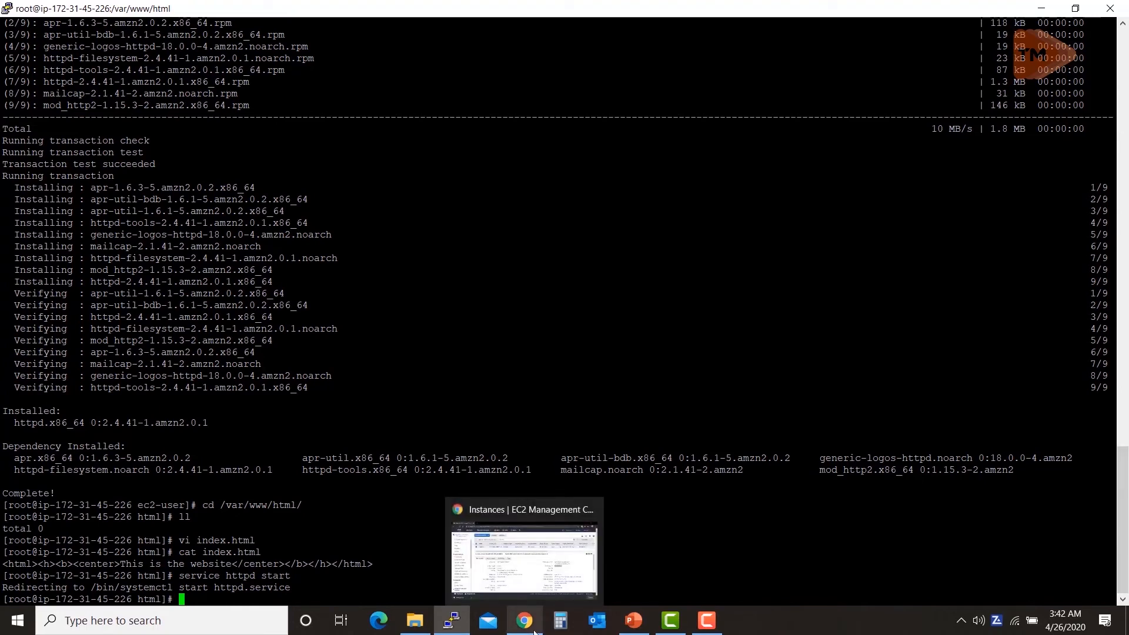
pyautogui.click(529, 538)
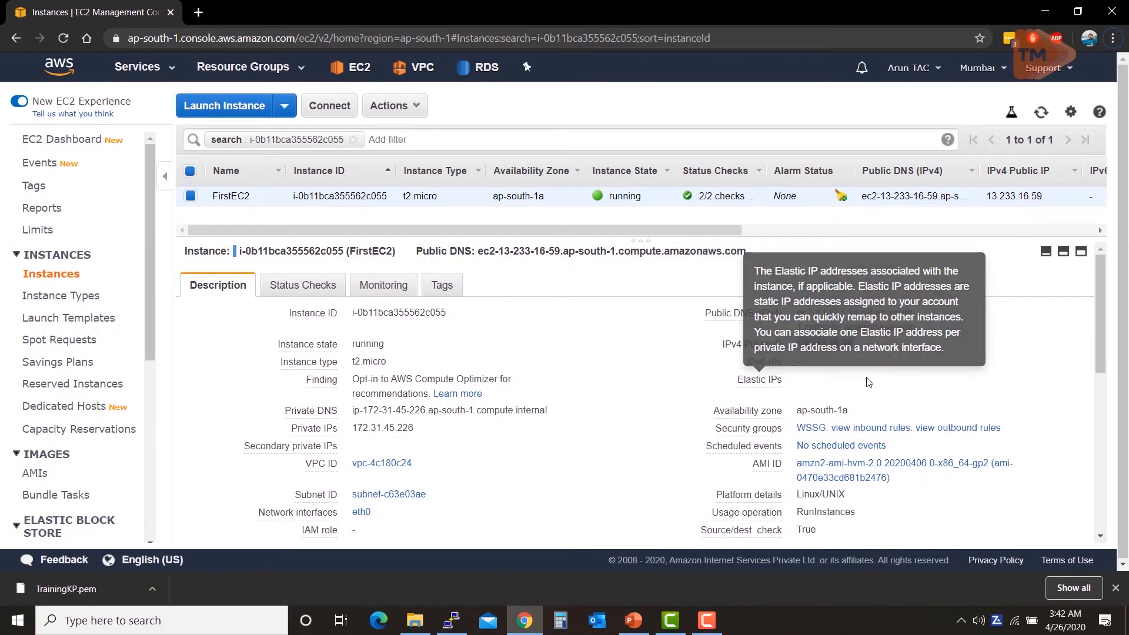
pyautogui.click(865, 345)
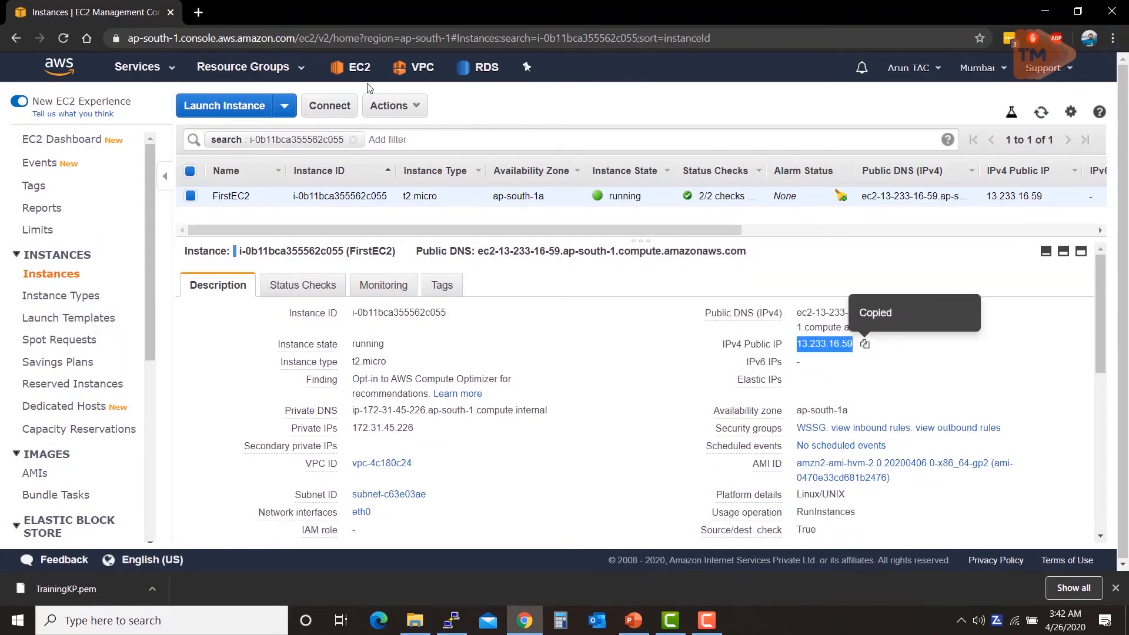
pyautogui.click(198, 13)
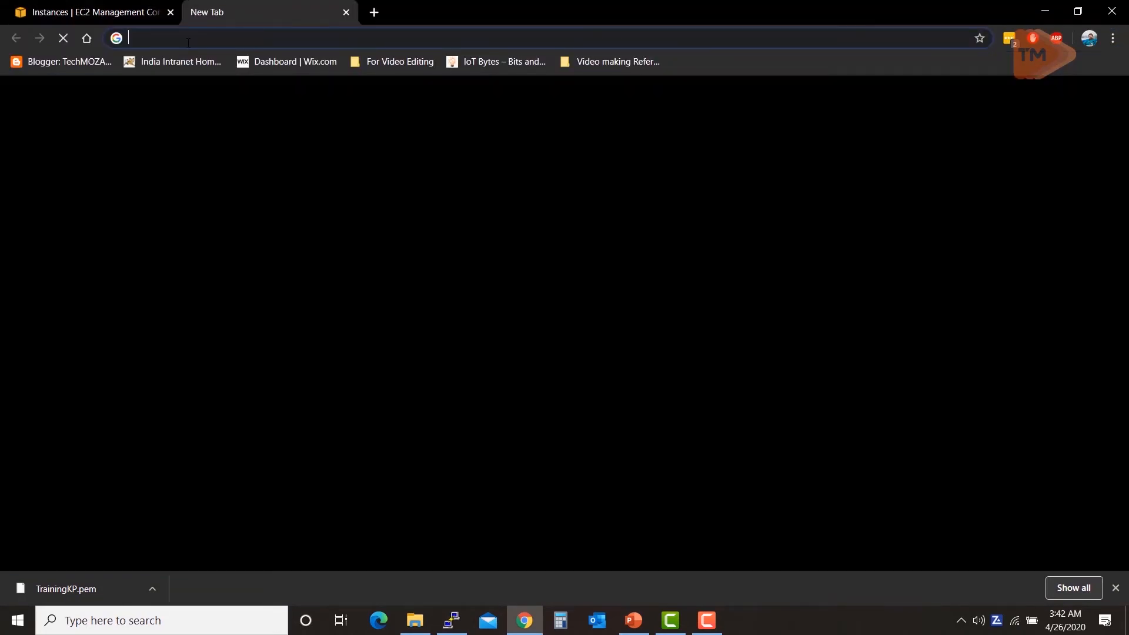
# Step: Load 13.233.16.59 to see 'This is the website', then return to the EC2 console tab
pyautogui.hotkey('ctrl', 'v')
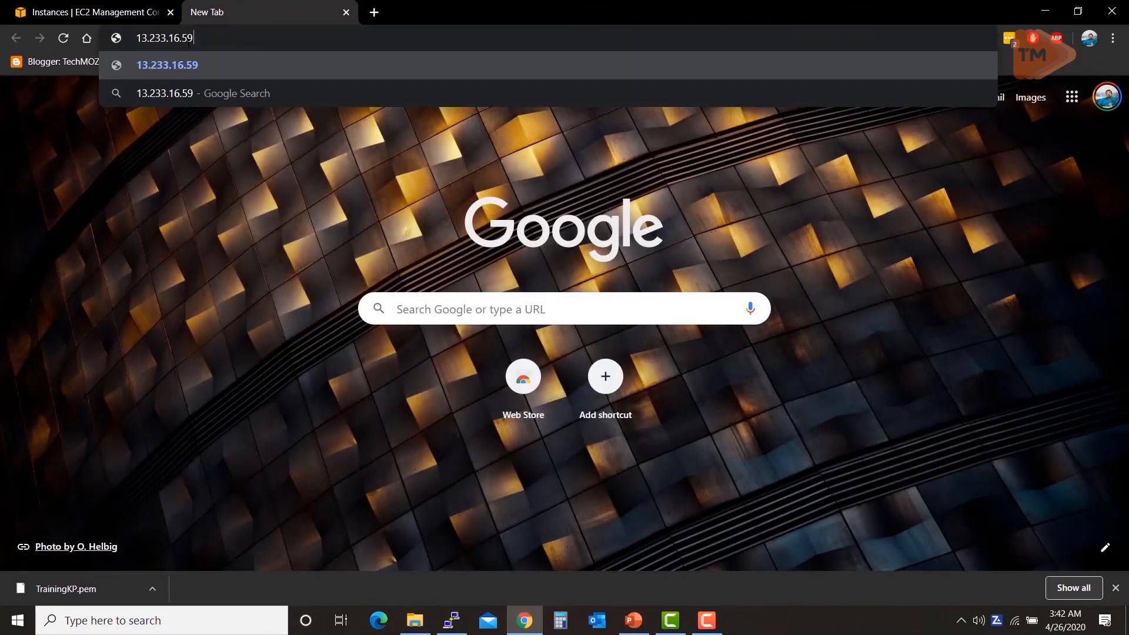
pyautogui.press('Return')
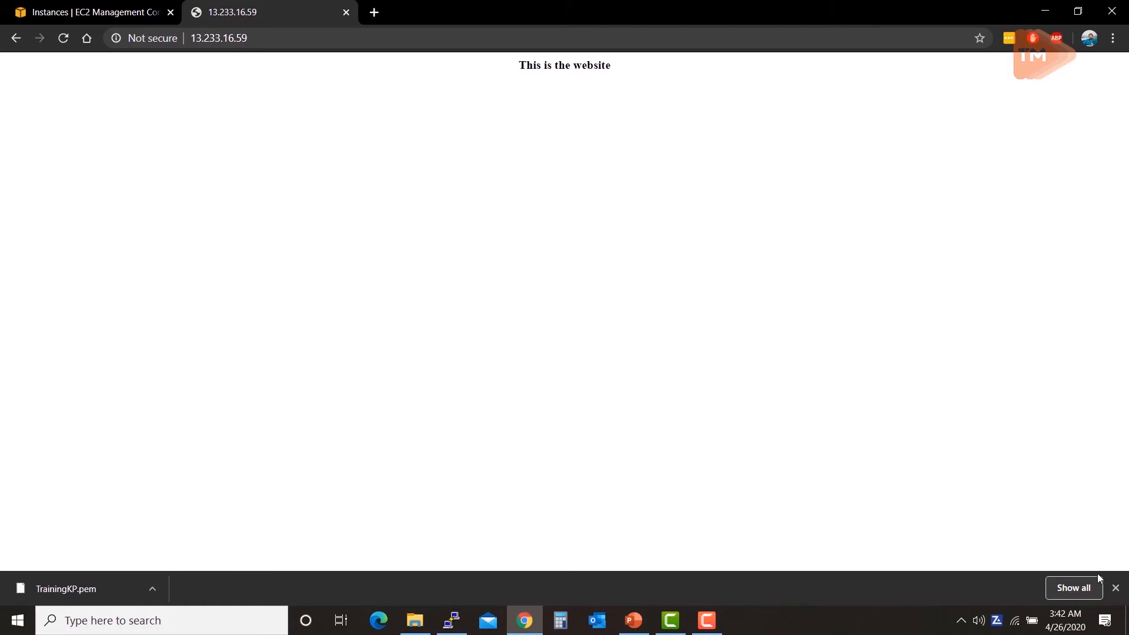
pyautogui.click(1115, 588)
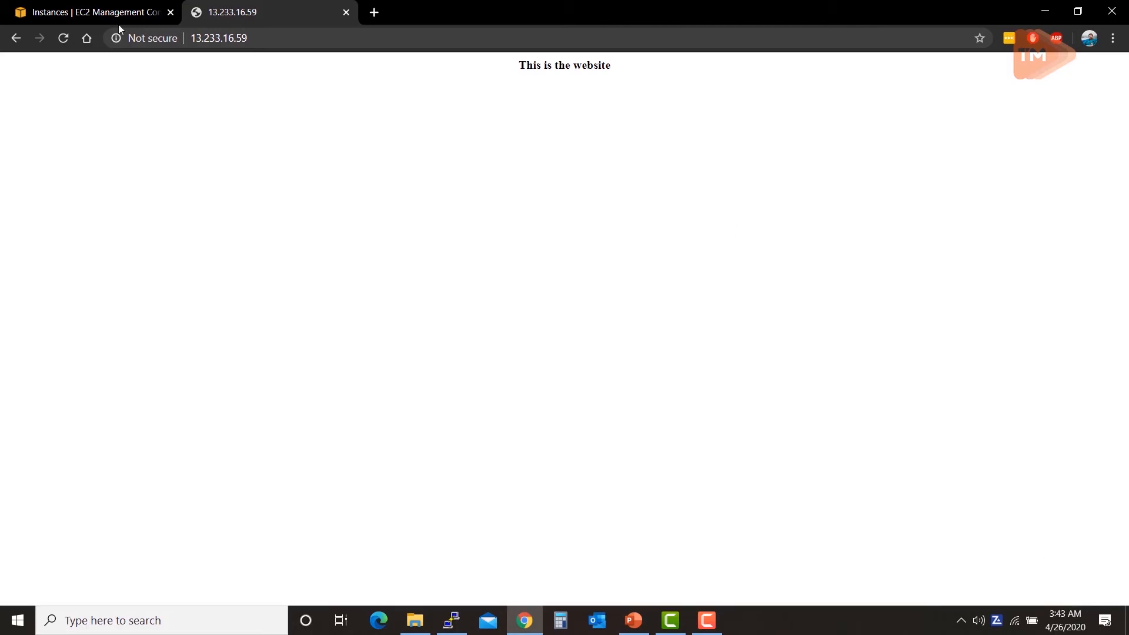
pyautogui.click(94, 11)
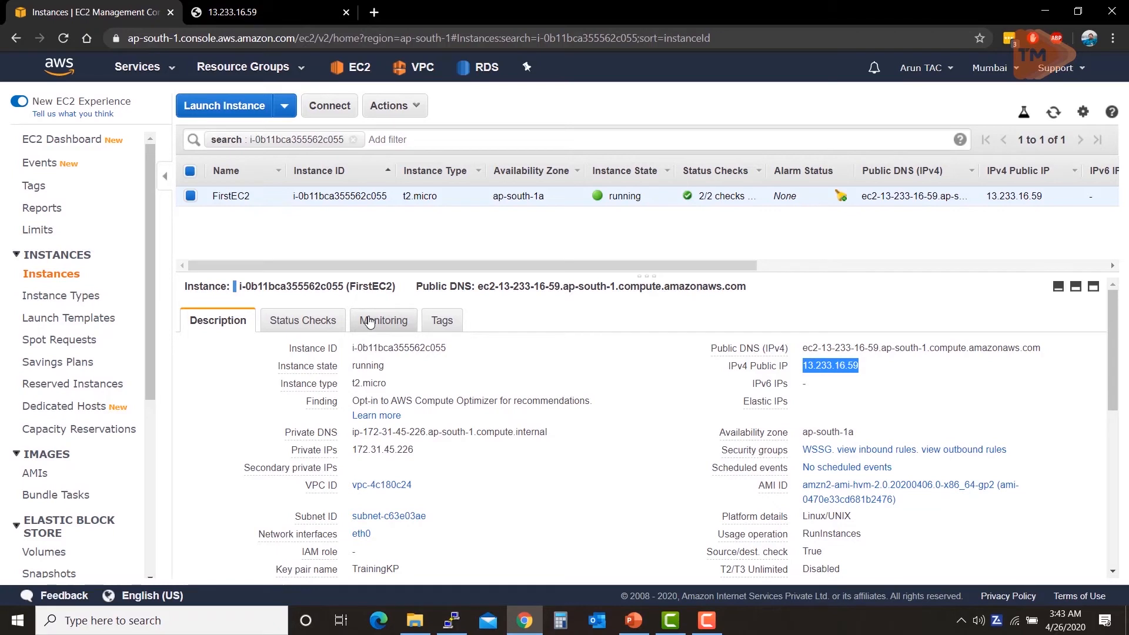
# Step: List the shell history in PuTTY, copy its eight commands, and search Start for notepad++
pyautogui.hotkey('alt', 'Tab')
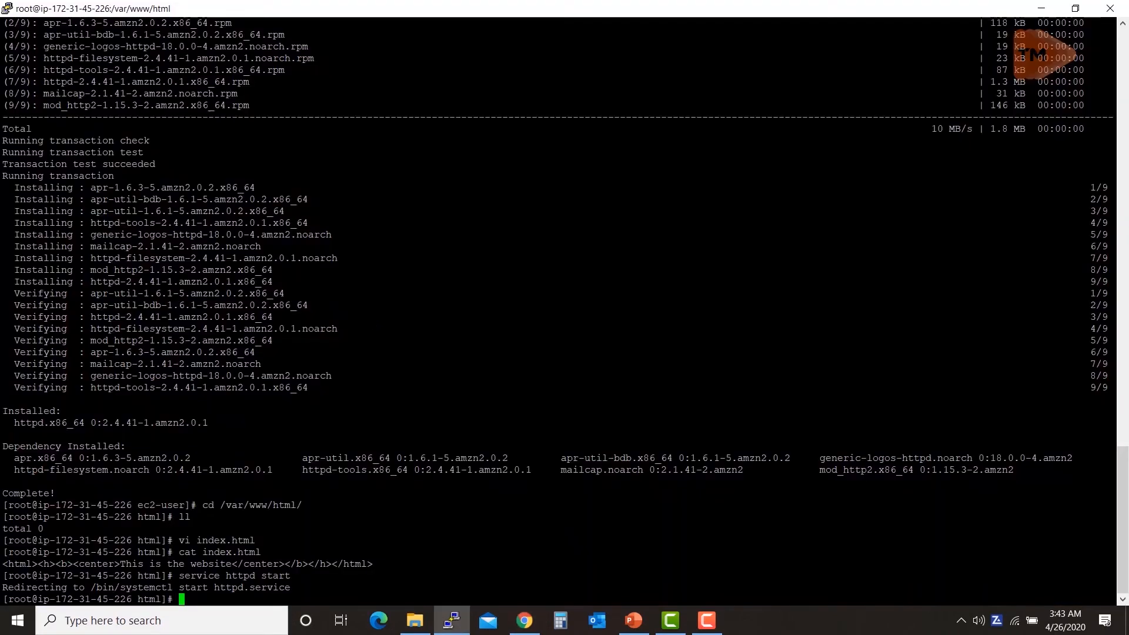
pyautogui.write('history')
pyautogui.press('Return')
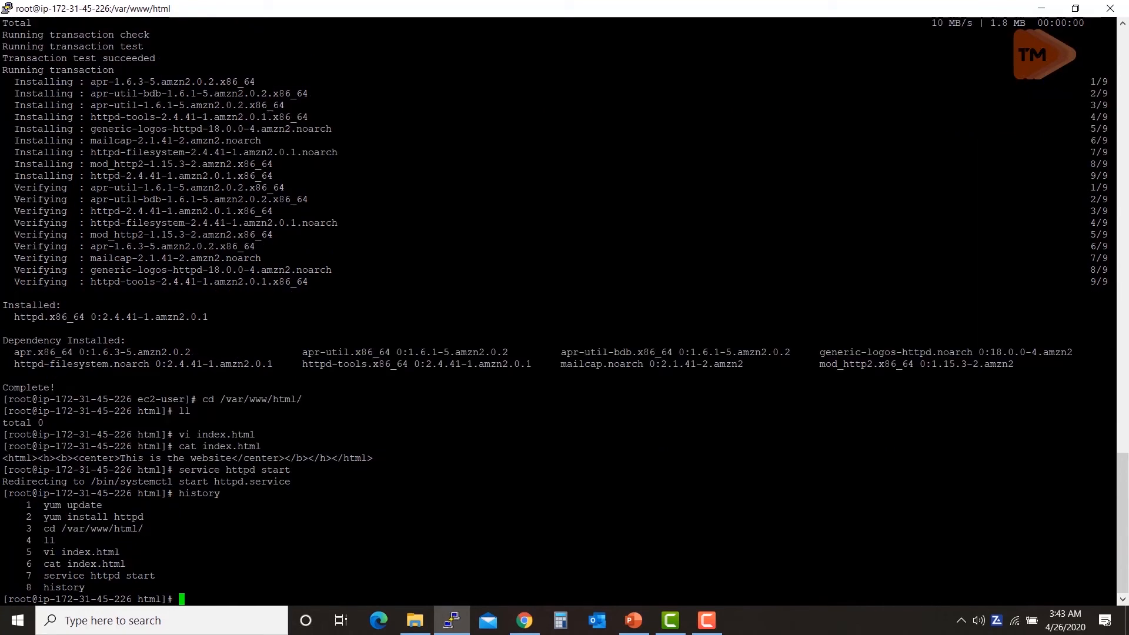
pyautogui.moveTo(44, 504); pyautogui.dragTo(120, 588)
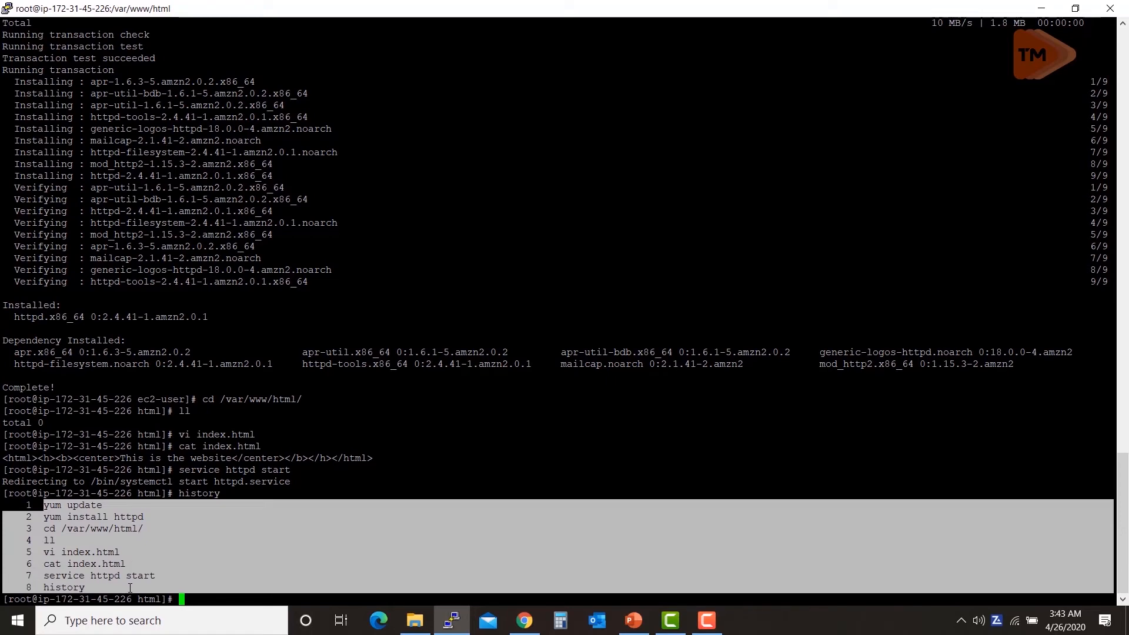
pyautogui.hotkey('ctrl', 'c')
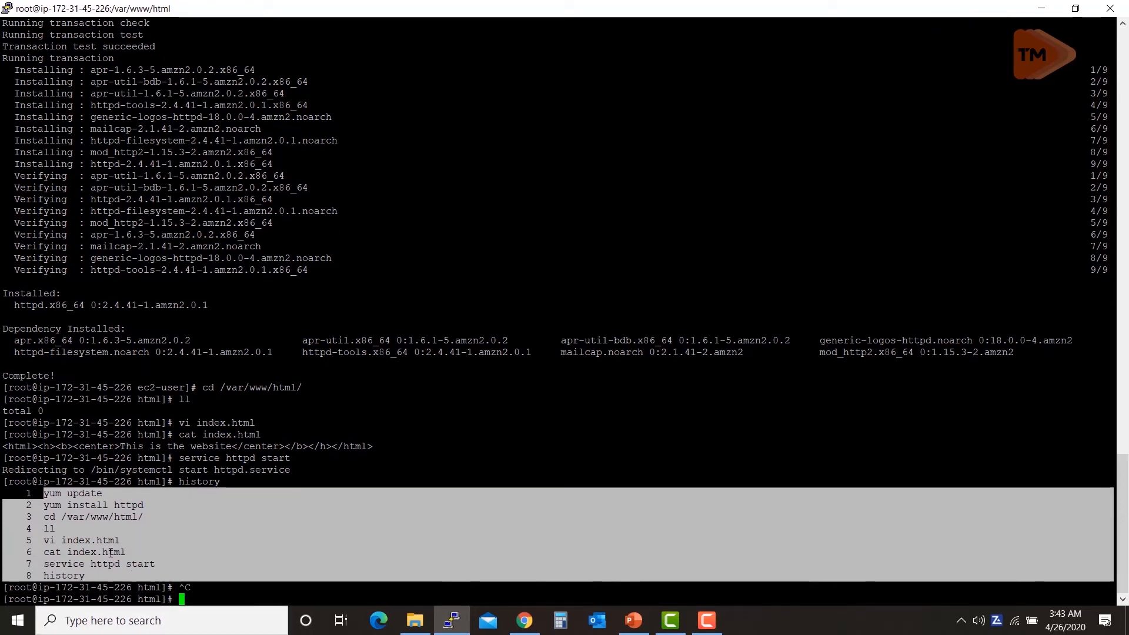
pyautogui.click(10, 631)
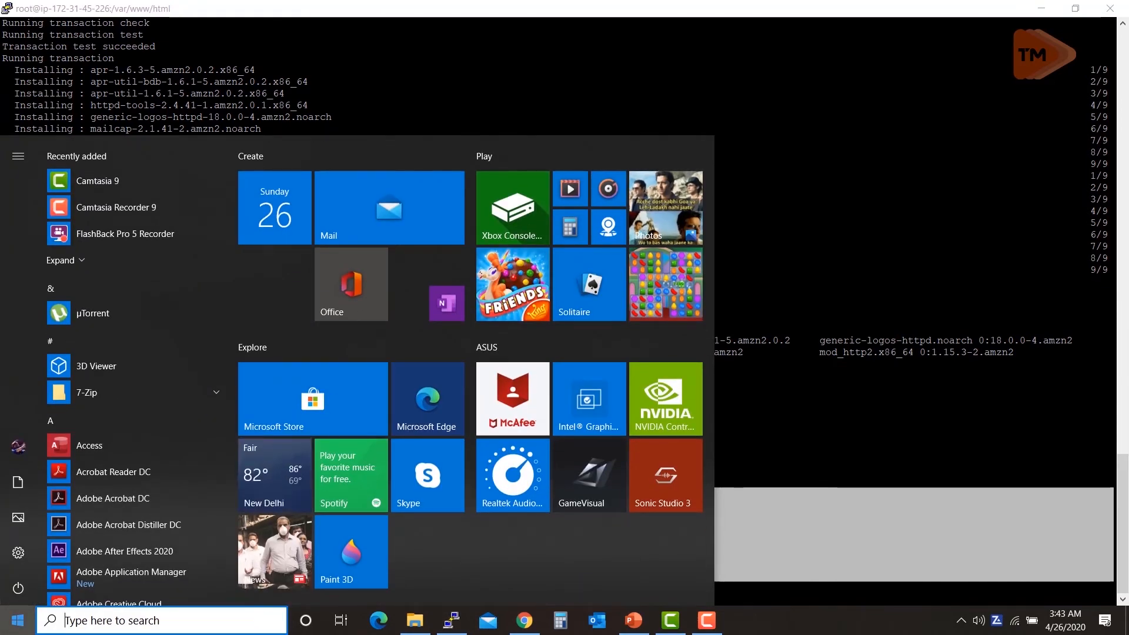
pyautogui.write('notepad++')
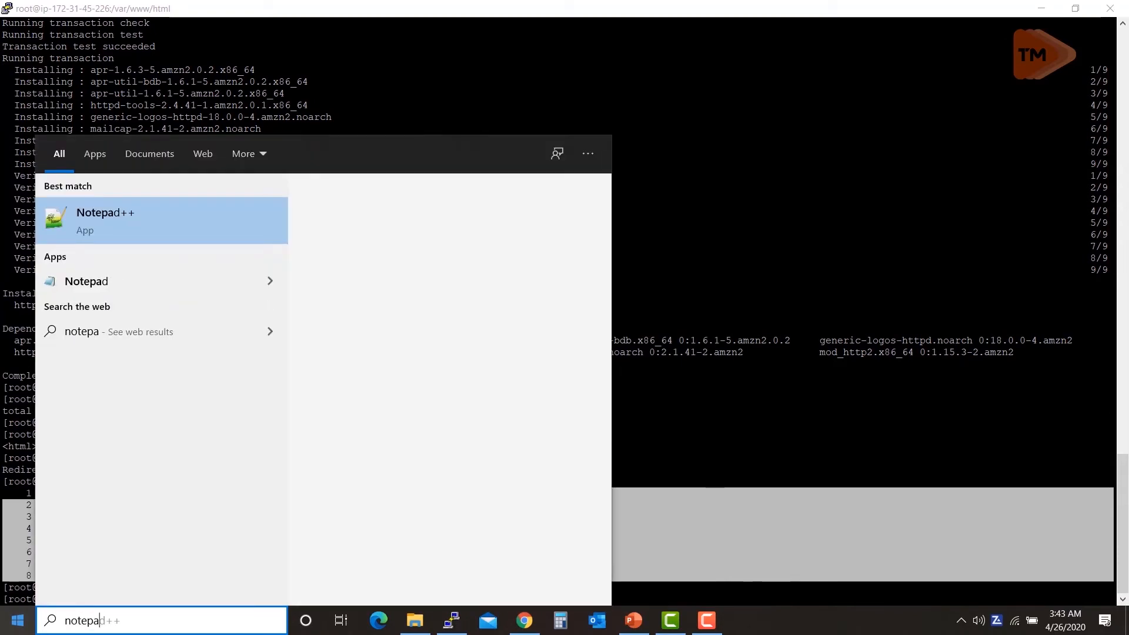
# Step: Paste the copied history commands into a new Notepad++ tab, new 5
pyautogui.press('Return')
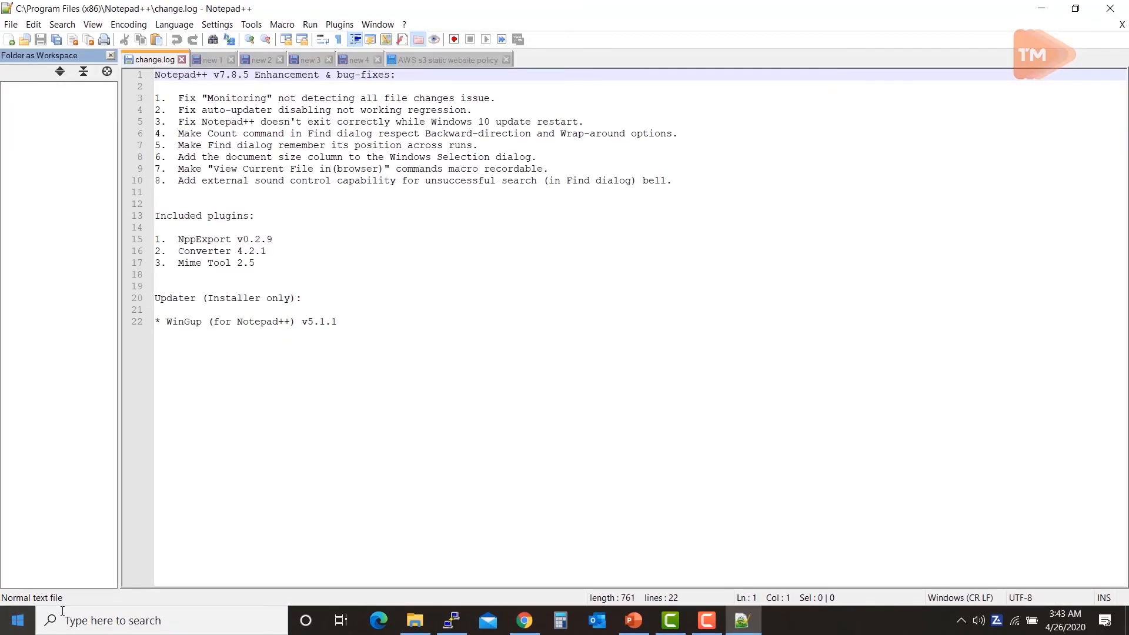
pyautogui.doubleClick(532, 53)
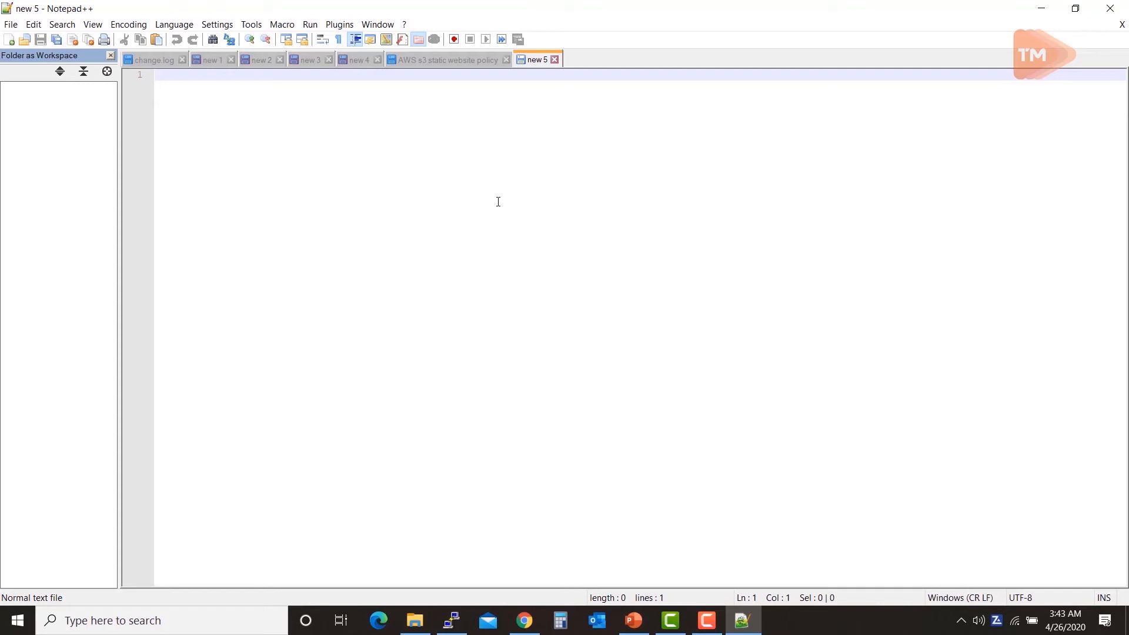
pyautogui.rightClick(454, 131)
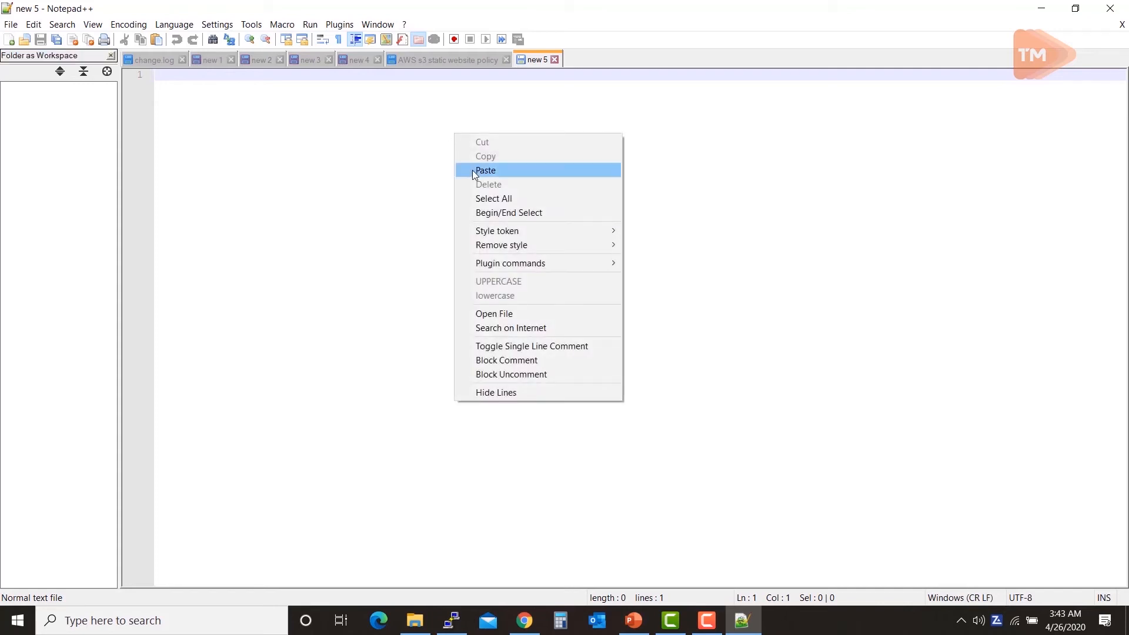
pyautogui.click(479, 172)
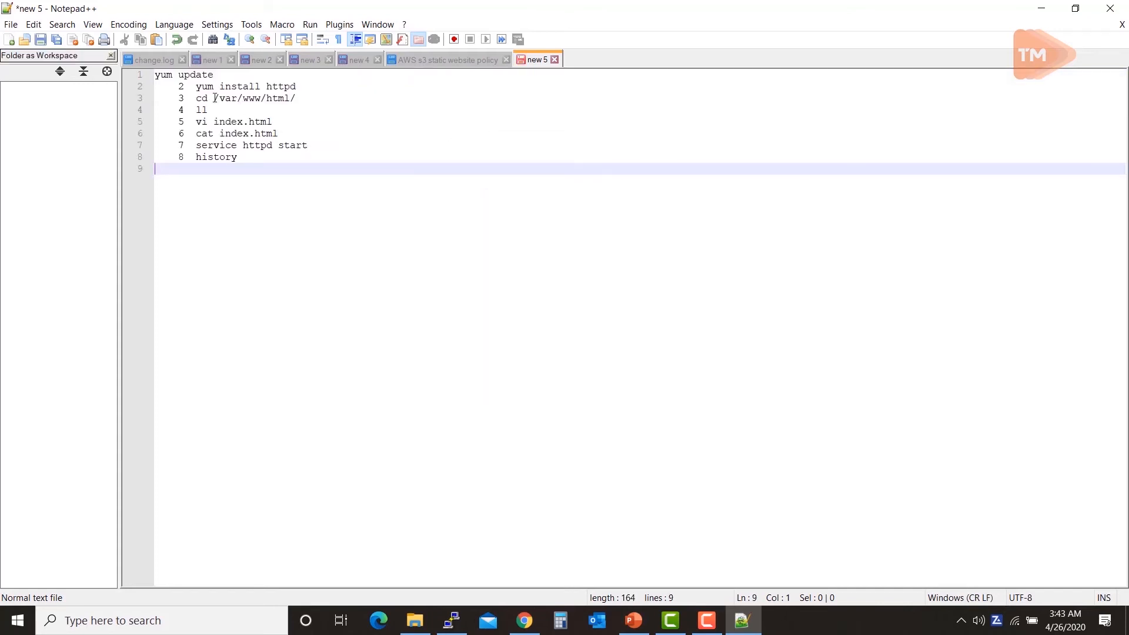
# Step: Strip the history line-number prefixes from the eight pasted commands
pyautogui.click(196, 88)
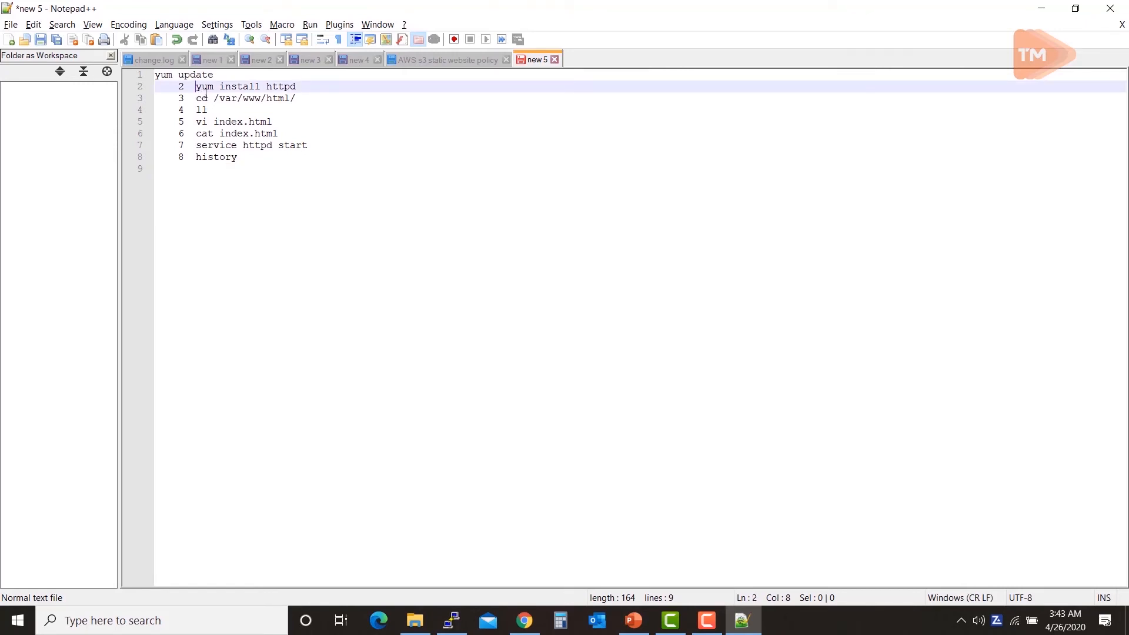
pyautogui.moveTo(195, 88); pyautogui.dragTo(189, 166)
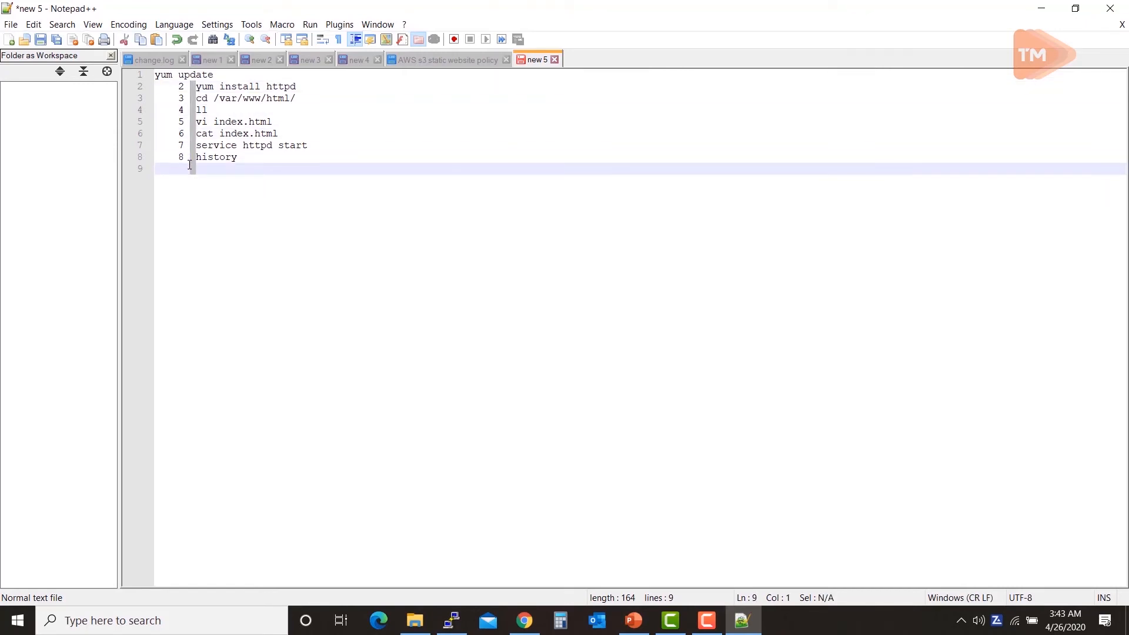
pyautogui.press('BackSpace')
pyautogui.press('BackSpace')
pyautogui.press('BackSpace')
pyautogui.press('BackSpace')
pyautogui.press('BackSpace')
pyautogui.press('BackSpace')
pyautogui.press('BackSpace')
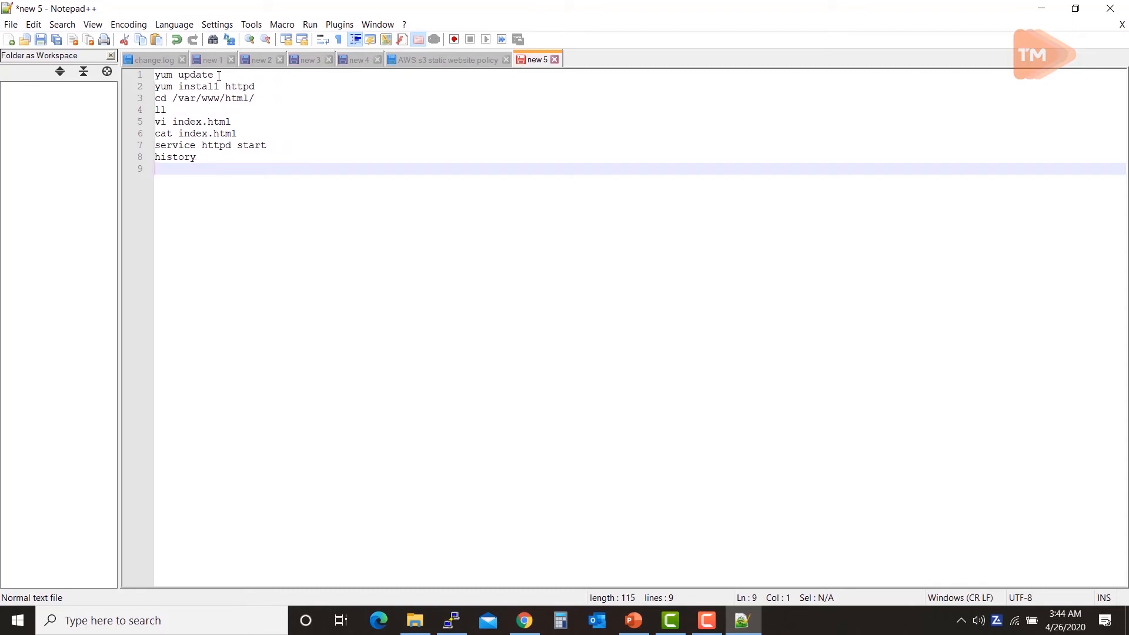
# Step: Append -y to the yum update and yum install httpd lines in the script
pyautogui.click(218, 76)
pyautogui.write('-y')
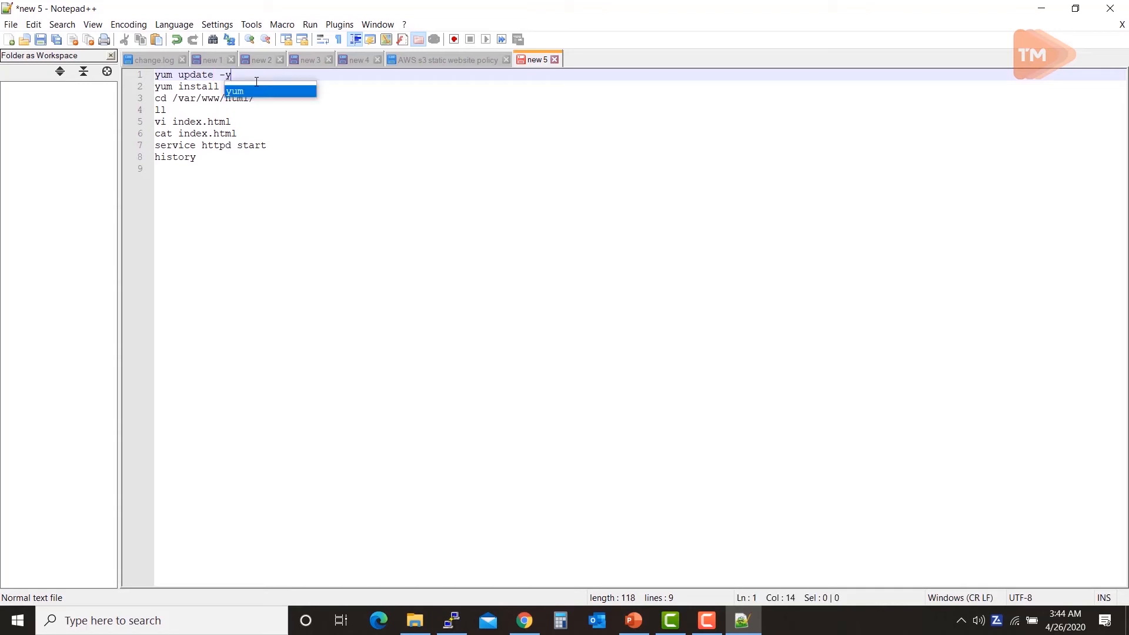
pyautogui.click(319, 223)
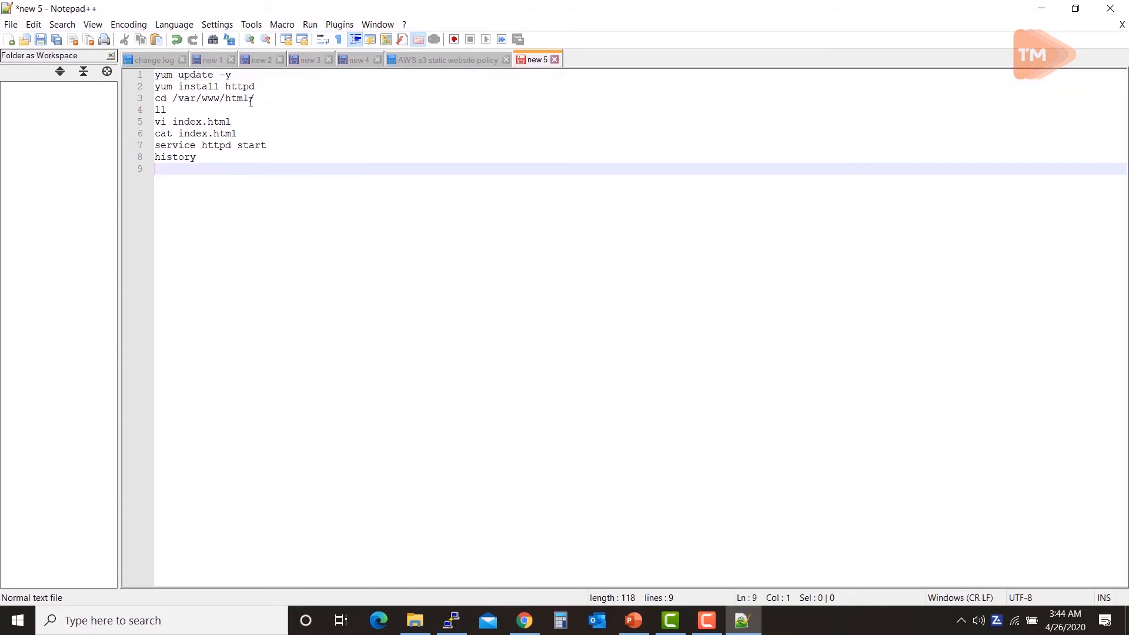
pyautogui.click(277, 83)
pyautogui.write('-')
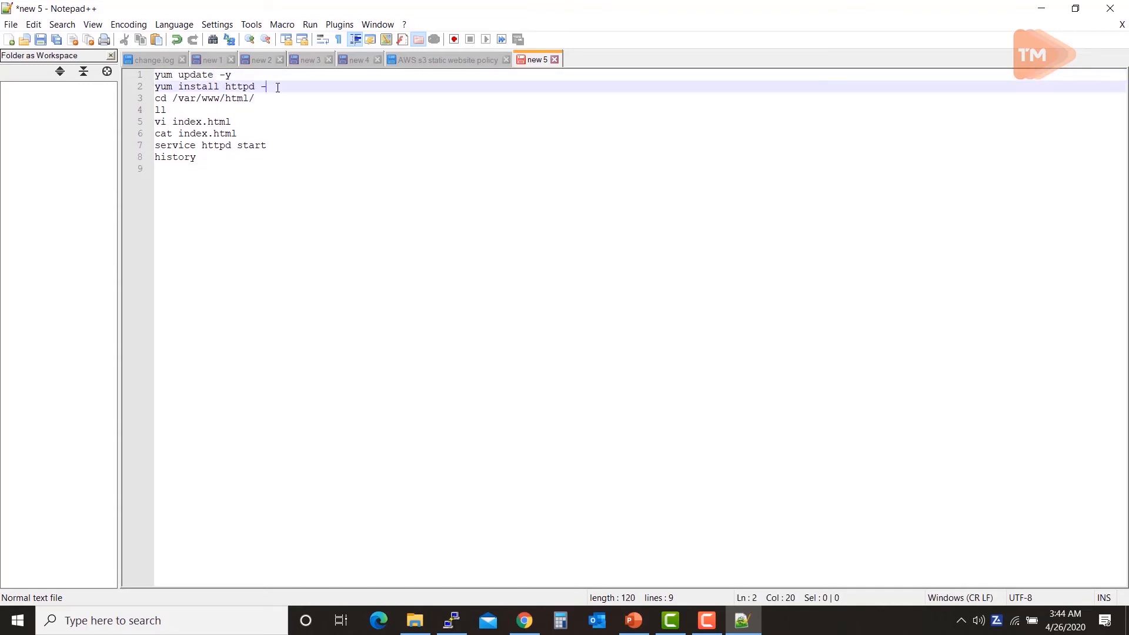
pyautogui.write('y')
pyautogui.click(198, 235)
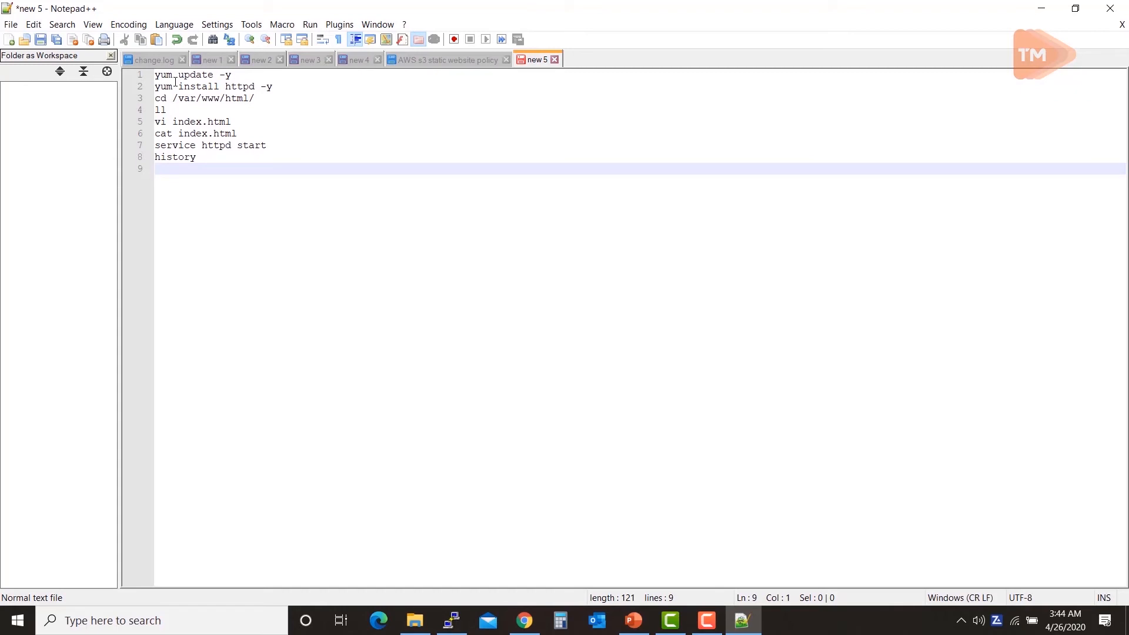
# Step: Delete the ll line, change vi to touch index.html, and trim cat from the next line
pyautogui.click(177, 111)
pyautogui.press('BackSpace')
pyautogui.press('BackSpace')
pyautogui.press('BackSpace')
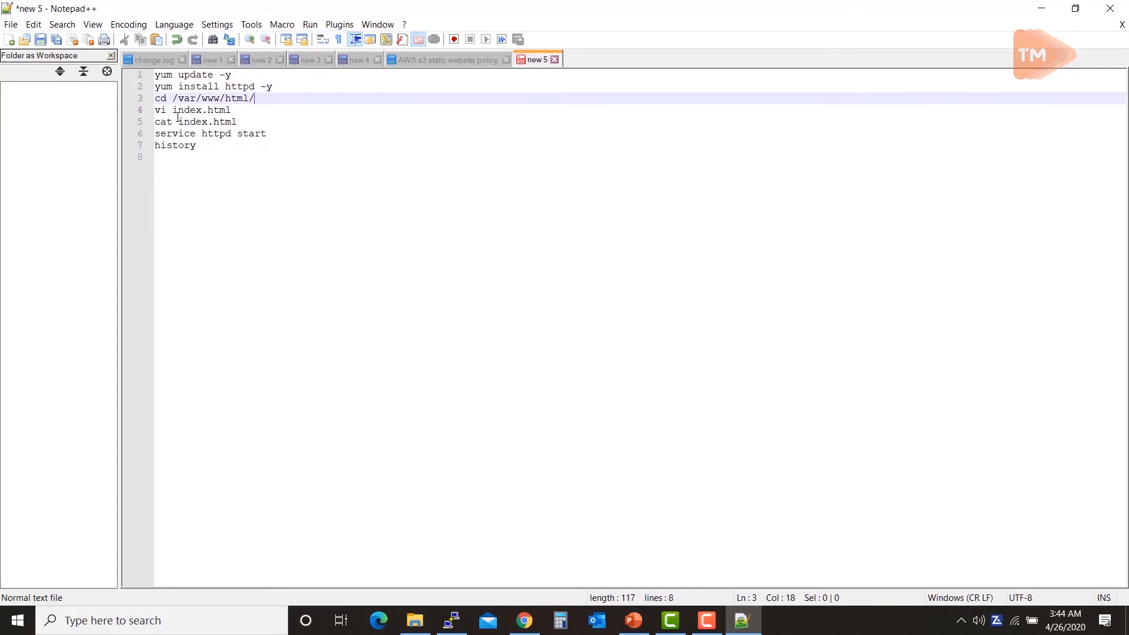
pyautogui.press('Down')
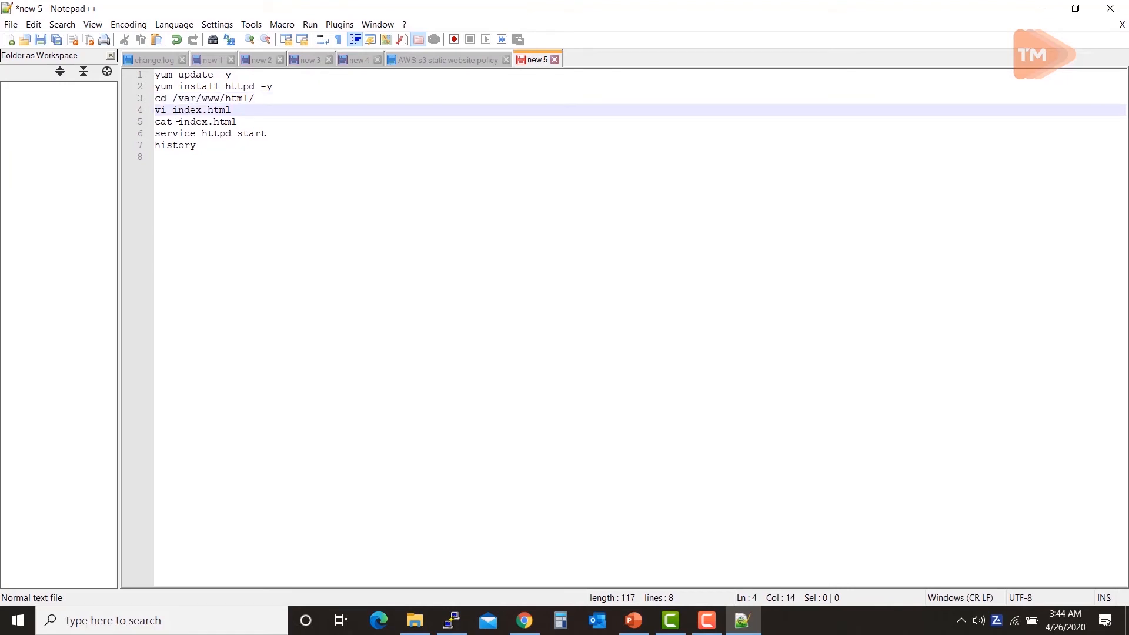
pyautogui.click(178, 115)
pyautogui.press('BackSpace')
pyautogui.press('BackSpace')
pyautogui.write('touch')
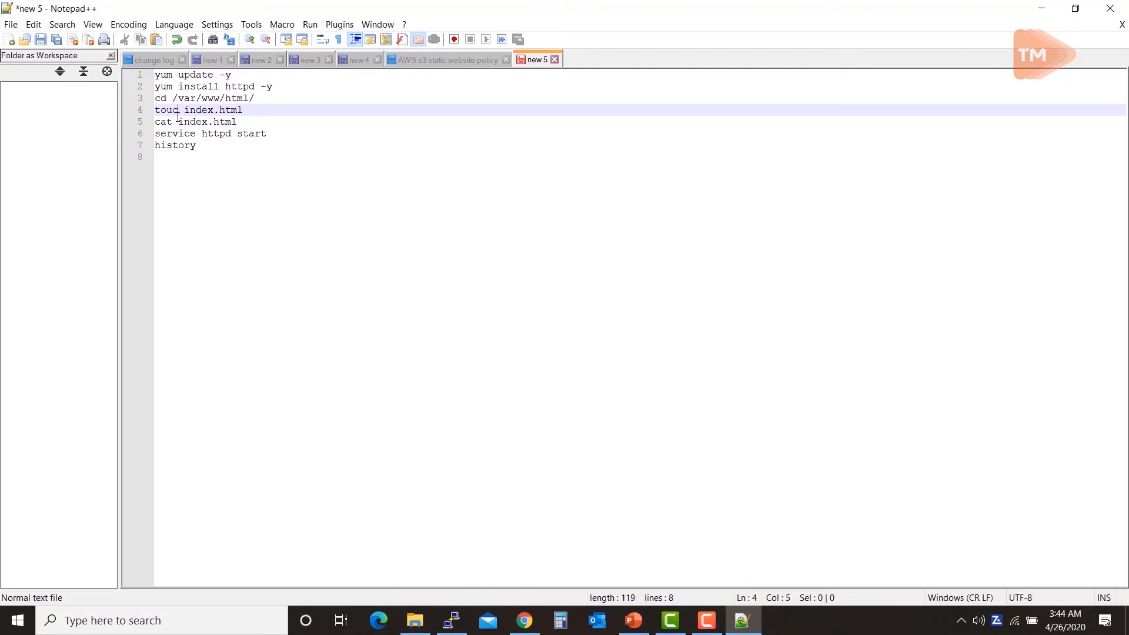
pyautogui.press('Down')
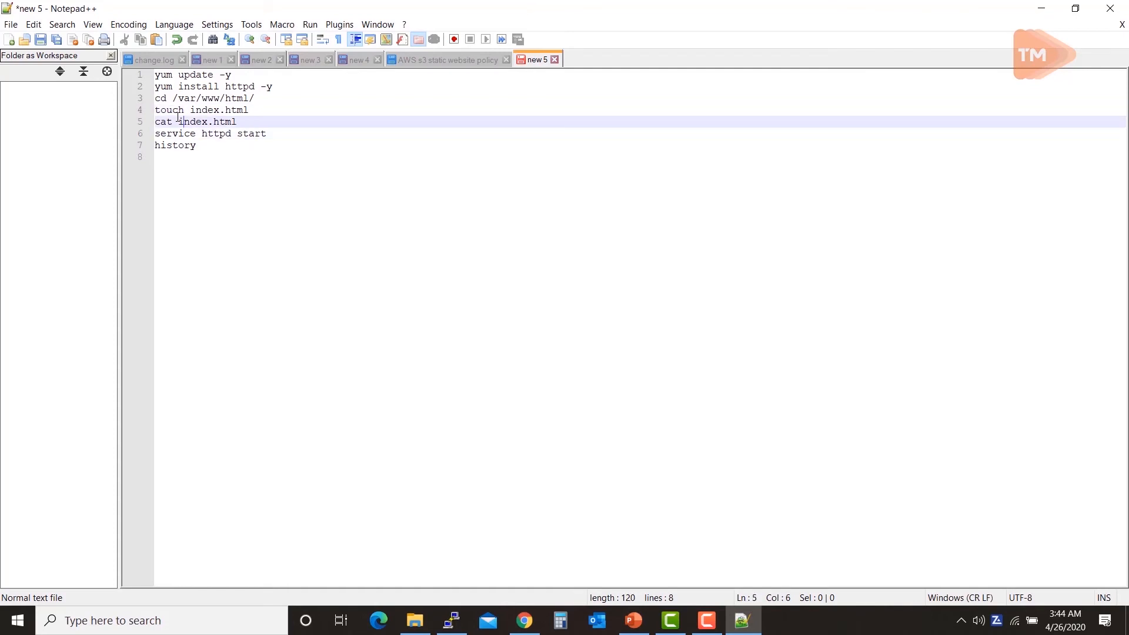
pyautogui.press('BackSpace')
pyautogui.press('BackSpace')
pyautogui.press('BackSpace')
pyautogui.press('BackSpace')
# Step: Copy the <html> output line from the PuTTY terminal
pyautogui.hotkey('alt', 'Tab')
pyautogui.moveTo(269, 342); pyautogui.dragTo(271, 351)
pyautogui.moveTo(3, 445); pyautogui.dragTo(371, 447)
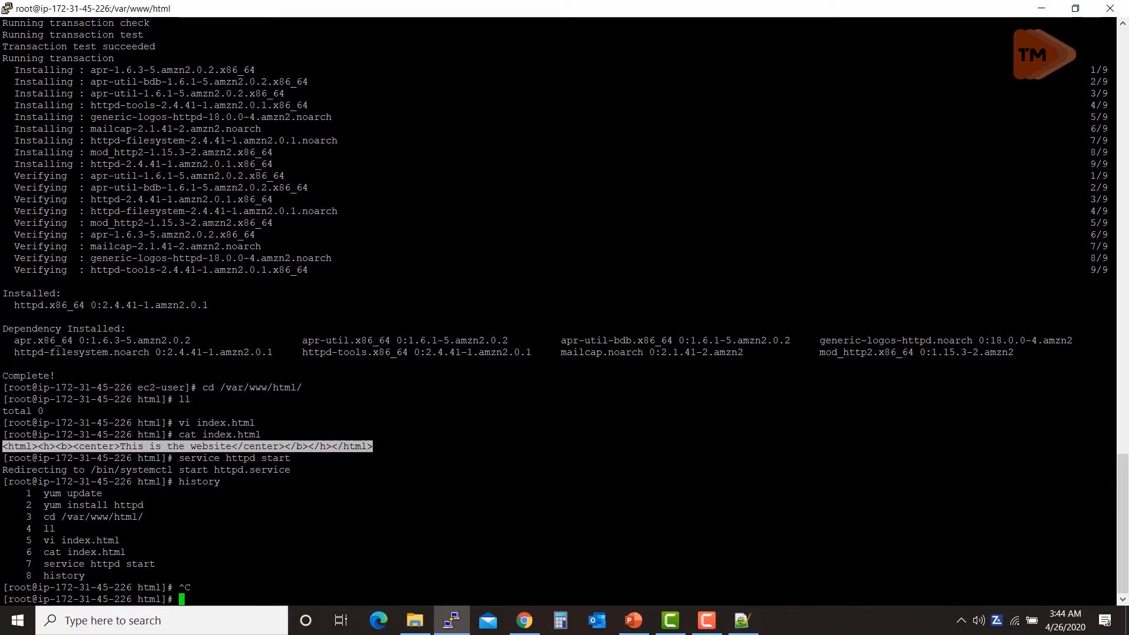
# Step: Make line 5 echo the pasted 'This is the website' HTML string '>>index.html
pyautogui.hotkey('alt', 'Tab')
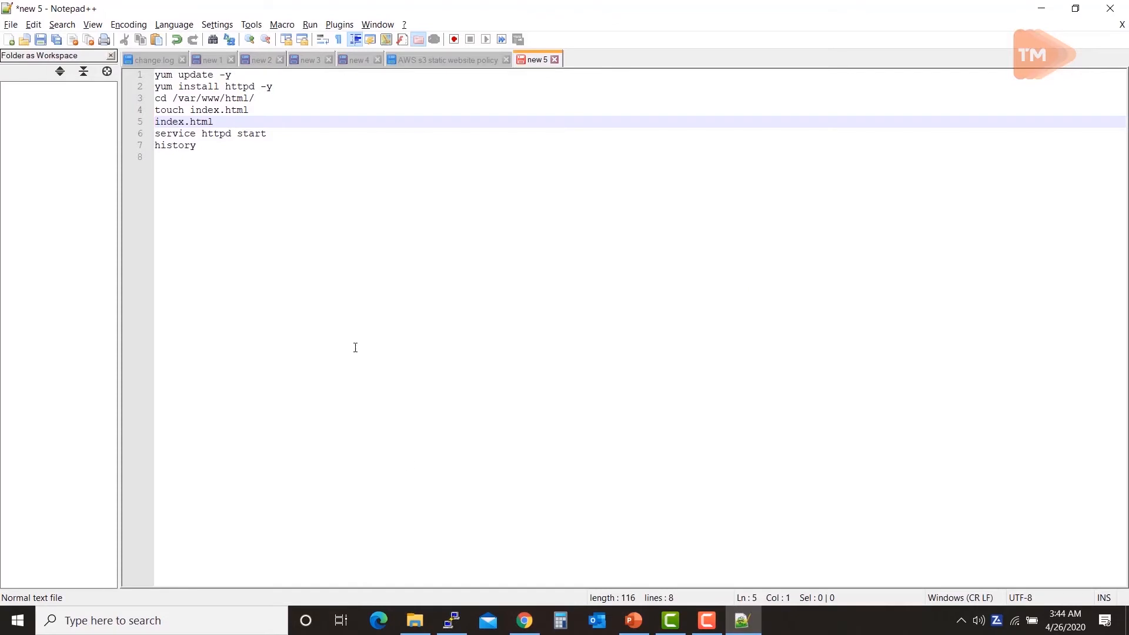
pyautogui.write('echo ;')
pyautogui.press('BackSpace')
pyautogui.write('"')
pyautogui.press('BackSpace')
pyautogui.write(',')
pyautogui.press('BackSpace')
pyautogui.write('"')
pyautogui.hotkey('ctrl', 'v')
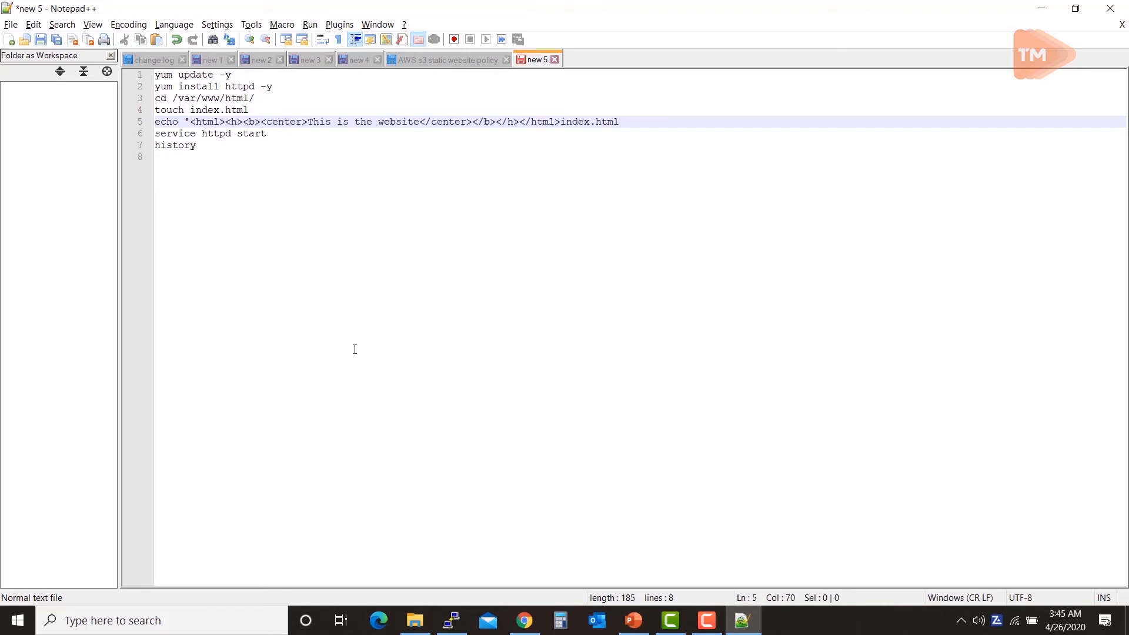
pyautogui.write("'>>")
# Step: Delete the history line from the script
pyautogui.click(287, 134)
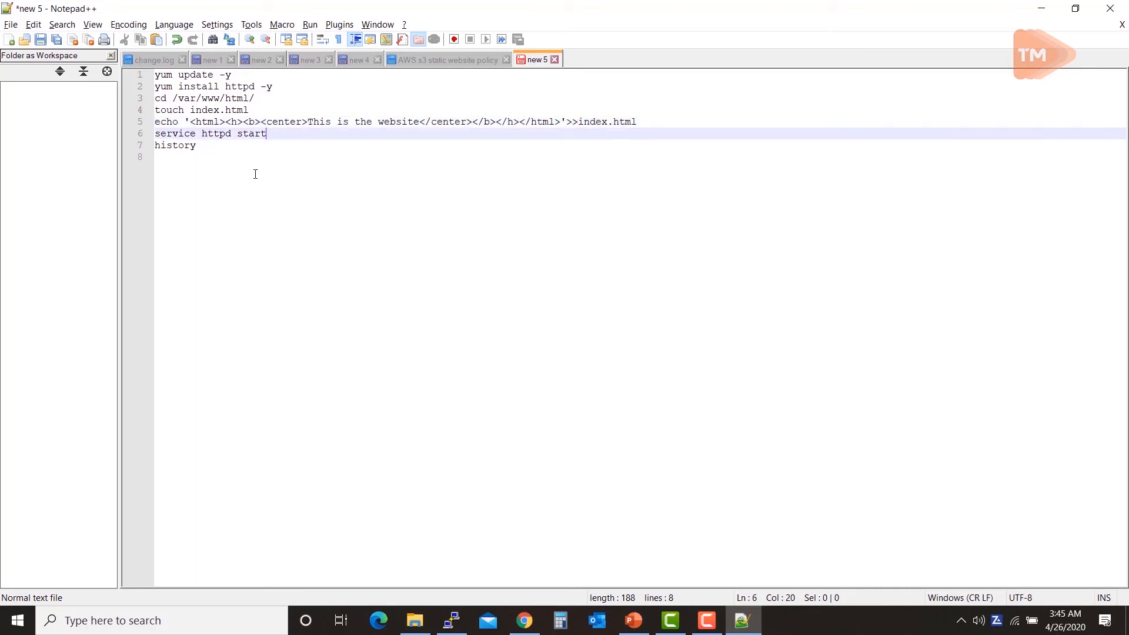
pyautogui.doubleClick(211, 145)
pyautogui.press('BackSpace')
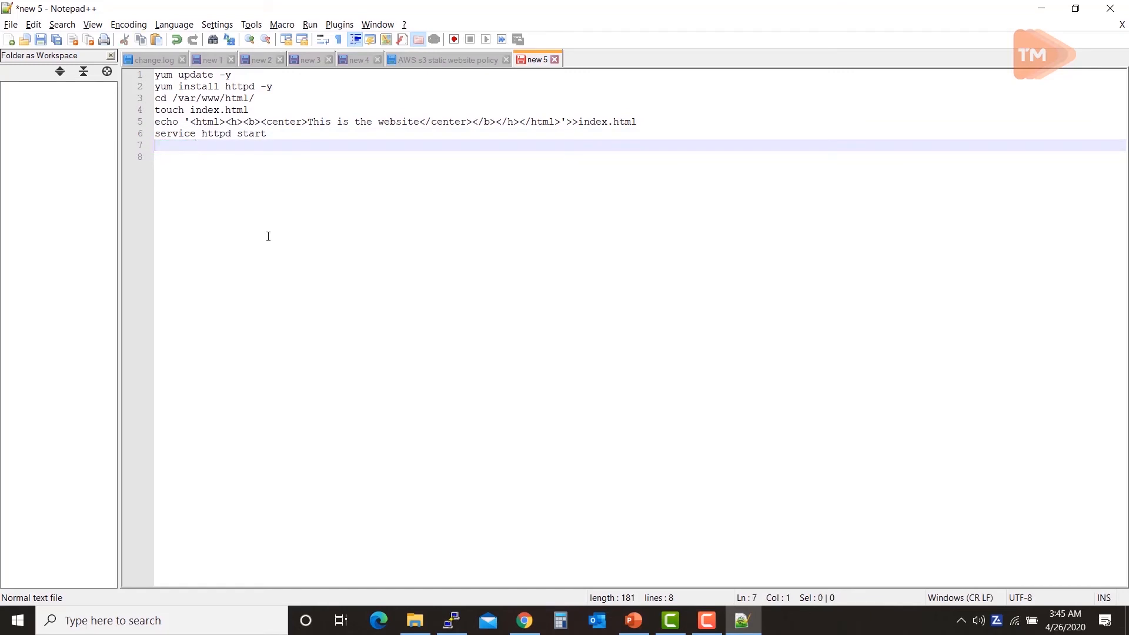
# Step: Add #!/bin/bash as the script's first line
pyautogui.click(155, 75)
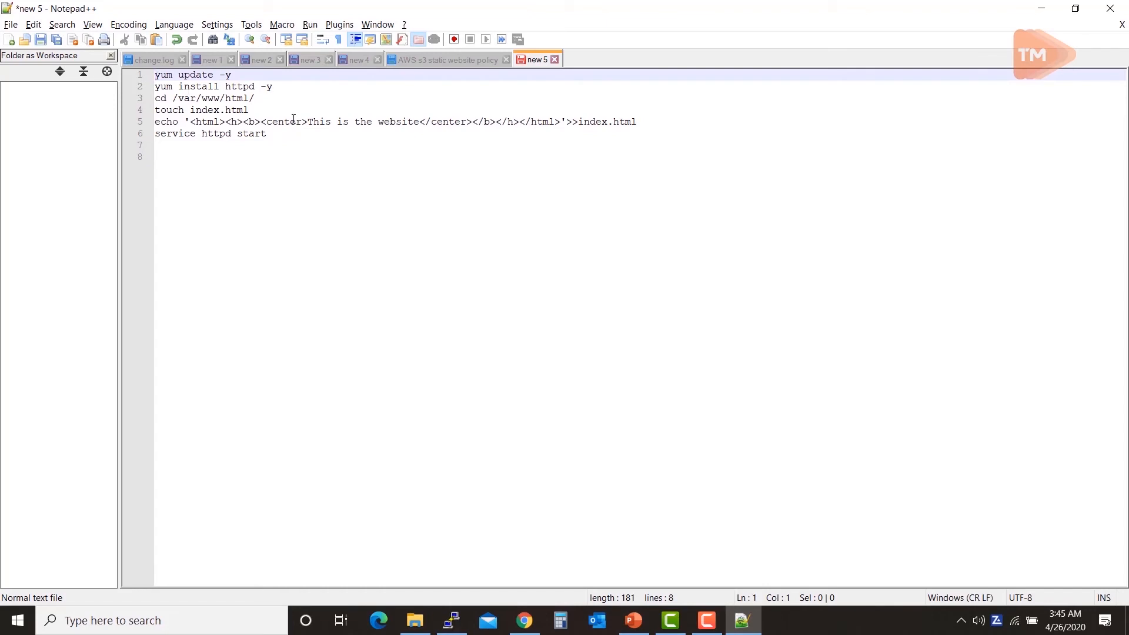
pyautogui.press('Return')
pyautogui.press('Up')
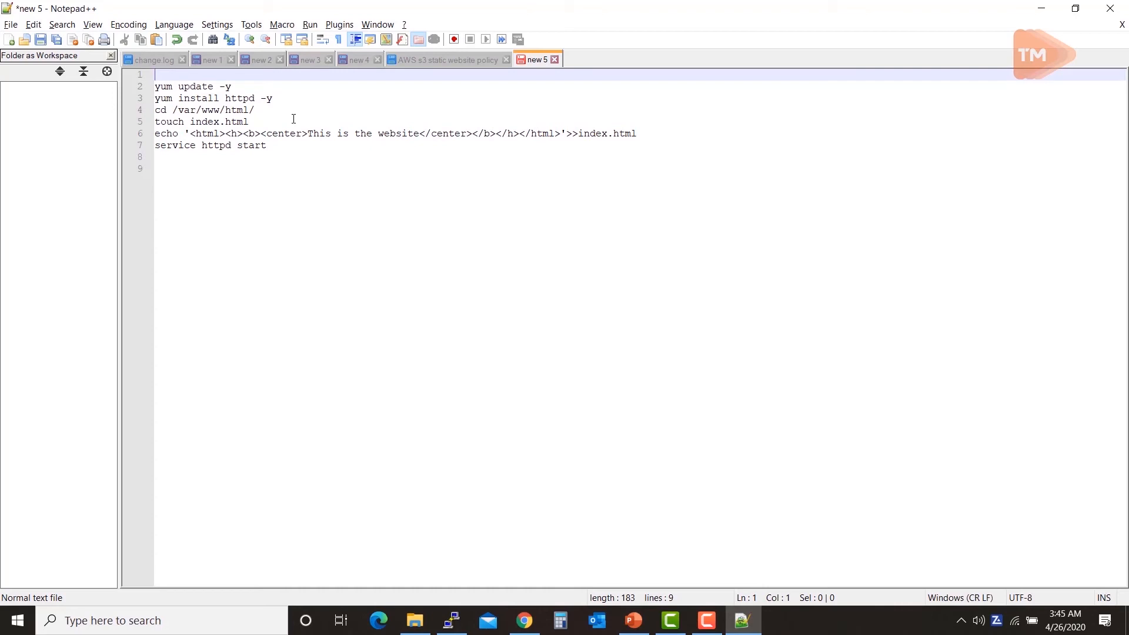
pyautogui.write('#')
pyautogui.write('!/bin/bash')
# Step: Extend the page text to 'This is the website created by a Bootstrap'
pyautogui.moveTo(314, 148); pyautogui.dragTo(155, 75)
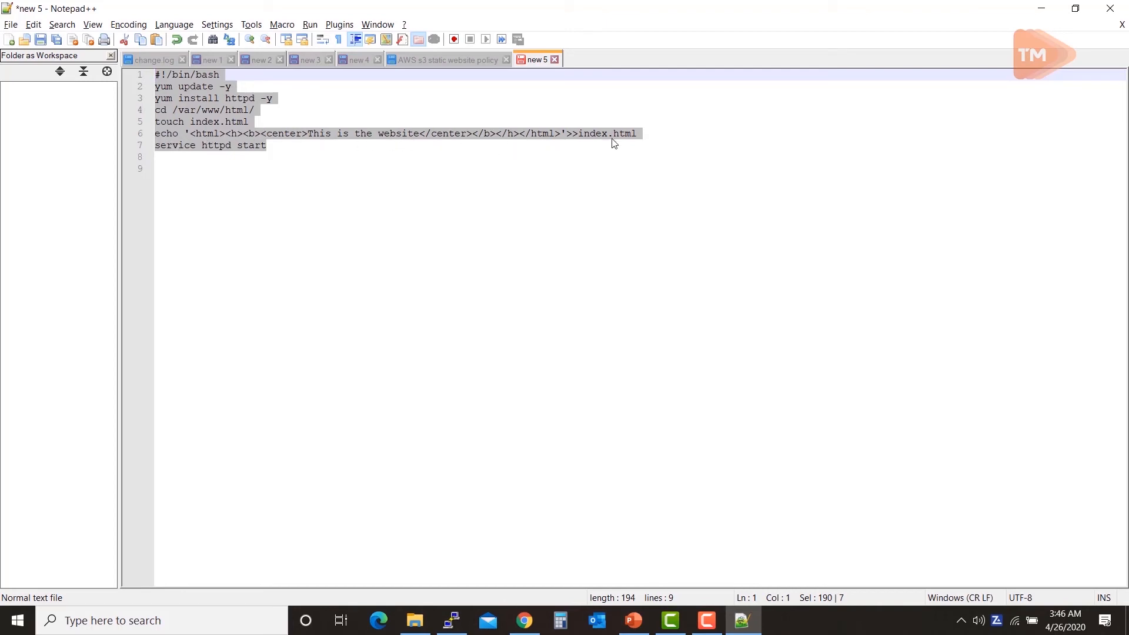
pyautogui.click(424, 165)
pyautogui.click(240, 137)
pyautogui.moveTo(272, 145); pyautogui.dragTo(156, 75)
pyautogui.click(202, 121)
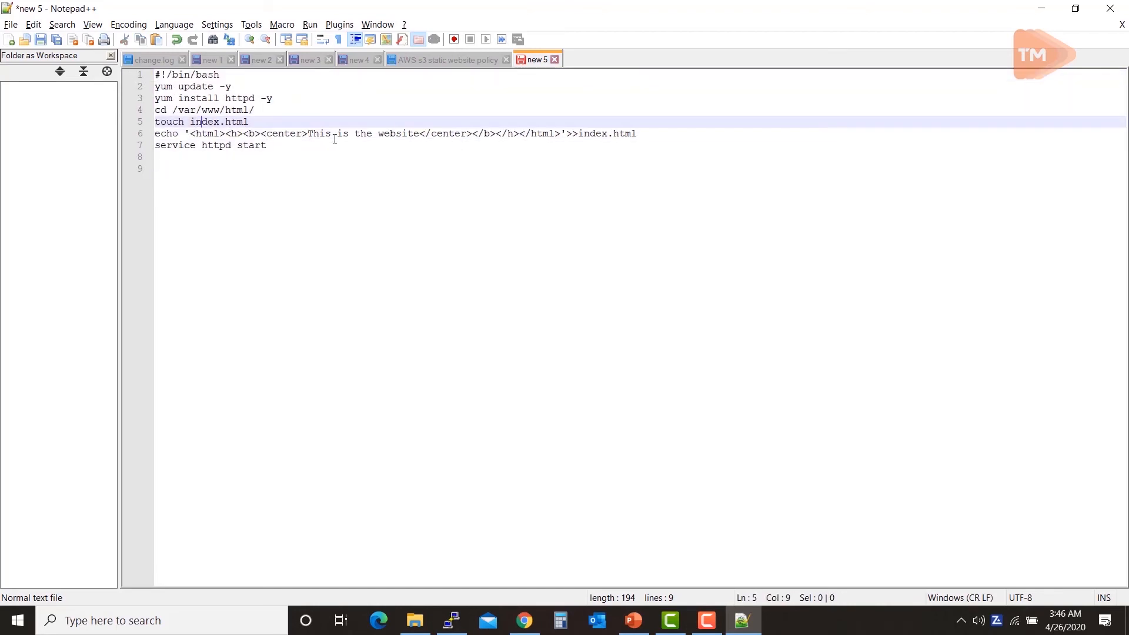
pyautogui.click(420, 134)
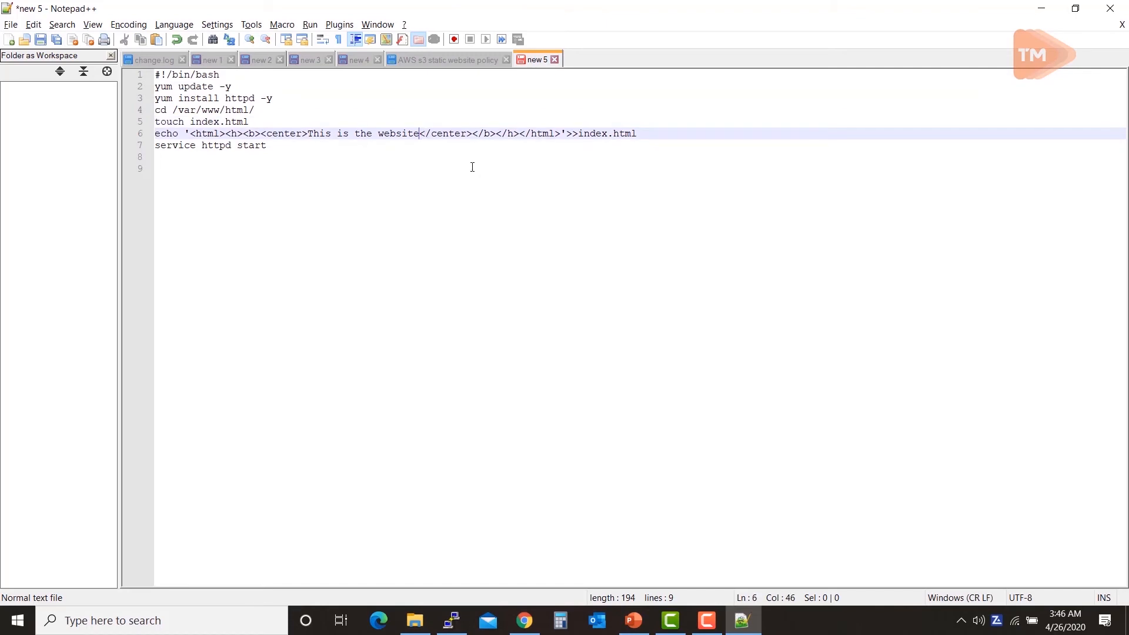
pyautogui.write('create')
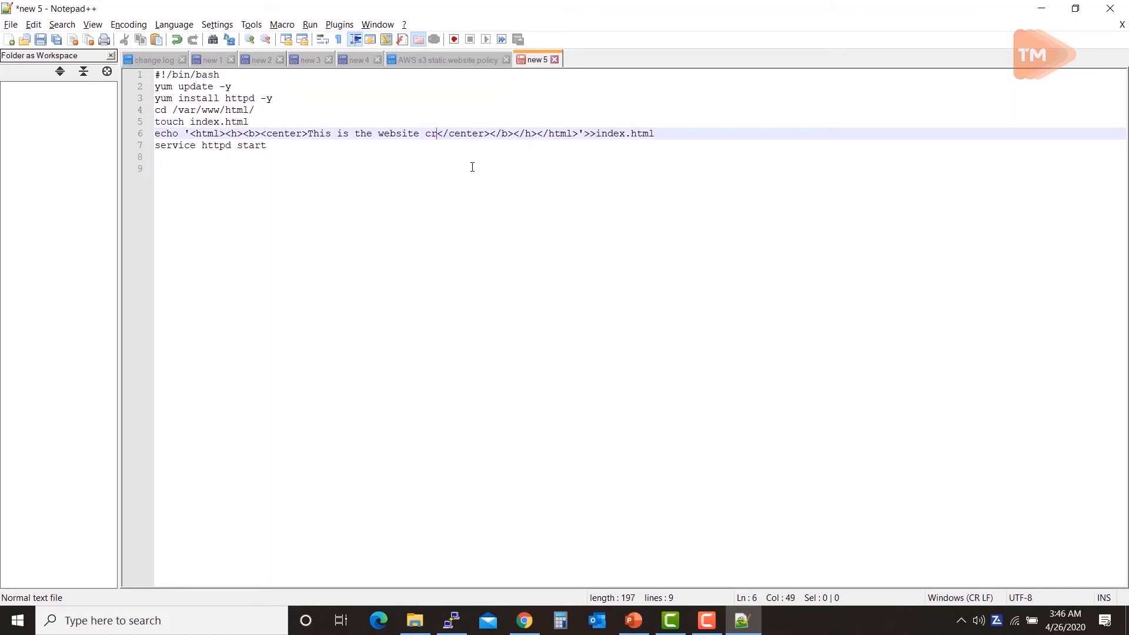
pyautogui.write('d ')
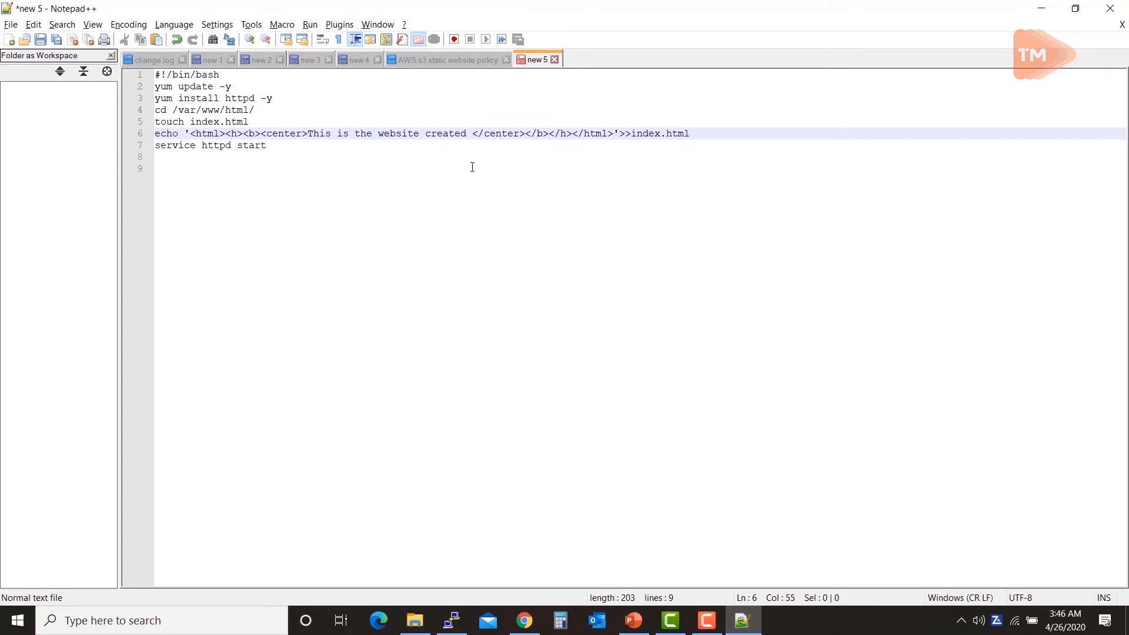
pyautogui.write('by a ')
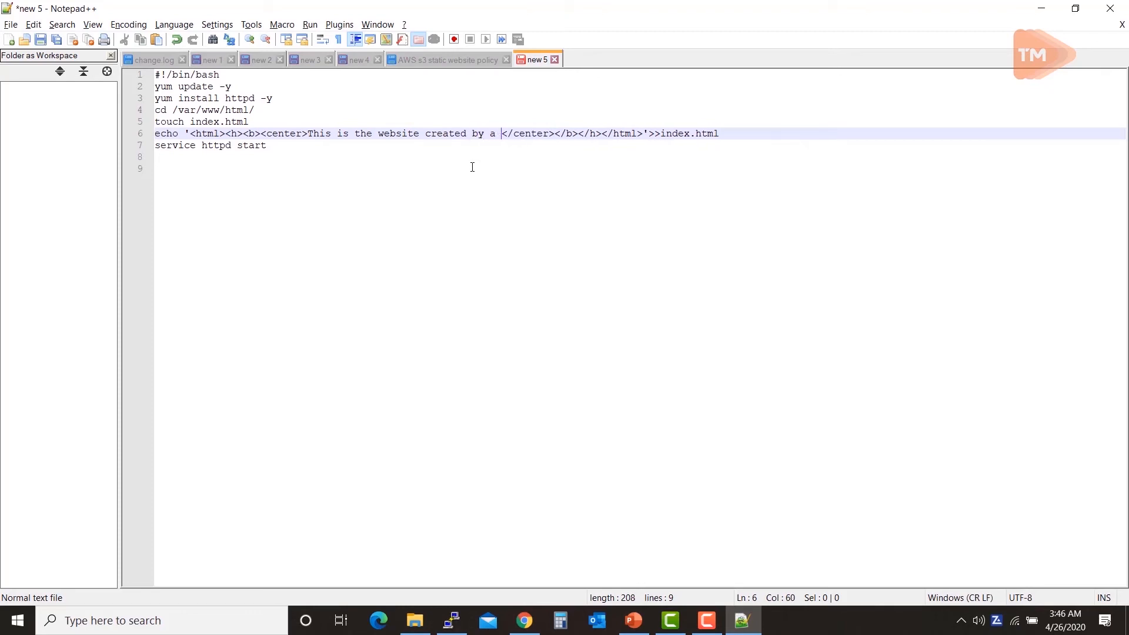
pyautogui.write('Boot')
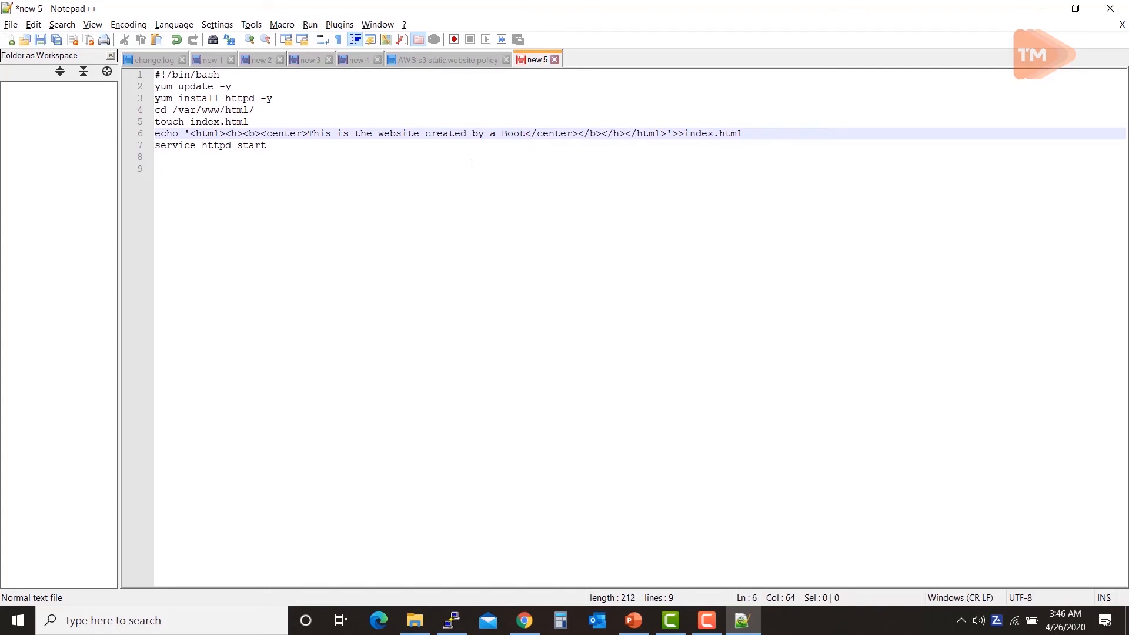
pyautogui.write('strap sc')
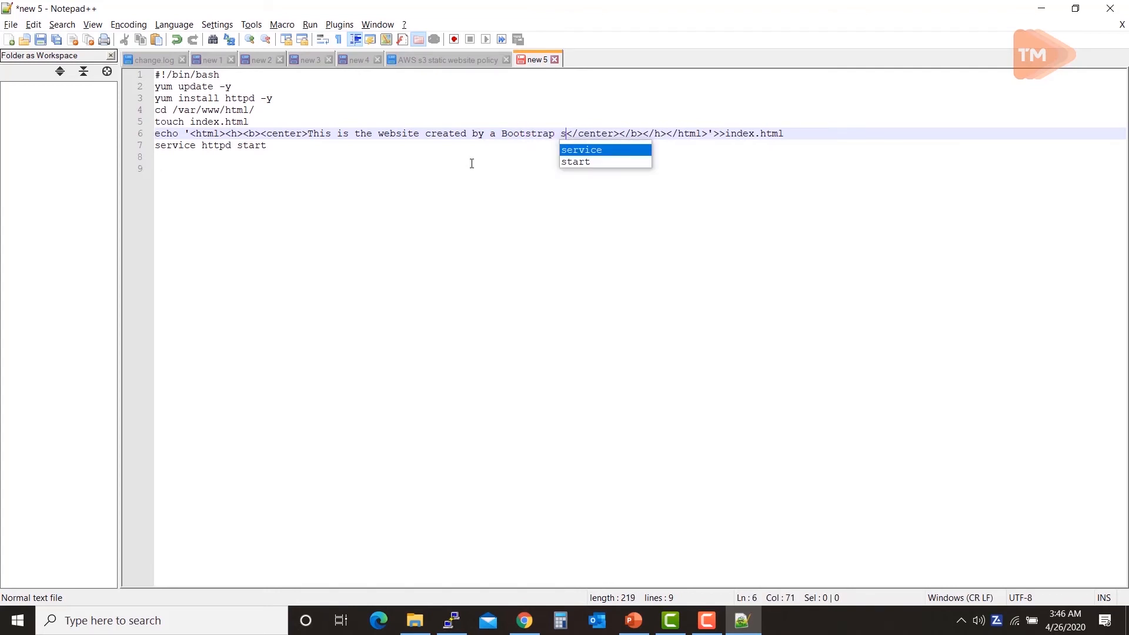
pyautogui.press('BackSpace')
pyautogui.press('BackSpace')
pyautogui.press('BackSpace')
pyautogui.press('BackSpace')
pyautogui.write('p')
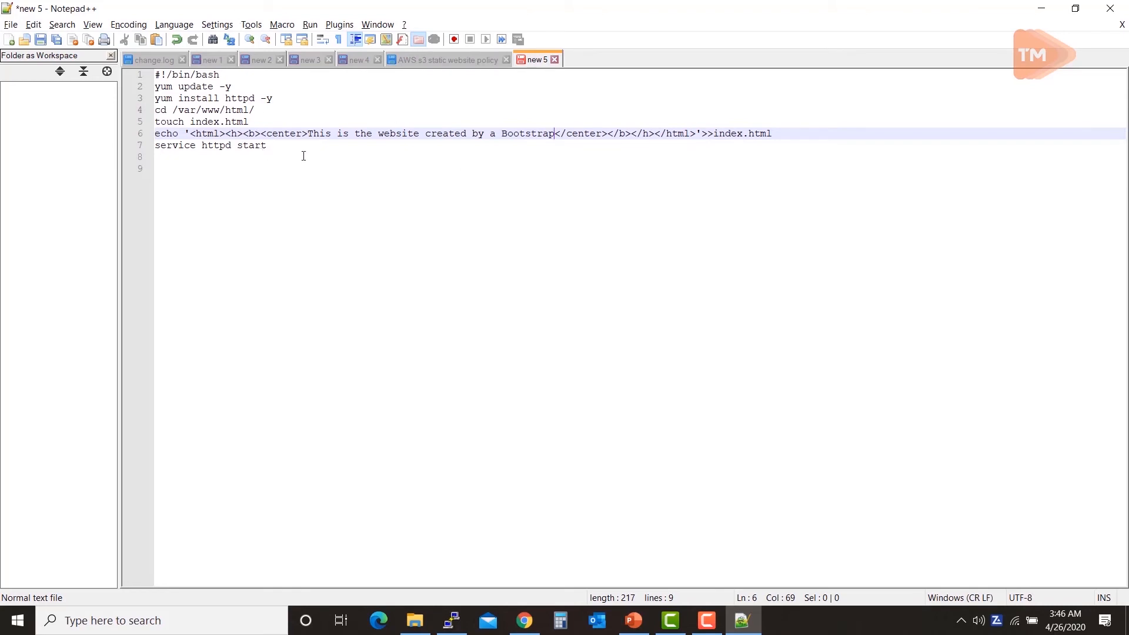
# Step: Select and copy the whole finished script, then return to the EC2 console in Chrome
pyautogui.moveTo(306, 153); pyautogui.dragTo(94, 66)
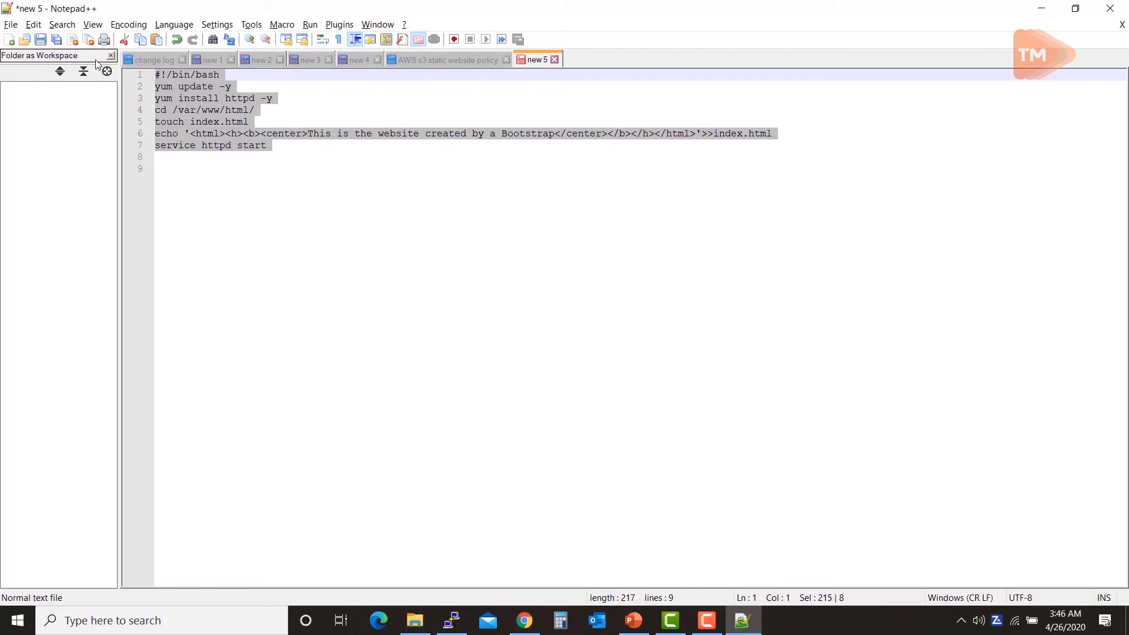
pyautogui.hotkey('alt', 'Tab')
pyautogui.hotkey('alt', 'Tab')
pyautogui.press('Tab')
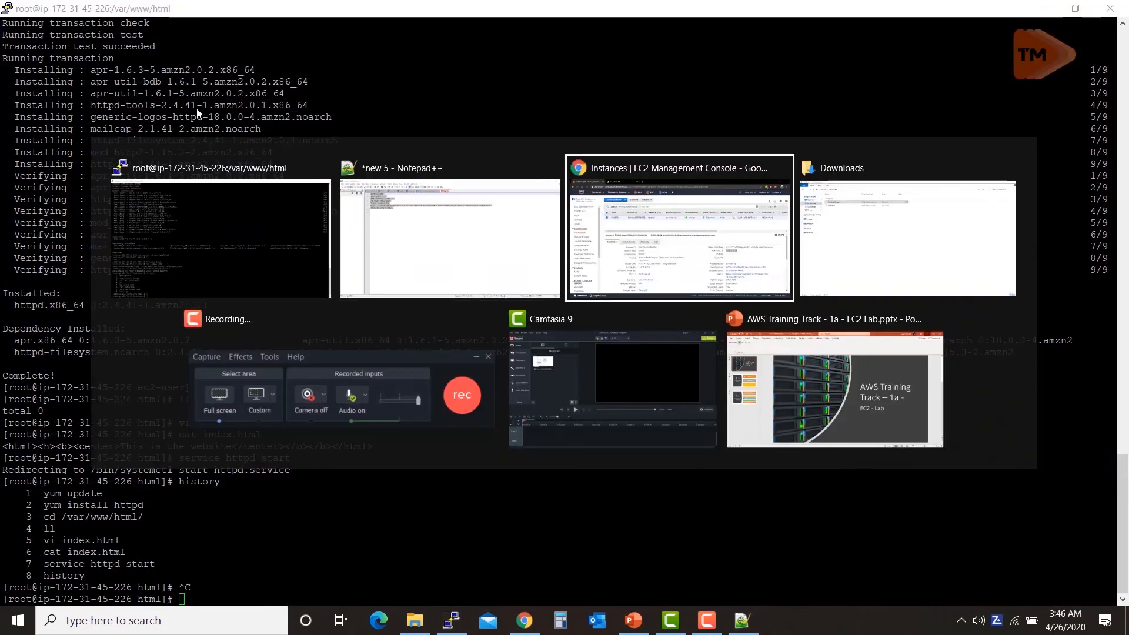
# Step: Start a new instance launch with the Amazon Linux 2 image
pyautogui.click(260, 106)
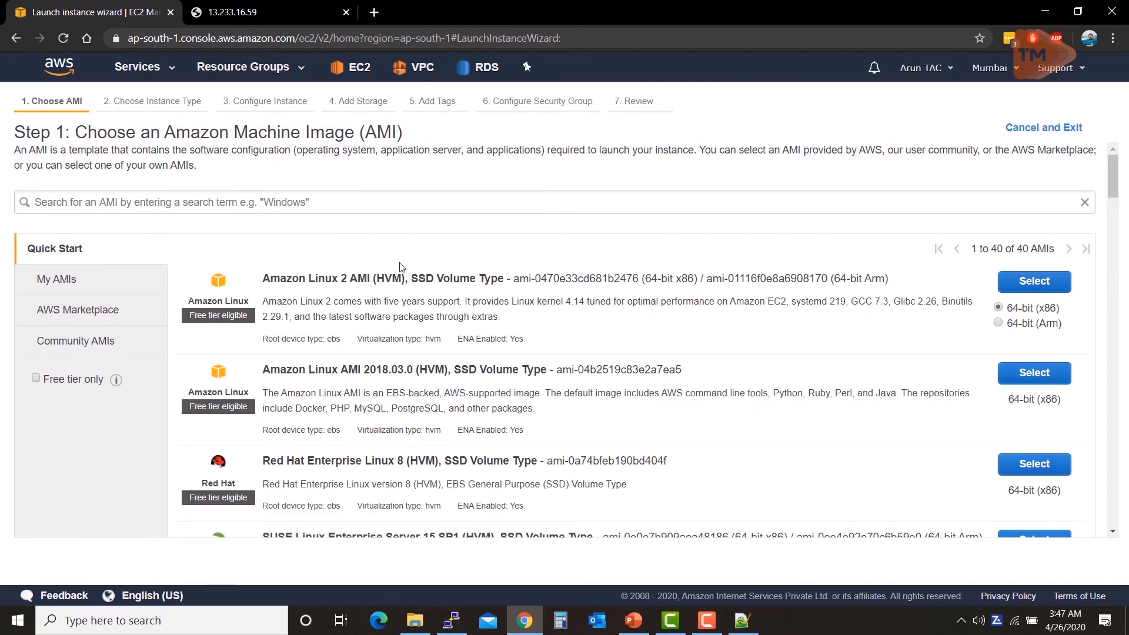
pyautogui.click(1019, 286)
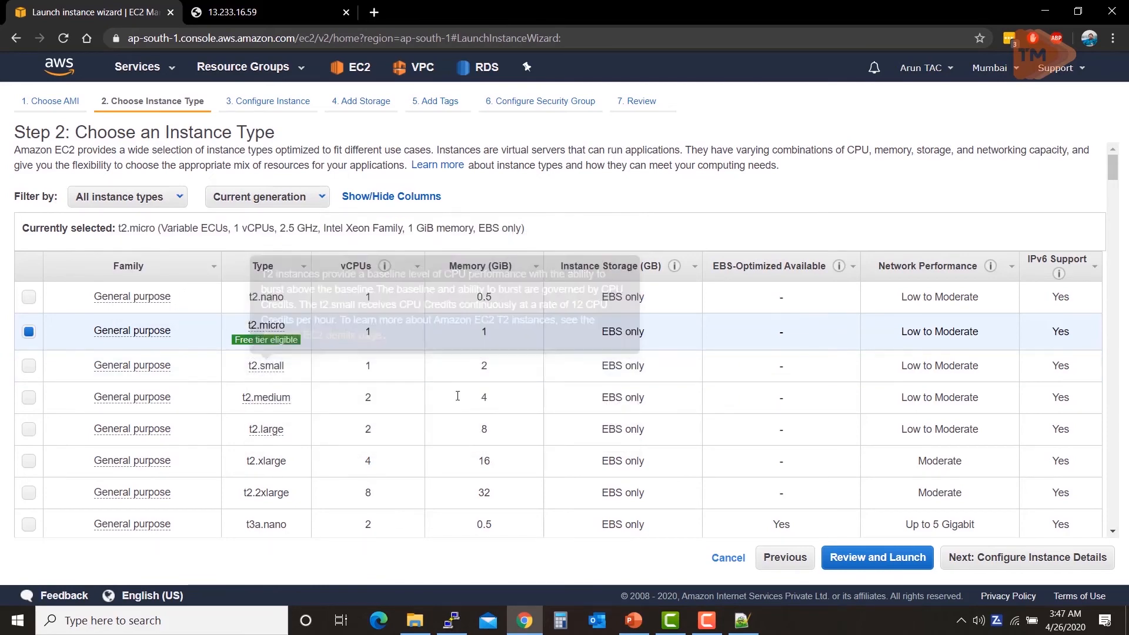
pyautogui.click(978, 564)
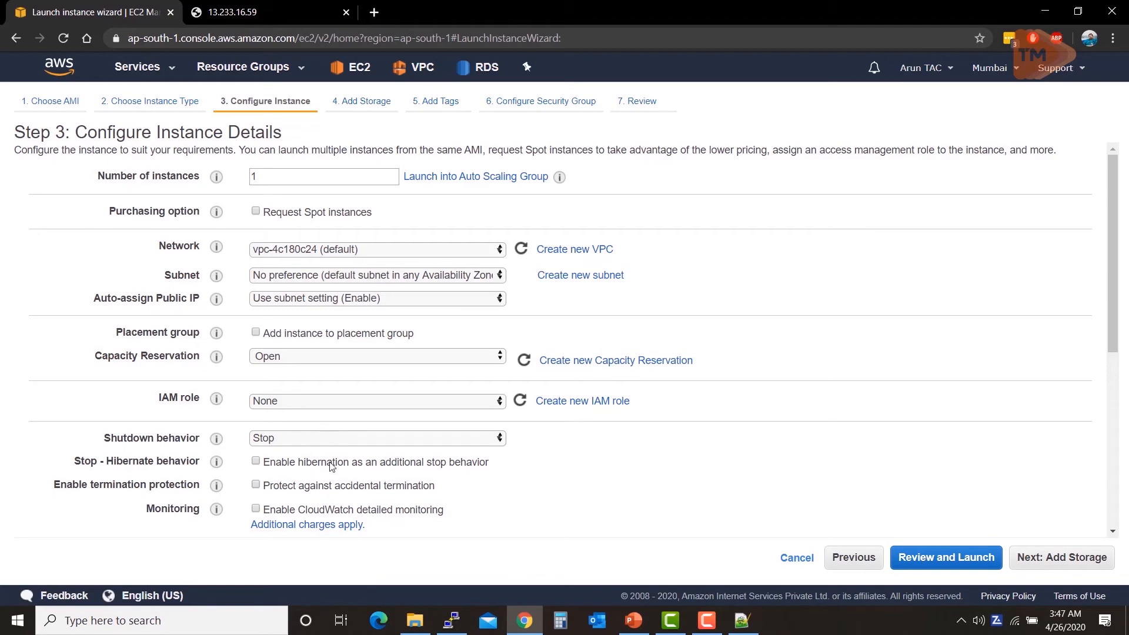
# Step: Paste the bash bootstrap script into User data and continue to Add Storage
pyautogui.scroll(-6, 362, 391)
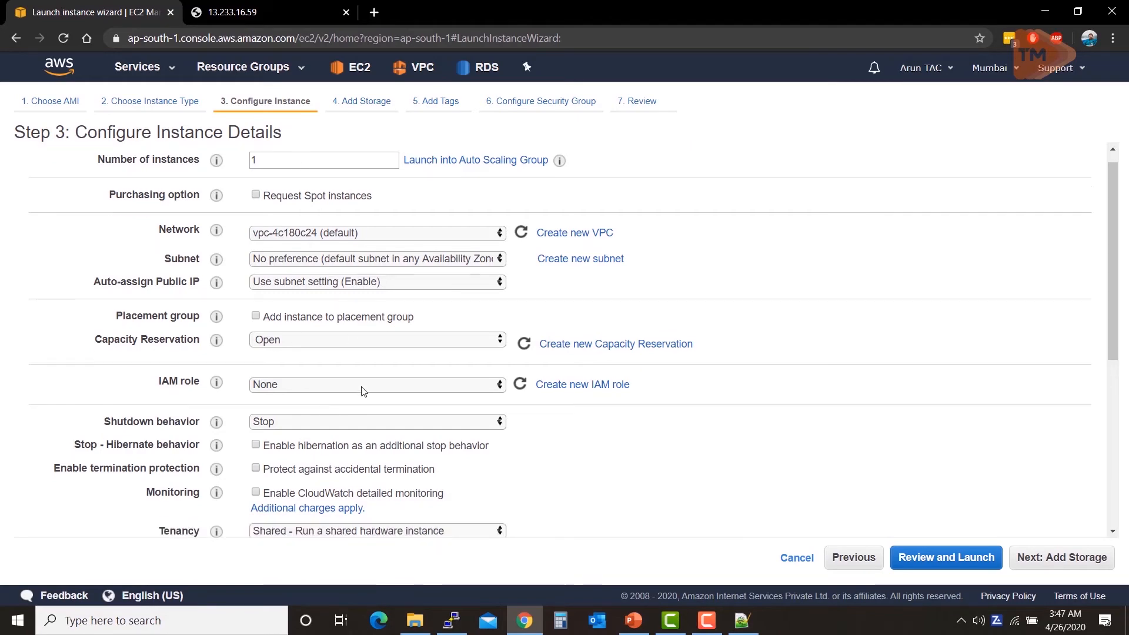
pyautogui.click(357, 470)
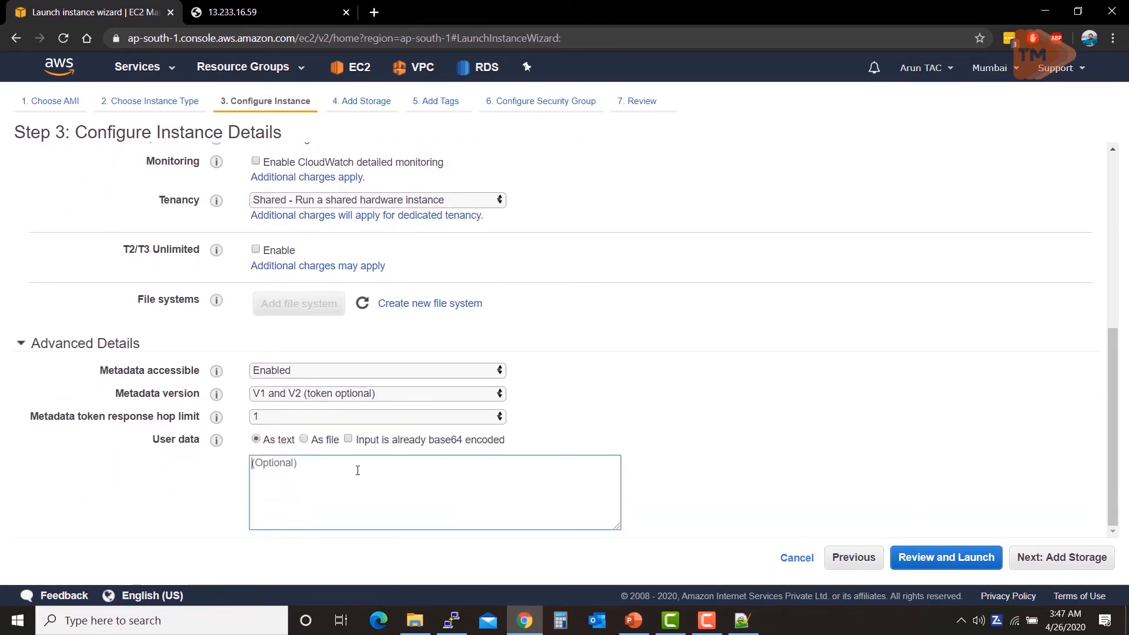
pyautogui.hotkey('ctrl', 'v')
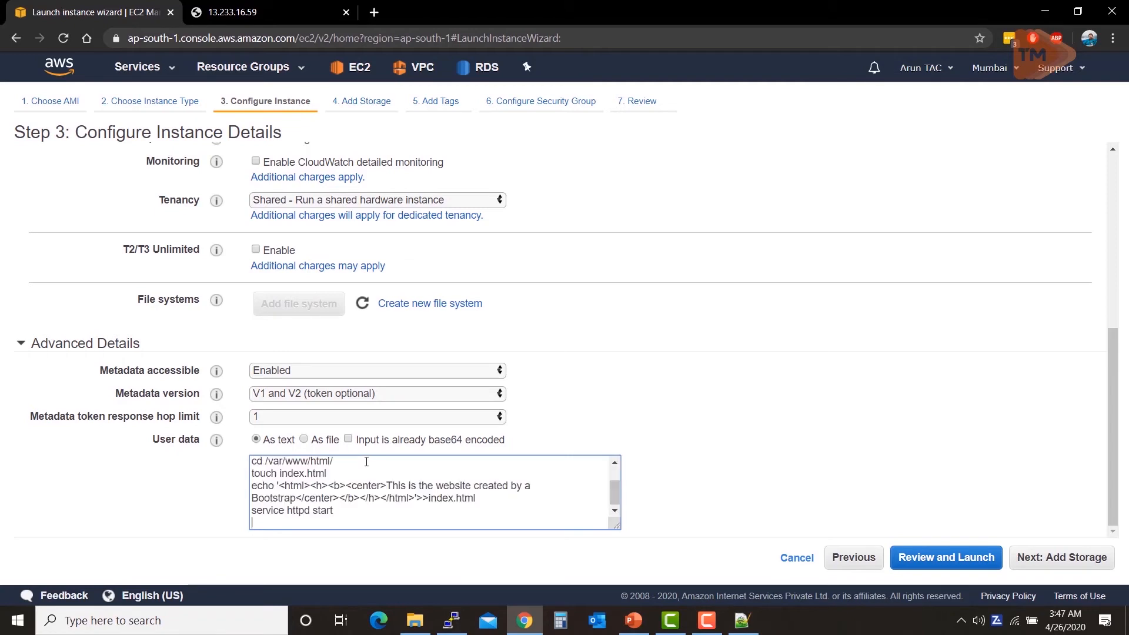
pyautogui.scroll(2, 382, 490)
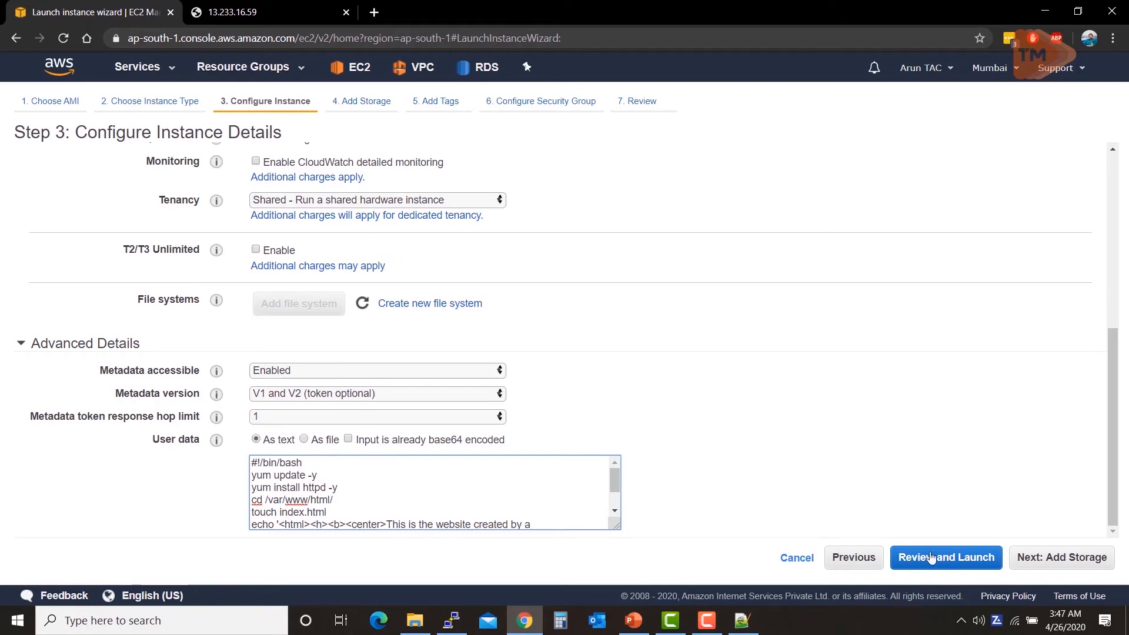
pyautogui.click(1046, 569)
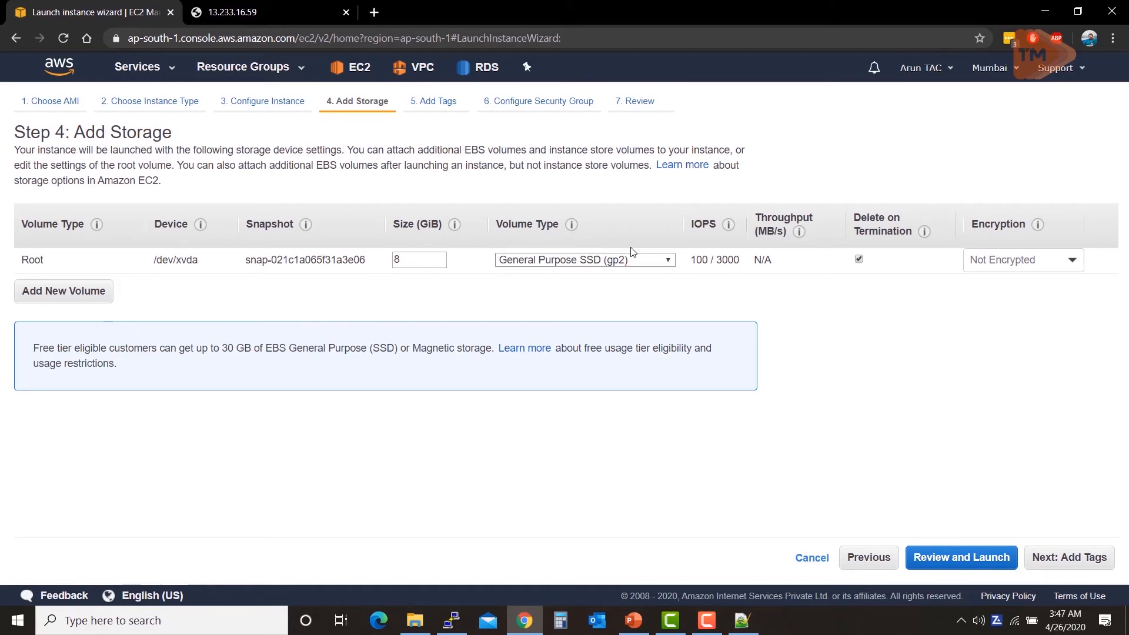
# Step: Add the tag Name with value SecondEC2
pyautogui.click(1057, 555)
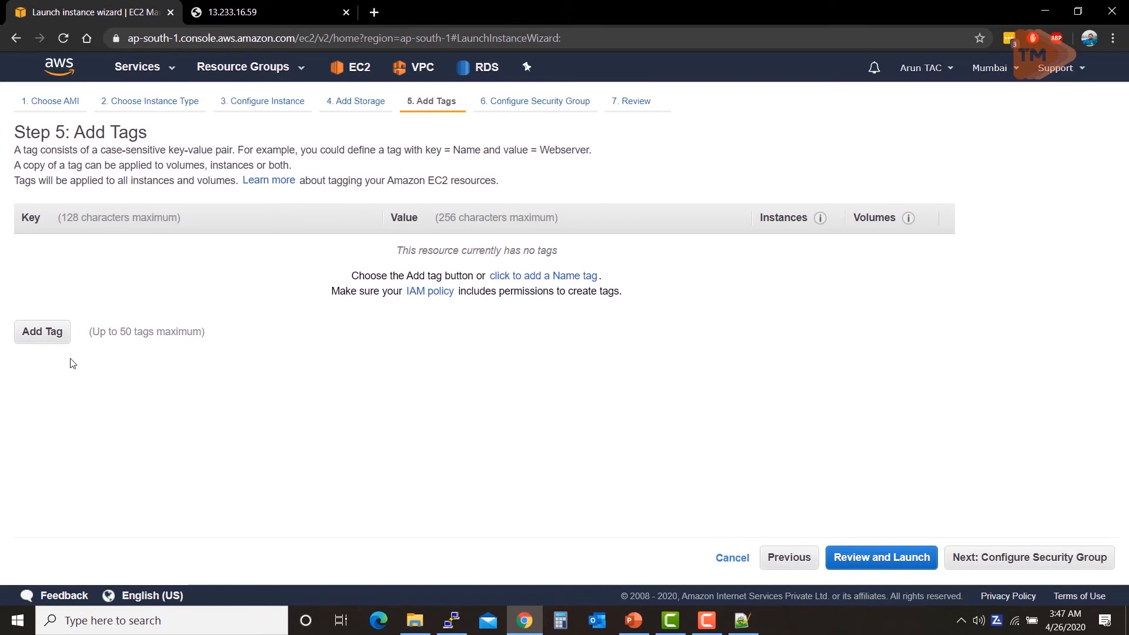
pyautogui.click(43, 332)
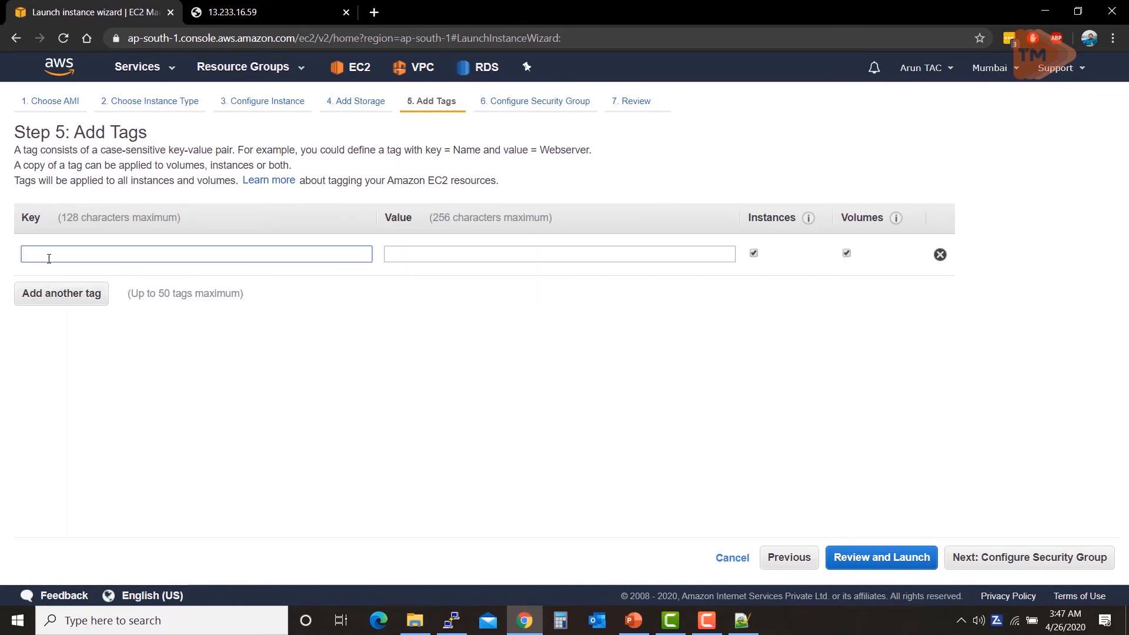
pyautogui.write('Nam')
pyautogui.press('BackSpace')
pyautogui.press('BackSpace')
pyautogui.write('am')
pyautogui.click(164, 288)
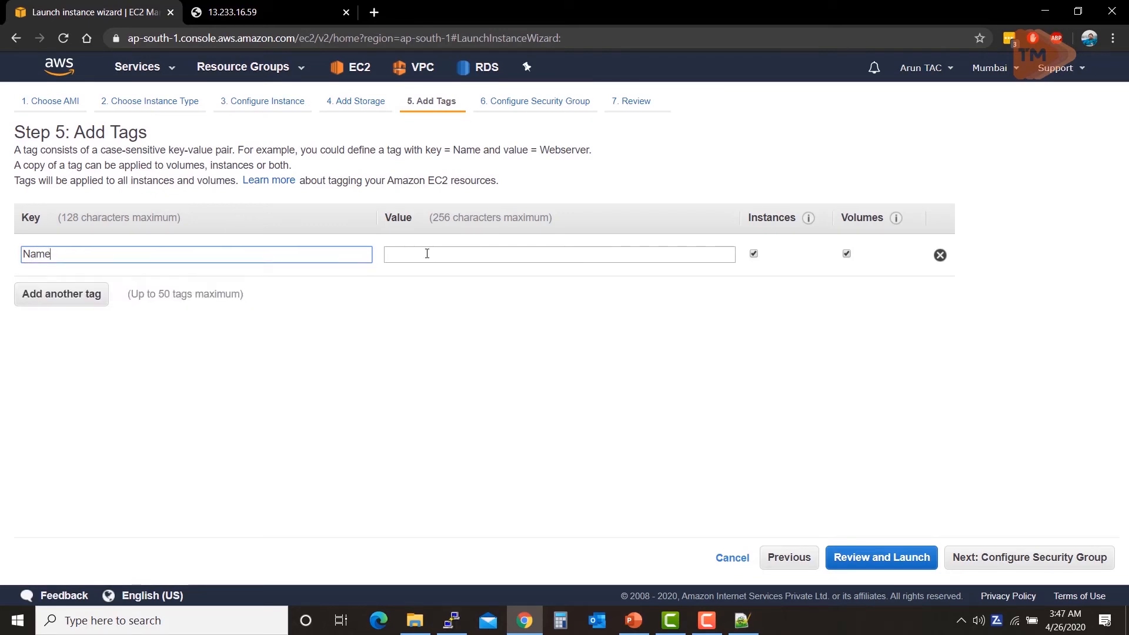
pyautogui.click(412, 261)
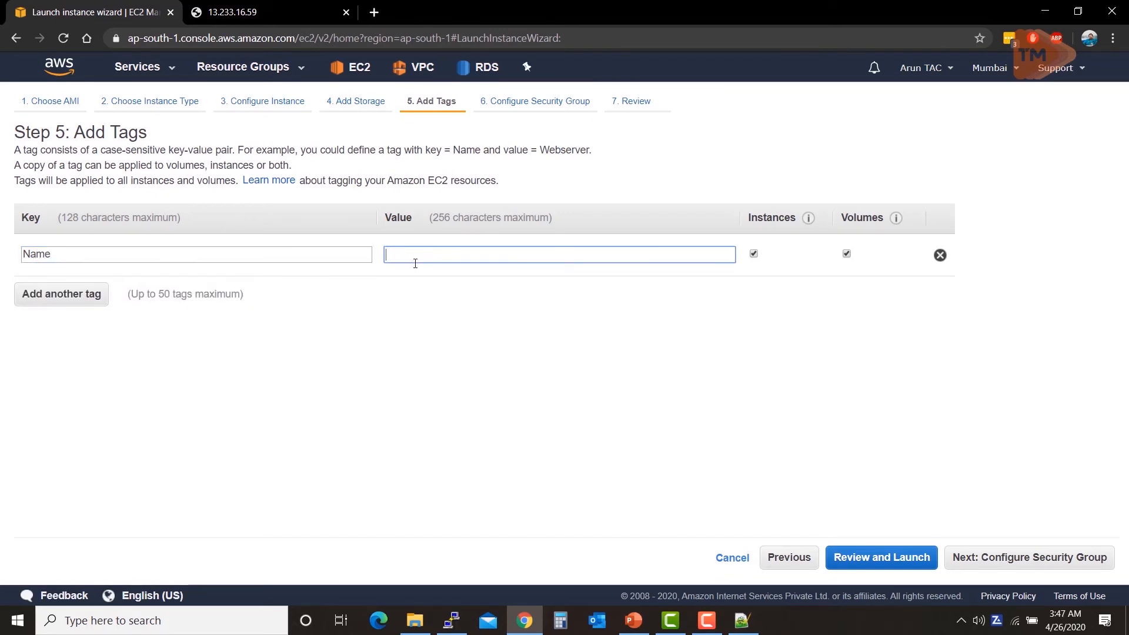
pyautogui.write('Sec')
pyautogui.press('BackSpace')
pyautogui.write('on')
pyautogui.write('d')
pyautogui.write('c')
pyautogui.write('Ec2')
pyautogui.press('BackSpace')
pyautogui.press('BackSpace')
pyautogui.write('C2')
# Step: Add a second tag User with value Sales
pyautogui.click(104, 293)
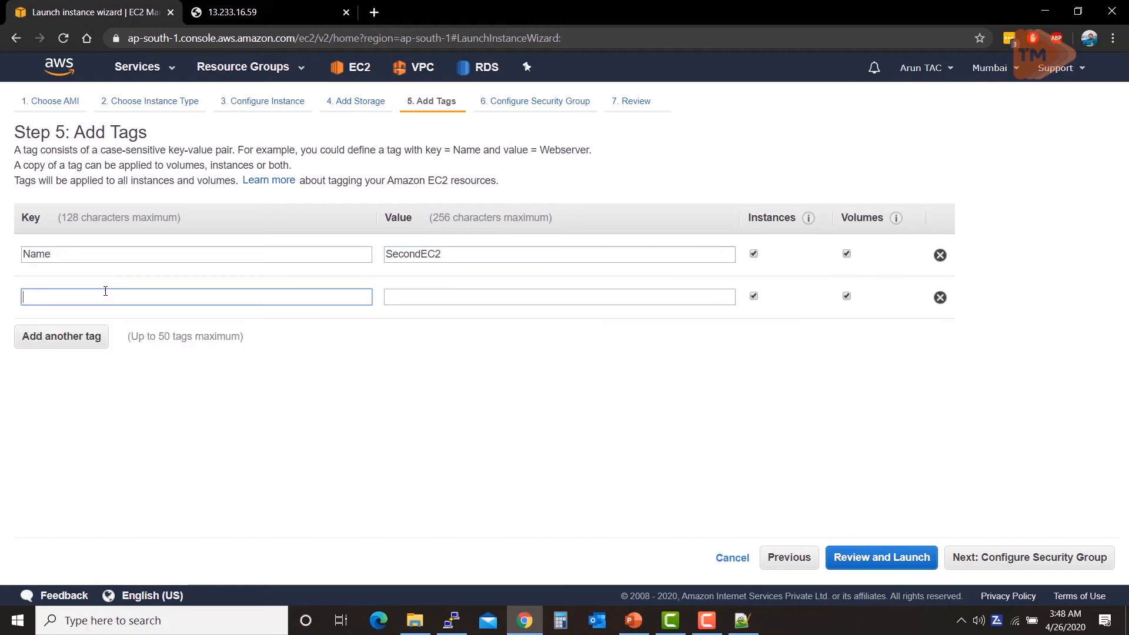
pyautogui.write('User')
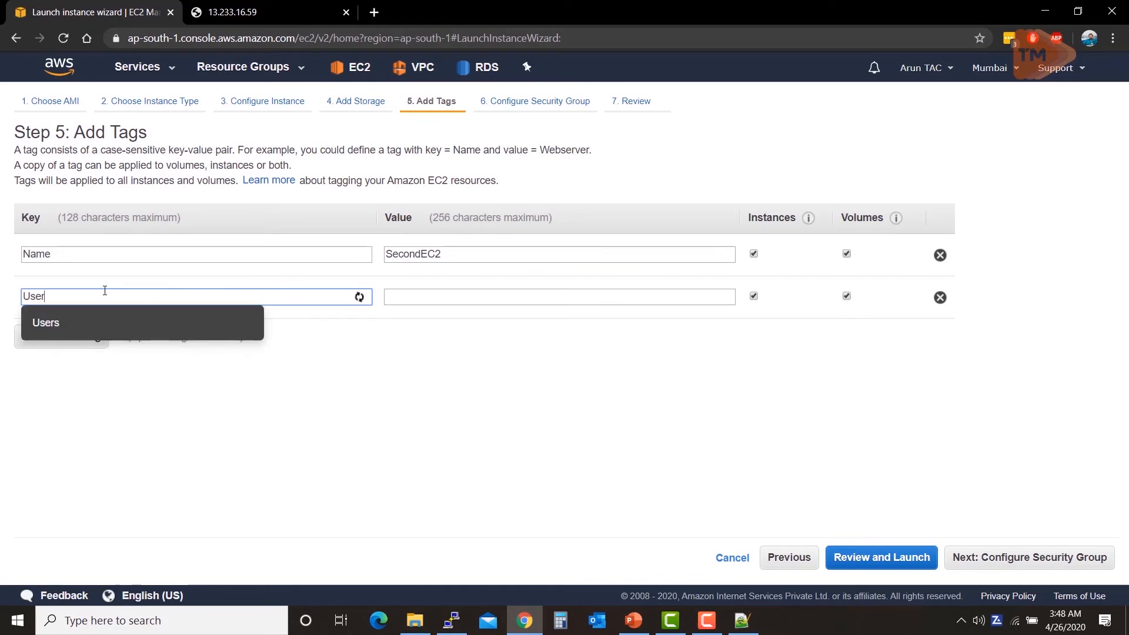
pyautogui.press('Tab')
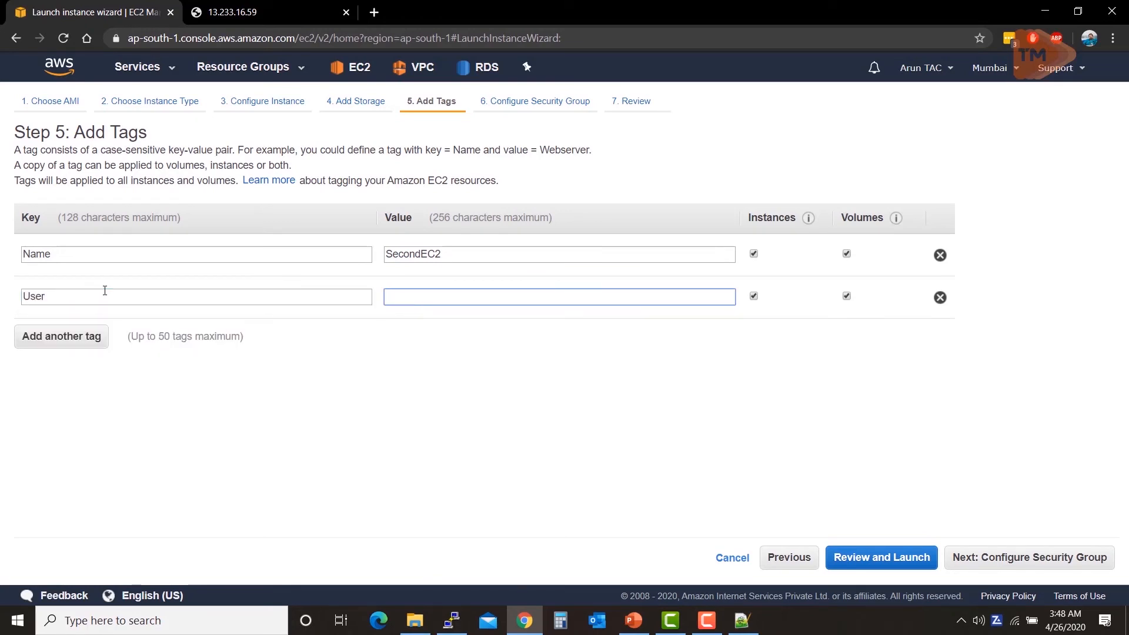
pyautogui.write('Sales')
# Step: Assign the existing WSSG security group and review the launch settings
pyautogui.click(977, 559)
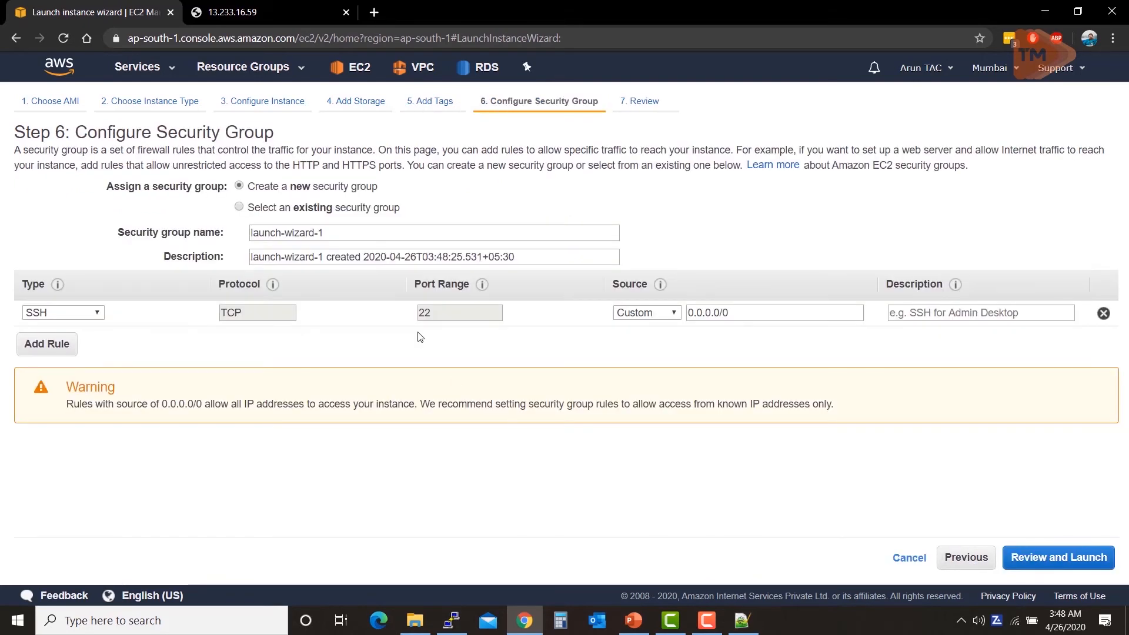
pyautogui.click(267, 211)
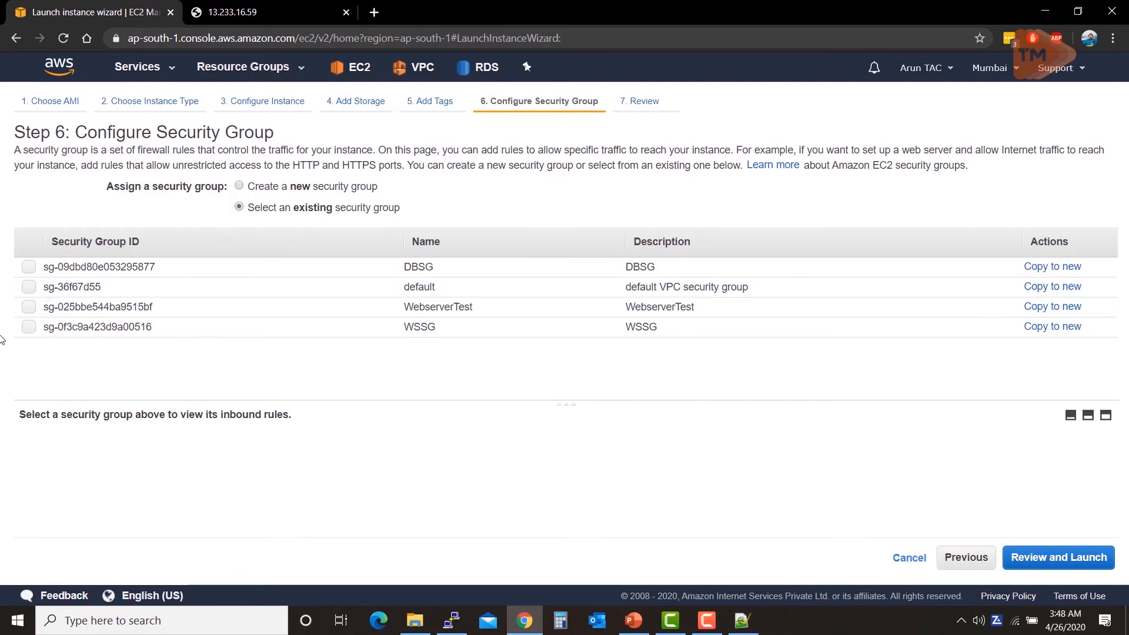
pyautogui.click(28, 327)
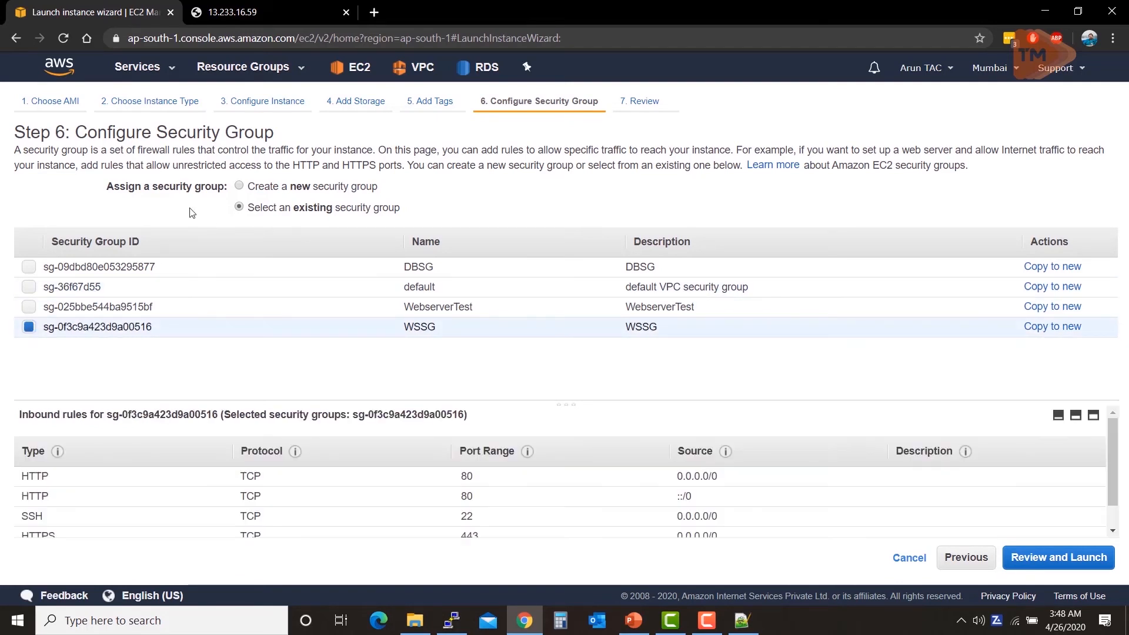
pyautogui.scroll(-1, 303, 471)
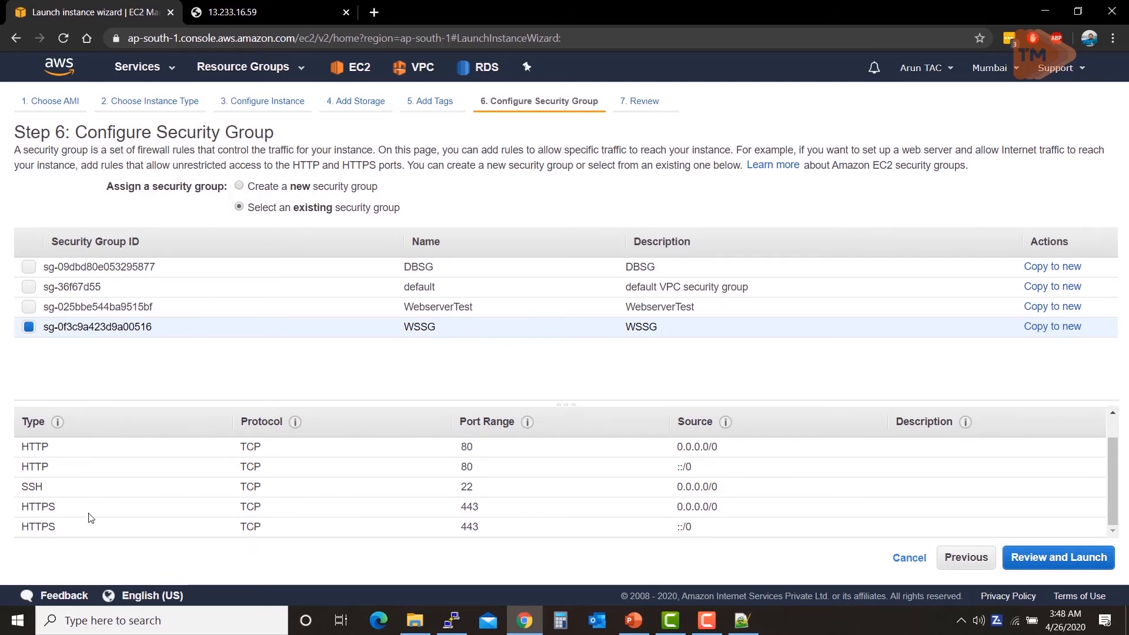
pyautogui.click(1057, 568)
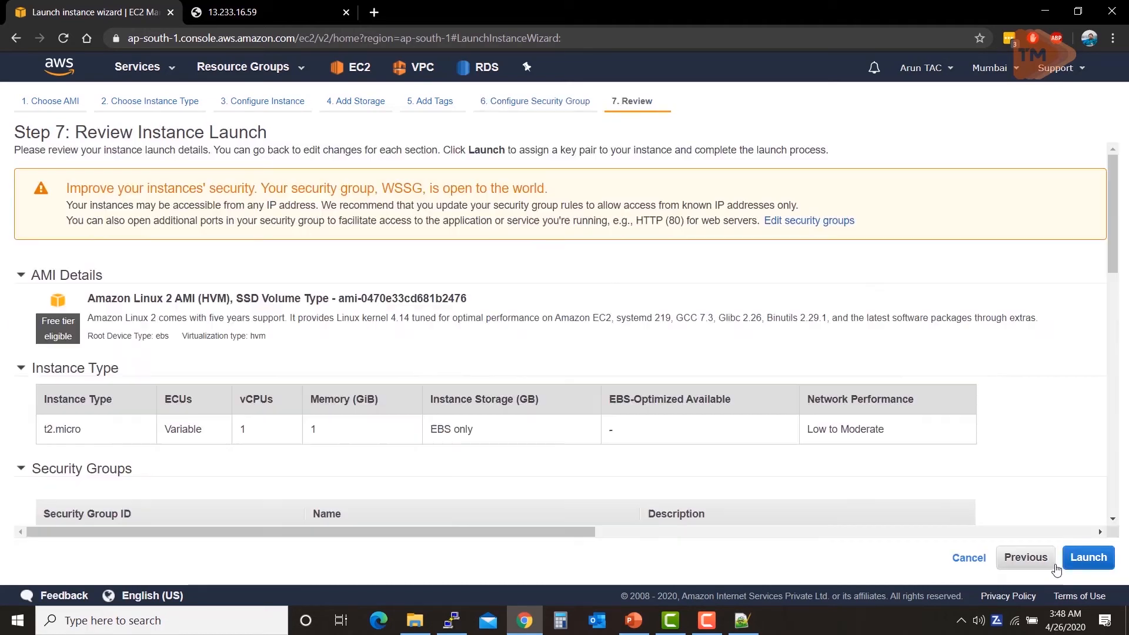
pyautogui.click(1047, 570)
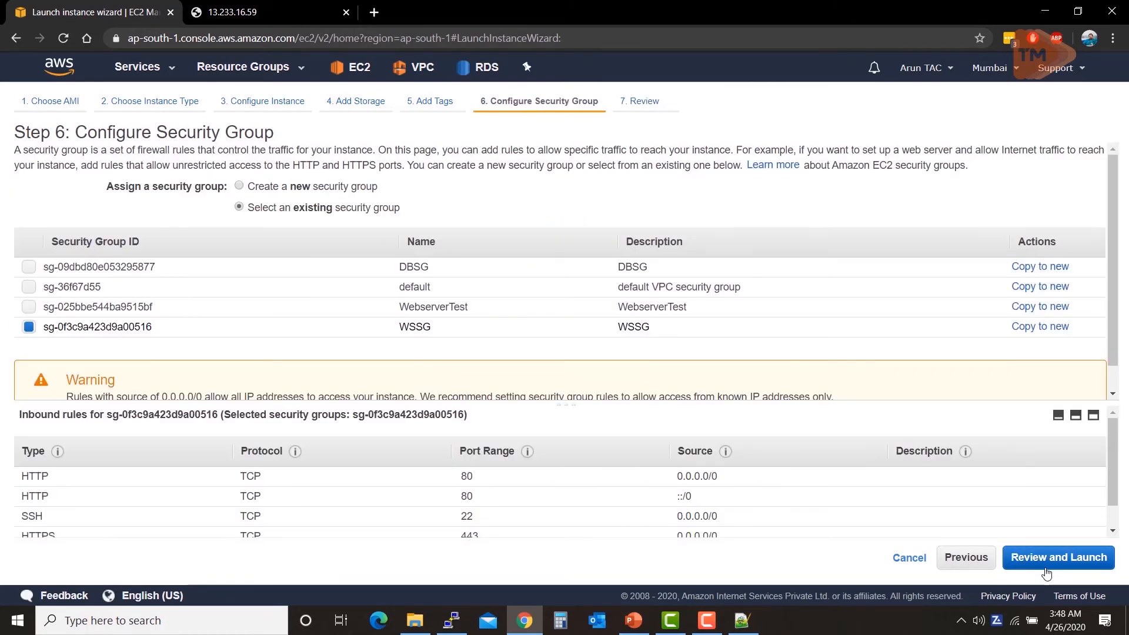
pyautogui.scroll(-1, 883, 457)
pyautogui.scroll(1, 888, 458)
pyautogui.click(1084, 557)
pyautogui.scroll(-5, 1023, 405)
pyautogui.scroll(-8, 991, 328)
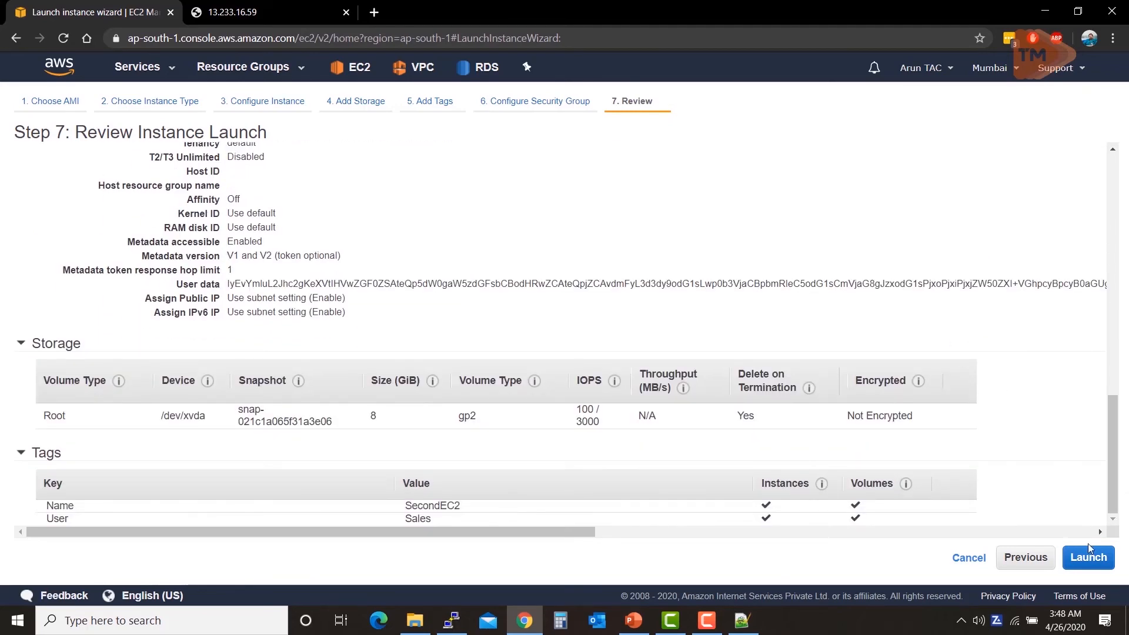
# Step: Launch the instance with the TrainingKP key pair, acknowledging private key access
pyautogui.click(1094, 555)
pyautogui.click(525, 381)
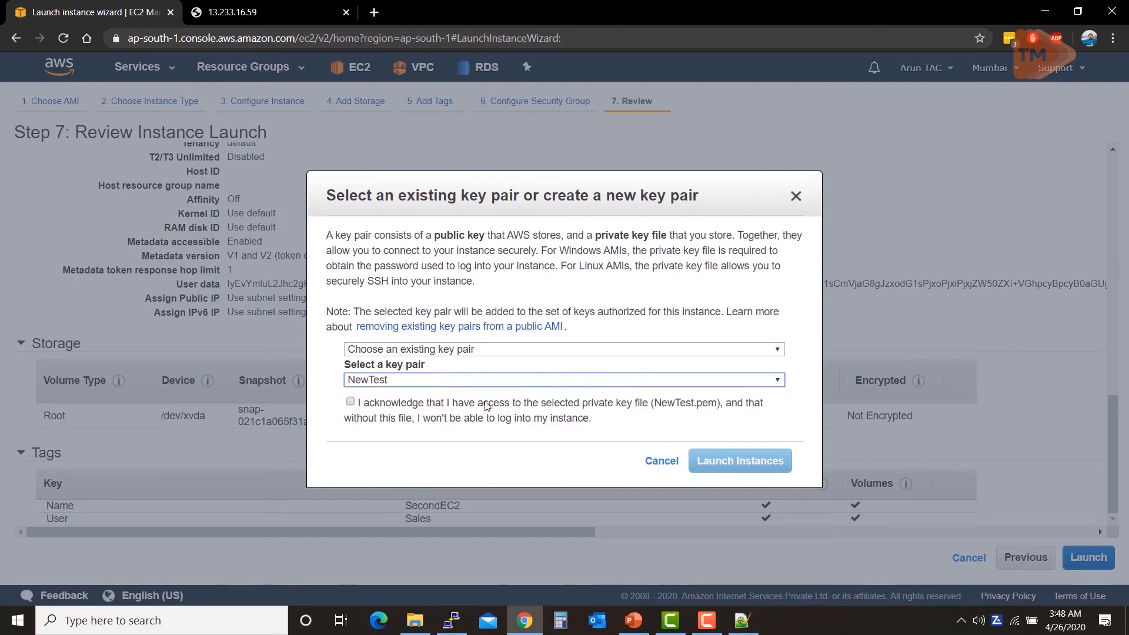
pyautogui.click(478, 380)
pyautogui.click(462, 407)
pyautogui.click(350, 402)
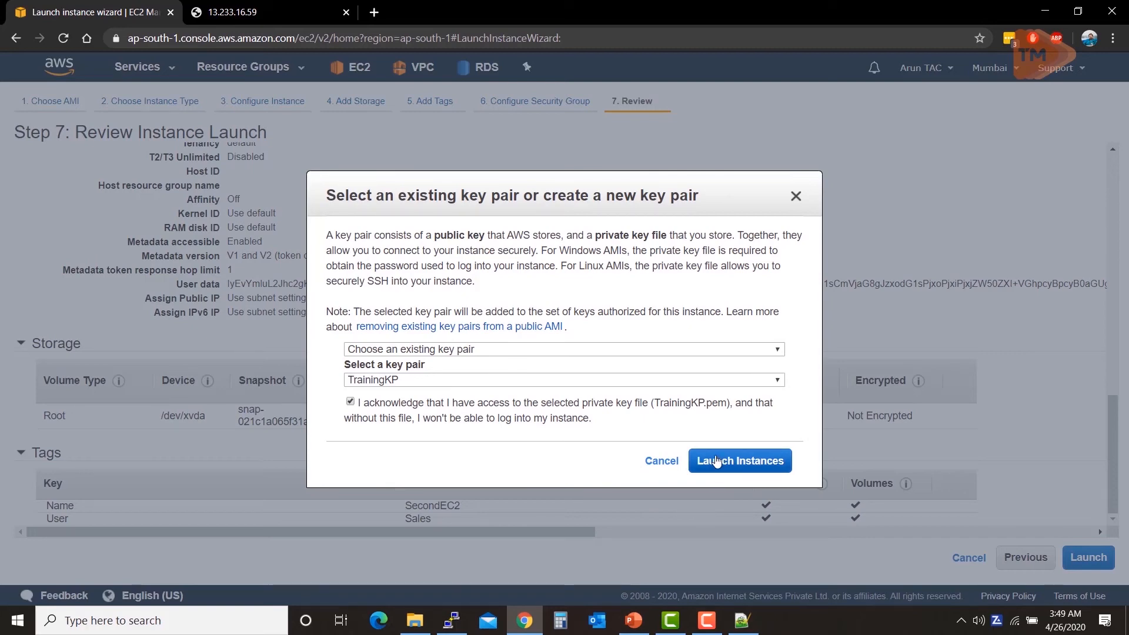
pyautogui.click(717, 463)
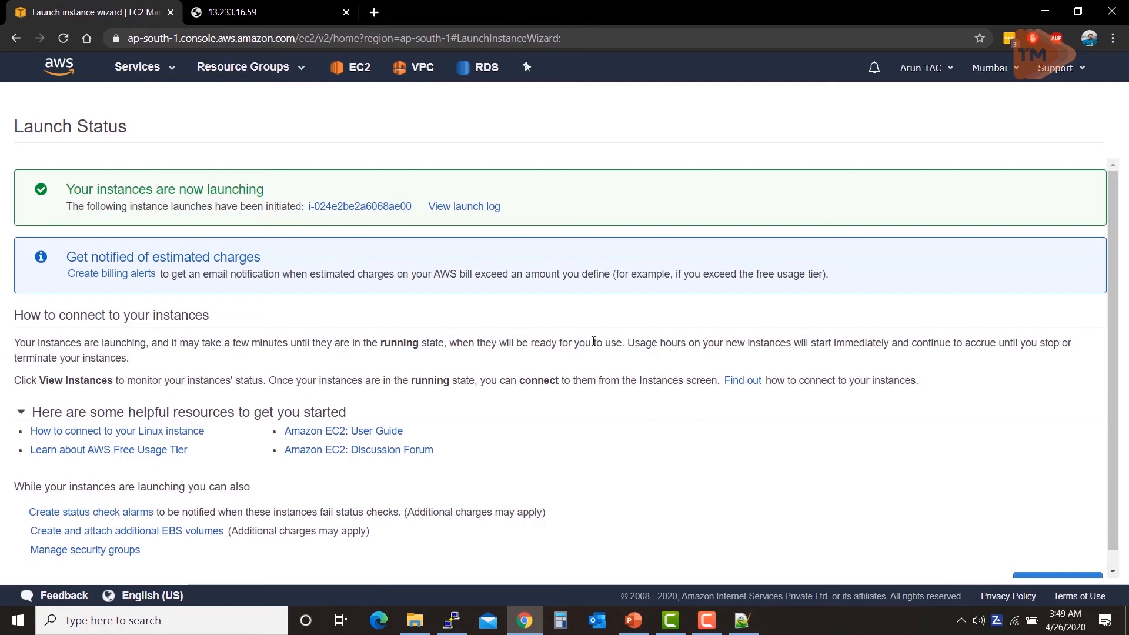
# Step: Open the new instance in the list and refresh until it is running
pyautogui.moveTo(313, 217); pyautogui.dragTo(320, 207)
pyautogui.click(320, 206)
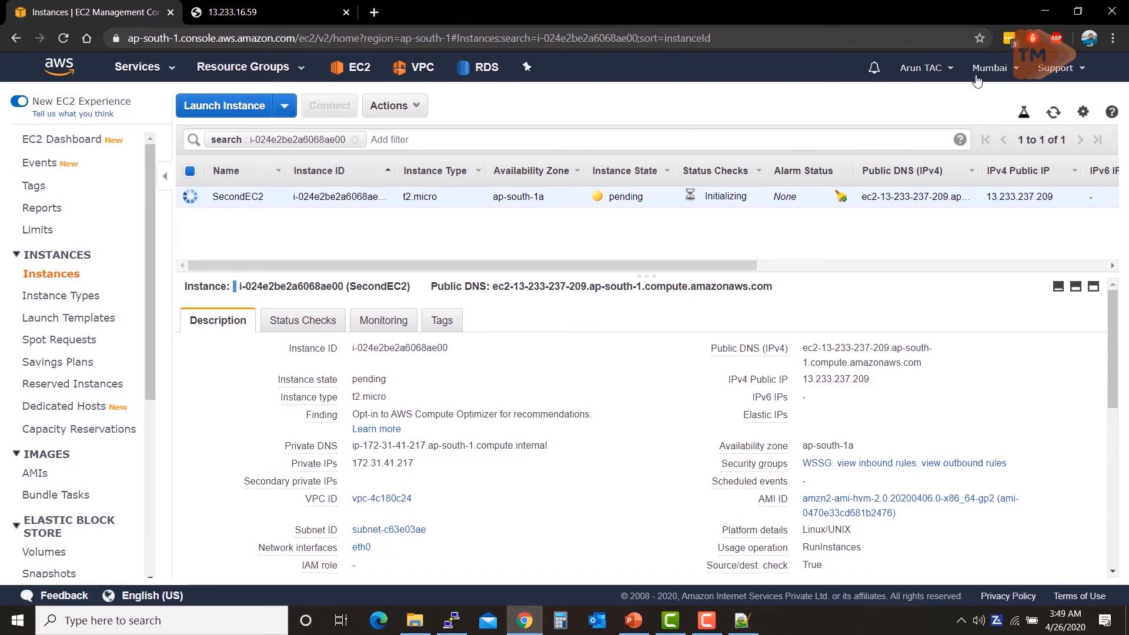
pyautogui.click(1052, 117)
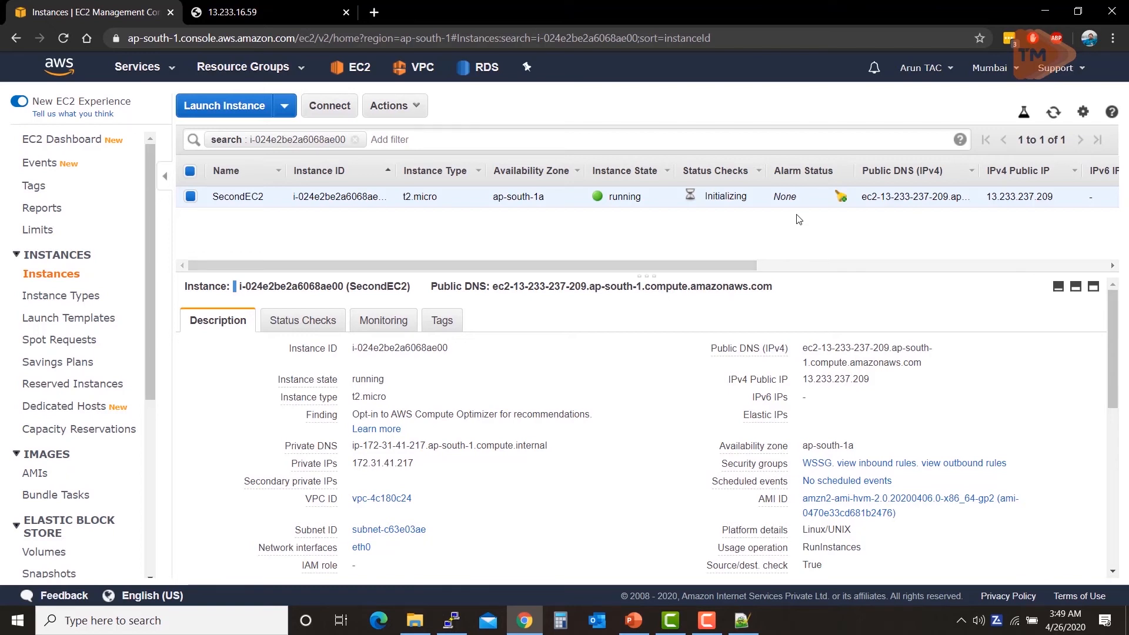
pyautogui.click(1053, 115)
pyautogui.click(1052, 117)
pyautogui.click(1052, 116)
pyautogui.click(1051, 116)
pyautogui.click(1051, 116)
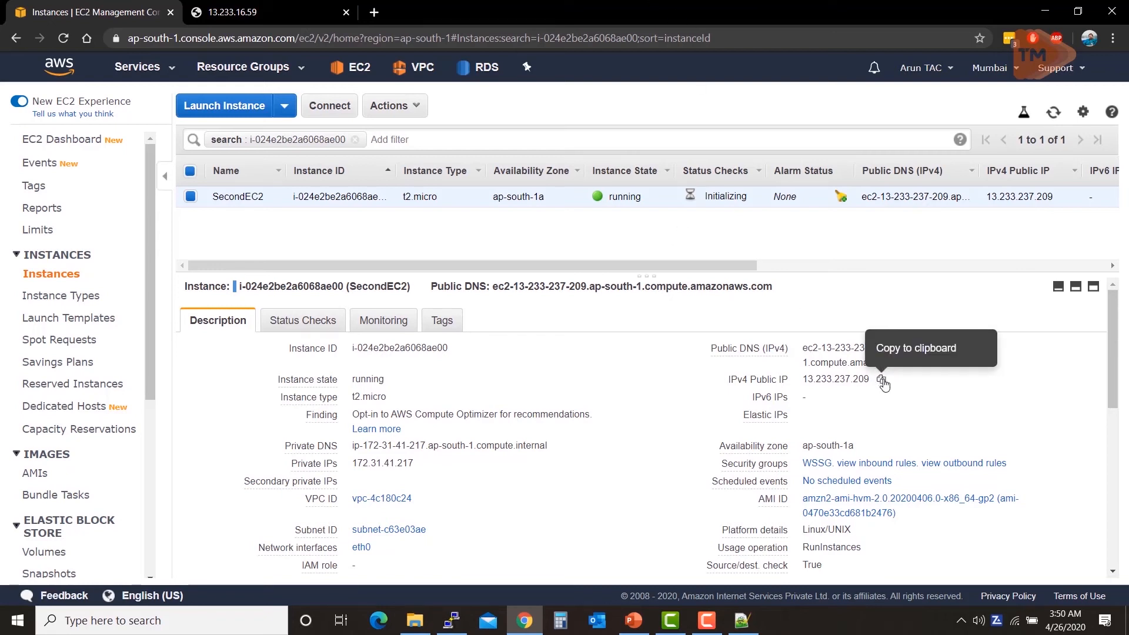
# Step: Load the public IP 13.233.237.209 in a new Chrome tab
pyautogui.click(882, 380)
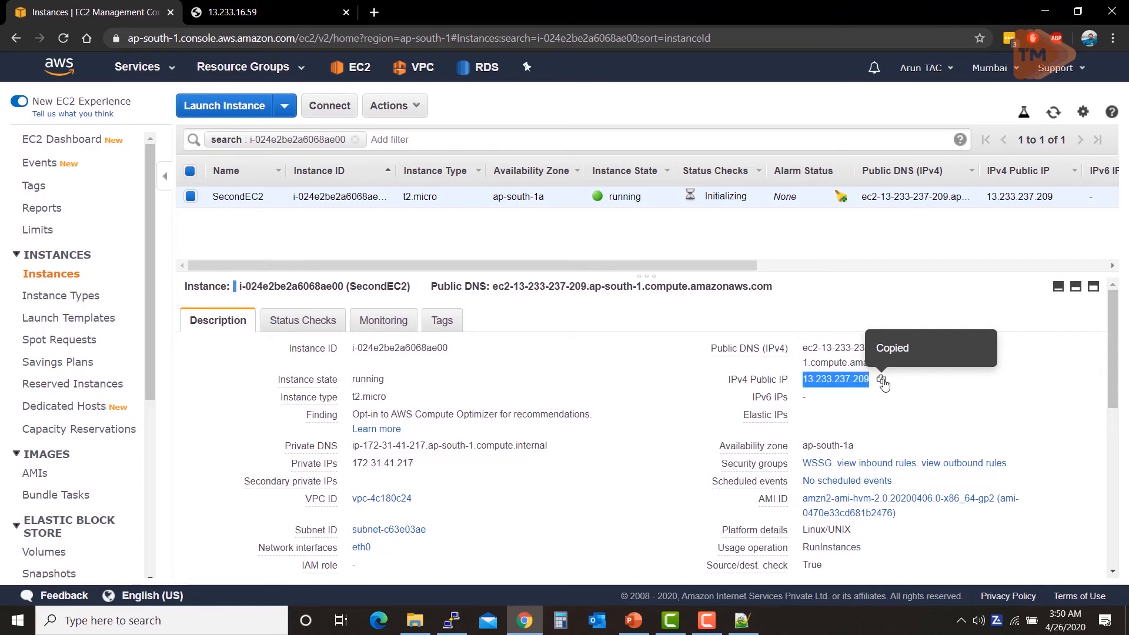
pyautogui.click(374, 14)
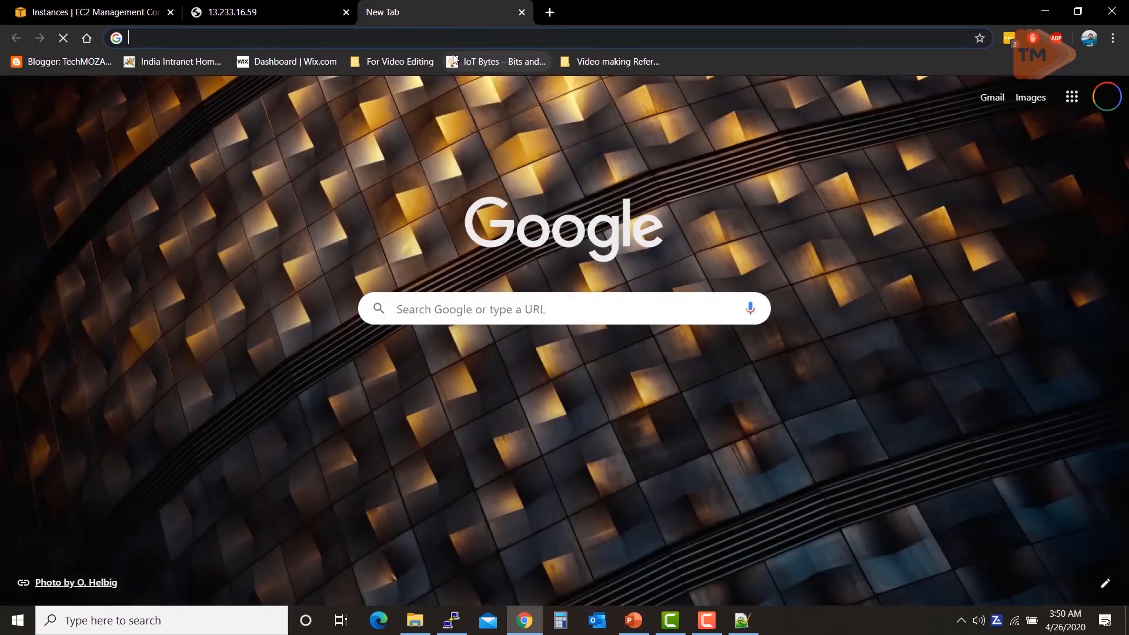
pyautogui.hotkey('ctrl', 'v')
pyautogui.press('Return')
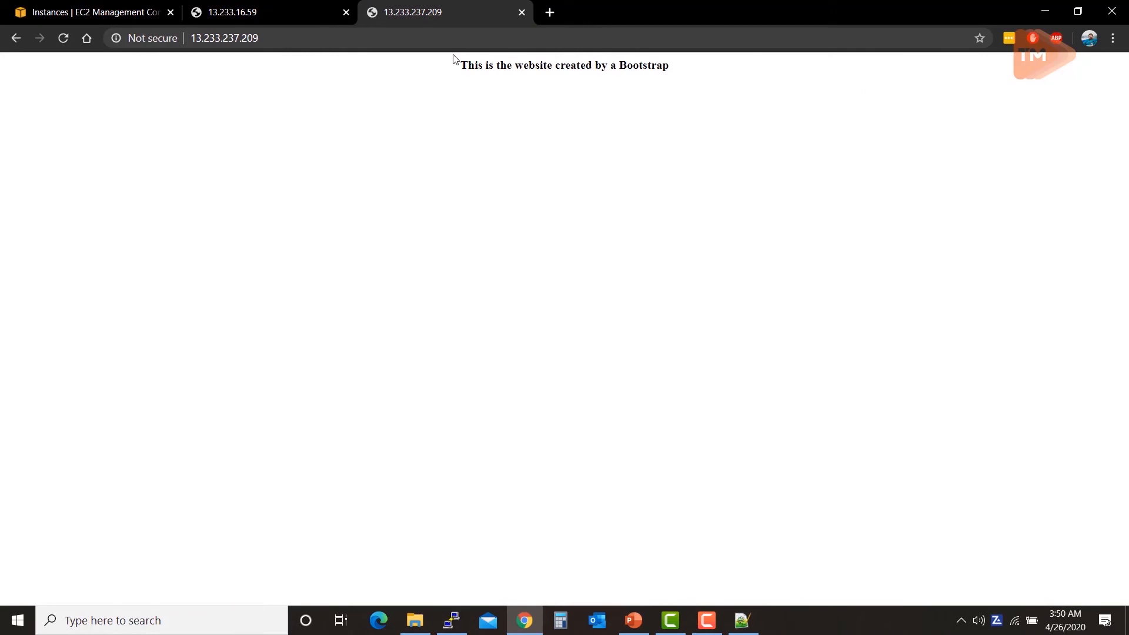
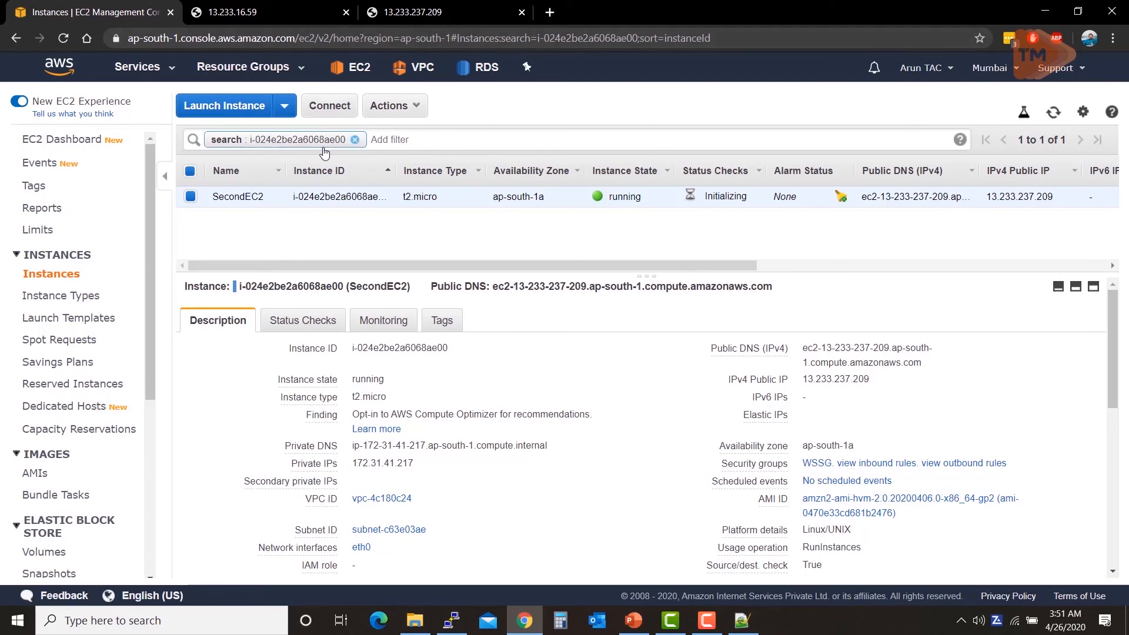
# Step: Clear the instance ID filter so both FirstEC2 and SecondEC2 are listed as running
pyautogui.click(355, 140)
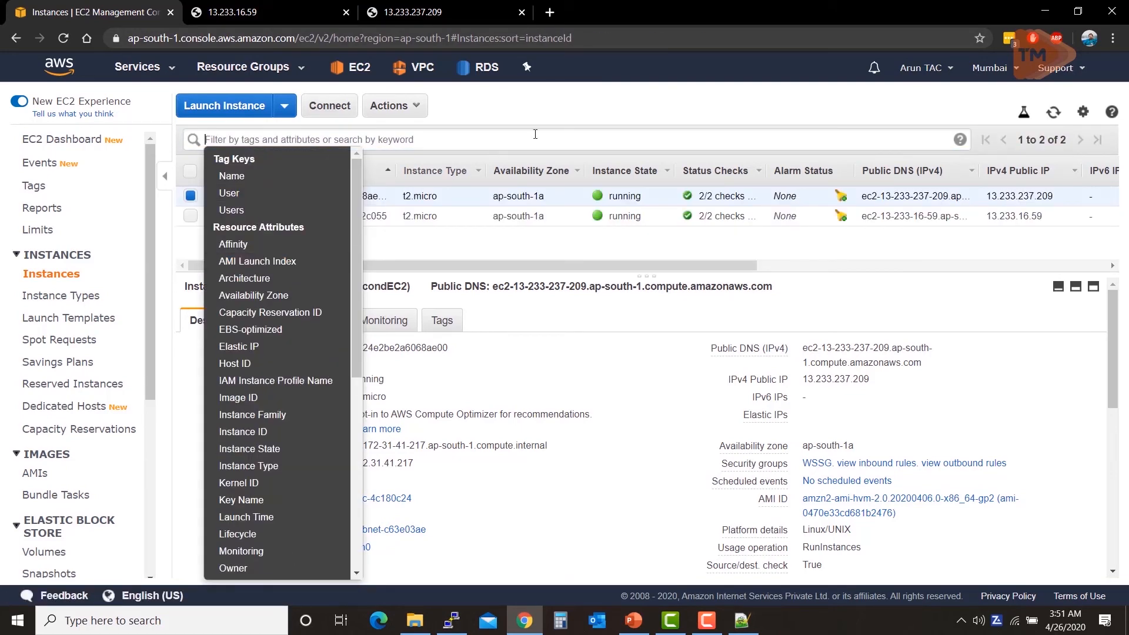
pyautogui.click(543, 104)
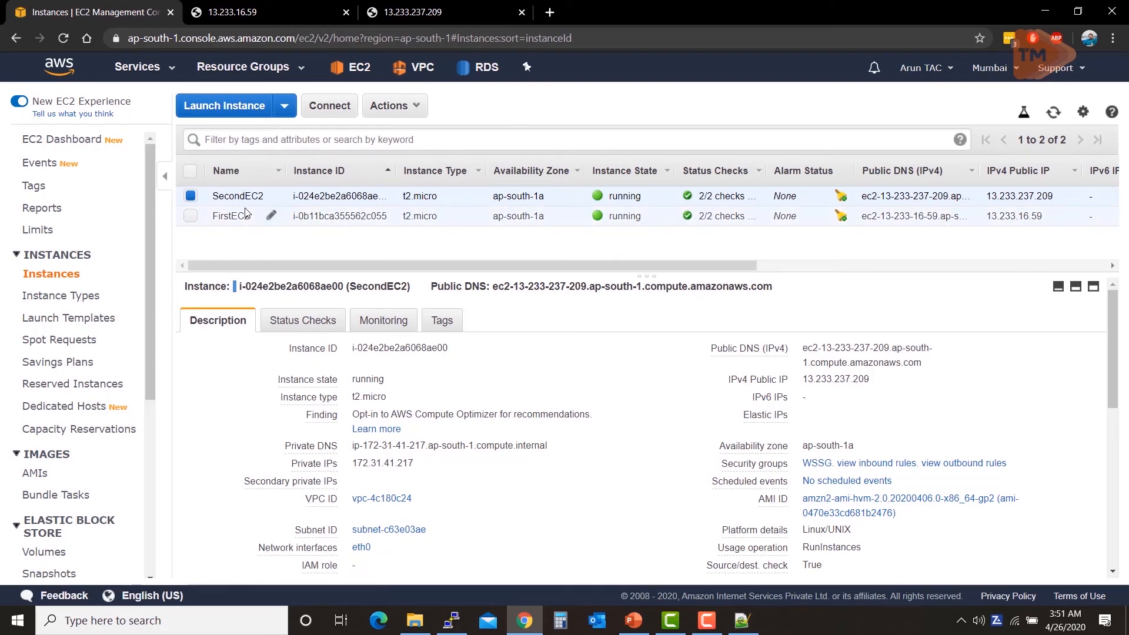
pyautogui.scroll(-3, 72, 296)
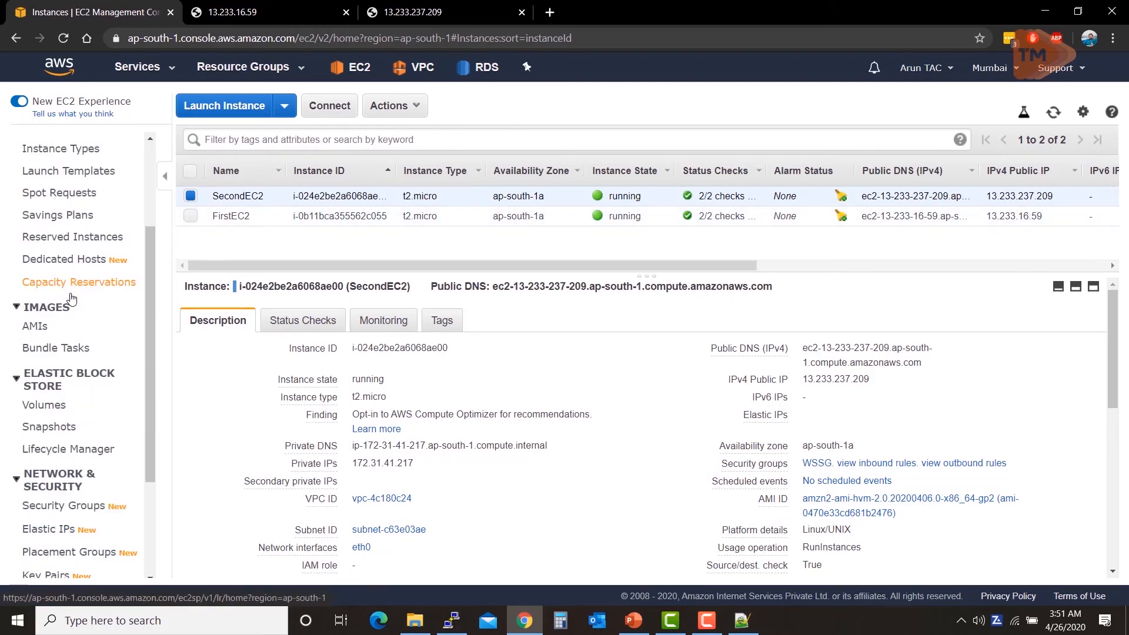
pyautogui.scroll(-3, 72, 296)
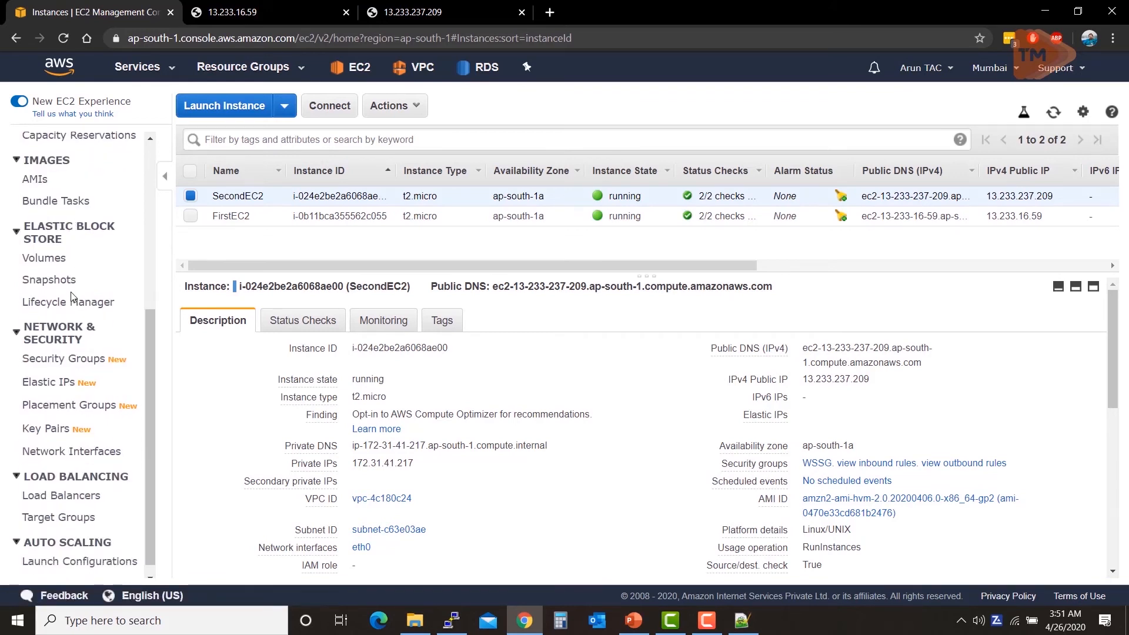
# Step: Go to Network Interfaces and start a new network interface from that list
pyautogui.click(41, 459)
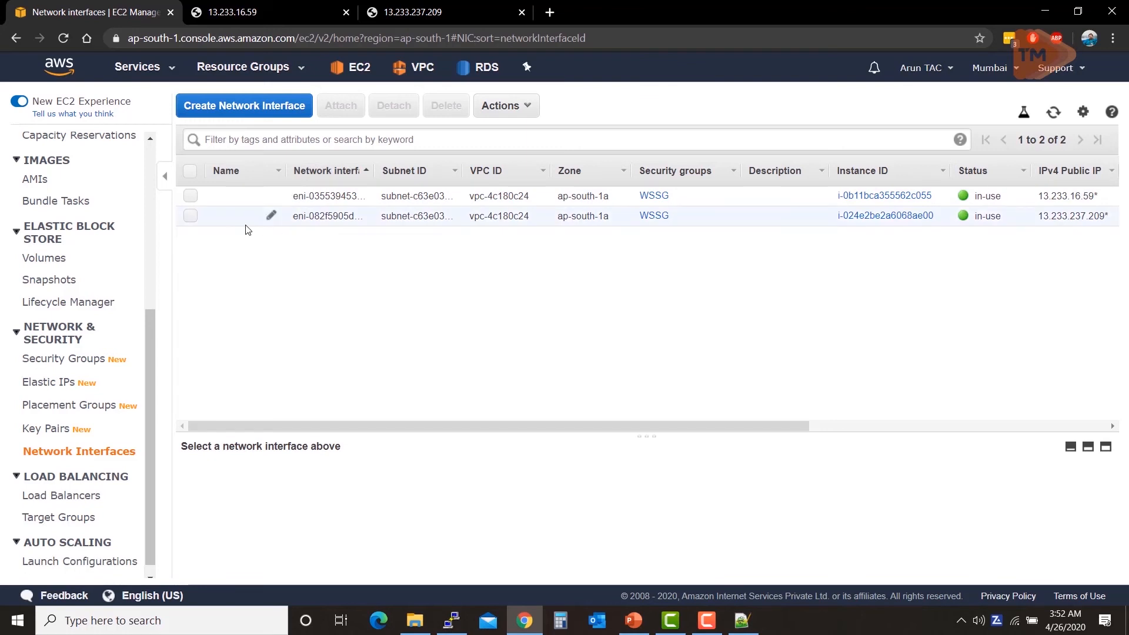
pyautogui.click(243, 107)
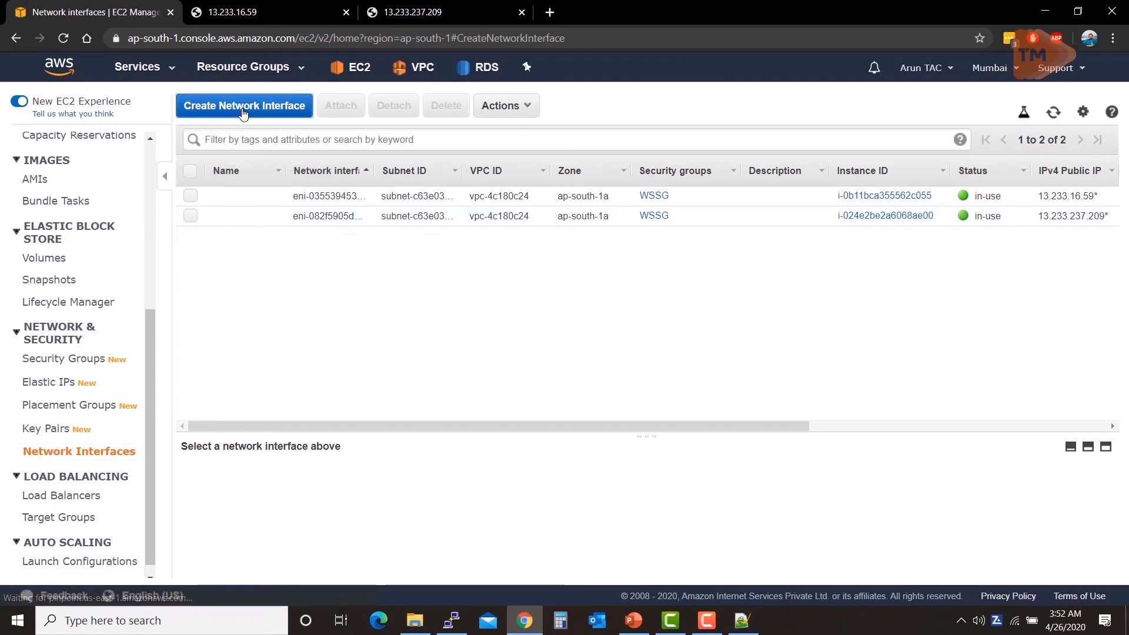
pyautogui.click(265, 185)
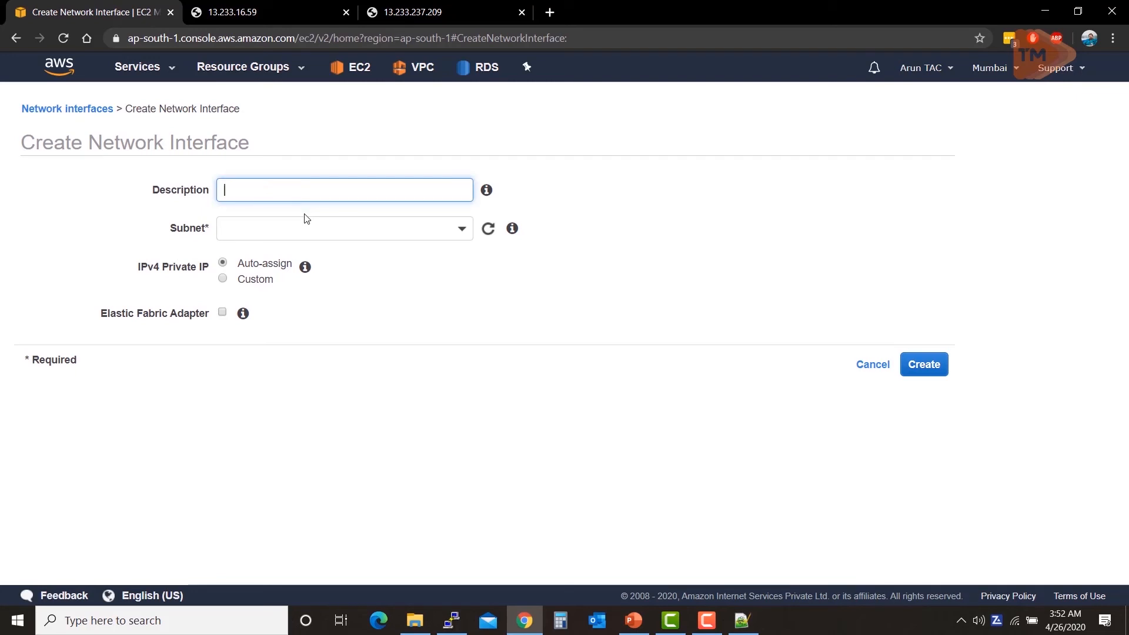
# Step: Give the new interface description NI1 and subnet subnet-c63e03ae
pyautogui.write('NI1')
pyautogui.click(433, 230)
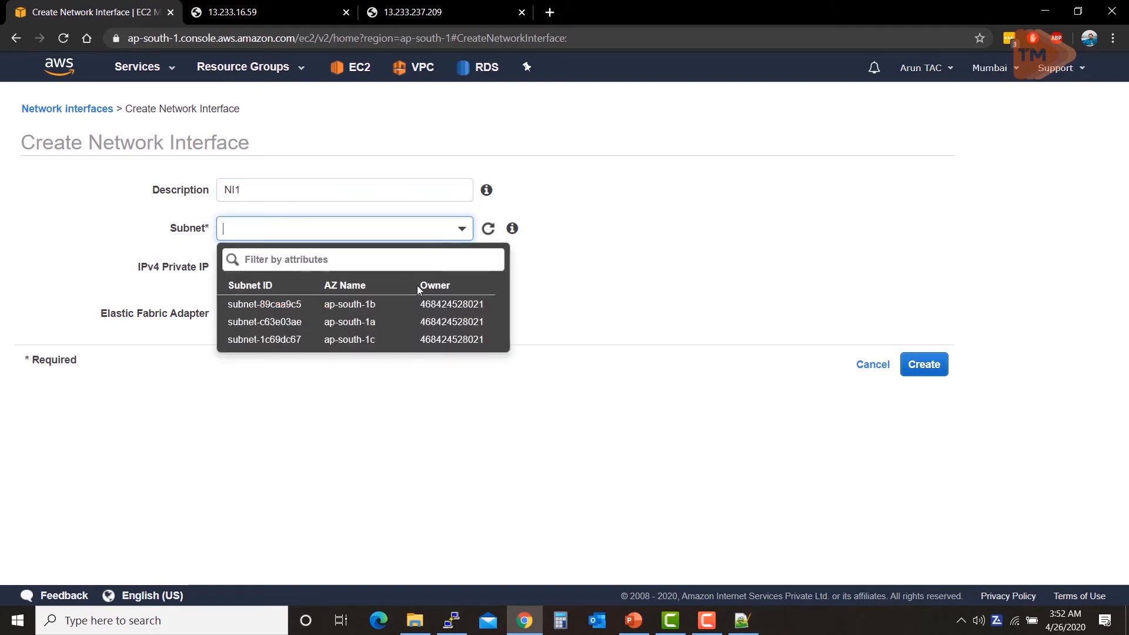
pyautogui.click(298, 322)
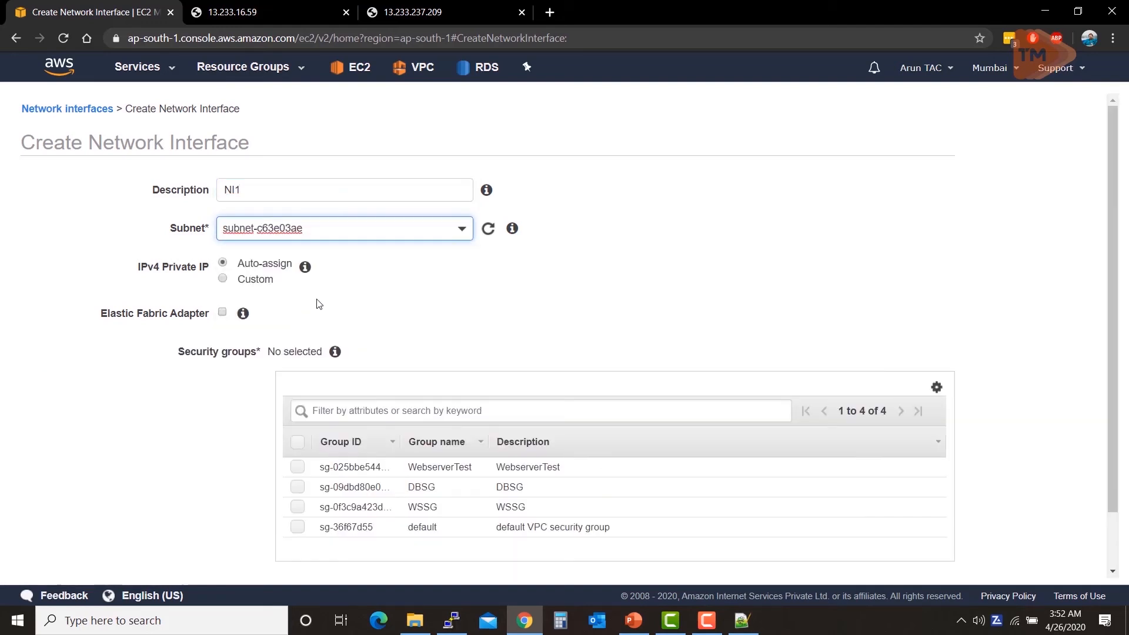
pyautogui.scroll(-1, 509, 367)
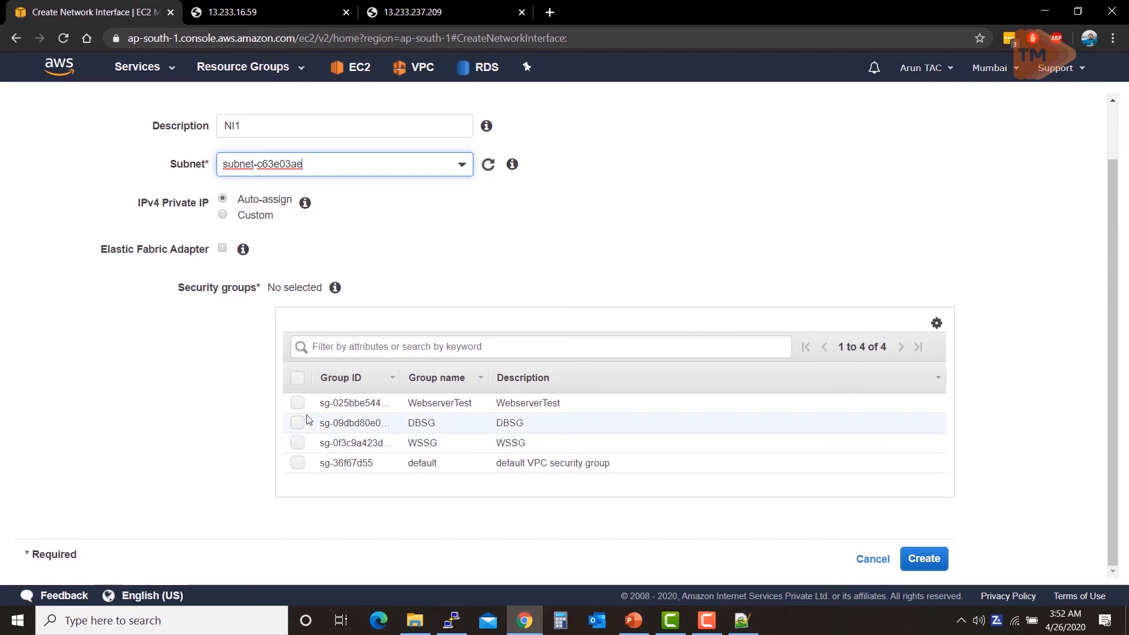
# Step: Attach security group WSSG (sg-0f3c9a423d9a00516) to the NI1 interface, leaving IPv4 on Auto-assign
pyautogui.click(298, 448)
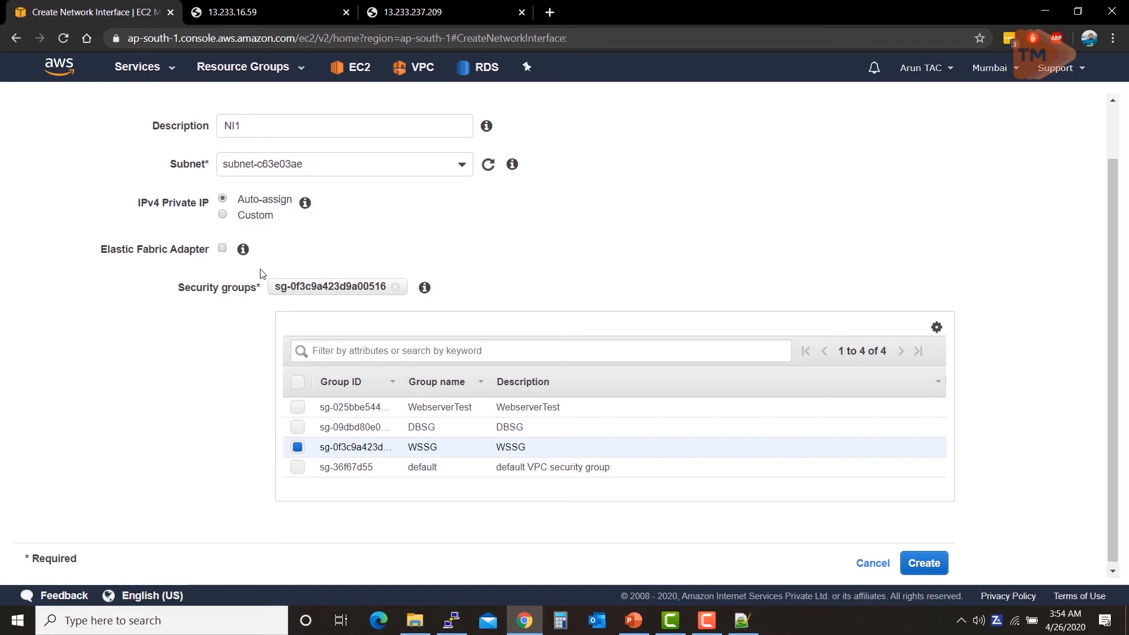
pyautogui.scroll(1, 260, 270)
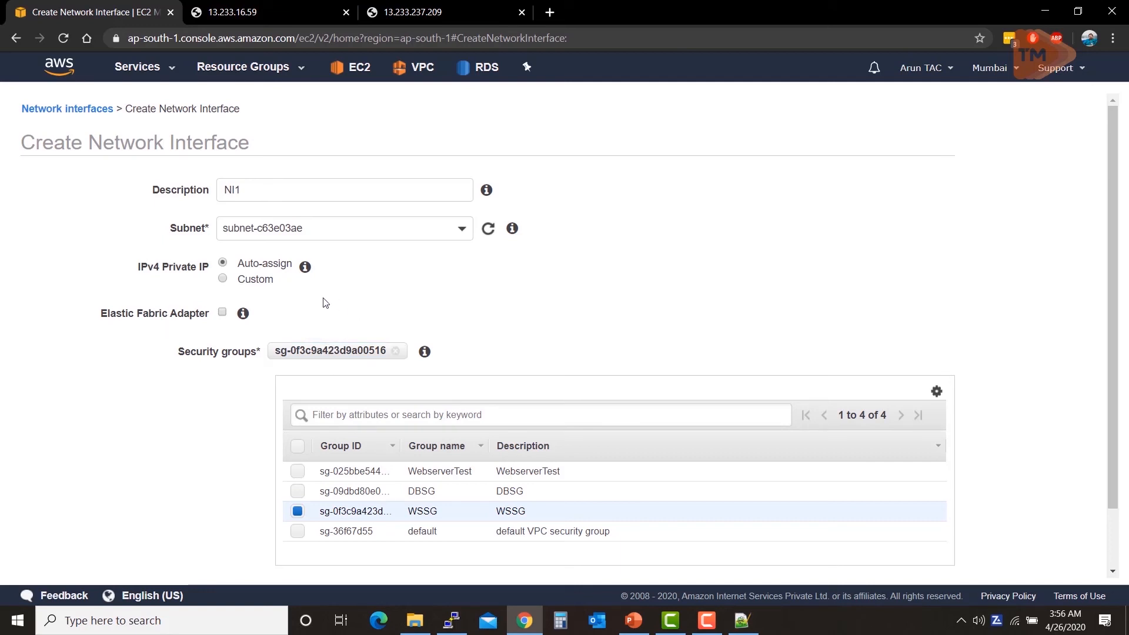
# Step: Cancel the NI1 interface form, returning to the two existing in-use interfaces
pyautogui.moveTo(245, 320)
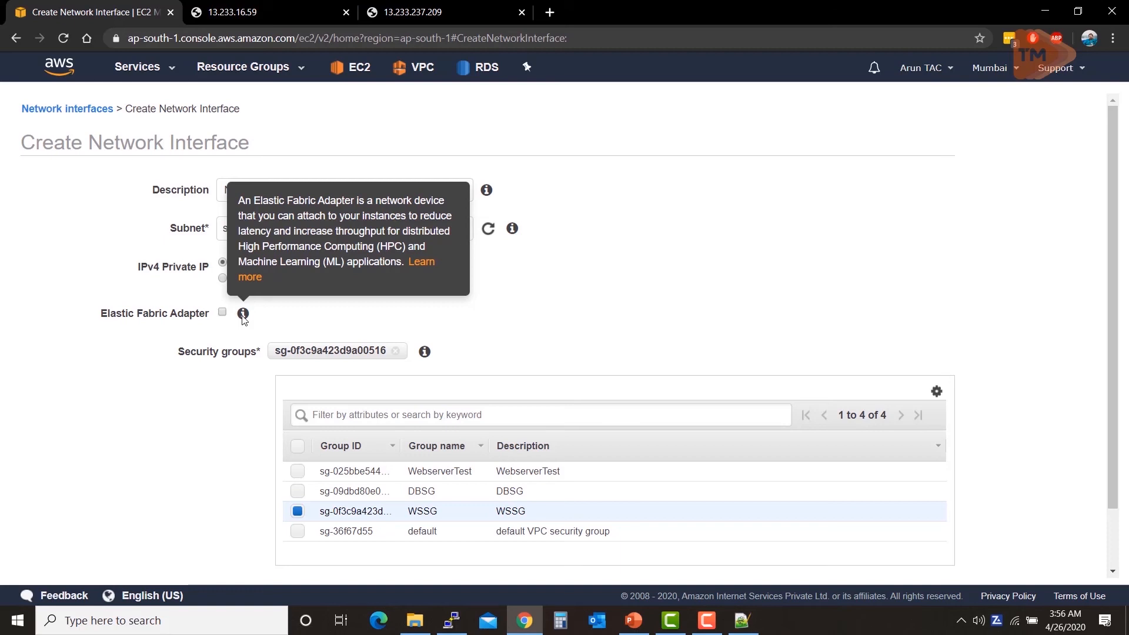
pyautogui.scroll(-1, 650, 314)
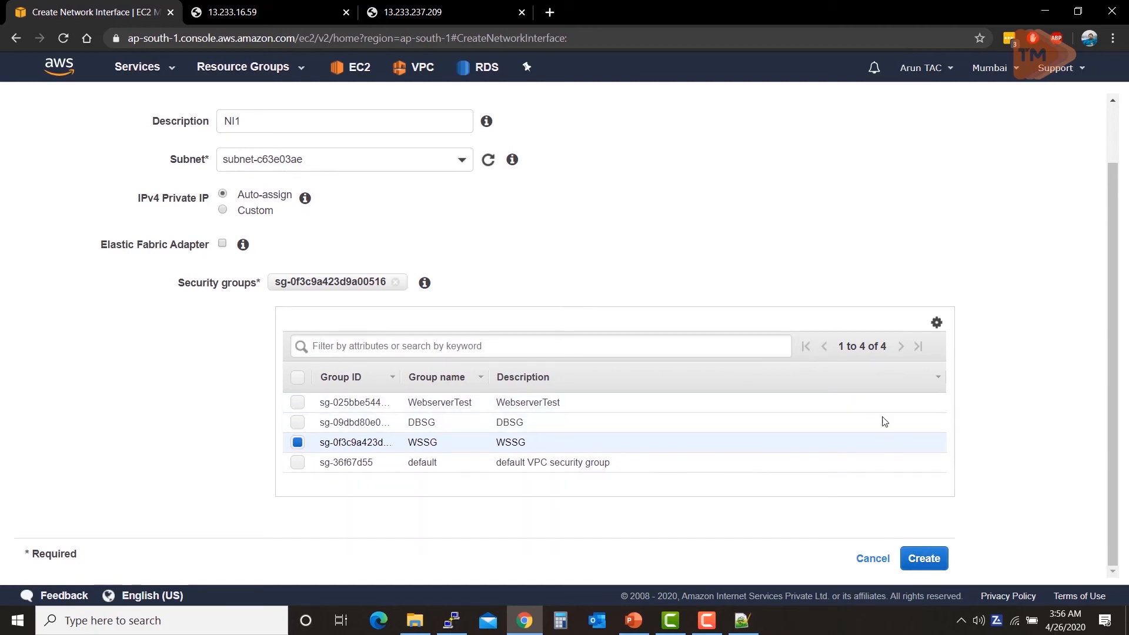
pyautogui.click(873, 559)
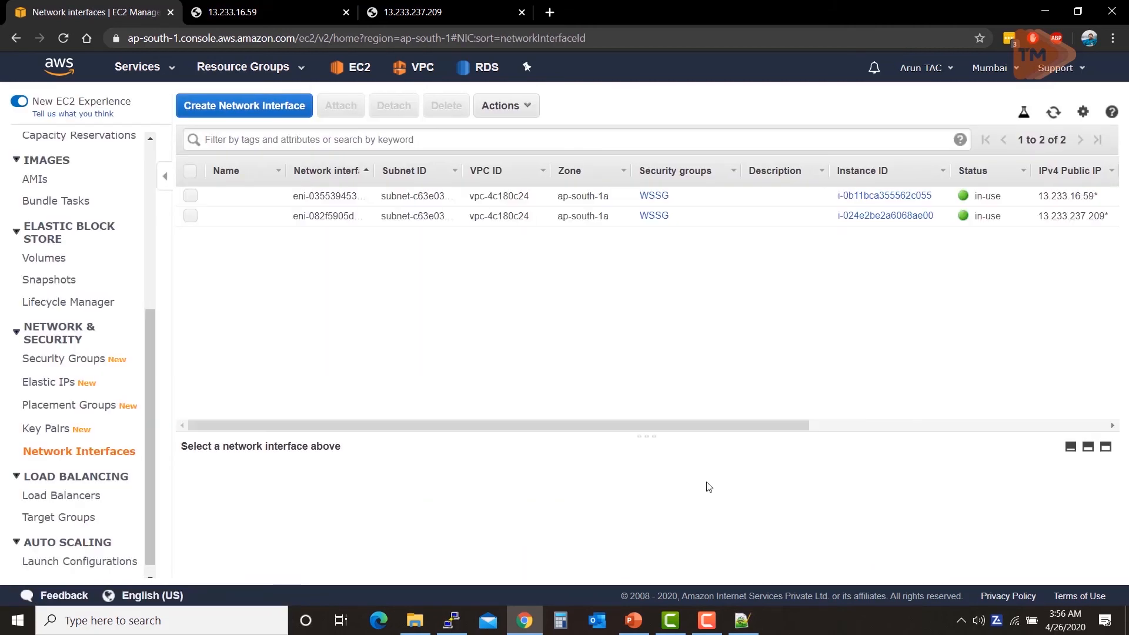
pyautogui.click(191, 216)
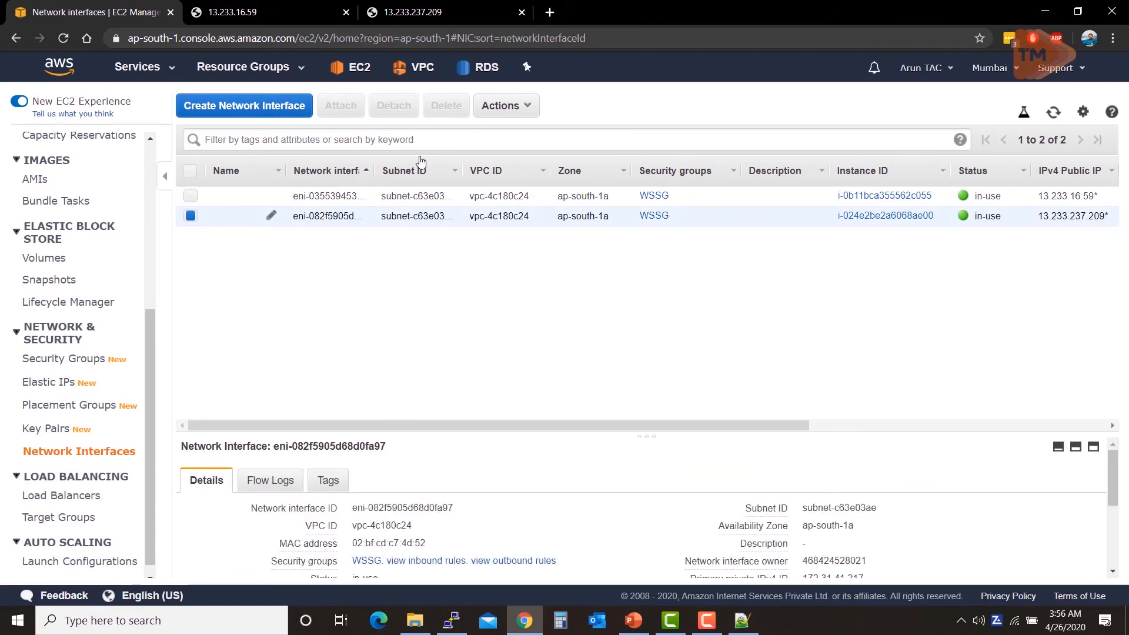
pyautogui.click(521, 109)
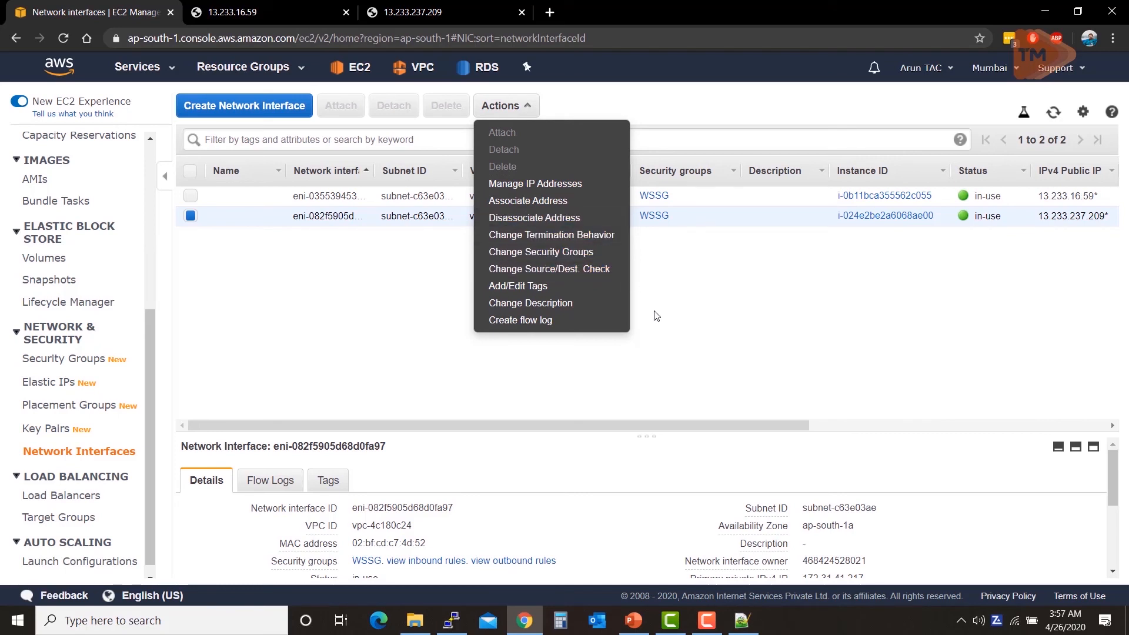
pyautogui.click(398, 326)
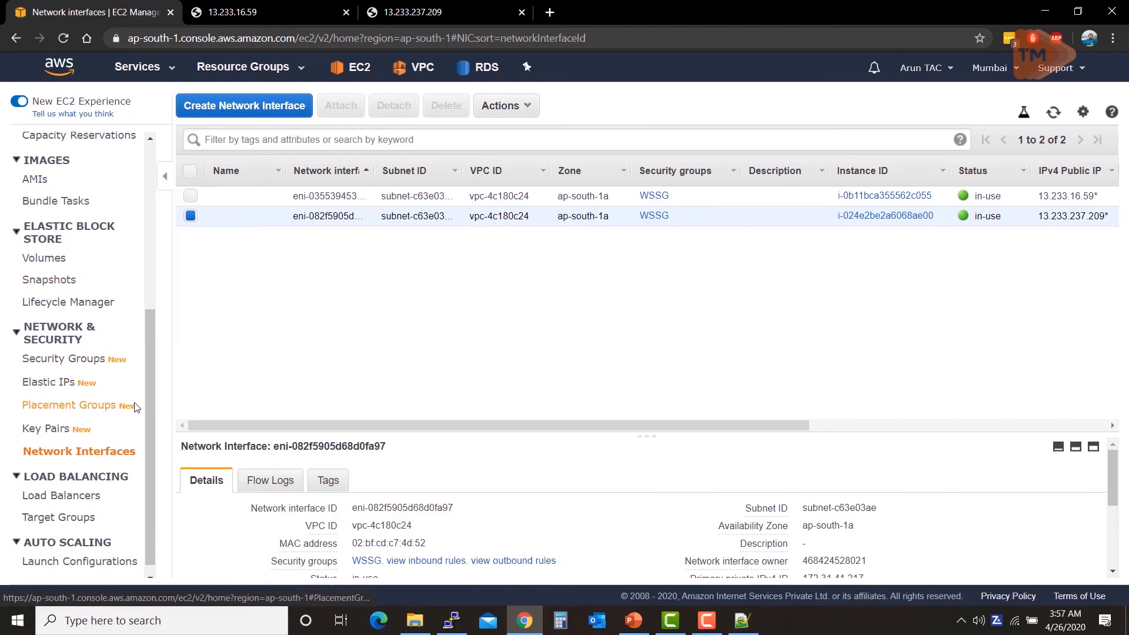
pyautogui.scroll(5, 134, 408)
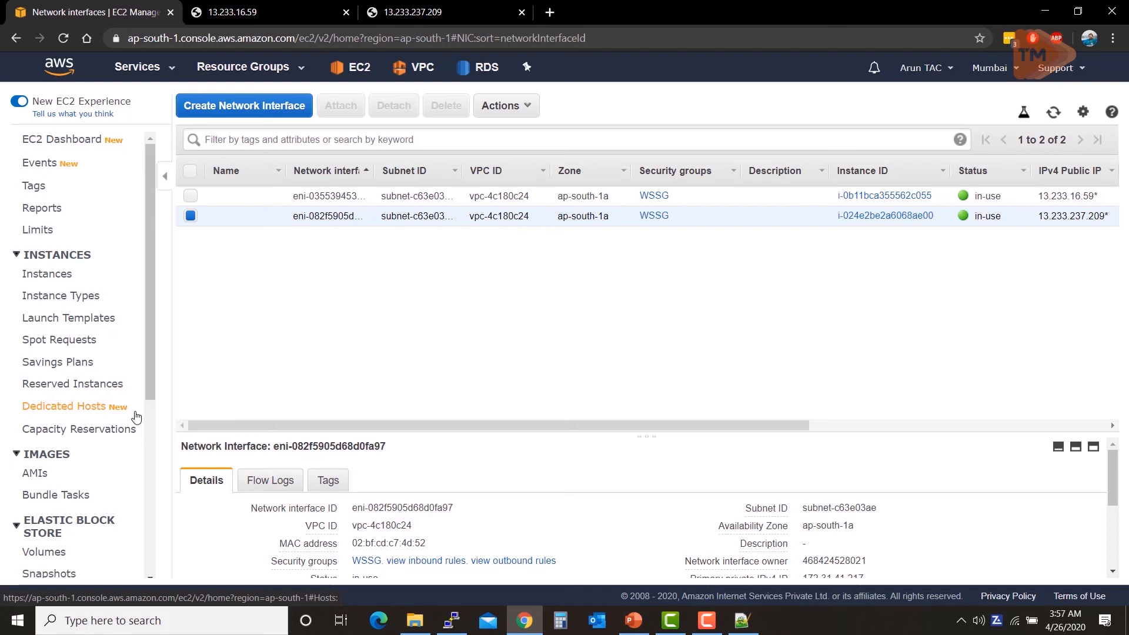
pyautogui.scroll(-2, 47, 359)
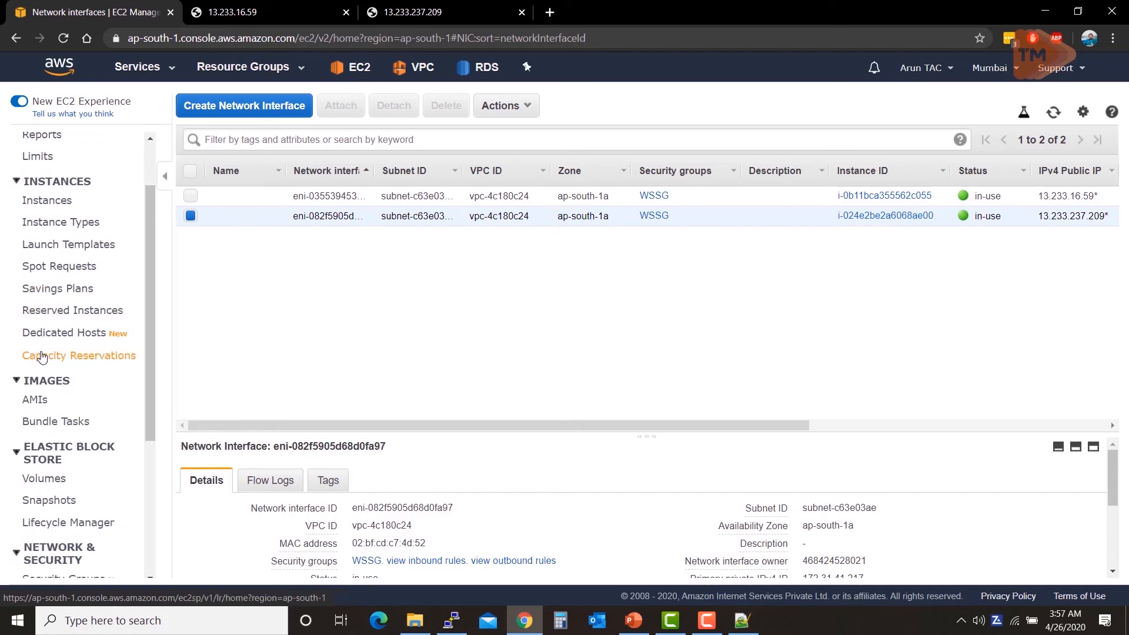
pyautogui.scroll(-4, 41, 357)
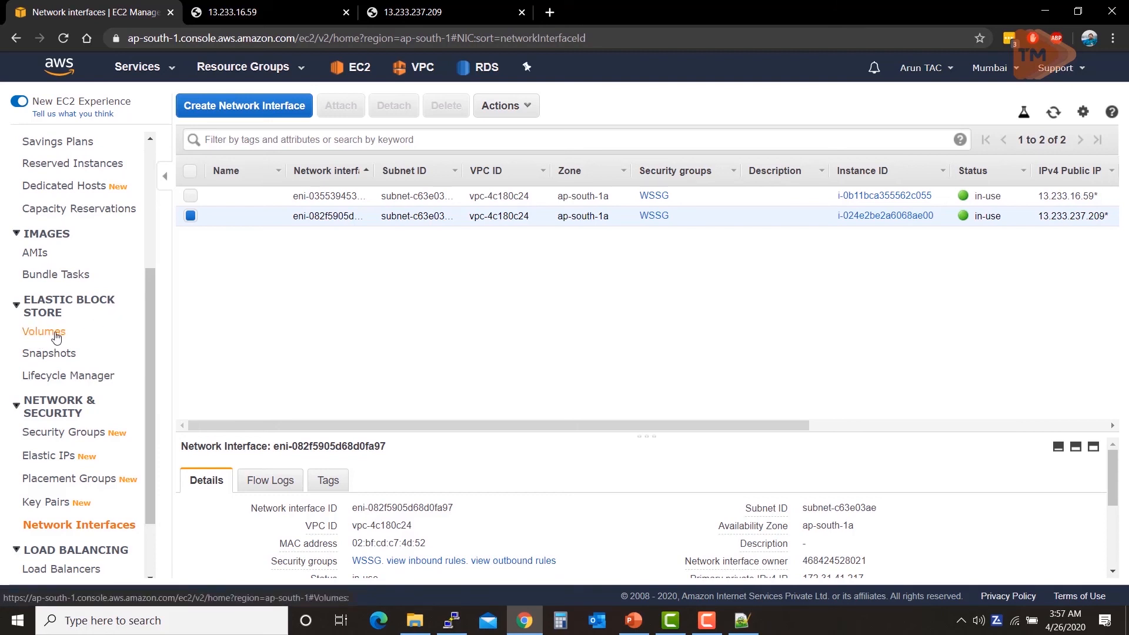
# Step: Review the 8 GiB FirstEC2 and SecondEC2 volumes, then go to the Snapshots list
pyautogui.click(56, 334)
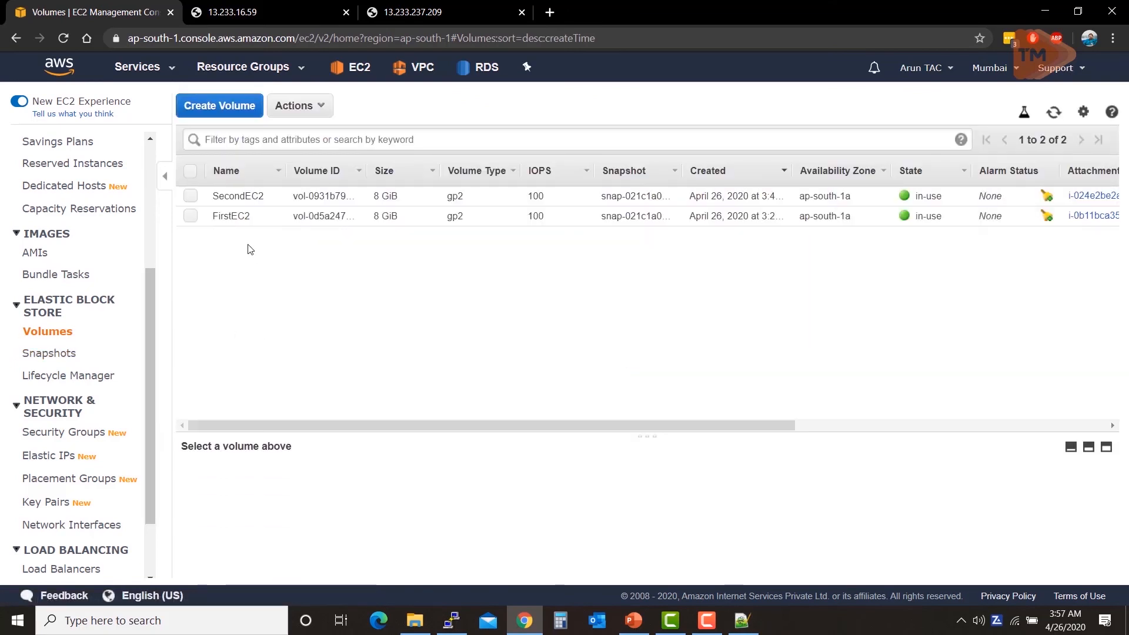
pyautogui.click(234, 217)
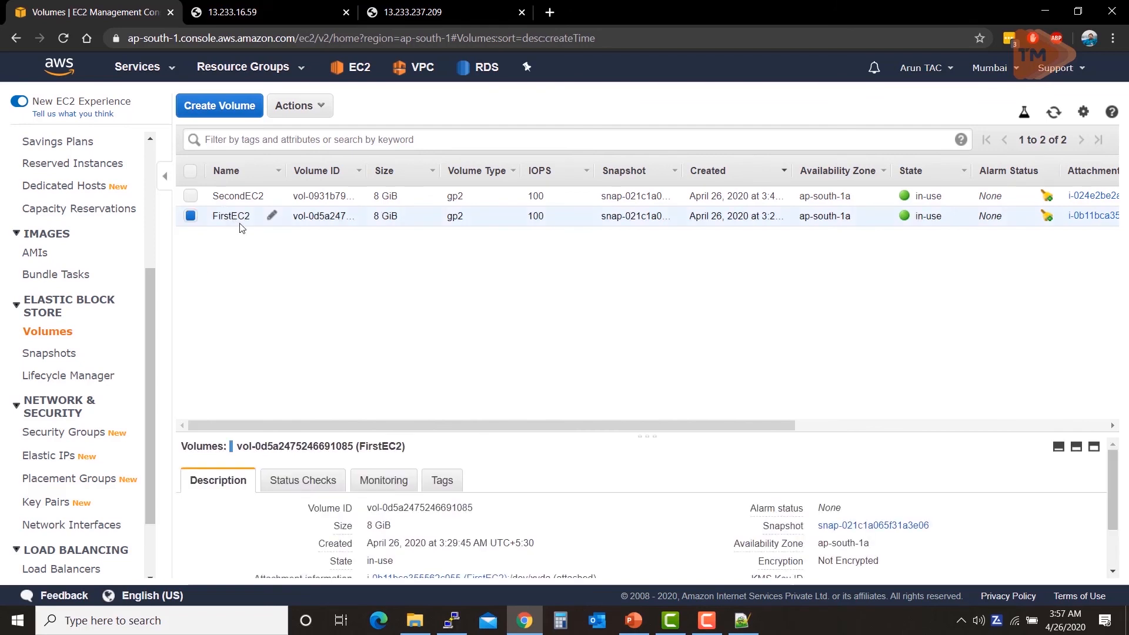
pyautogui.click(235, 196)
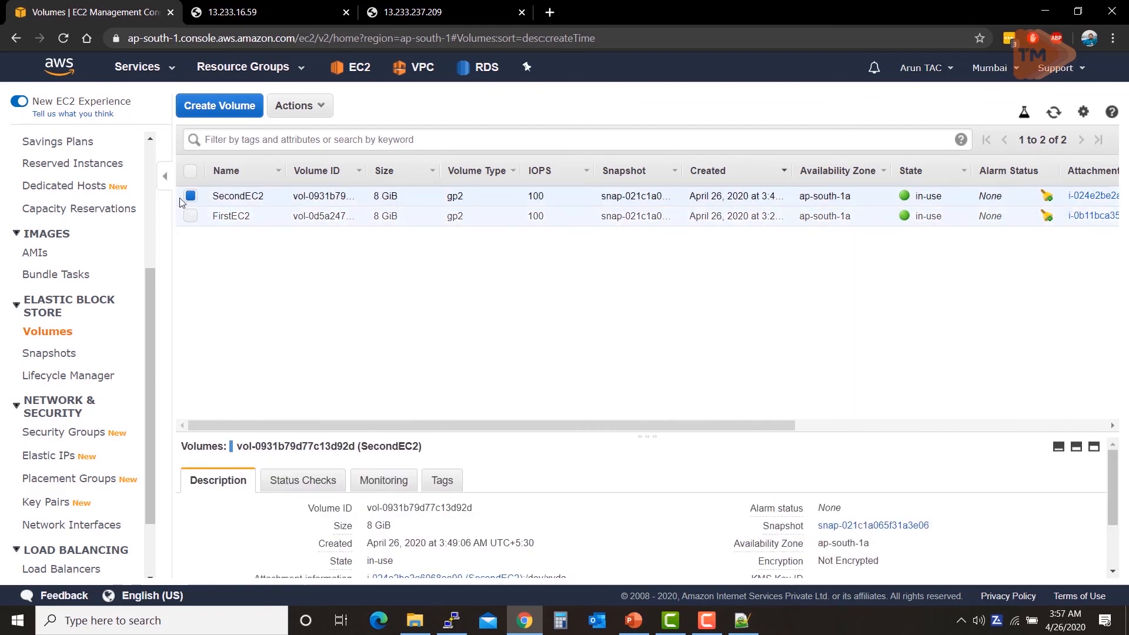
pyautogui.click(191, 196)
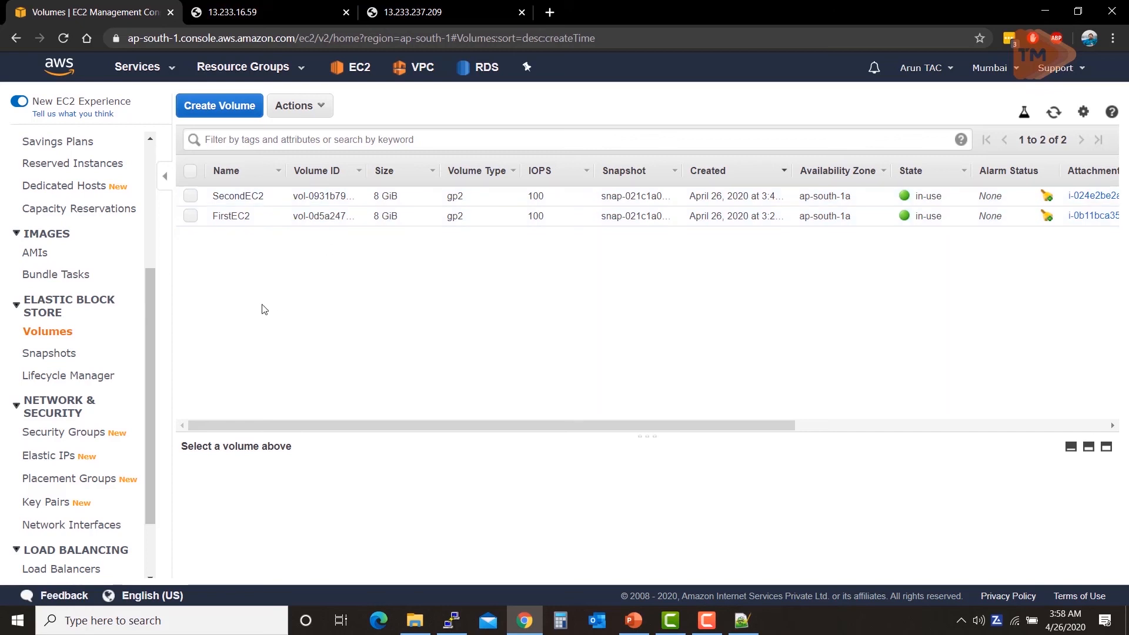
pyautogui.click(62, 357)
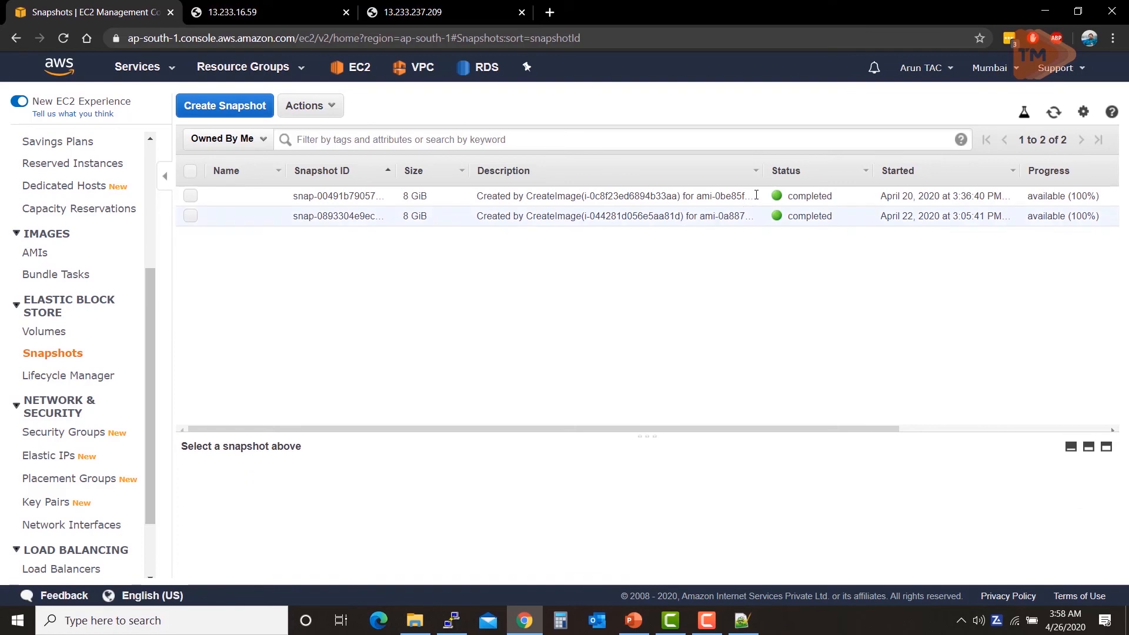
# Step: Widen the Description column and show snapshot snap-00491b7905747e1f6 in an enlarged details pane
pyautogui.moveTo(761, 169); pyautogui.dragTo(993, 128)
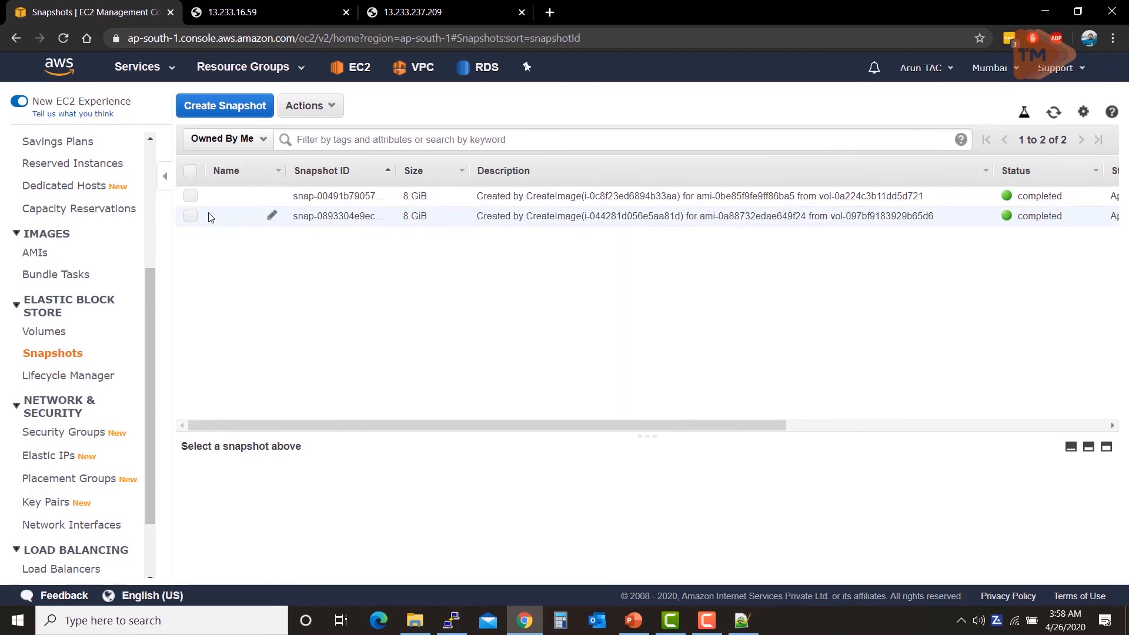
pyautogui.click(190, 196)
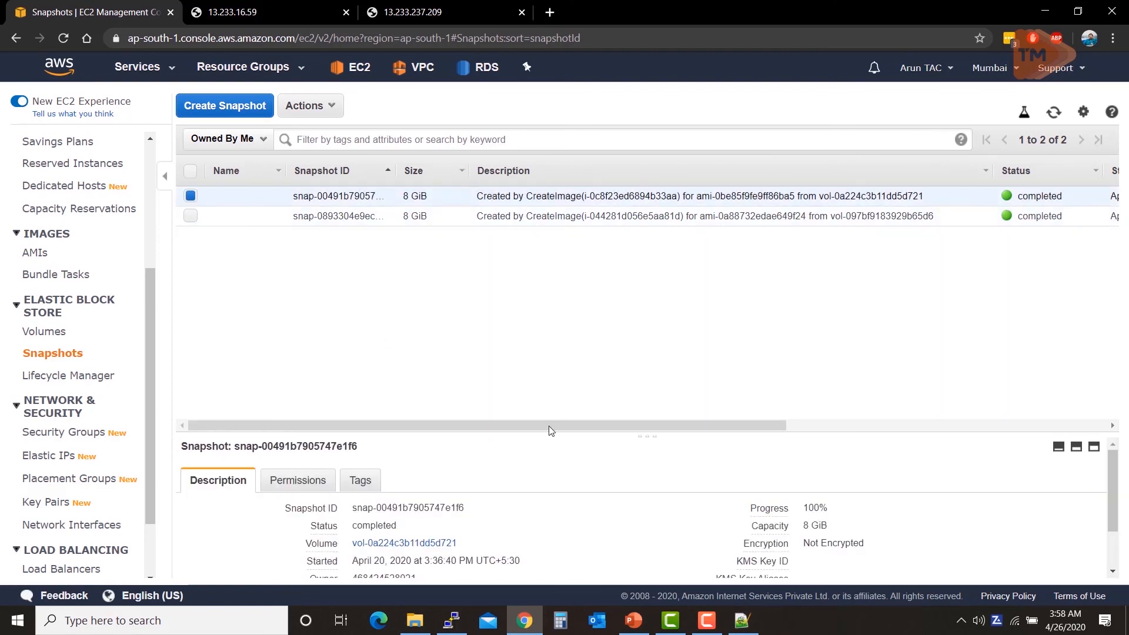
pyautogui.scroll(-2, 565, 451)
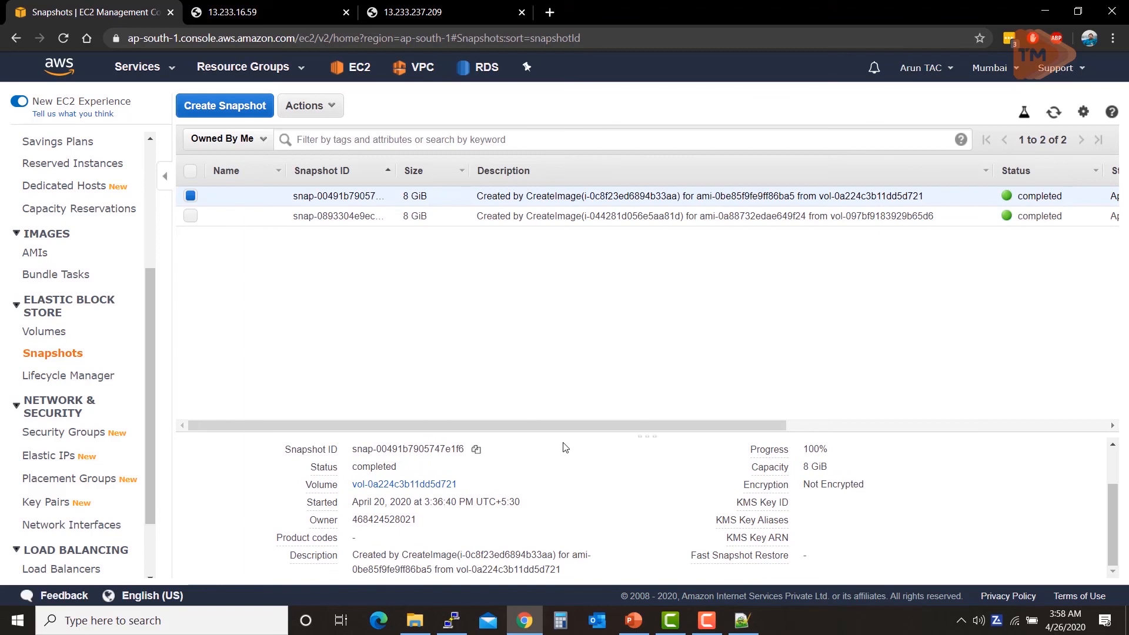
pyautogui.scroll(2, 567, 451)
pyautogui.moveTo(638, 433); pyautogui.dragTo(657, 262)
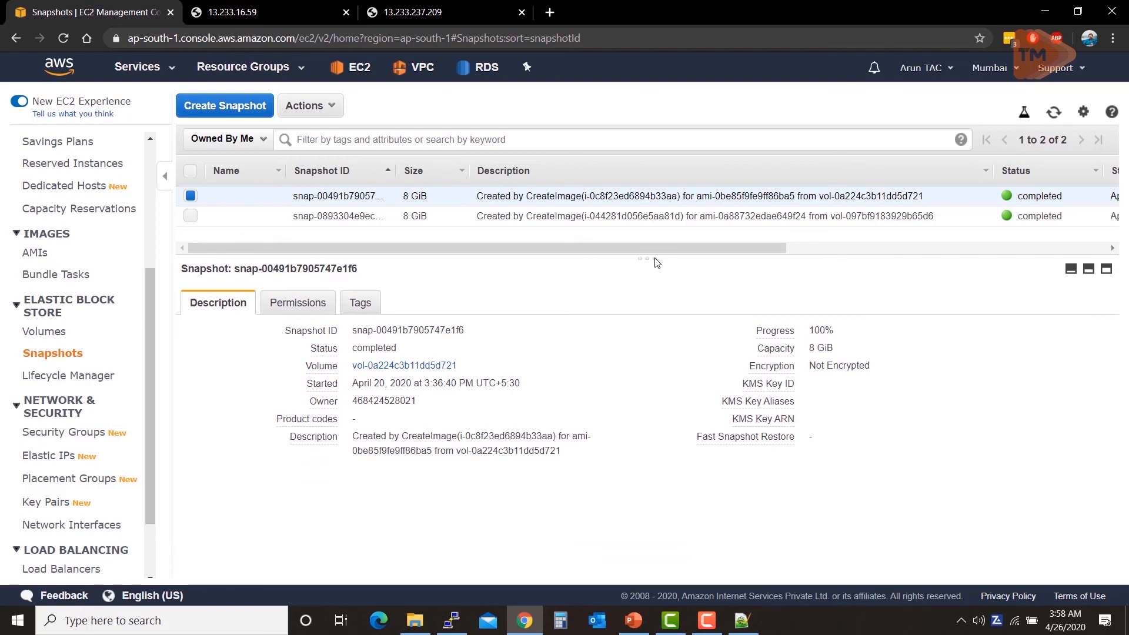
pyautogui.moveTo(657, 263); pyautogui.dragTo(657, 264)
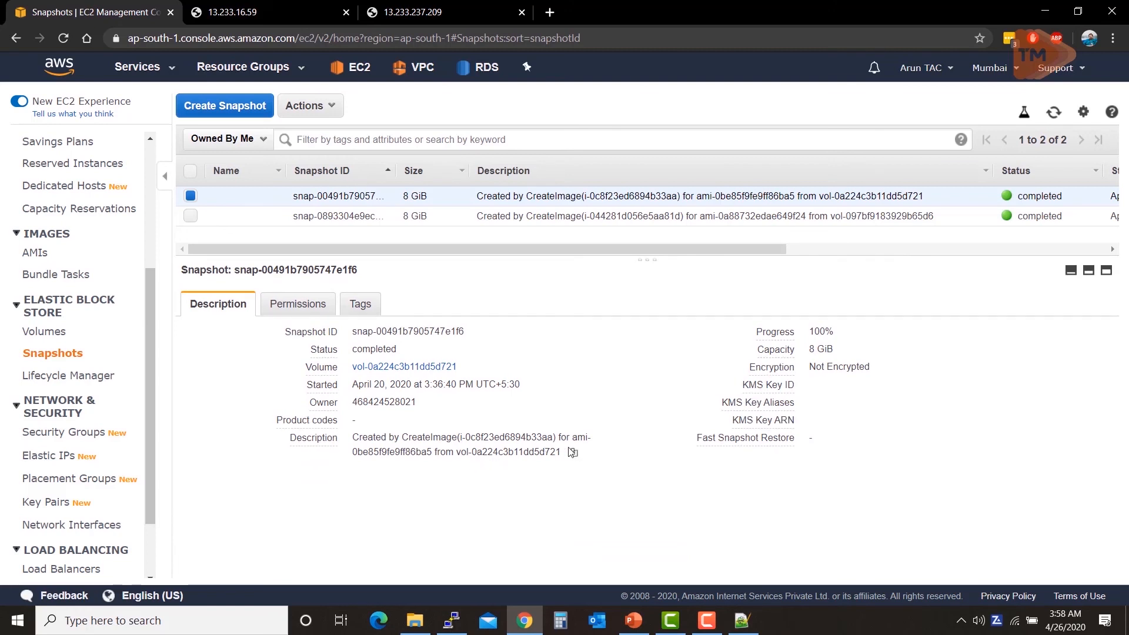
# Step: Copy the snapshot description and select its source volume ID vol-0a224c3b11dd5d721
pyautogui.click(574, 454)
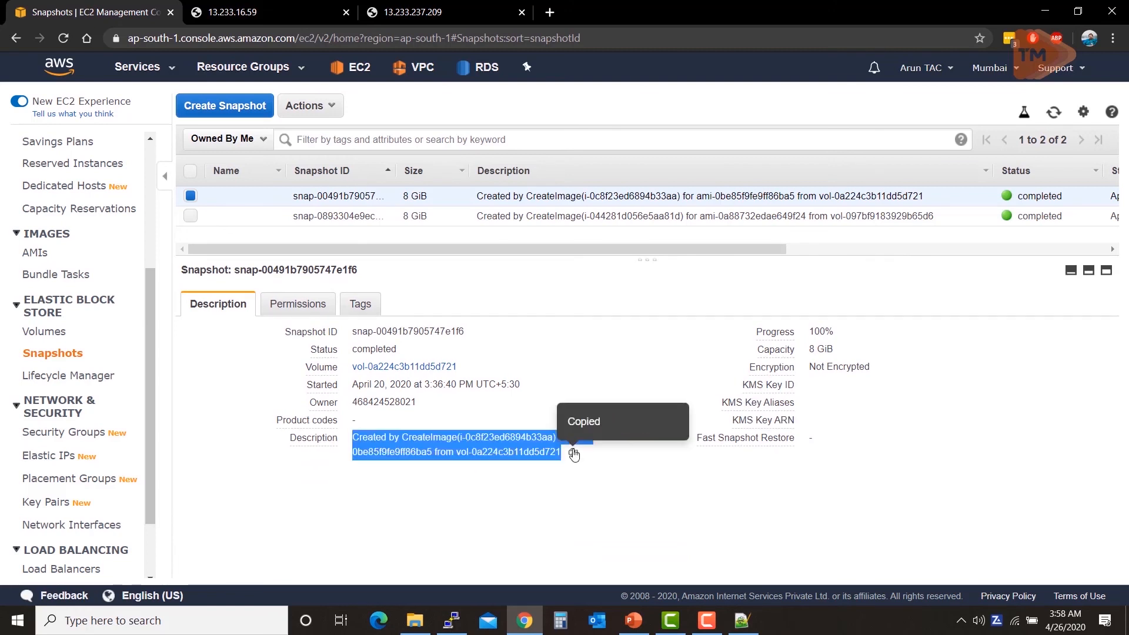
pyautogui.click(573, 454)
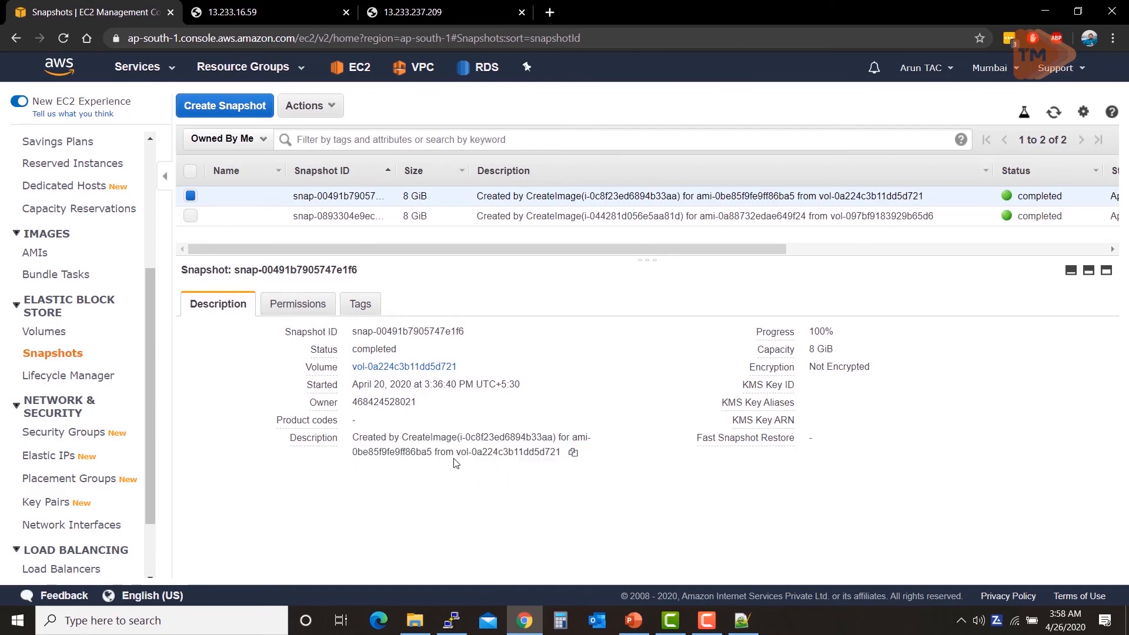
pyautogui.moveTo(457, 451); pyautogui.dragTo(562, 454)
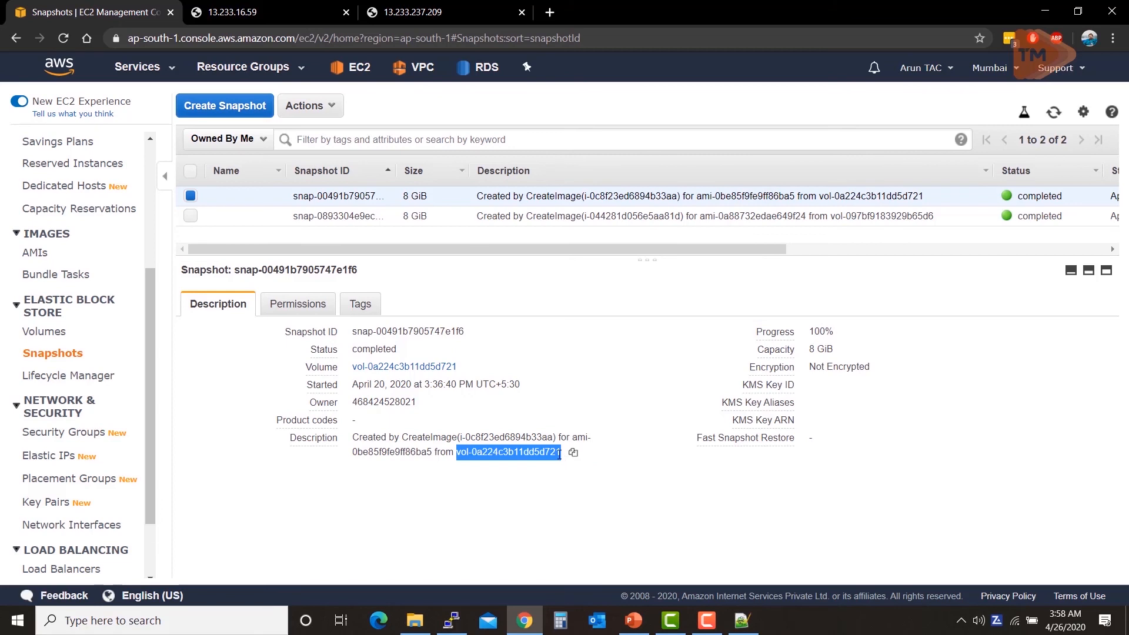
pyautogui.click(46, 333)
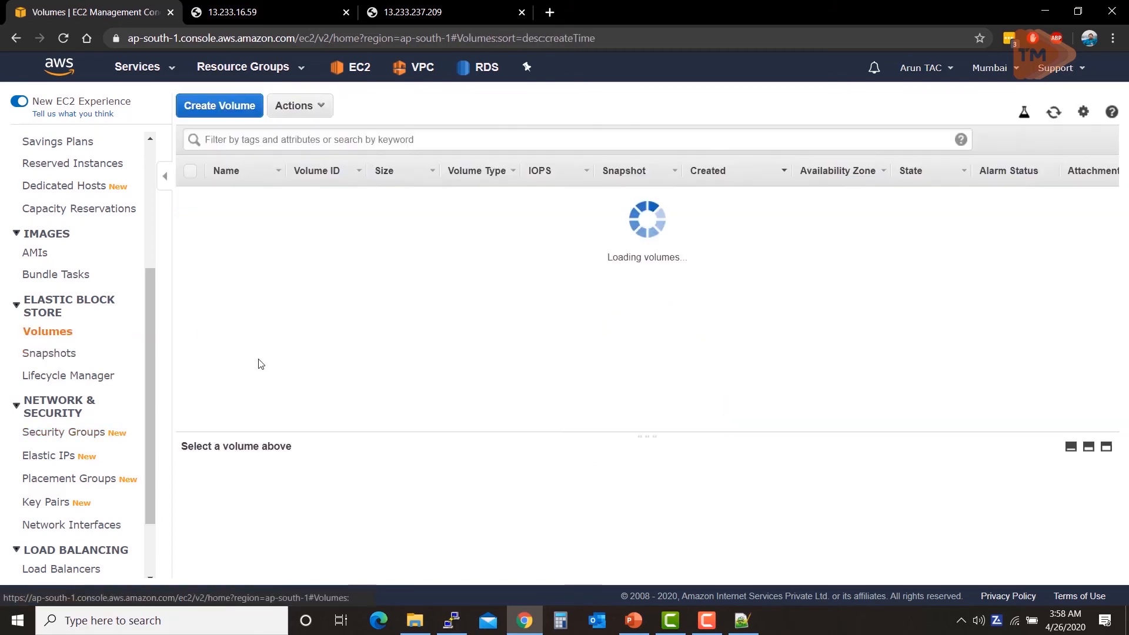
pyautogui.click(359, 140)
pyautogui.hotkey('ctrl', 'v')
pyautogui.press('Return')
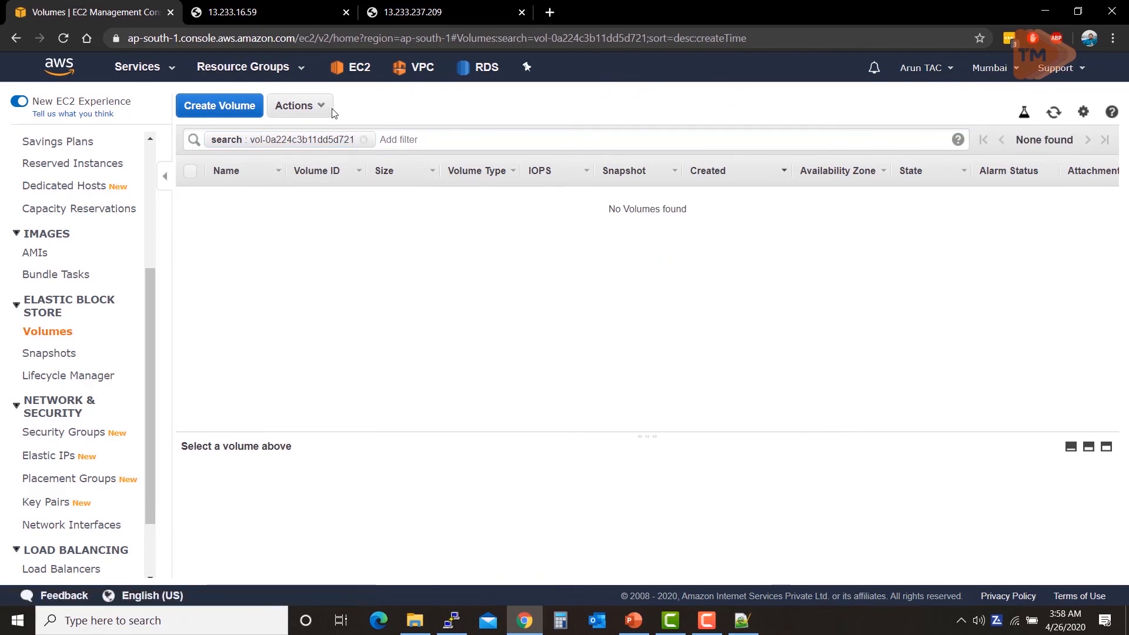
pyautogui.click(364, 140)
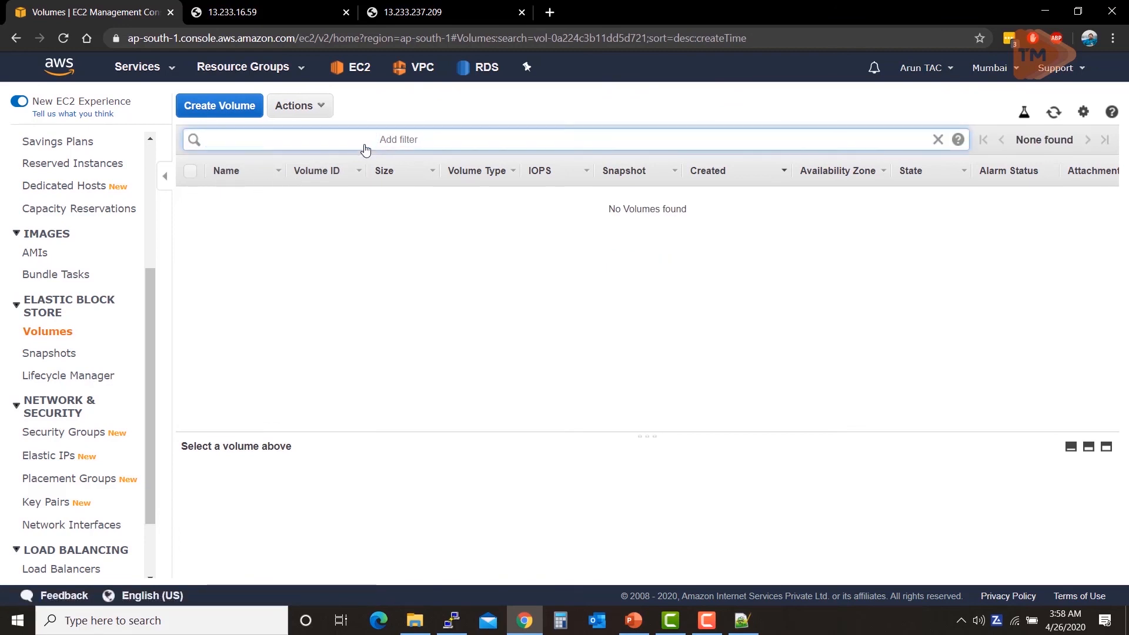
pyautogui.click(62, 355)
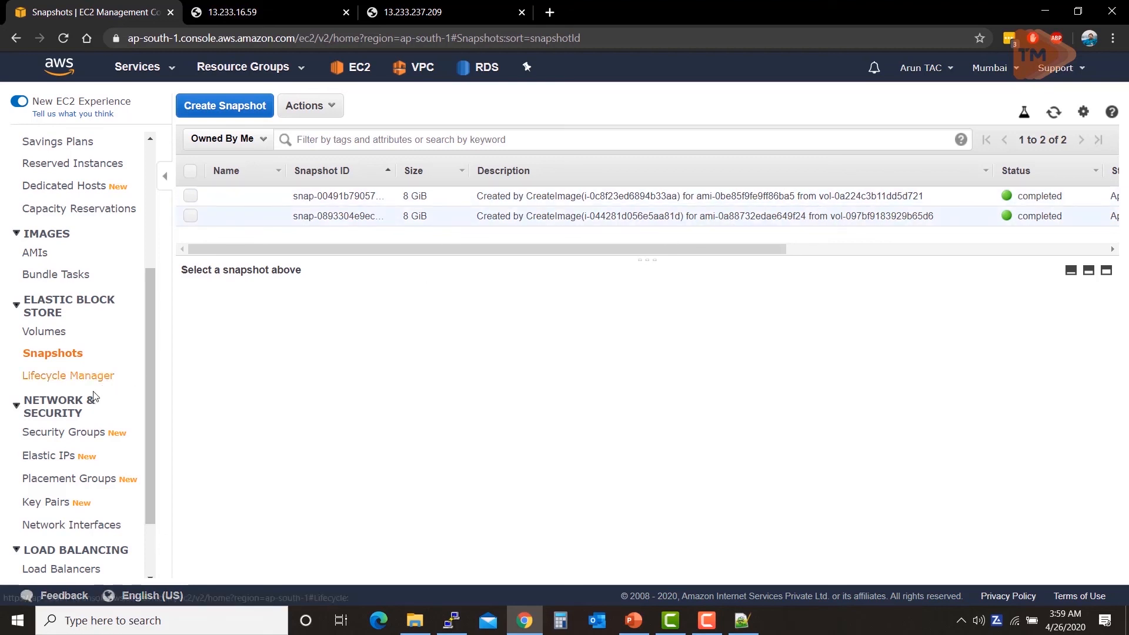
# Step: Open Key Pairs to list NewTest, TrainingKP and WebTestTr
pyautogui.scroll(-3, 65, 353)
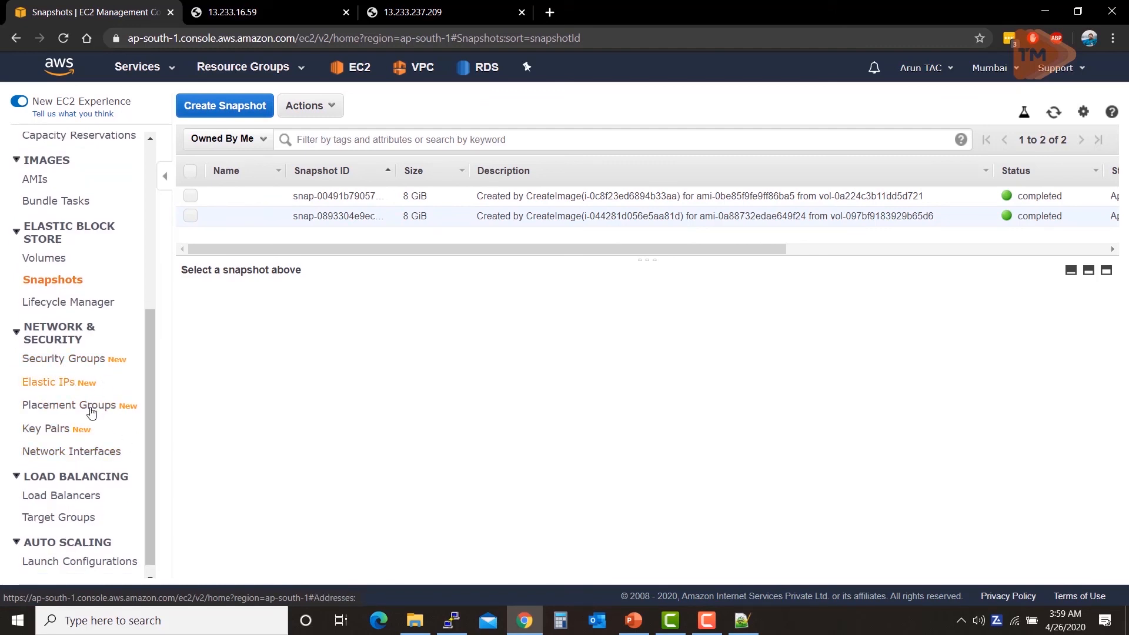
pyautogui.click(50, 431)
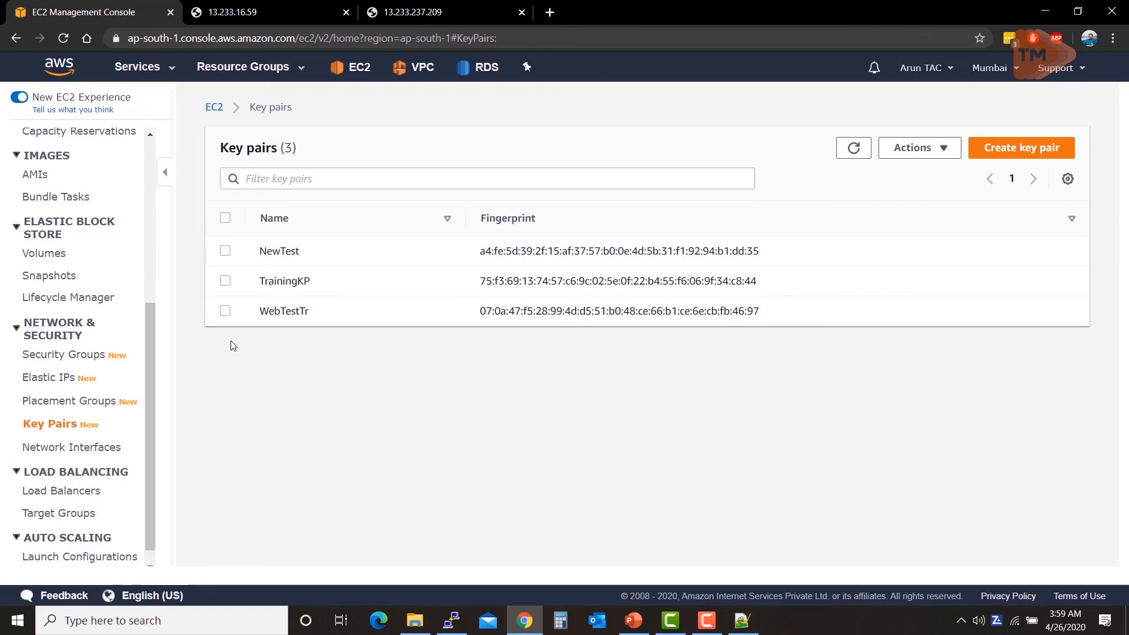
# Step: Select the TrainingKP key pair, then switch to the PuTTY root session on the server
pyautogui.click(223, 282)
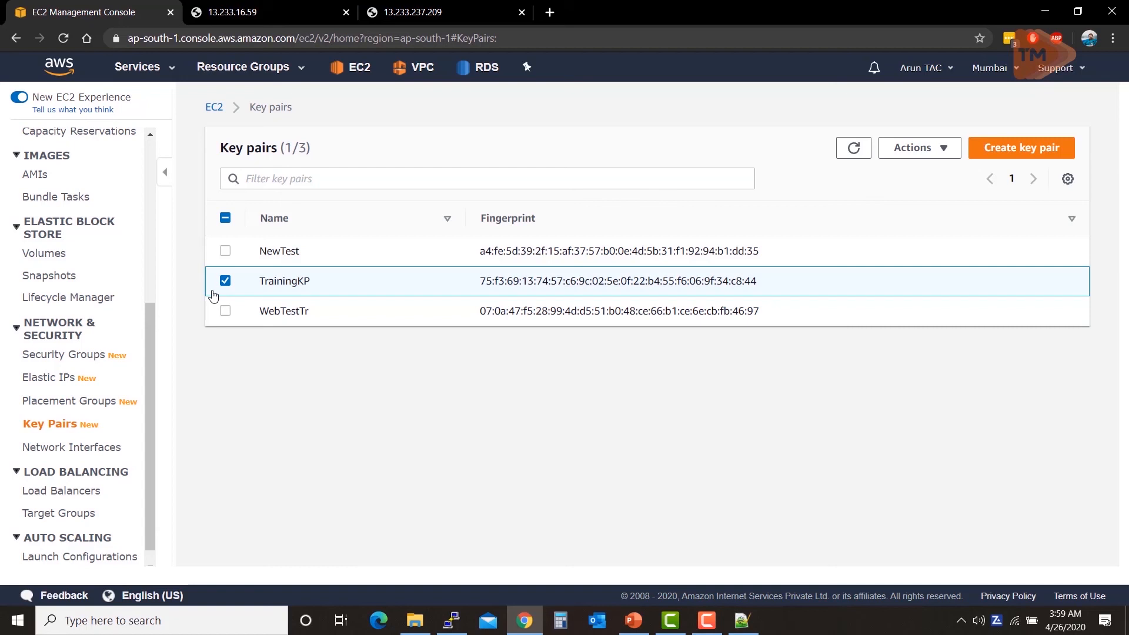
pyautogui.scroll(-1, 114, 477)
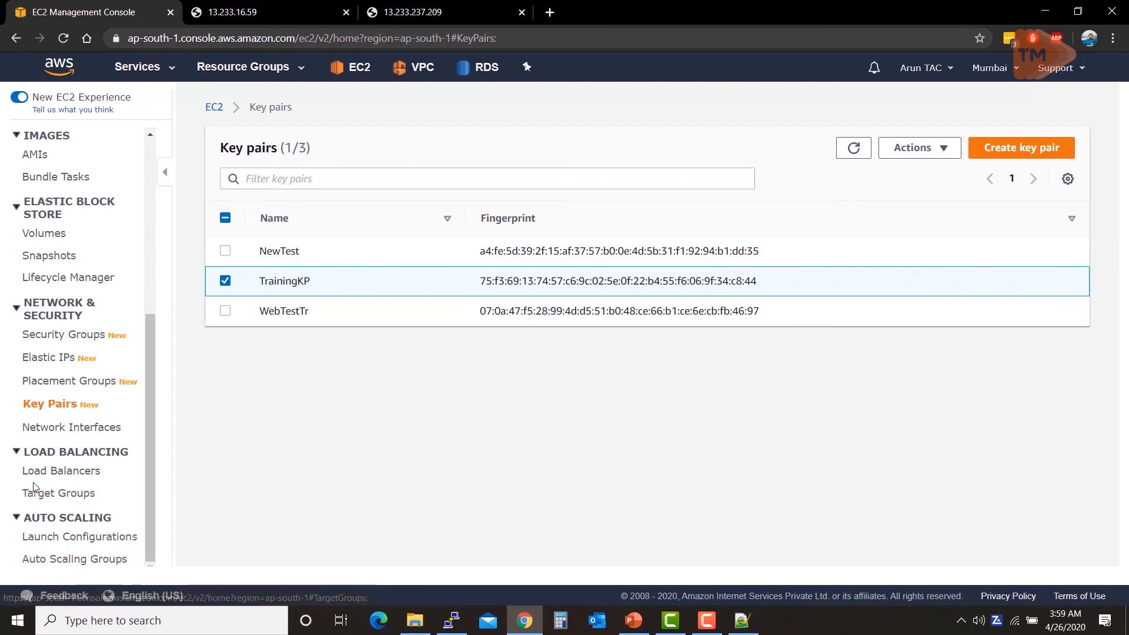
pyautogui.scroll(5, 35, 471)
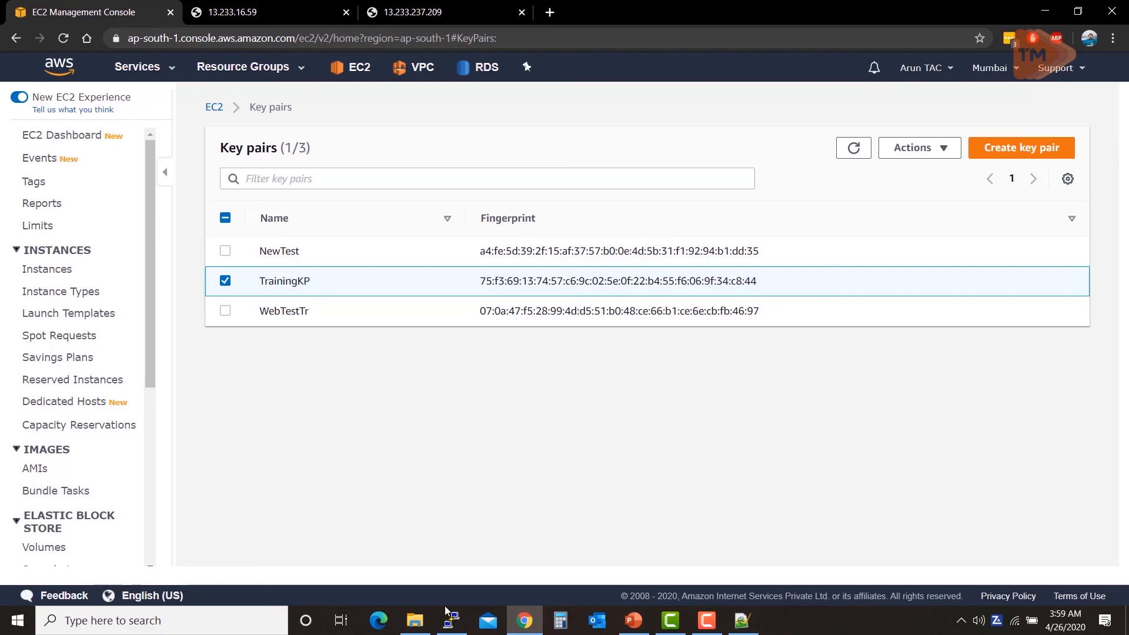
pyautogui.click(455, 627)
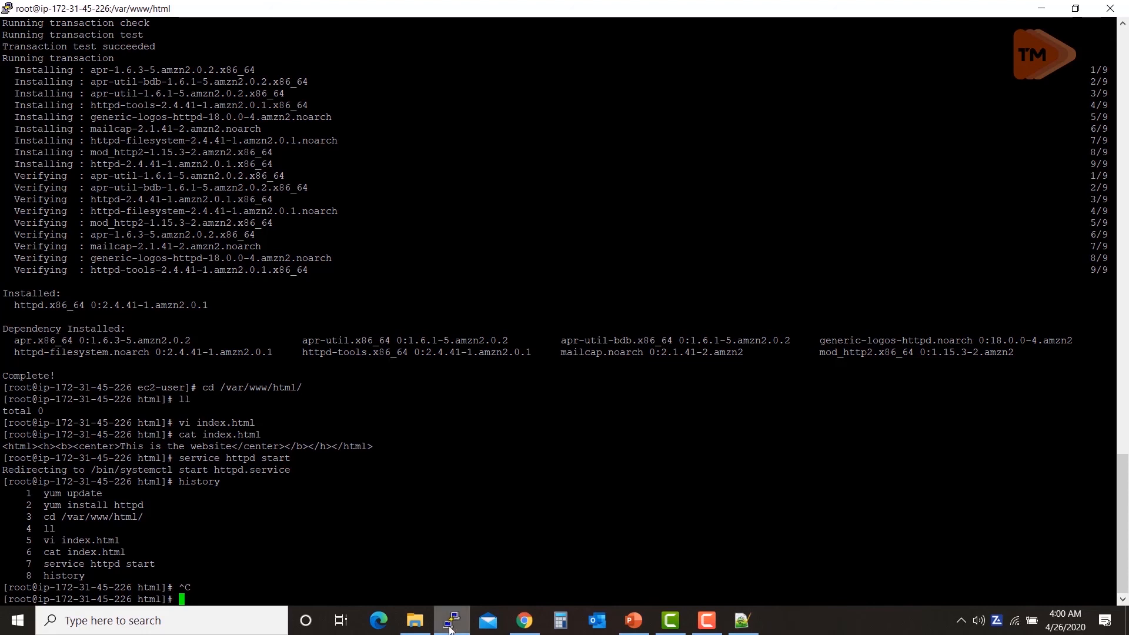
# Step: Confirm TrainingKP.pem in the Downloads folder, then return to the EC2 Key pairs page
pyautogui.moveTo(419, 633)
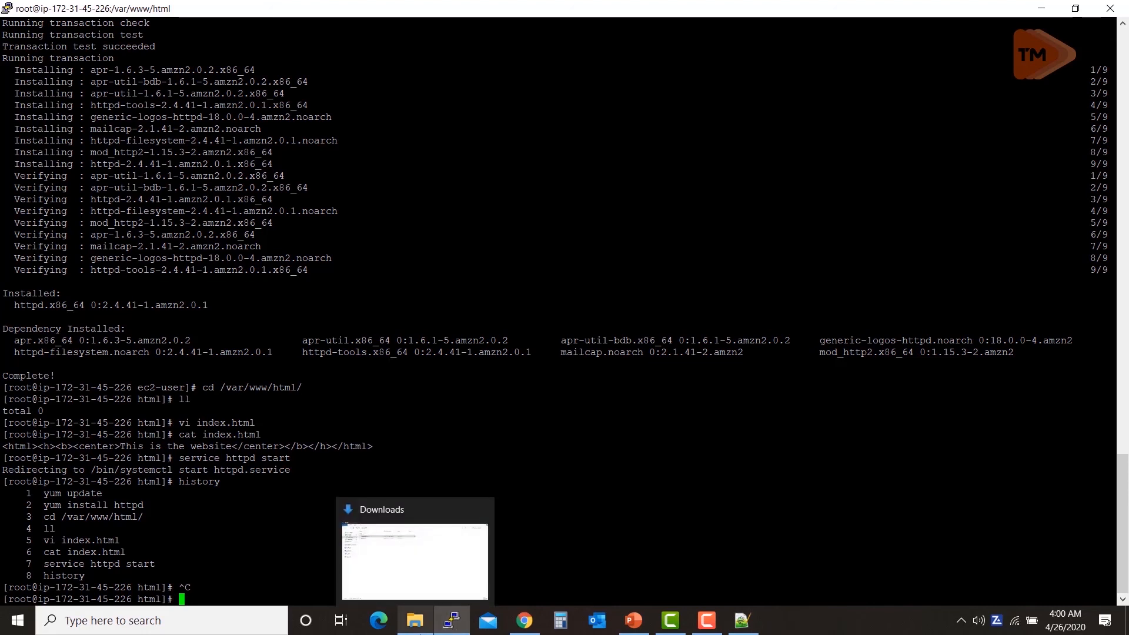
pyautogui.click(410, 589)
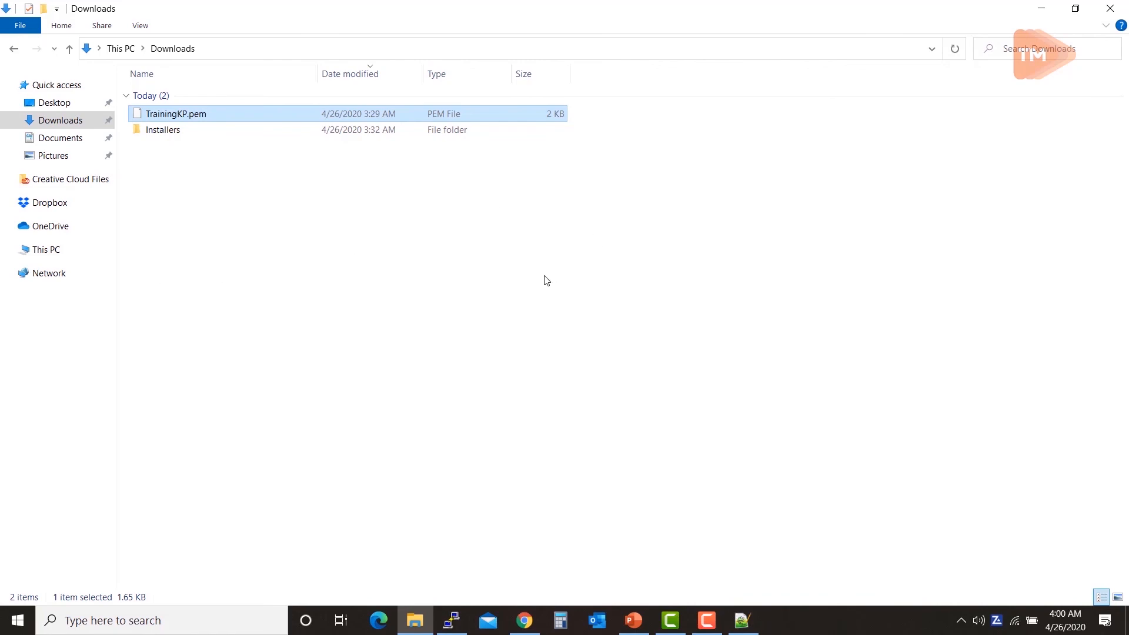
pyautogui.hotkey('alt', 'Tab')
pyautogui.hotkey('alt', 'Tab')
pyautogui.press('Tab')
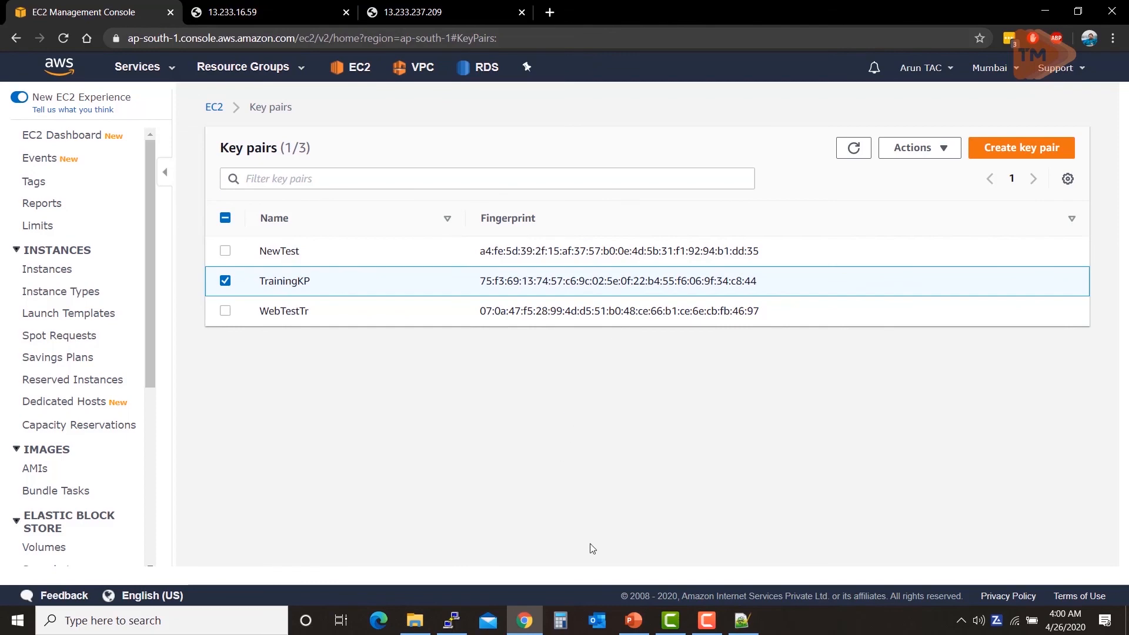
# Step: Bring the PuTTY root session, with httpd installed and started, back to the front
pyautogui.click(450, 628)
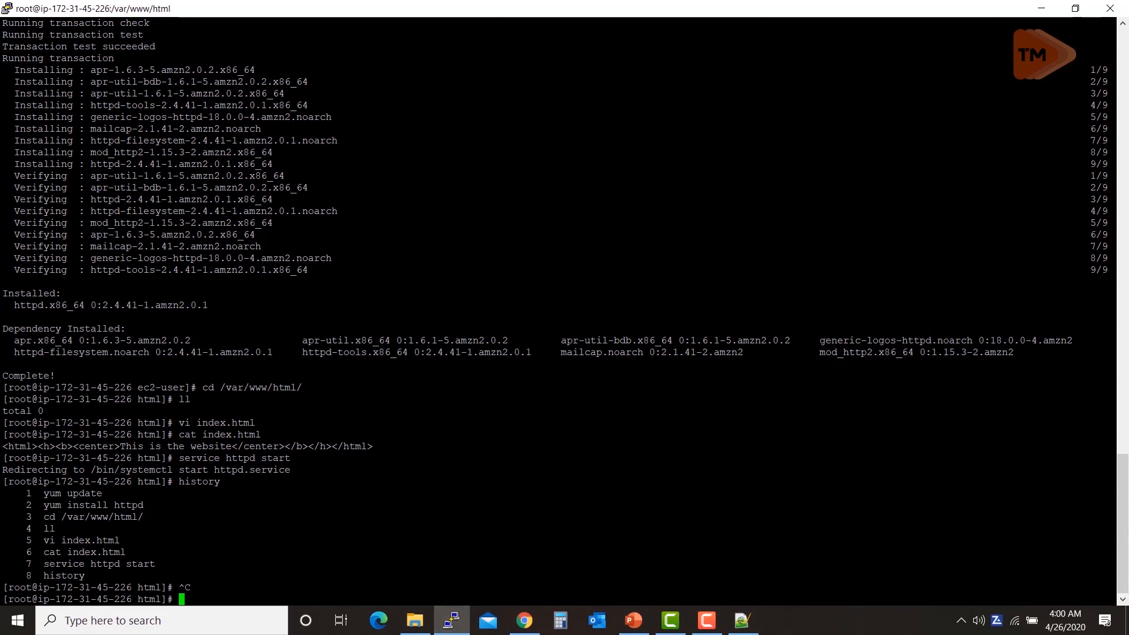
# Step: Duplicate the PuTTY session to 13.233.16.59, maximize it, and enter login name ec2-user
pyautogui.doubleClick(176, 105)
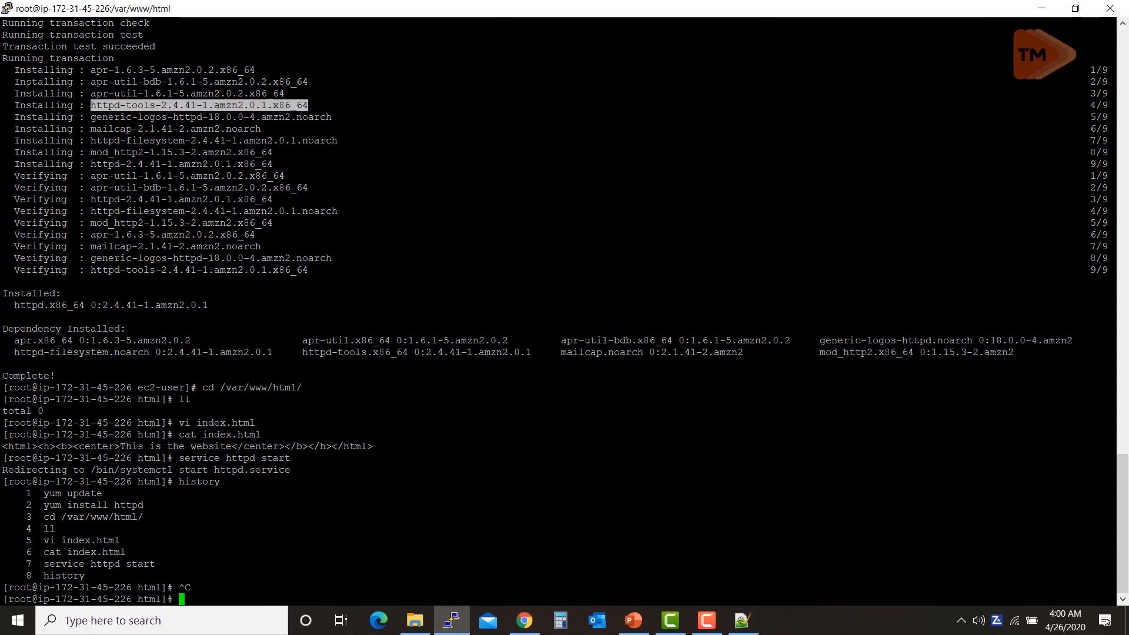
pyautogui.click(6, 8)
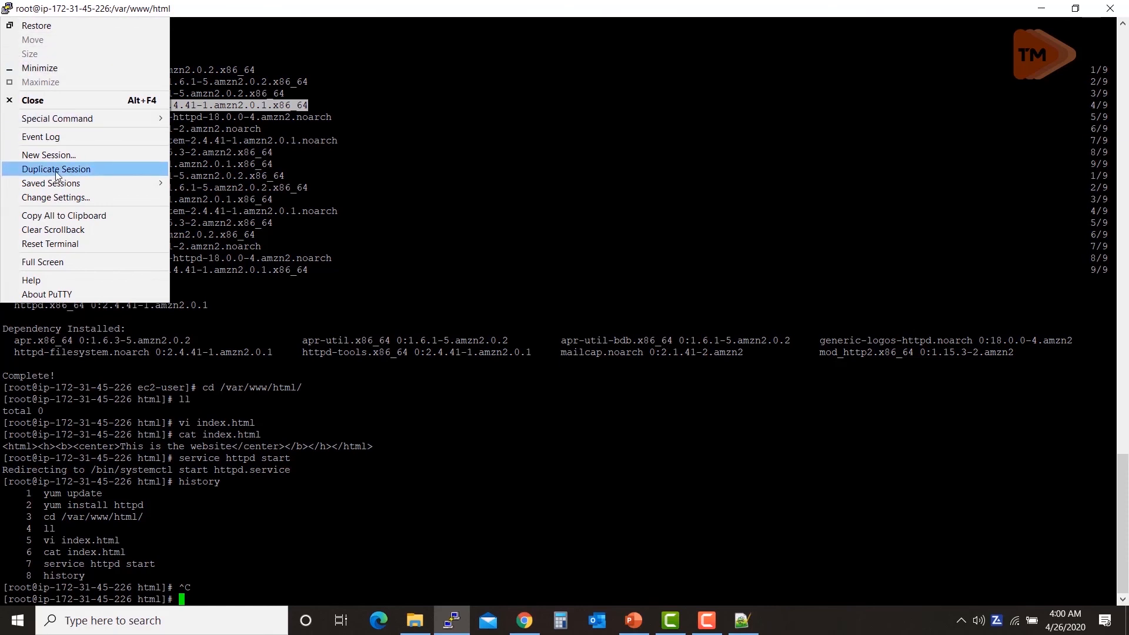
pyautogui.click(70, 168)
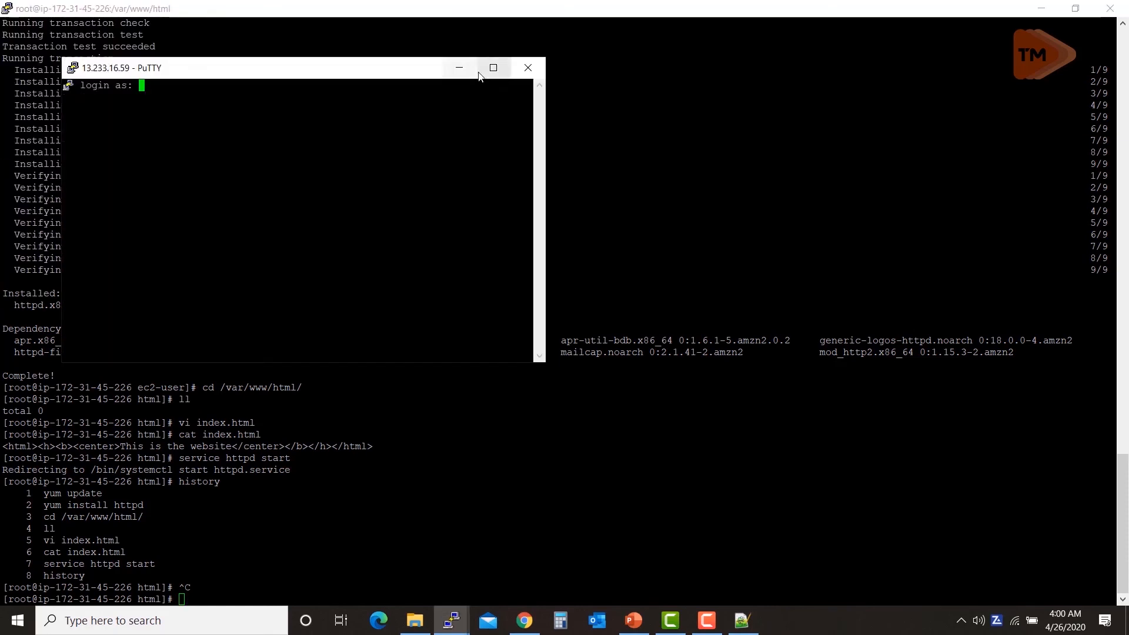
pyautogui.click(493, 62)
pyautogui.write('e')
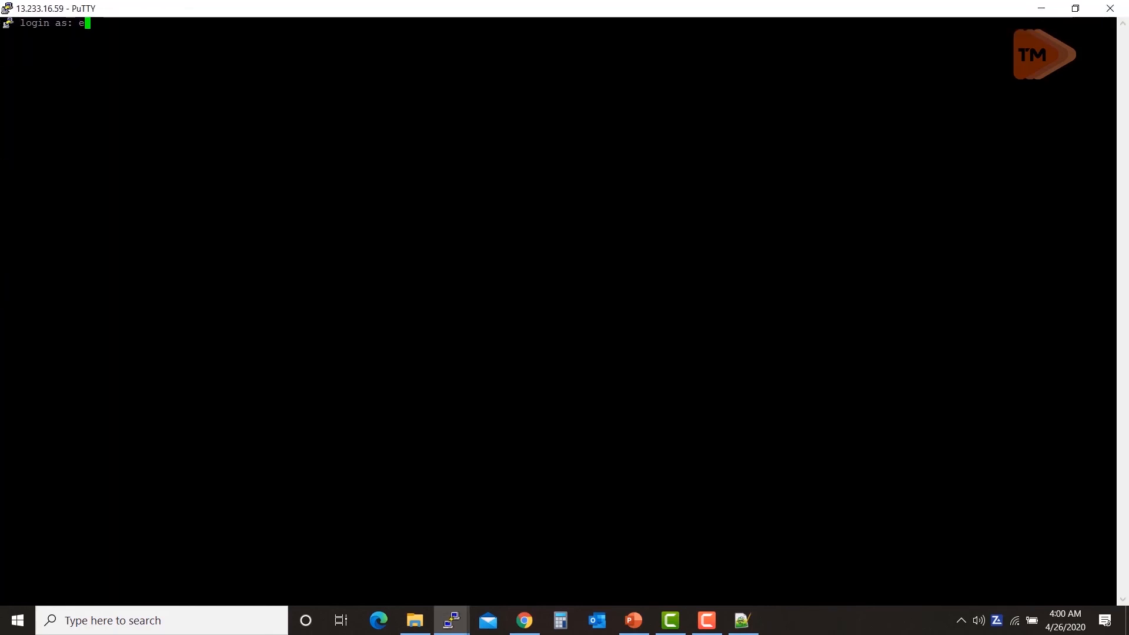
pyautogui.write('c2-user')
pyautogui.press('Return')
pyautogui.write('sudo su')
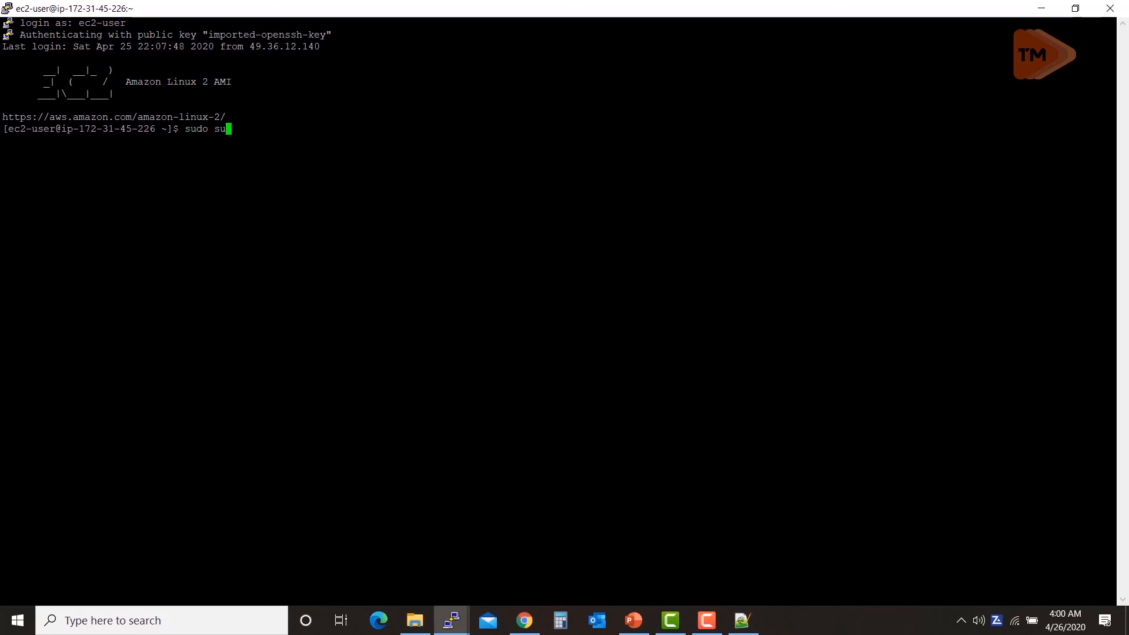
pyautogui.press('Return')
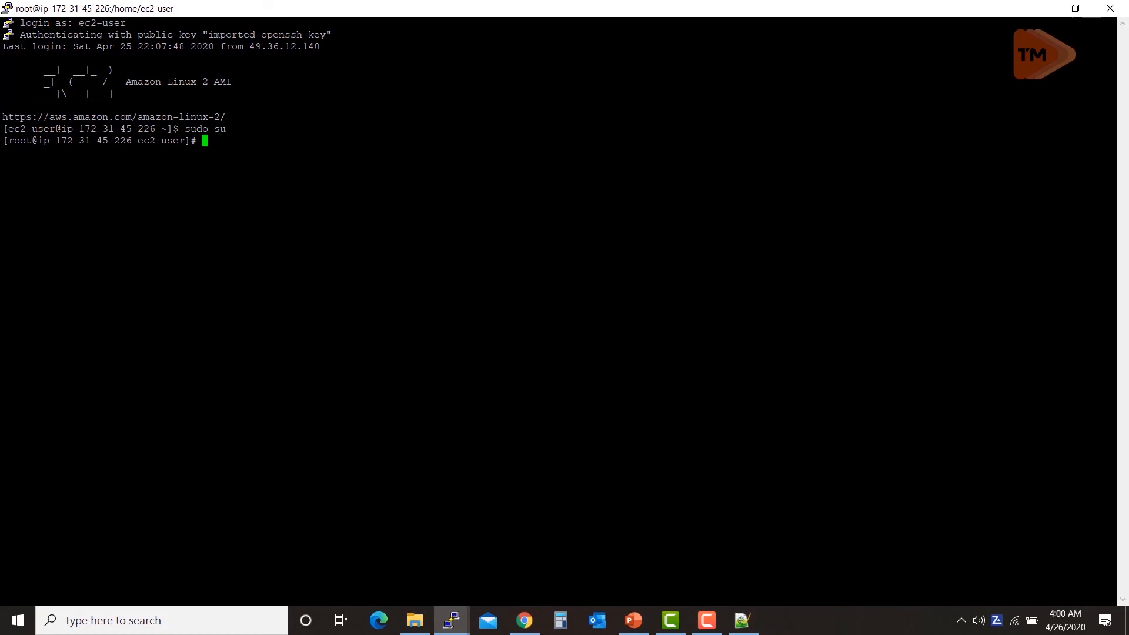
pyautogui.write('cur')
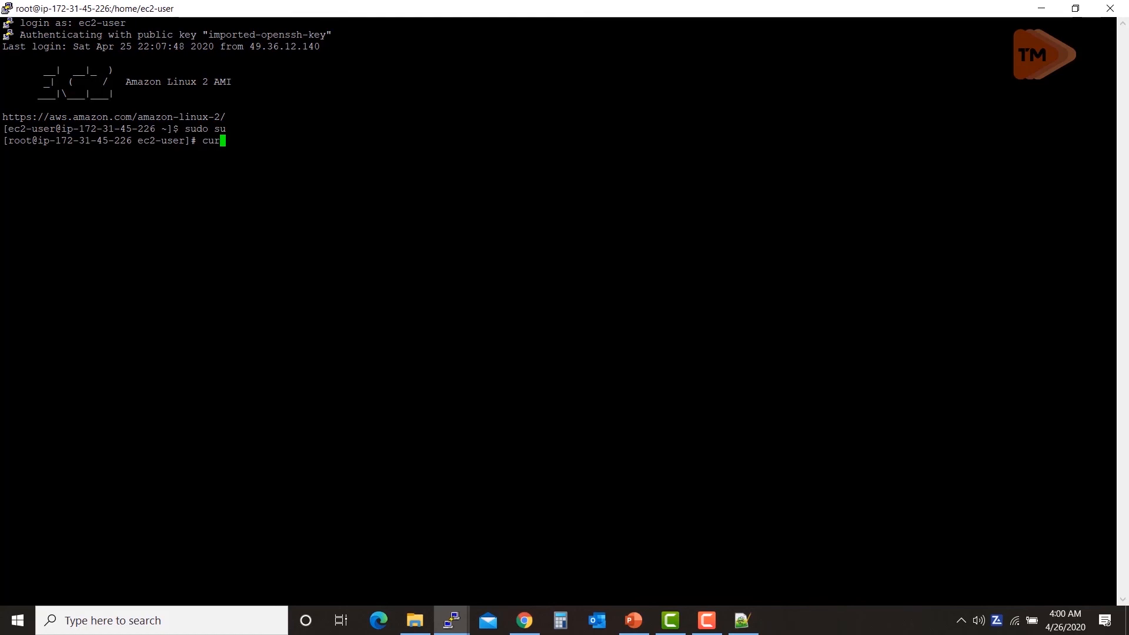
pyautogui.write('l http://')
pyautogui.write('169.254.169.254/latest/meta-data/ami-id')
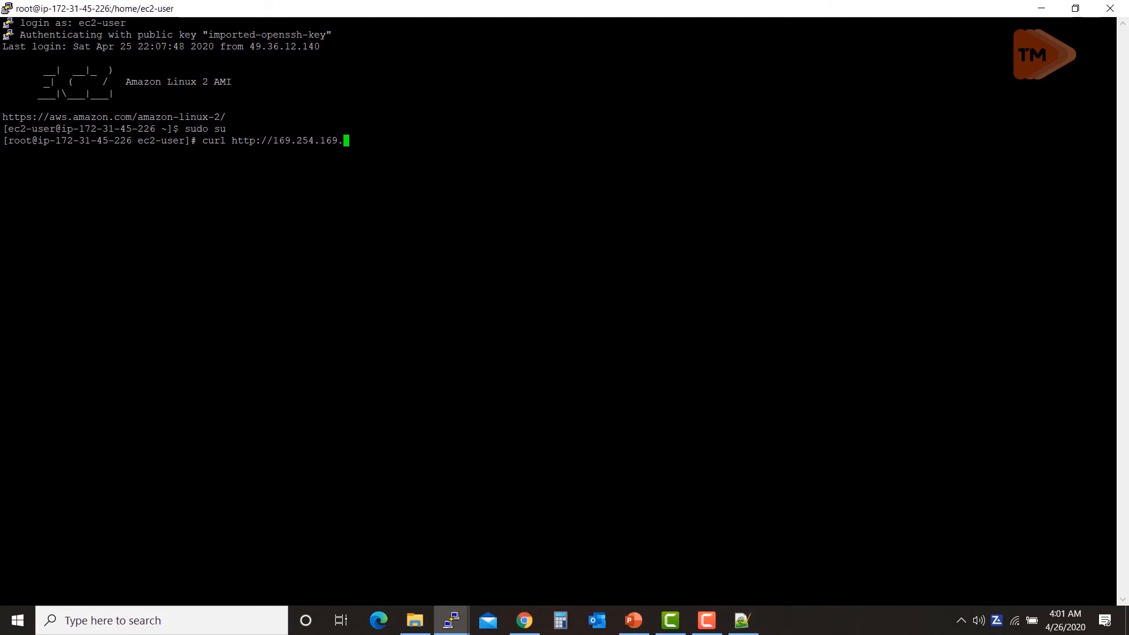
pyautogui.write('254')
pyautogui.write('/latest/meta-data/ami-id')
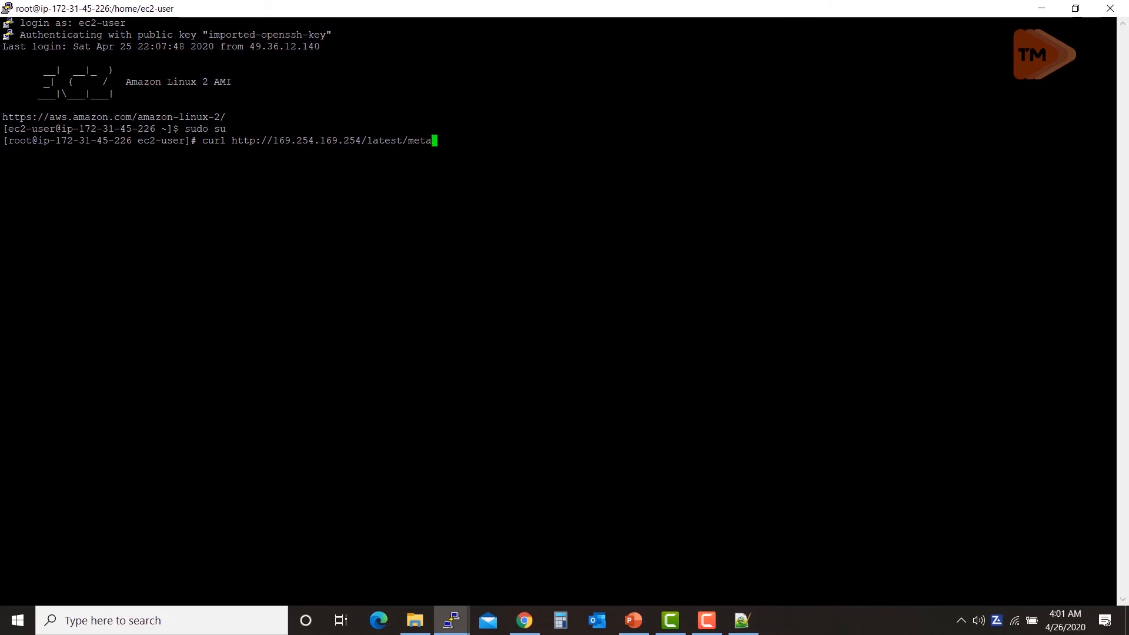
pyautogui.write('-data/')
pyautogui.write('ami-id')
pyautogui.press('Return')
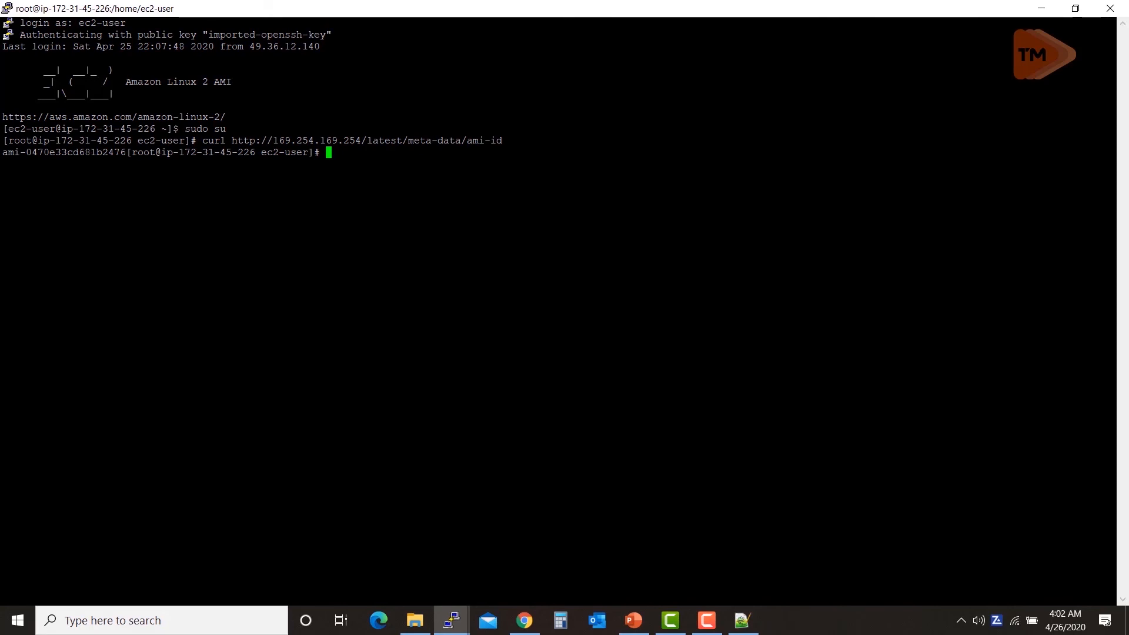
# Step: Copy the AMI ID, then rerun the curl with meta-data/local-ipv4 to print 172.31.45.226
pyautogui.doubleClick(47, 152)
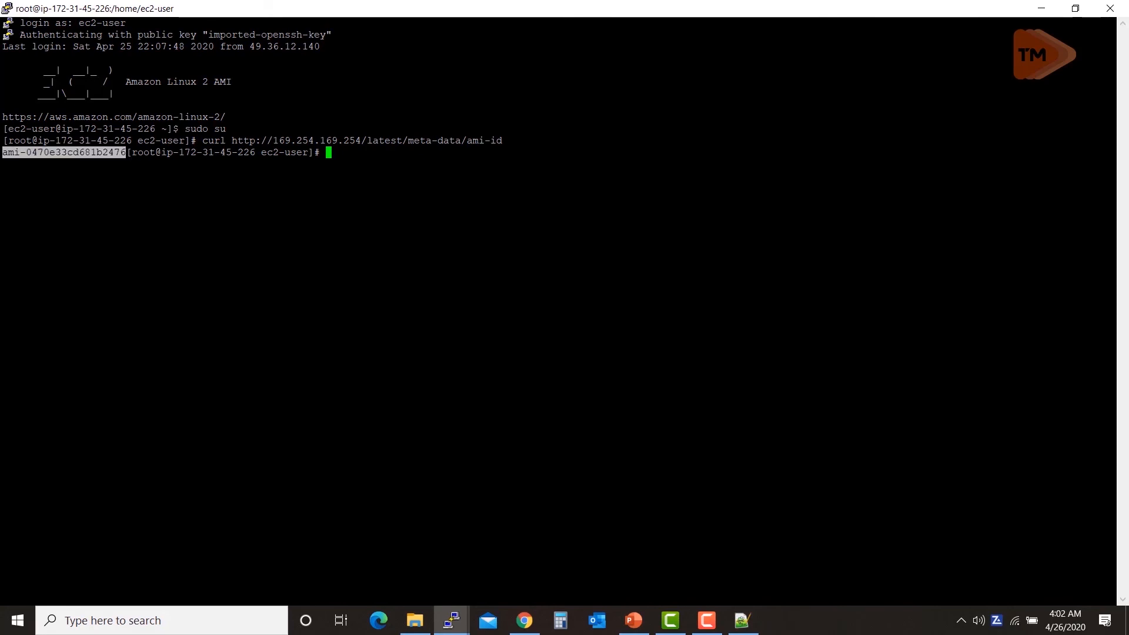
pyautogui.press('Up')
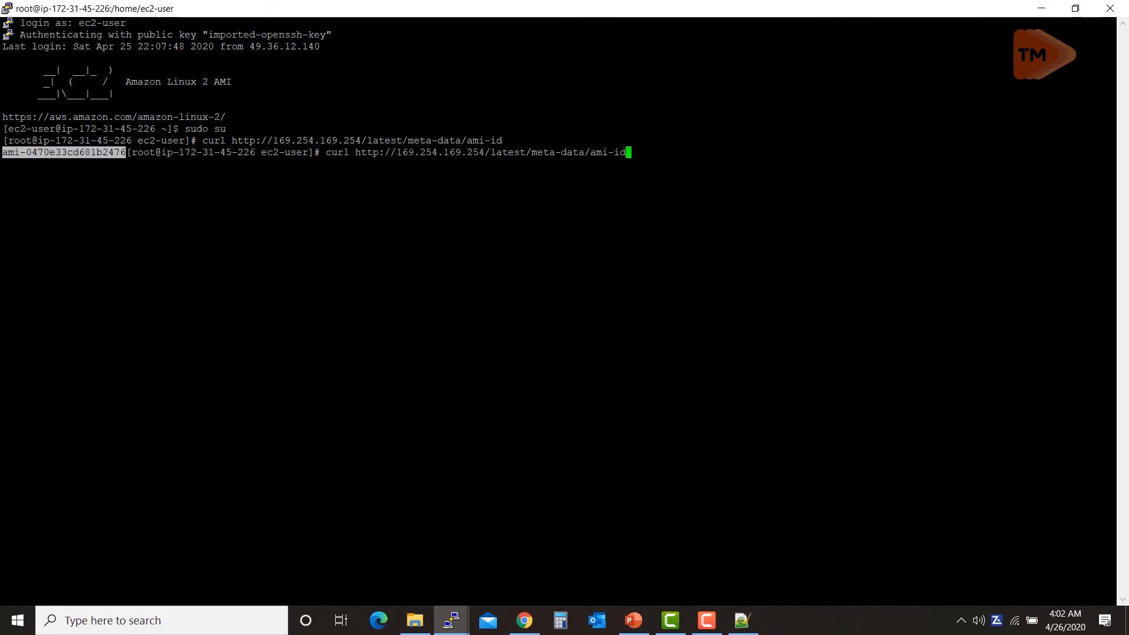
pyautogui.press('BackSpace')
pyautogui.press('BackSpace')
pyautogui.press('BackSpace')
pyautogui.press('BackSpace')
pyautogui.press('BackSpace')
pyautogui.press('BackSpace')
pyautogui.write('local-ipv4')
pyautogui.press('Return')
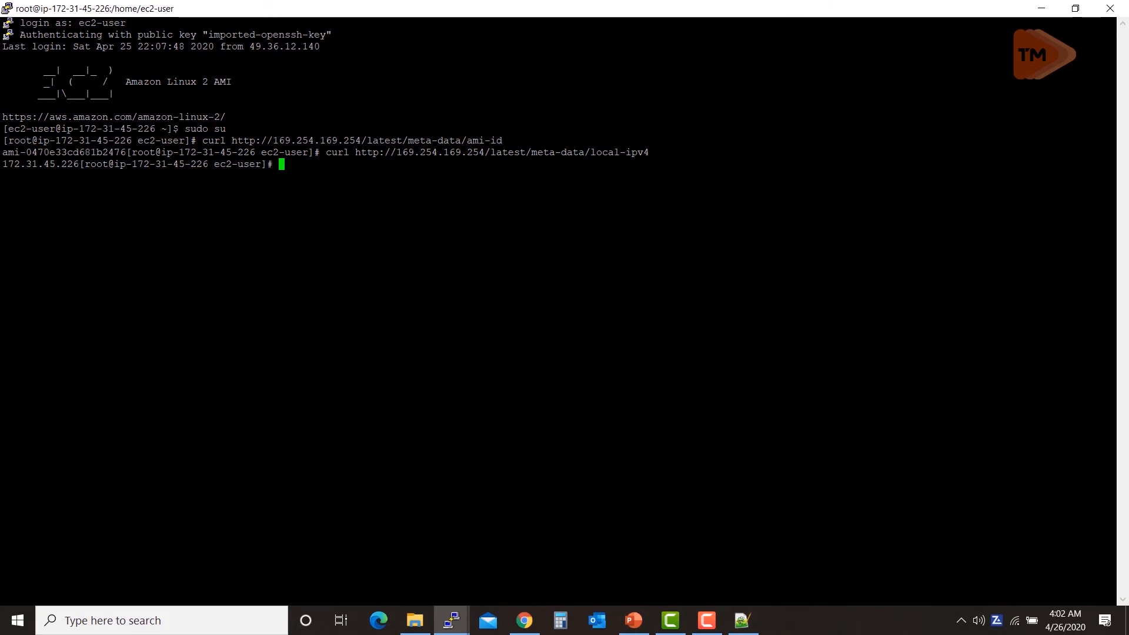
# Step: Copy the private IP, then rerun the curl with meta-data/instance-id to print i-0b11bca355562c055
pyautogui.doubleClick(33, 166)
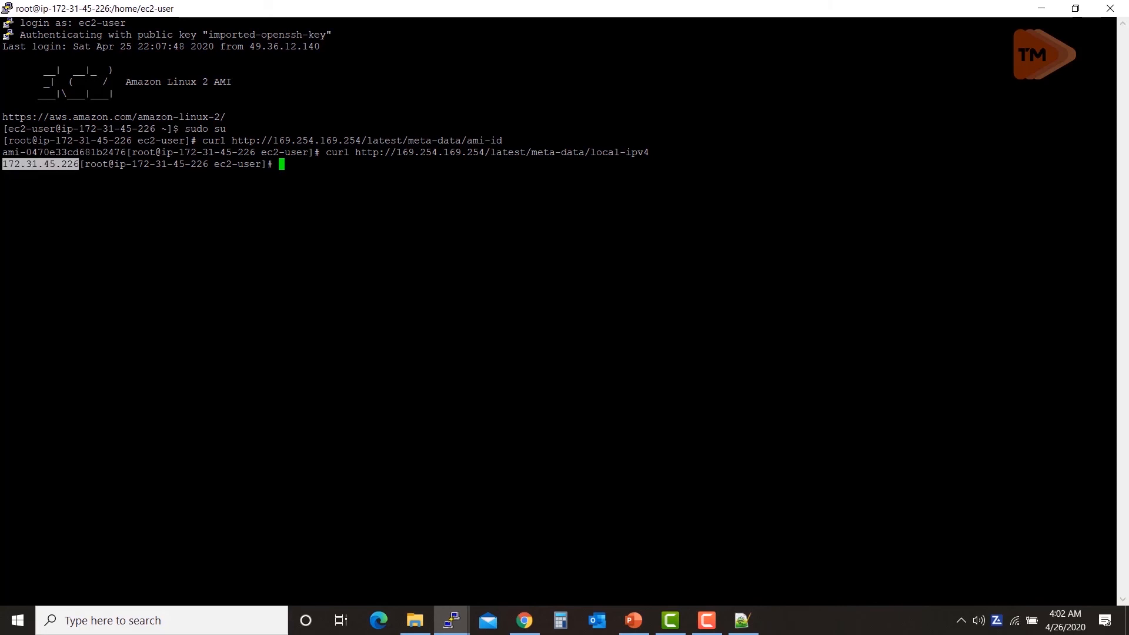
pyautogui.press('Up')
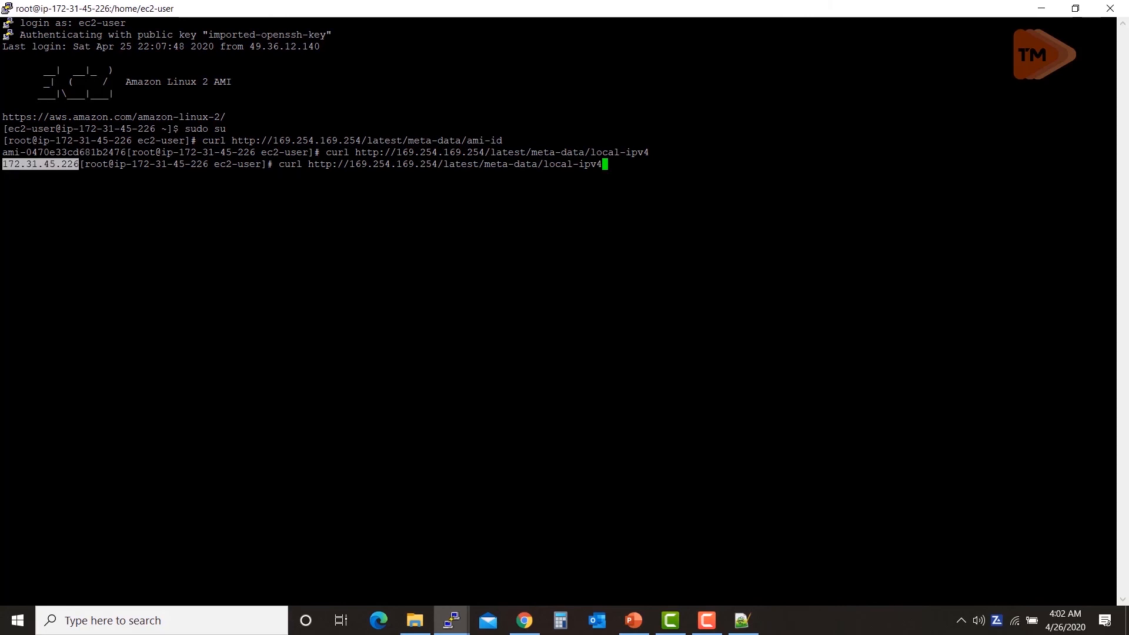
pyautogui.press('BackSpace')
pyautogui.press('BackSpace')
pyautogui.press('BackSpace')
pyautogui.press('BackSpace')
pyautogui.press('BackSpace')
pyautogui.press('BackSpace')
pyautogui.press('BackSpace')
pyautogui.press('BackSpace')
pyautogui.press('BackSpace')
pyautogui.press('BackSpace')
pyautogui.write('i')
pyautogui.write('nstance ')
pyautogui.write('id')
pyautogui.press('Return')
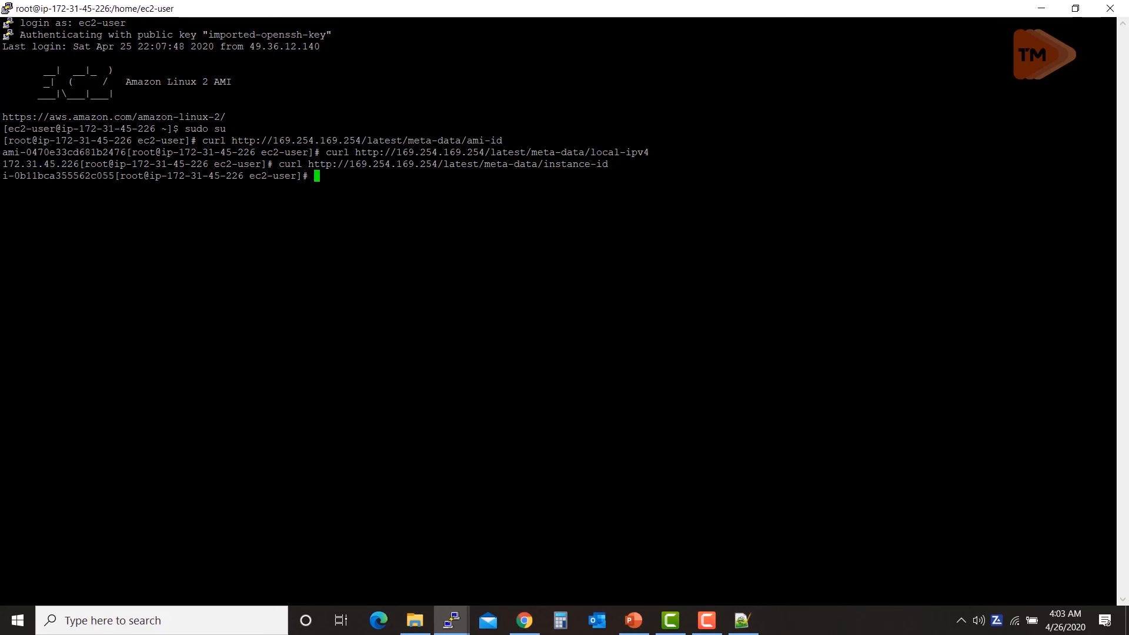
# Step: Copy the instance ID, then rerun the curl with meta-data/mac to print 02:b7:80:df:18:da
pyautogui.doubleClick(59, 175)
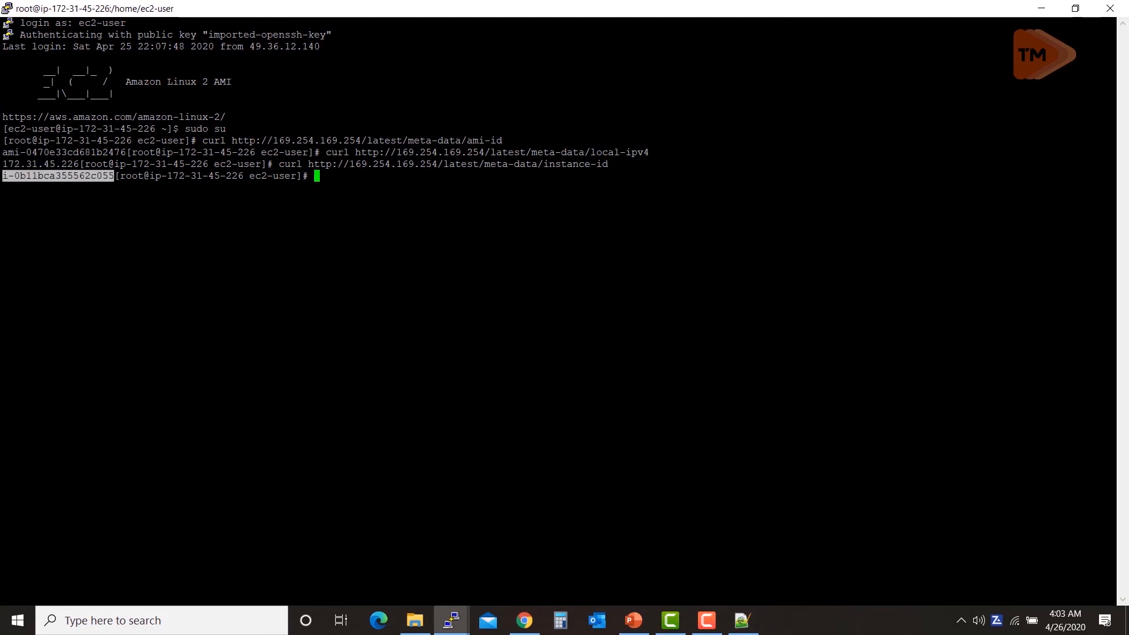
pyautogui.press('Up')
pyautogui.press('BackSpace')
pyautogui.press('BackSpace')
pyautogui.press('BackSpace')
pyautogui.press('BackSpace')
pyautogui.press('BackSpace')
pyautogui.press('BackSpace')
pyautogui.press('BackSpace')
pyautogui.press('BackSpace')
pyautogui.press('BackSpace')
pyautogui.press('BackSpace')
pyautogui.press('BackSpace')
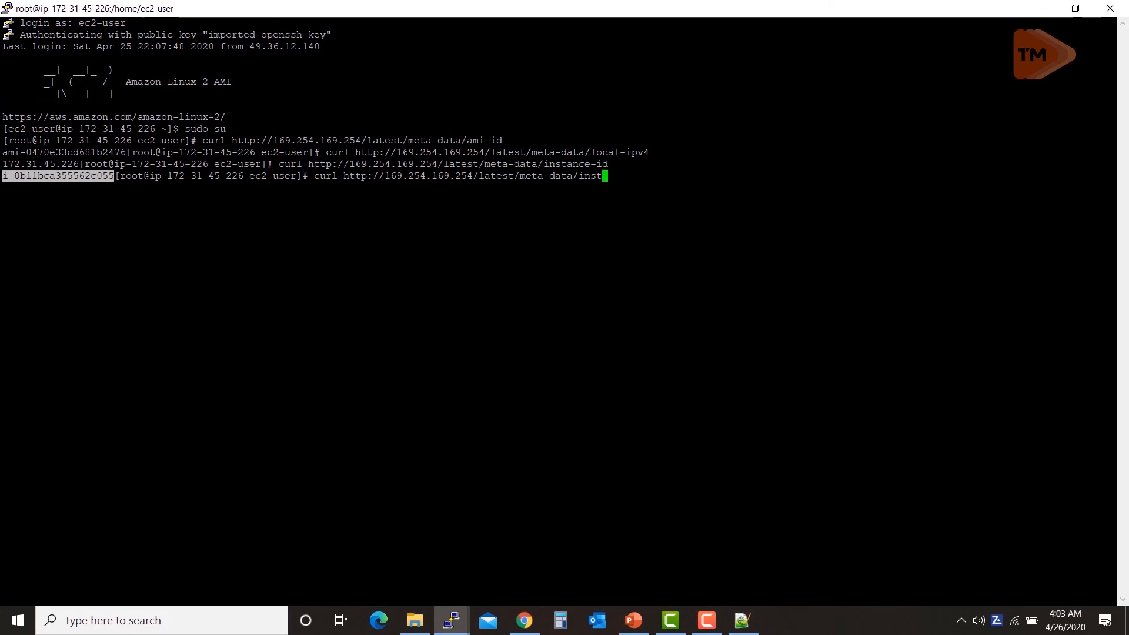
pyautogui.write('mac')
pyautogui.press('Return')
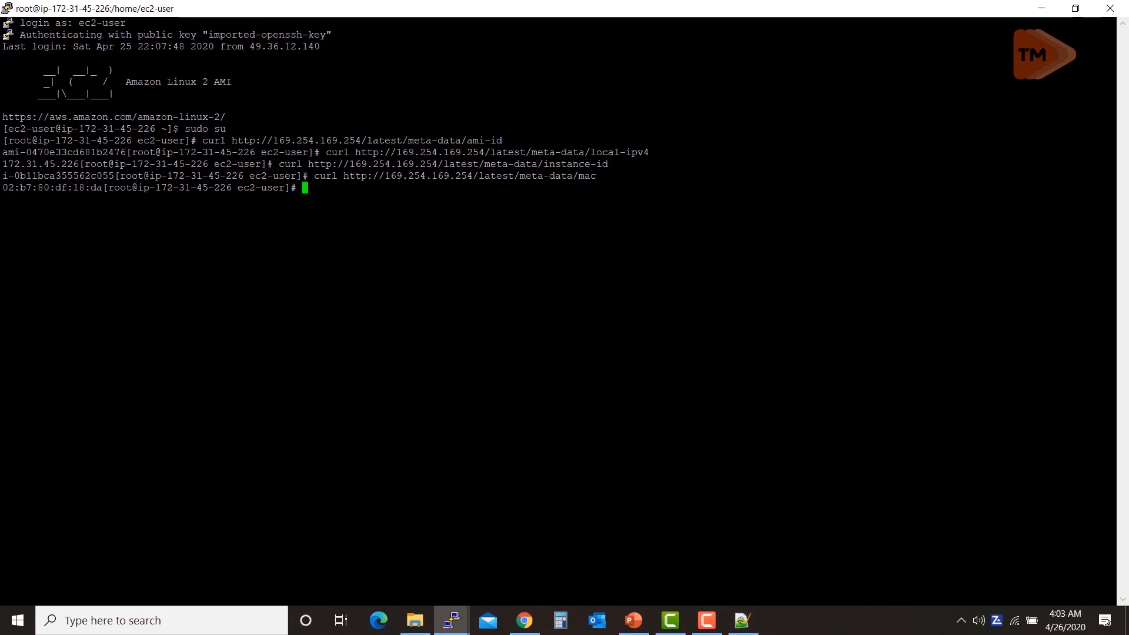